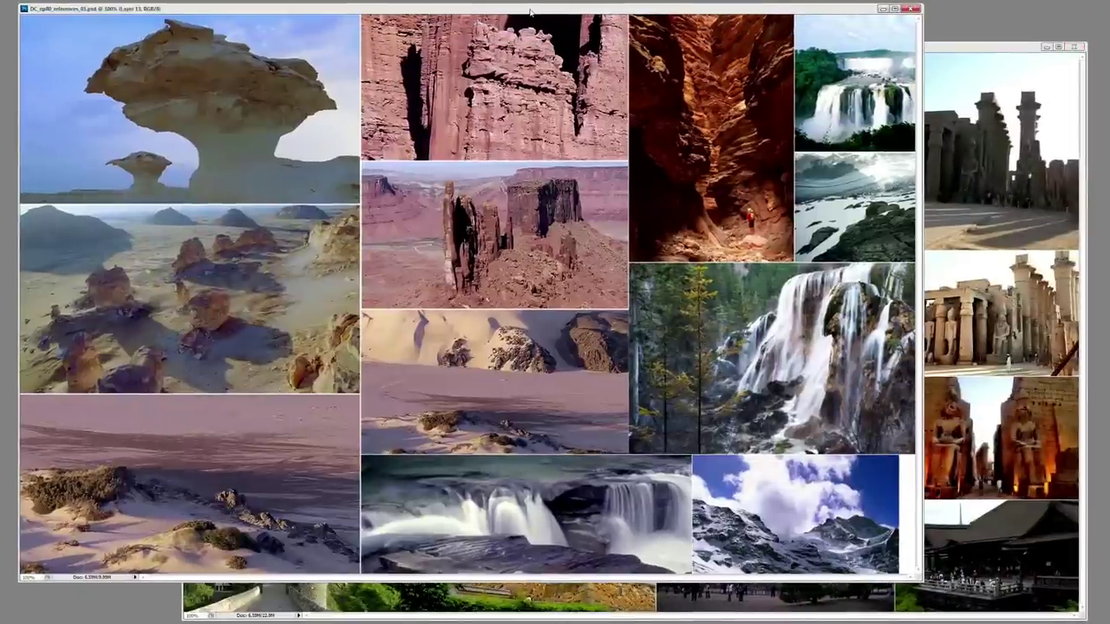
- Open DC_ep80_sketches_01.psd beside the two reference sheets and enlarge its view to 50%
left_click(947, 46)
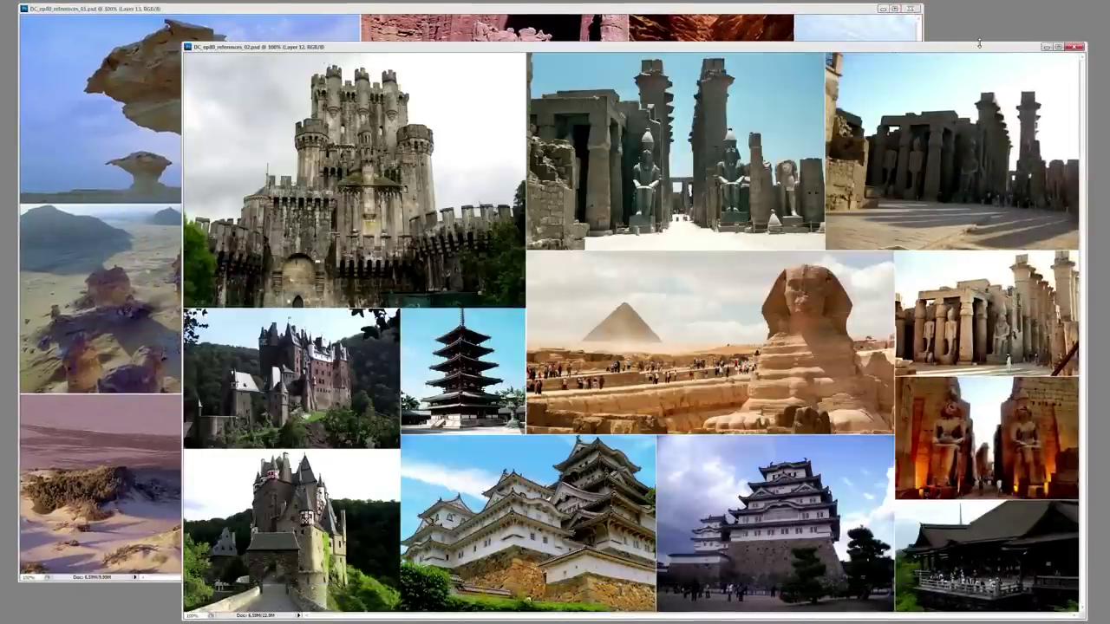
key("ctrl+o")
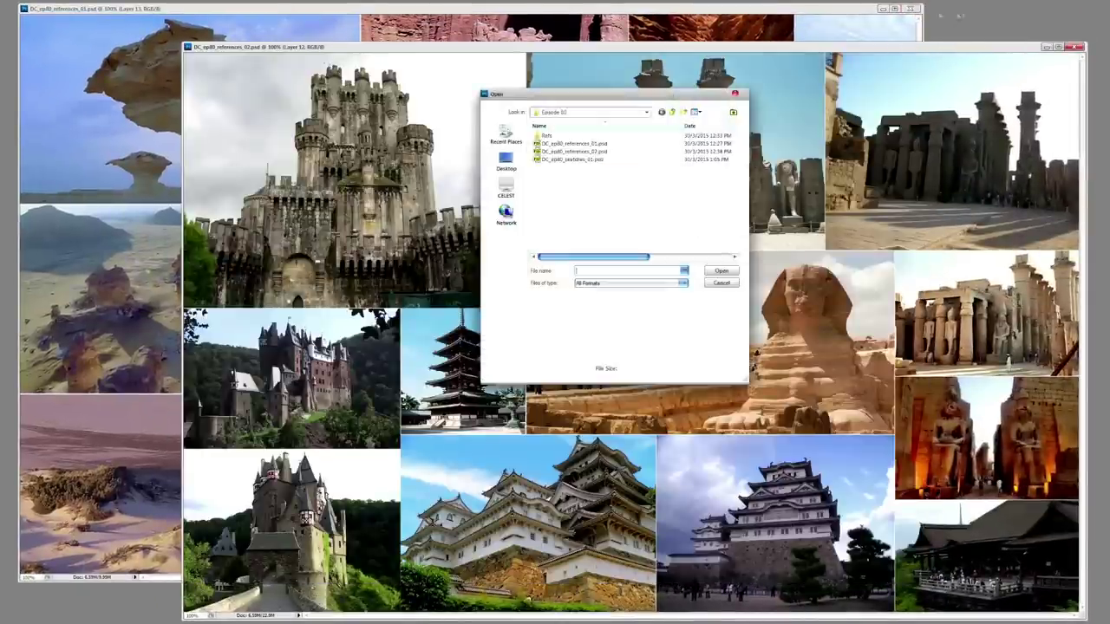
key("Return")
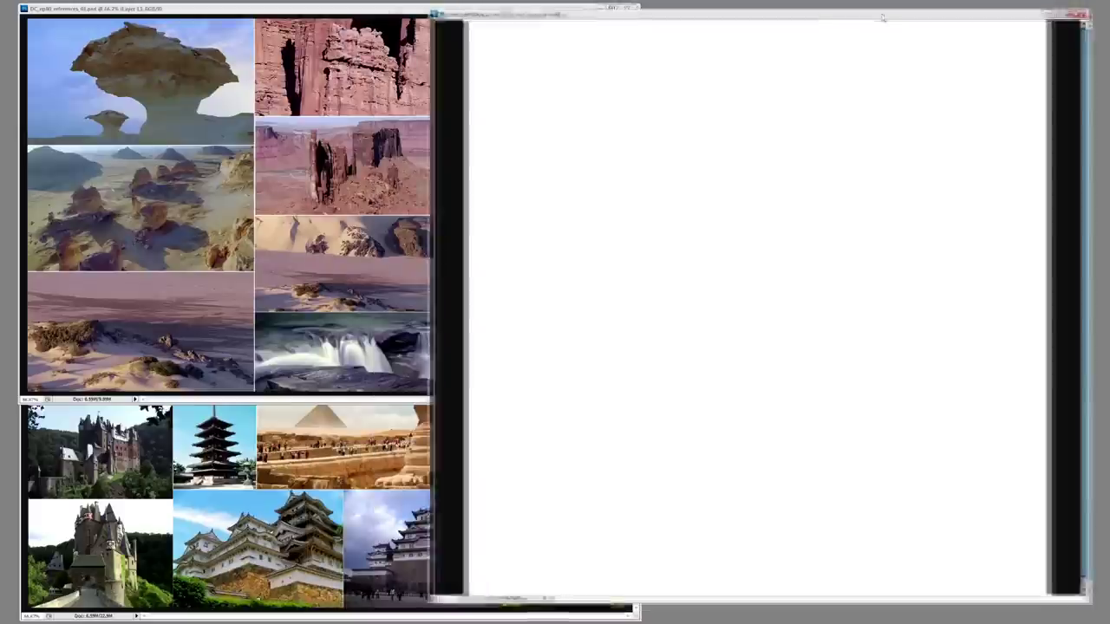
key("ctrl+plus")
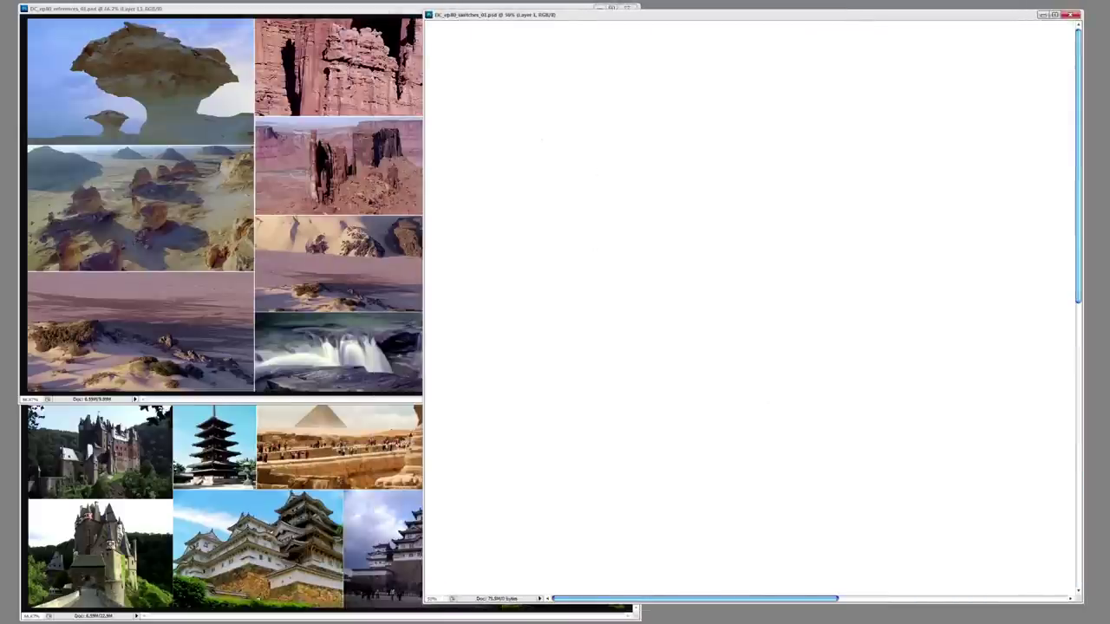
- Draw a column of equally sized wide rectangular thumbnail frames with thin dark lines on the blank canvas
mouse_move(450, 57)
left_mouse_down()
mouse_move(450, 198)
mouse_move(766, 153)
mouse_move(766, 174)
left_mouse_up()
mouse_move(490, 192)
left_mouse_down()
mouse_move(765, 192)
mouse_move(736, 158)
left_mouse_up()
left_click_drag(664, 109, 664, 263)
left_click_drag(676, 223, 686, 391)
scroll(618, 280, "down", 3)
left_click_drag(619, 229, 667, 387)
scroll(668, 388, "down", 3)
left_click_drag(647, 183, 711, 235)
scroll(879, 265, "up", 5)
mouse_move(681, 136)
left_mouse_down()
mouse_move(619, 67)
mouse_move(649, 129)
left_mouse_up()
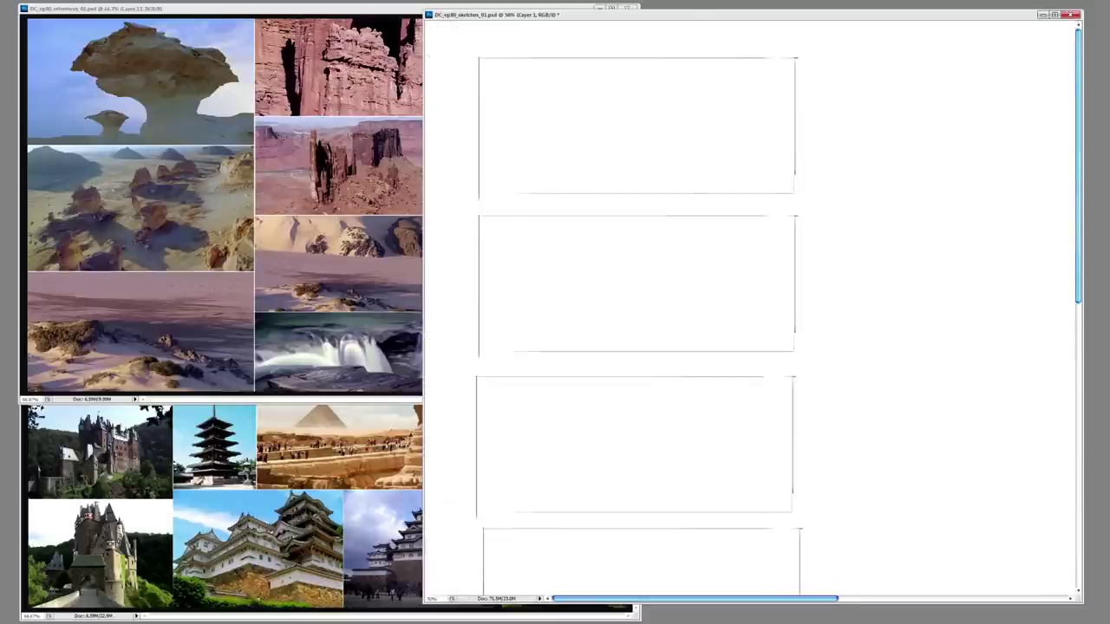
- Fill the canvas with light grey and the interiors of the thumbnail frames with white
key("Return")
key("alt+BackSpace")
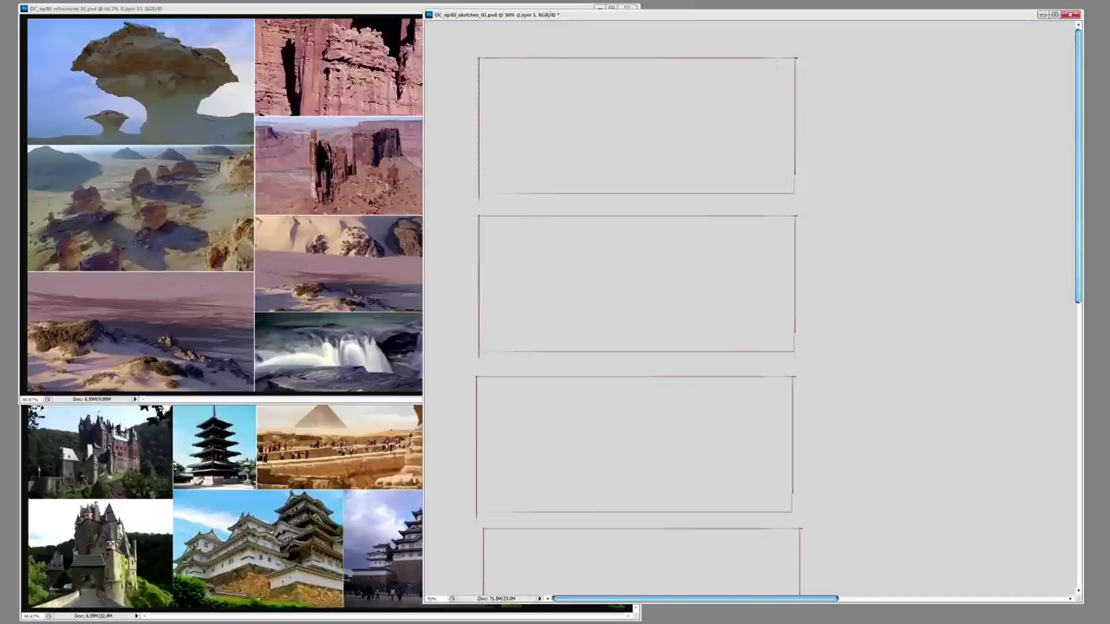
left_click(699, 113)
left_click(711, 277)
left_click(721, 390)
scroll(682, 379, "down", 2)
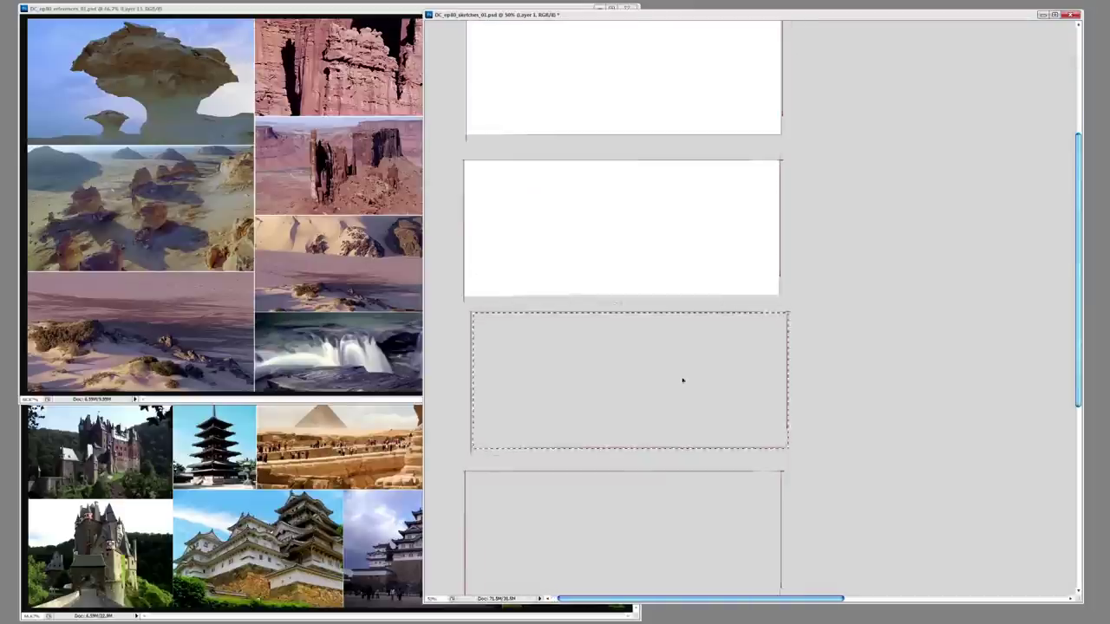
left_click(683, 380)
scroll(685, 382, "up", 3)
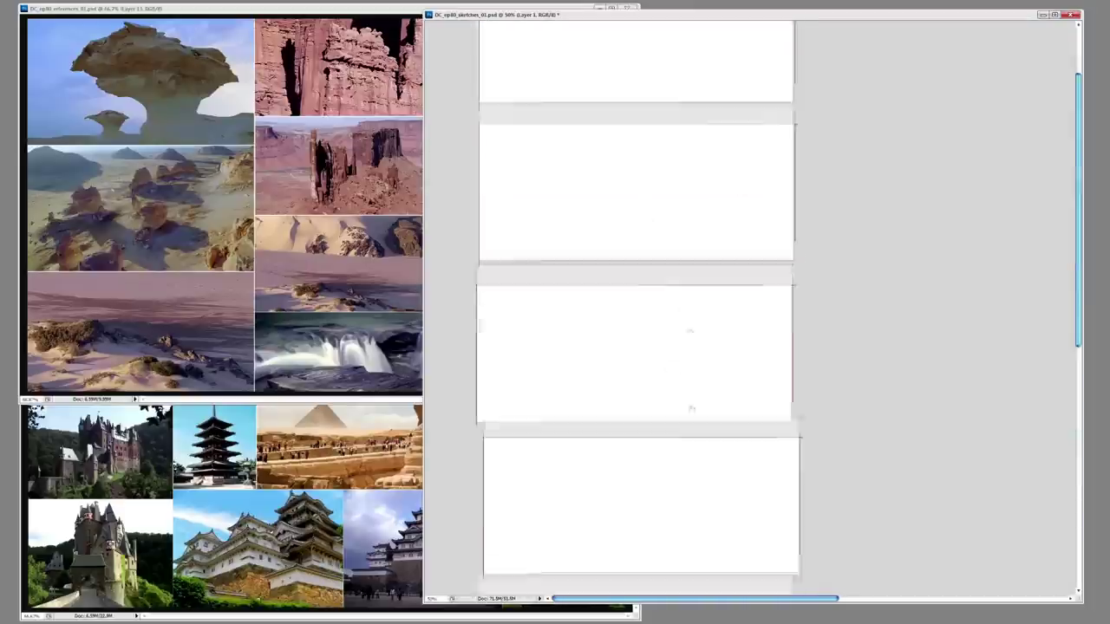
scroll(637, 304, "up", 2)
- On the line layer, sketch a low curved ground line, a horizon and rough rocks on the right of the first frame
key("alt+bracketright")
key("Return")
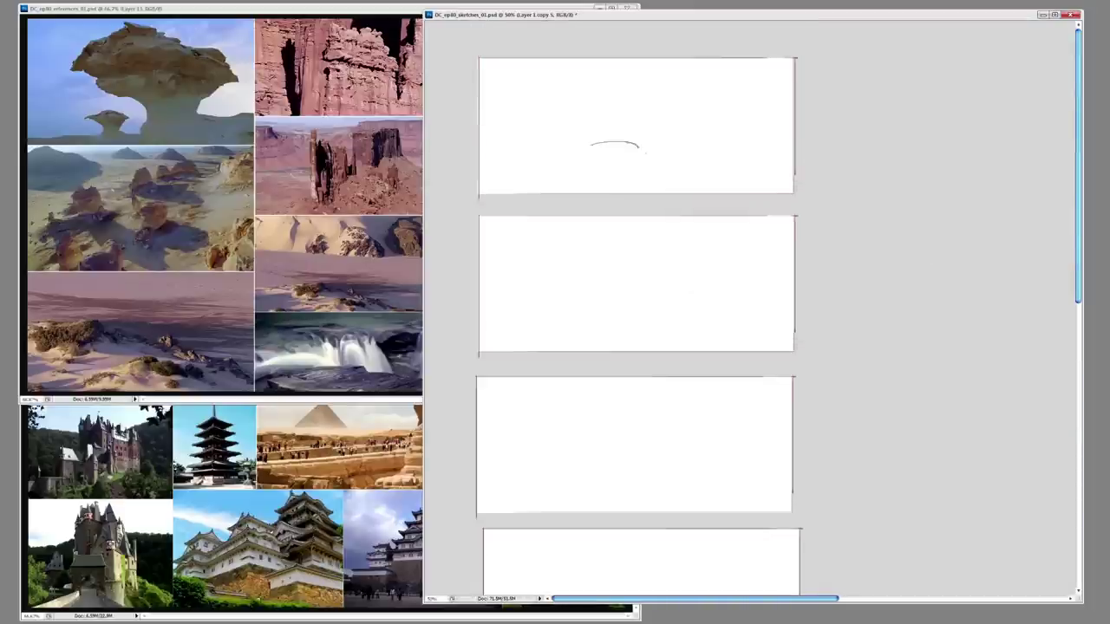
scroll(614, 145, "up", 1)
left_click_drag(834, 187, 739, 205)
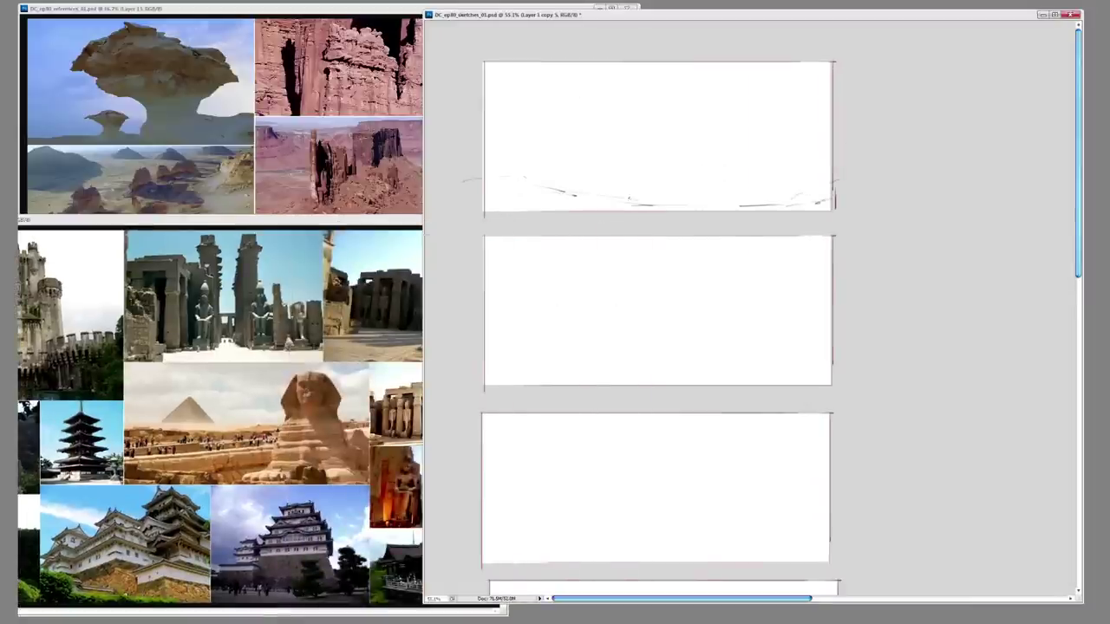
mouse_move(626, 199)
left_mouse_down()
mouse_move(730, 198)
mouse_move(814, 171)
mouse_move(777, 178)
left_mouse_up()
left_click_drag(638, 181, 718, 182)
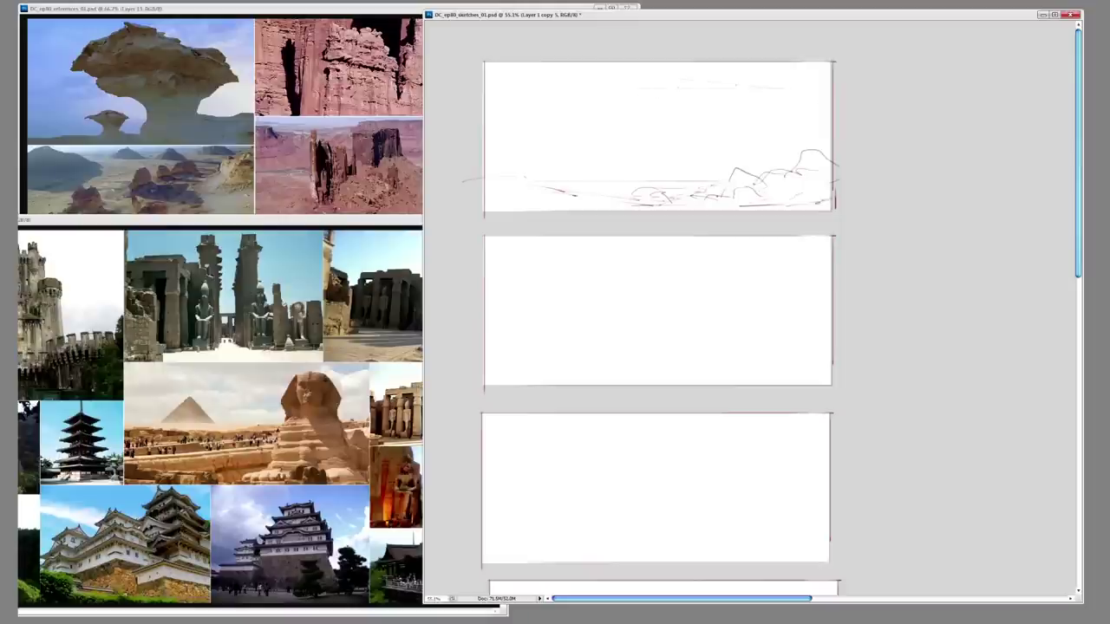
- Sketch a sphinx head with headdress, face, neck and stepped shoulders above the rocks in the first frame
left_click_drag(717, 104, 717, 189)
left_click_drag(711, 104, 702, 135)
mouse_move(748, 99)
left_mouse_down()
mouse_move(763, 130)
mouse_move(724, 137)
left_mouse_up()
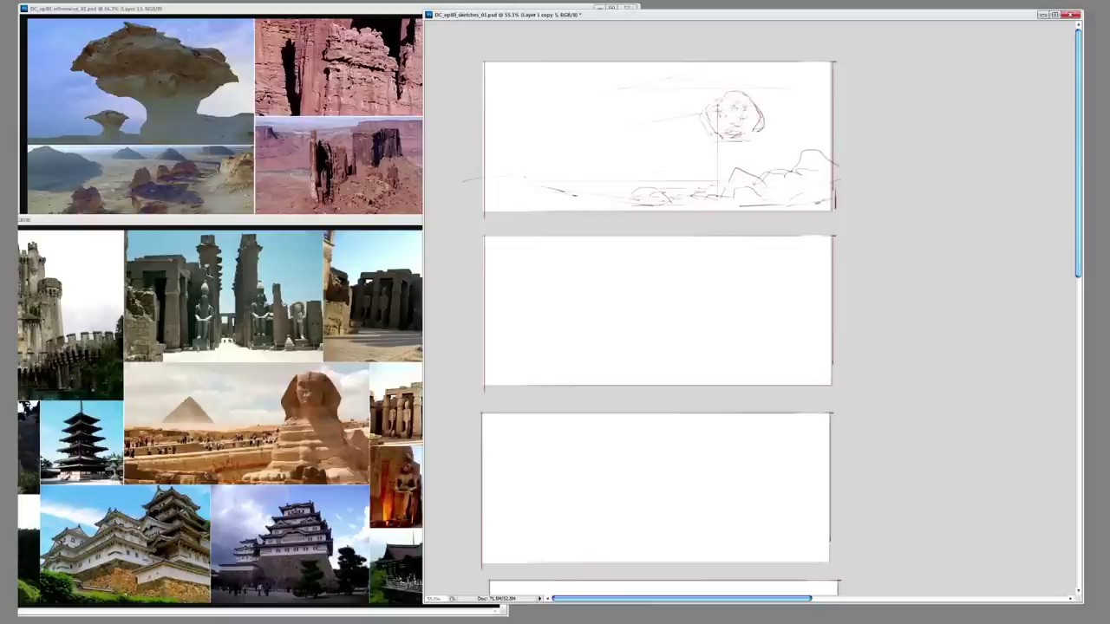
left_click_drag(709, 99, 704, 137)
left_click_drag(753, 106, 760, 126)
mouse_move(709, 144)
left_mouse_down()
mouse_move(760, 158)
mouse_move(700, 167)
mouse_move(754, 173)
mouse_move(666, 183)
left_mouse_up()
left_click_drag(706, 146, 721, 148)
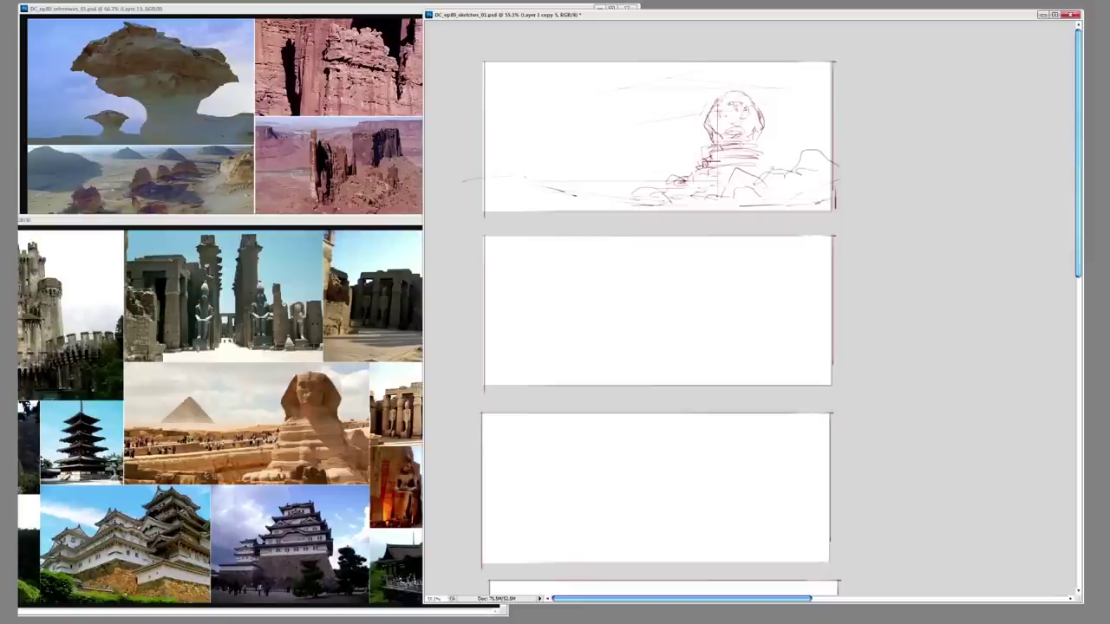
- Sketch the horizon and sweeping foreground ground lines across the first frame, from the left edge to the sphinx
mouse_move(583, 182)
left_mouse_down()
mouse_move(758, 182)
mouse_move(696, 183)
left_mouse_up()
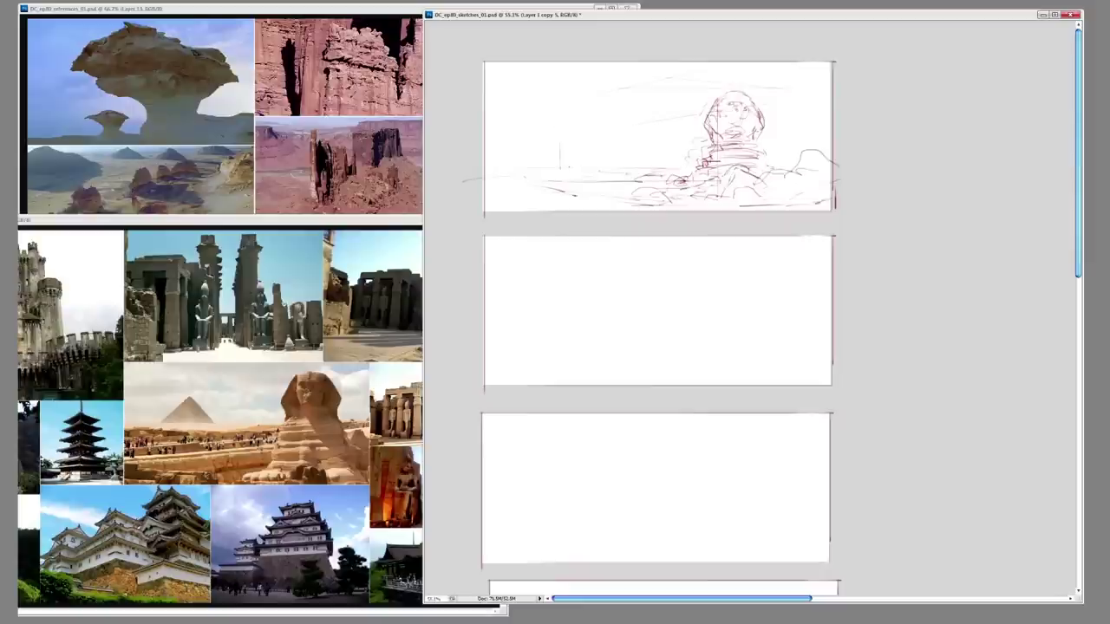
mouse_move(582, 165)
left_mouse_down()
mouse_move(612, 163)
mouse_move(517, 168)
mouse_move(554, 167)
left_mouse_up()
mouse_move(553, 163)
left_mouse_down()
mouse_move(496, 165)
mouse_move(582, 210)
mouse_move(669, 215)
left_mouse_up()
left_click_drag(621, 160, 633, 154)
left_click_drag(643, 167, 666, 163)
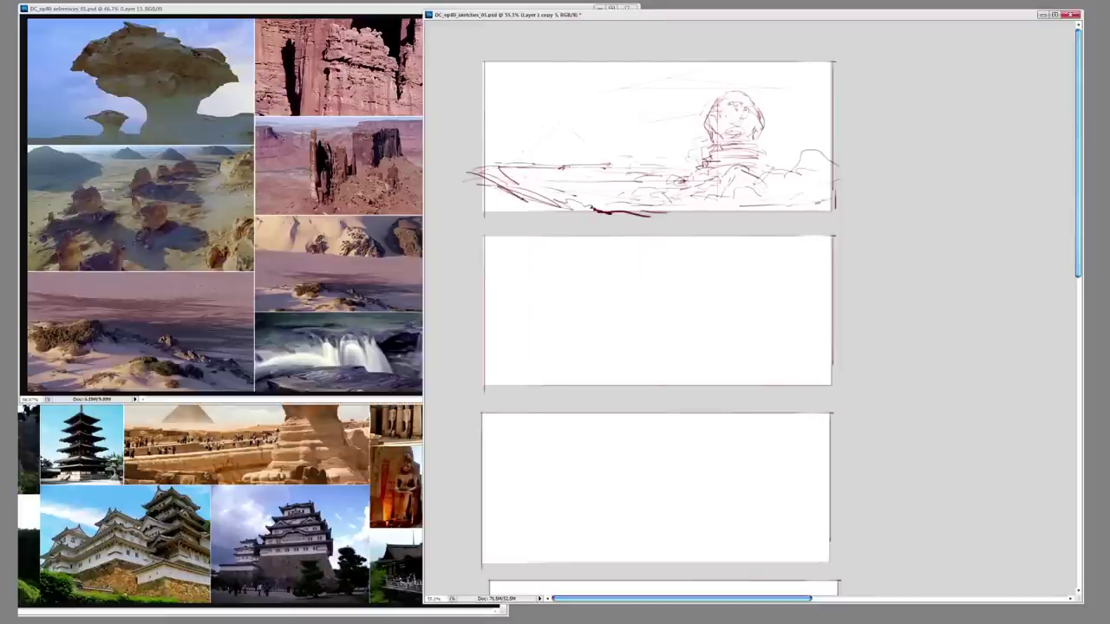
- Outline a pyramid on the left horizon of the first frame and add a diagonal line beside the sphinx head
mouse_move(885, 130)
left_mouse_down()
mouse_move(919, 373)
mouse_move(884, 139)
left_mouse_up()
mouse_move(521, 165)
left_mouse_down()
mouse_move(559, 124)
mouse_move(617, 172)
left_mouse_up()
mouse_move(617, 171)
left_mouse_down()
mouse_move(657, 173)
mouse_move(631, 149)
left_mouse_up()
left_click_drag(819, 60, 765, 105)
- Lighten the grey background layer with Hue/Saturation, setting Lightness to about +40
key("ctrl+u")
left_click_drag(828, 287, 845, 287)
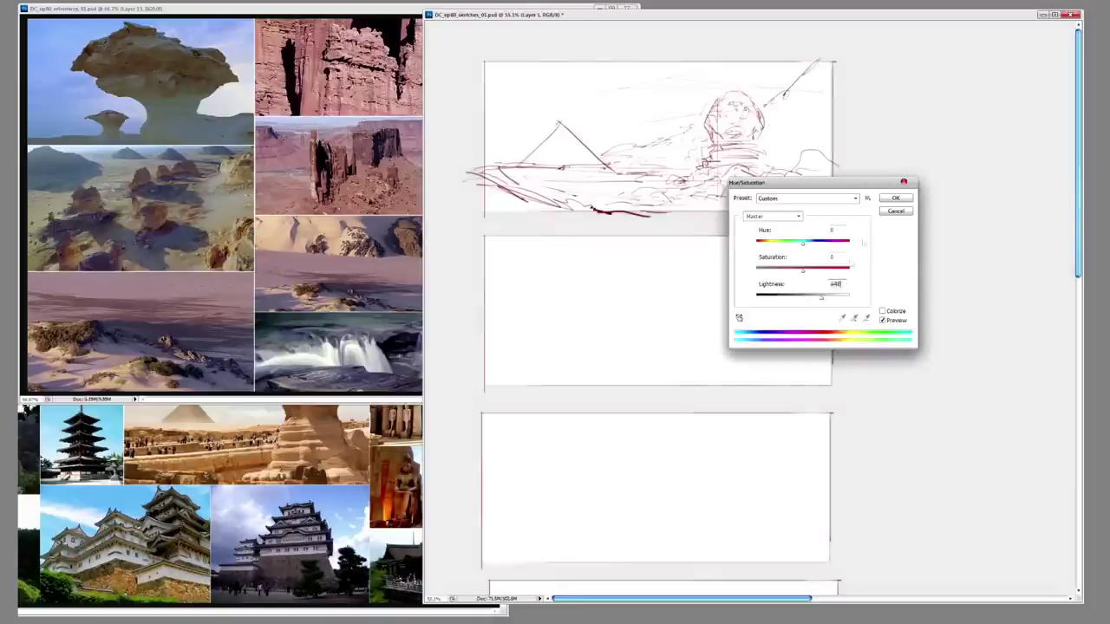
key("Return")
- Strengthen the pyramid's edge, the foreground ground lines and the rock contours below the sphinx in the first frame
left_click_drag(763, 137, 787, 134)
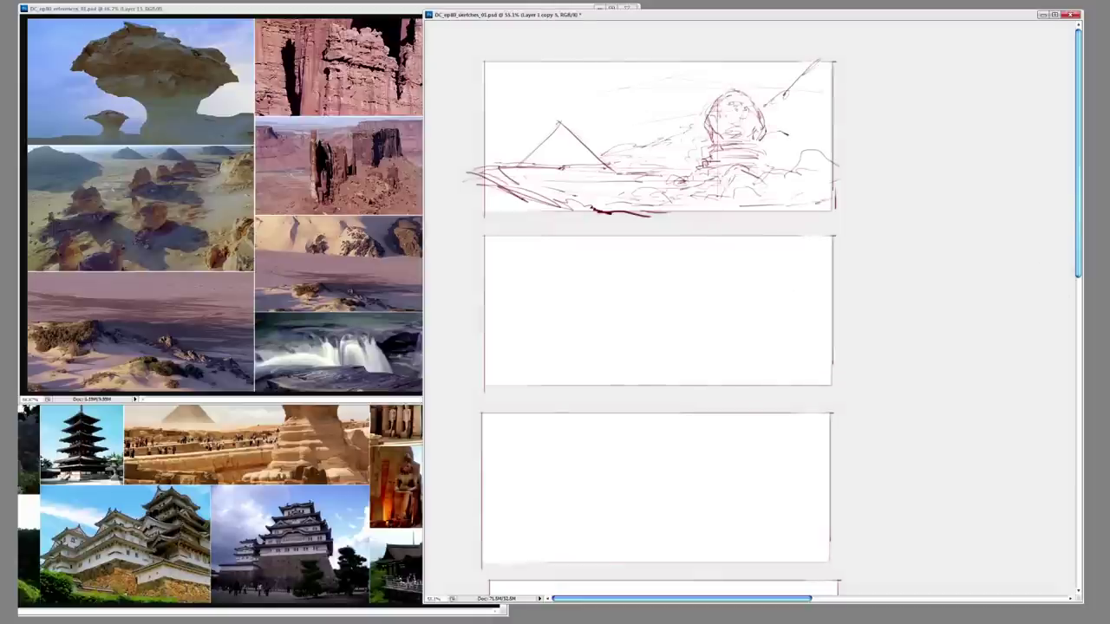
mouse_move(630, 172)
left_mouse_down()
mouse_move(529, 172)
mouse_move(559, 122)
left_mouse_up()
mouse_move(632, 146)
left_mouse_down()
mouse_move(678, 125)
mouse_move(660, 144)
left_mouse_up()
mouse_move(503, 189)
left_mouse_down()
mouse_move(671, 211)
mouse_move(834, 212)
mouse_move(832, 192)
left_mouse_up()
left_click_drag(667, 208, 806, 199)
left_click_drag(728, 215, 841, 192)
mouse_move(785, 170)
left_mouse_down()
mouse_move(834, 153)
mouse_move(752, 180)
left_mouse_up()
left_click_drag(832, 161, 752, 183)
mouse_move(761, 166)
left_mouse_down()
mouse_move(652, 206)
mouse_move(607, 206)
mouse_move(669, 214)
left_mouse_up()
left_click_drag(578, 177, 662, 210)
- Sketch dune lines around the pyramid's base and distant ridges between the pyramid and the sphinx
left_click_drag(516, 175, 622, 161)
key("ctrl+z")
left_click_drag(493, 173, 619, 158)
left_click_drag(482, 177, 645, 155)
mouse_move(534, 181)
left_mouse_down()
mouse_move(624, 176)
mouse_move(542, 167)
mouse_move(662, 180)
mouse_move(673, 165)
left_mouse_up()
mouse_move(593, 155)
left_mouse_down()
mouse_move(642, 144)
mouse_move(662, 154)
left_mouse_up()
mouse_move(521, 137)
left_mouse_down()
mouse_move(579, 173)
mouse_move(652, 168)
left_mouse_up()
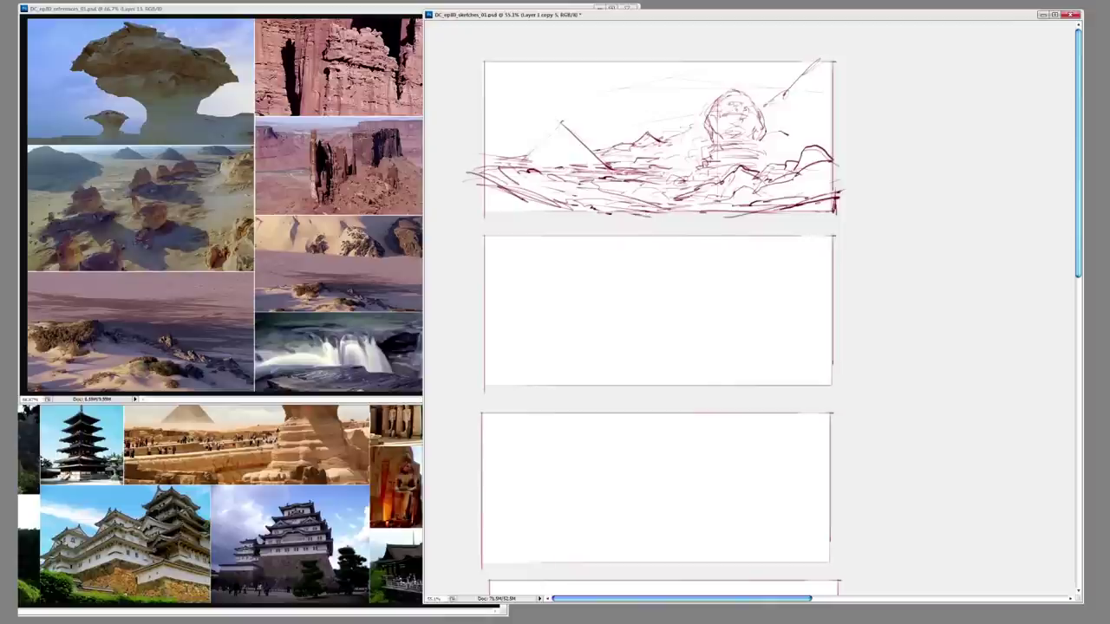
- Lay out the second frame with low horizon lines, a vertical axis on the left and diagonals meeting at its base
scroll(659, 294, "down", 2)
left_click_drag(512, 336, 737, 336)
left_click_drag(494, 330, 811, 330)
left_click_drag(565, 317, 600, 269)
key("r")
mouse_move(527, 263)
left_mouse_down()
mouse_move(632, 502)
mouse_move(572, 451)
left_mouse_up()
key("ctrl+Tab")
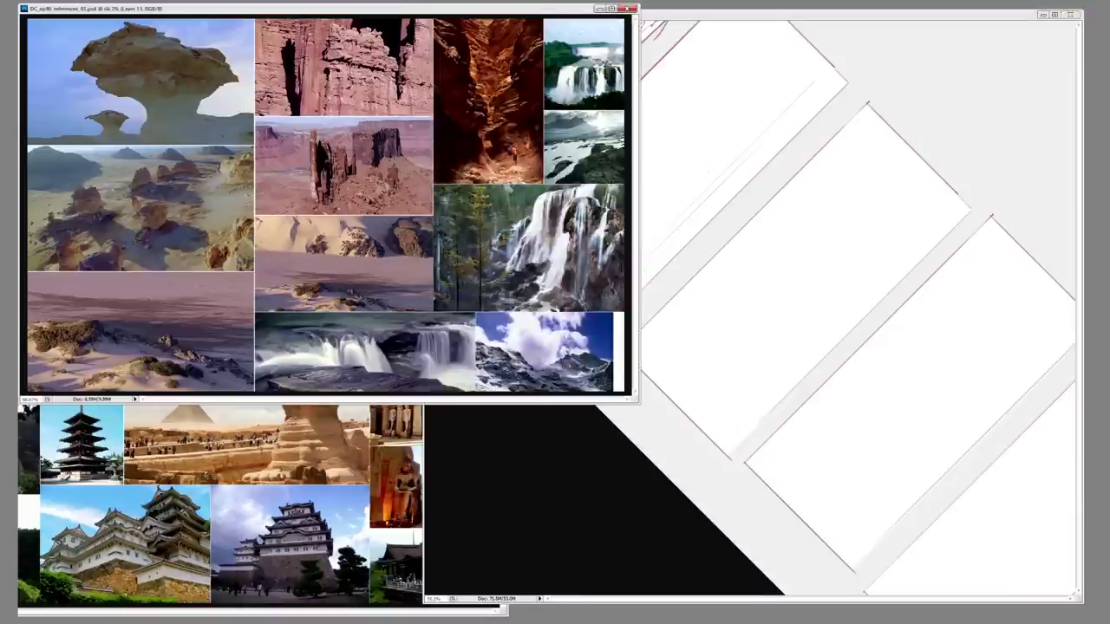
key("ctrl+Tab")
key("Escape")
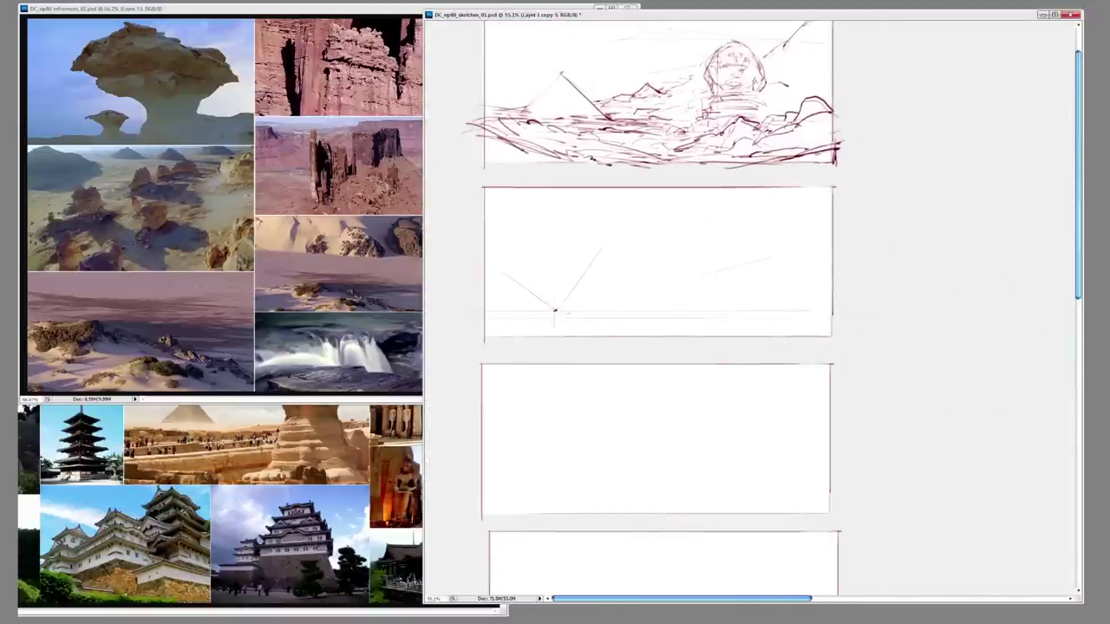
left_click_drag(555, 224, 555, 319)
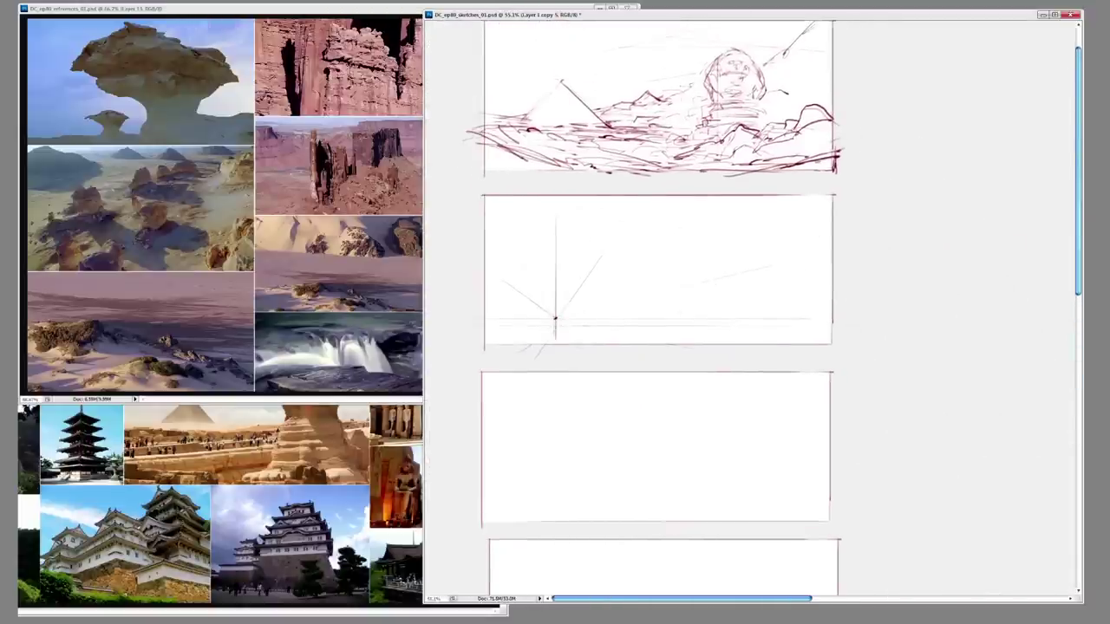
- Sketch the sphinx's head, neck and sloping shoulders around the vertical axis in the second frame
mouse_move(569, 216)
left_mouse_down()
mouse_move(547, 211)
mouse_move(526, 246)
mouse_move(580, 246)
left_mouse_up()
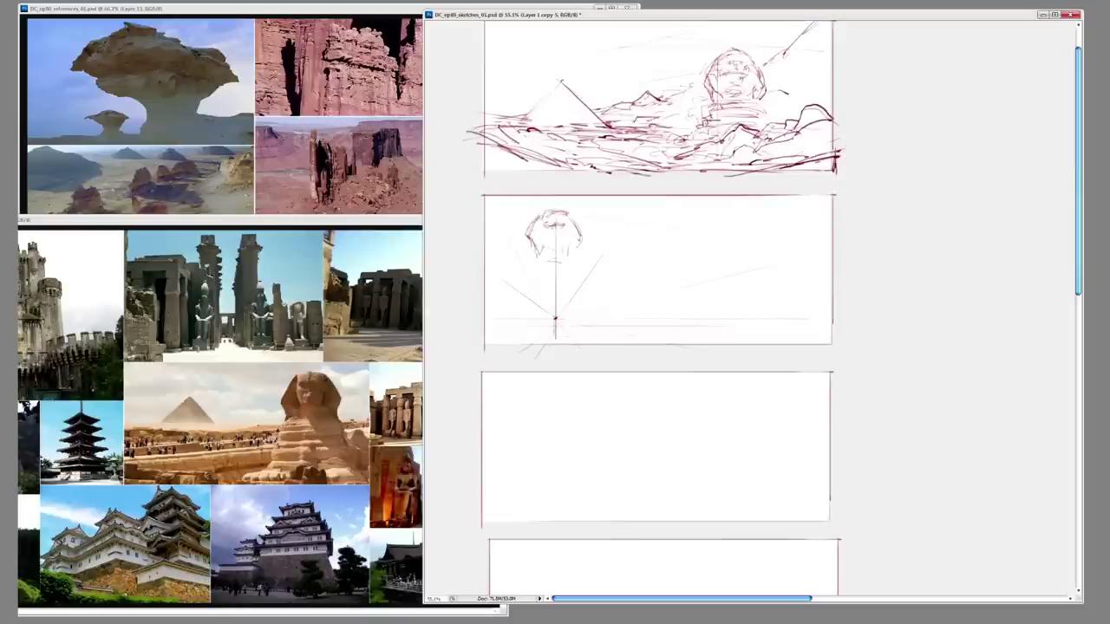
mouse_move(529, 260)
left_mouse_down()
mouse_move(562, 258)
mouse_move(520, 289)
left_mouse_up()
left_click_drag(555, 277, 577, 283)
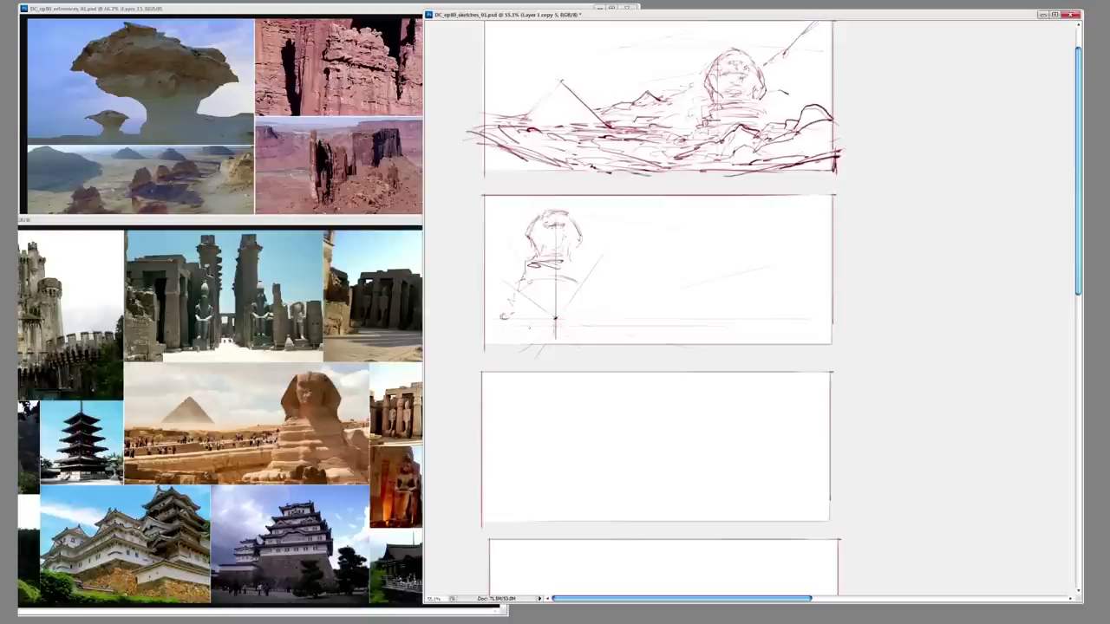
left_click_drag(609, 327, 637, 327)
left_click_drag(542, 256, 514, 279)
- Refine the headdress and outline the sphinx's torso down to its base in the second frame
left_click_drag(584, 264, 595, 300)
mouse_move(539, 253)
left_mouse_down()
mouse_move(574, 247)
mouse_move(554, 211)
mouse_move(572, 212)
left_mouse_up()
mouse_move(530, 218)
left_mouse_down()
mouse_move(534, 246)
mouse_move(568, 232)
mouse_move(593, 310)
left_mouse_up()
mouse_move(535, 290)
left_mouse_down()
mouse_move(572, 289)
mouse_move(557, 314)
left_mouse_up()
mouse_move(548, 316)
left_mouse_down()
mouse_move(567, 317)
mouse_move(562, 332)
mouse_move(536, 342)
left_mouse_up()
- Draw the doorway and rocks at the sphinx's base and extend the ground lines across the second frame
left_click_drag(593, 342, 607, 345)
left_click_drag(494, 321, 512, 330)
left_click_drag(573, 331, 610, 333)
mouse_move(612, 335)
left_mouse_down()
mouse_move(675, 345)
mouse_move(648, 318)
left_mouse_up()
mouse_move(666, 338)
left_mouse_down()
mouse_move(687, 343)
mouse_move(674, 344)
left_mouse_up()
left_click_drag(546, 315, 563, 328)
left_click_drag(647, 337, 799, 344)
- Sketch large rounded boulders at the right of the second frame and a smaller rock in the middle distance
mouse_move(759, 304)
left_mouse_down()
mouse_move(738, 343)
mouse_move(786, 298)
mouse_move(837, 324)
mouse_move(803, 335)
mouse_move(848, 335)
left_mouse_up()
left_click_drag(745, 300, 809, 319)
left_click_drag(676, 342, 869, 331)
left_click_drag(633, 305, 653, 322)
- Strengthen the rocks around the sphinx's doorway and the foreground contours along the bottom of the second frame
mouse_move(501, 307)
left_mouse_down()
mouse_move(614, 305)
mouse_move(484, 325)
left_mouse_up()
left_click_drag(546, 317, 562, 328)
mouse_move(496, 345)
left_mouse_down()
mouse_move(540, 335)
mouse_move(596, 348)
left_mouse_up()
left_click_drag(481, 344, 568, 314)
left_click_drag(572, 305, 594, 301)
left_click_drag(655, 337, 669, 321)
left_click_drag(687, 330, 837, 297)
- Add facial features and headdress details to the sphinx in the second frame
scroll(771, 286, "down", 1)
mouse_move(572, 229)
left_mouse_down()
mouse_move(581, 244)
mouse_move(583, 227)
mouse_move(537, 228)
left_mouse_up()
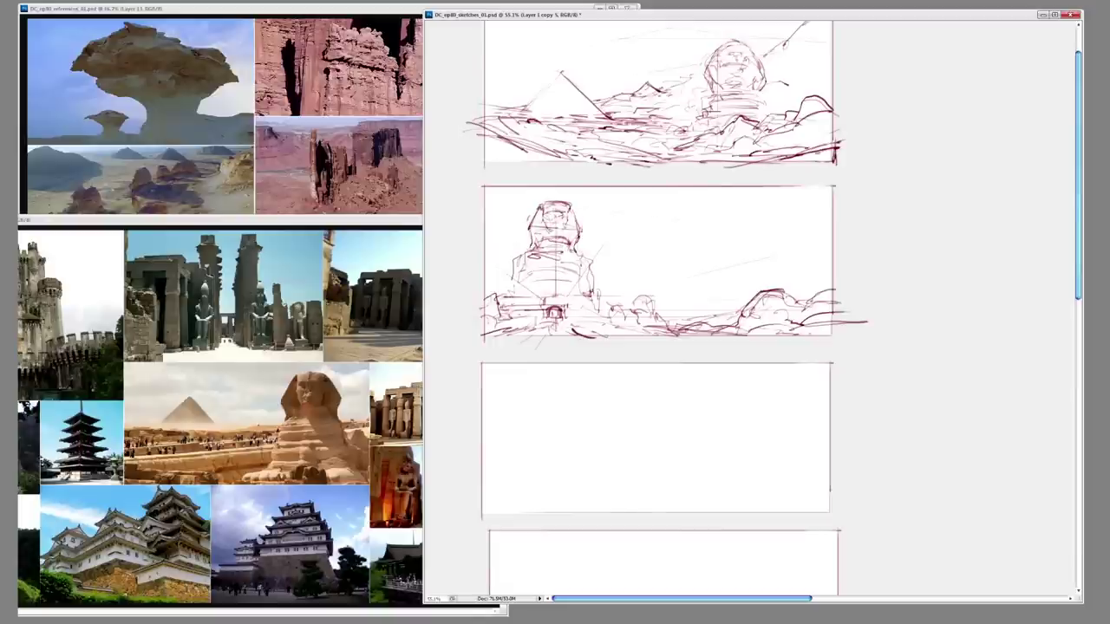
left_click_drag(558, 232, 580, 250)
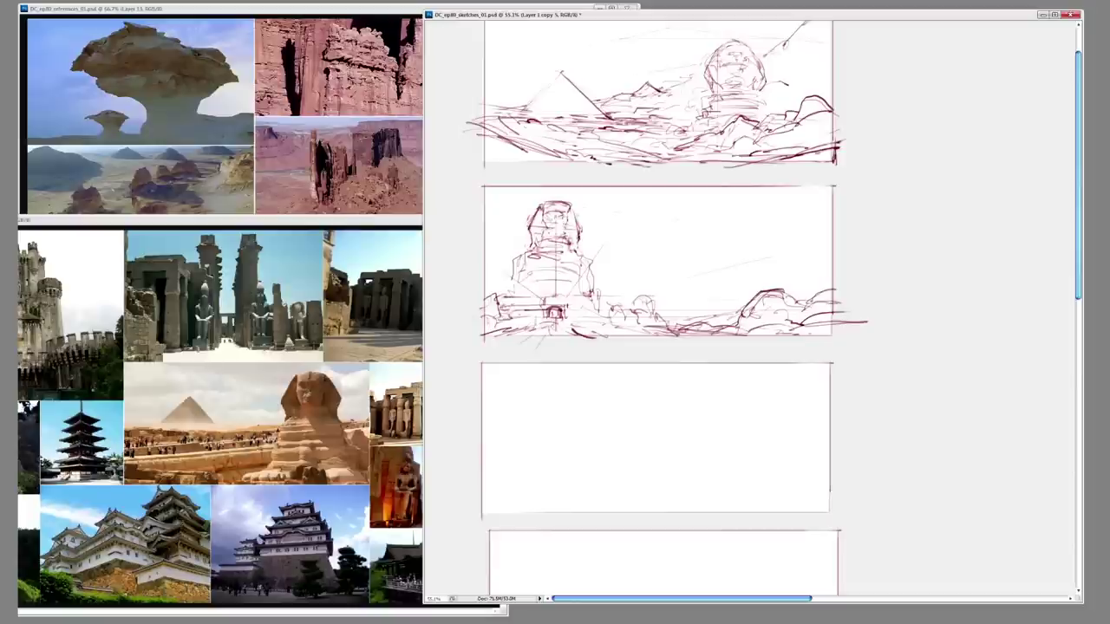
- Add middle-distance rocks, ground contours and a sloping background line beside the sphinx in the second frame
left_click_drag(655, 305, 832, 270)
left_click_drag(610, 288, 721, 293)
mouse_move(645, 288)
left_mouse_down()
mouse_move(671, 267)
mouse_move(649, 278)
mouse_move(726, 309)
mouse_move(636, 281)
mouse_move(707, 318)
mouse_move(656, 263)
mouse_move(726, 310)
mouse_move(634, 276)
left_mouse_up()
mouse_move(659, 308)
left_mouse_down()
mouse_move(626, 304)
mouse_move(659, 334)
mouse_move(634, 343)
left_mouse_up()
- Construct a large pyramid at the right of the second frame with a vertical centre line and a firm left edge
key("r")
mouse_move(685, 273)
left_mouse_down()
mouse_move(671, 299)
mouse_move(679, 330)
left_mouse_up()
key("Escape")
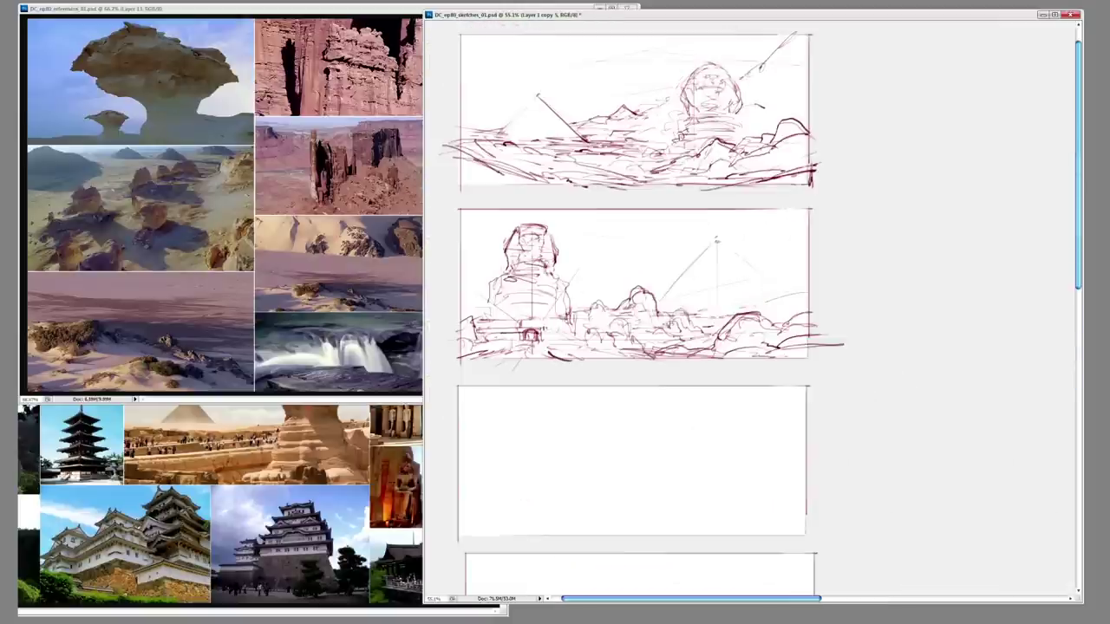
left_click_drag(717, 243, 717, 308)
key("r")
left_click_drag(718, 237, 703, 267)
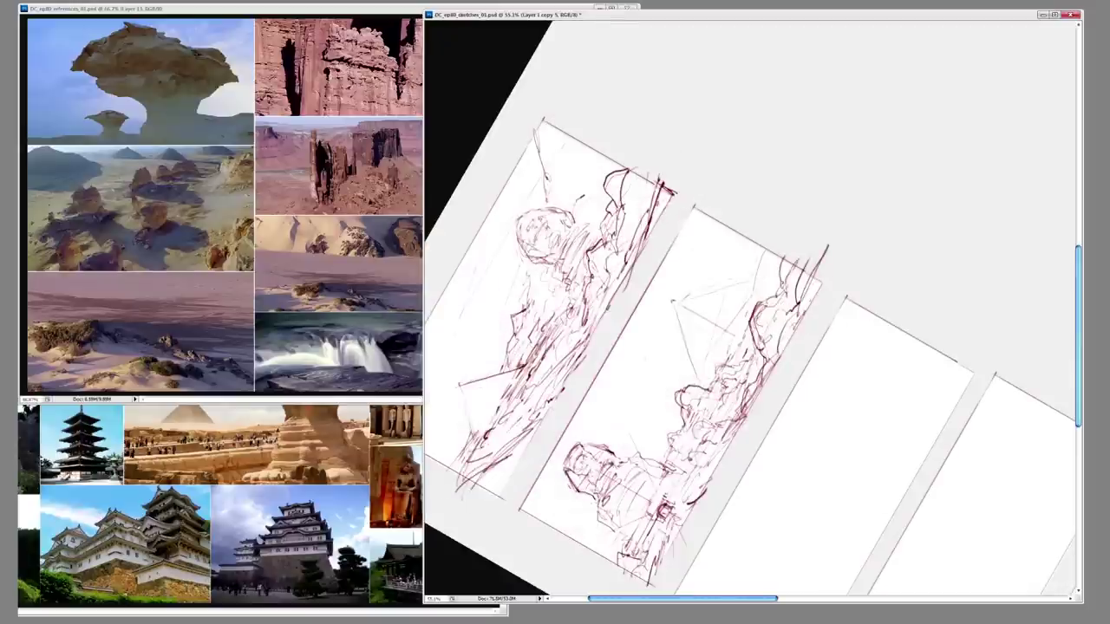
key("Escape")
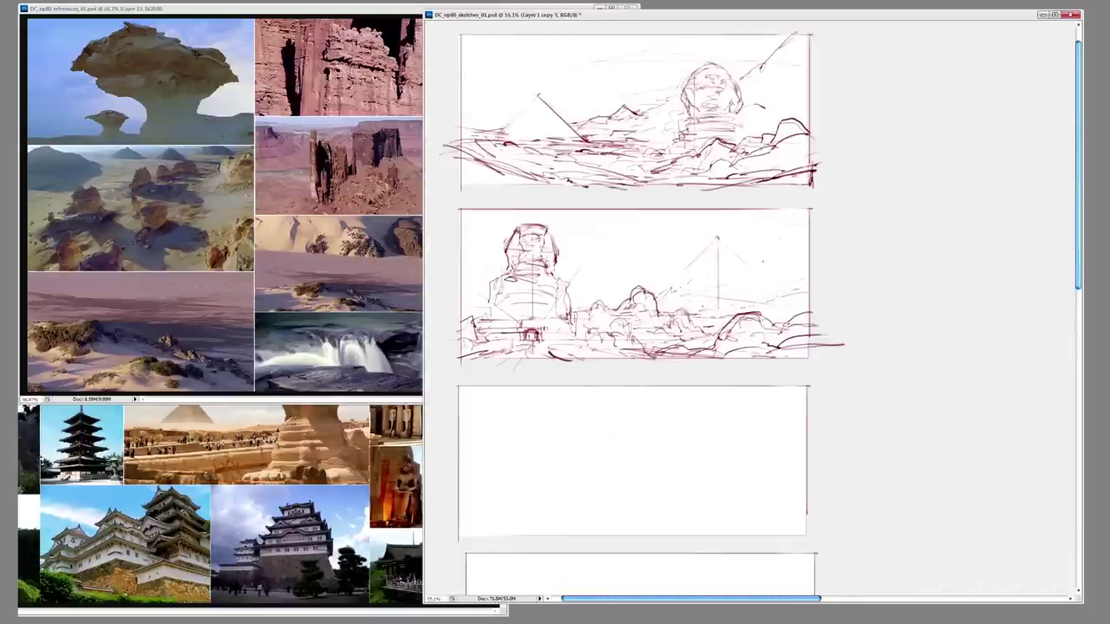
left_click_drag(717, 236, 658, 292)
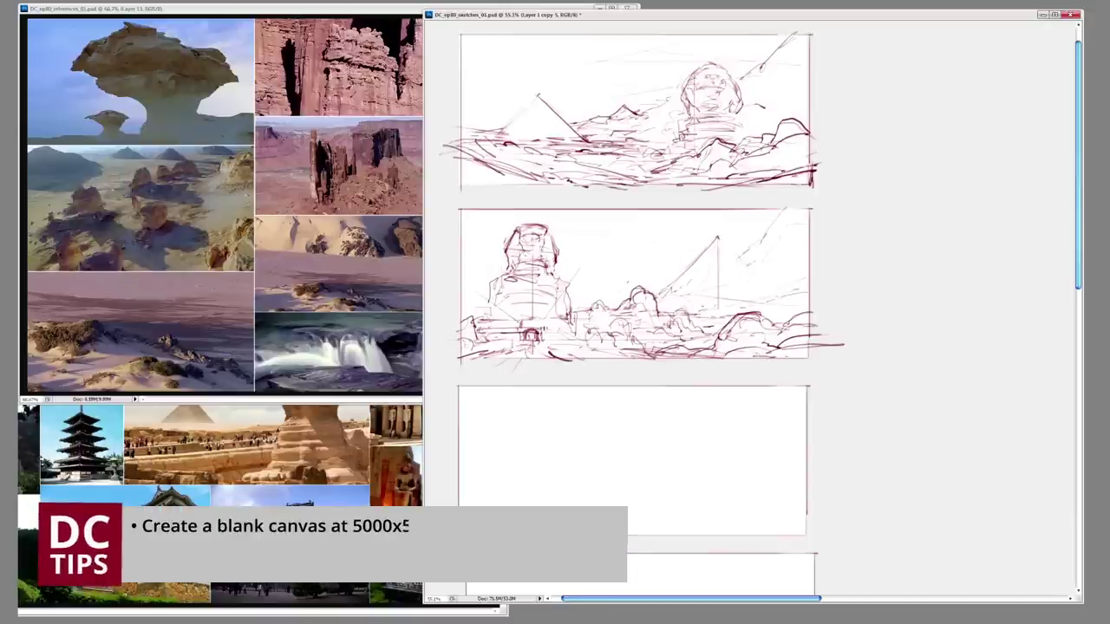
- Add a smaller pyramid beside the sphinx and finish the large pyramid's right edge in the second frame
mouse_move(605, 305)
left_mouse_down()
mouse_move(631, 300)
mouse_move(658, 260)
mouse_move(607, 286)
mouse_move(606, 270)
mouse_move(643, 294)
left_mouse_up()
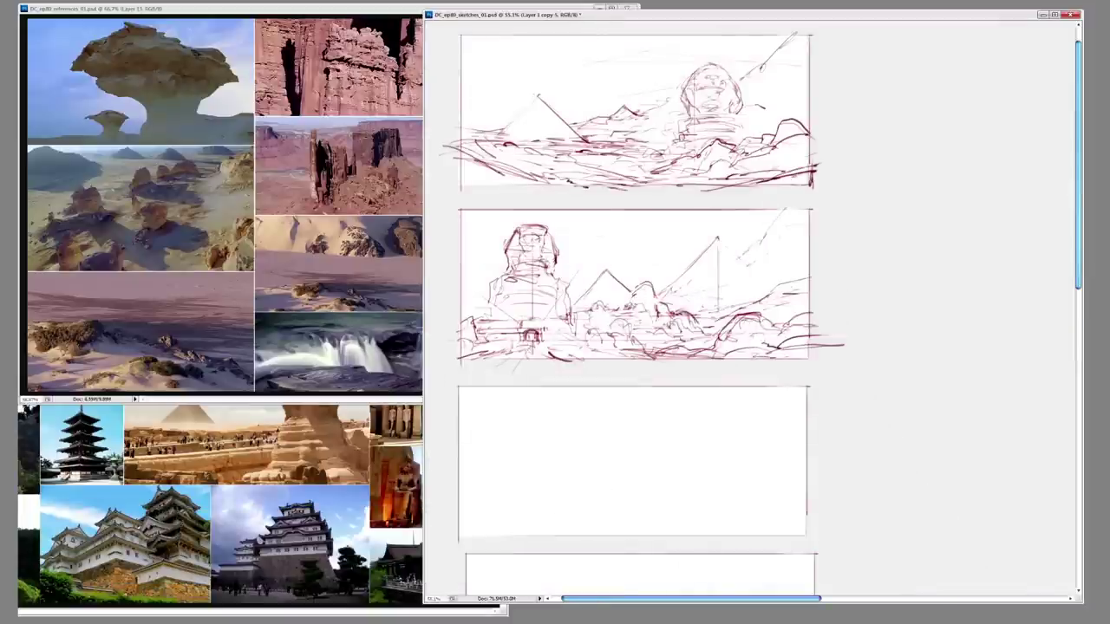
key("ctrl+Tab")
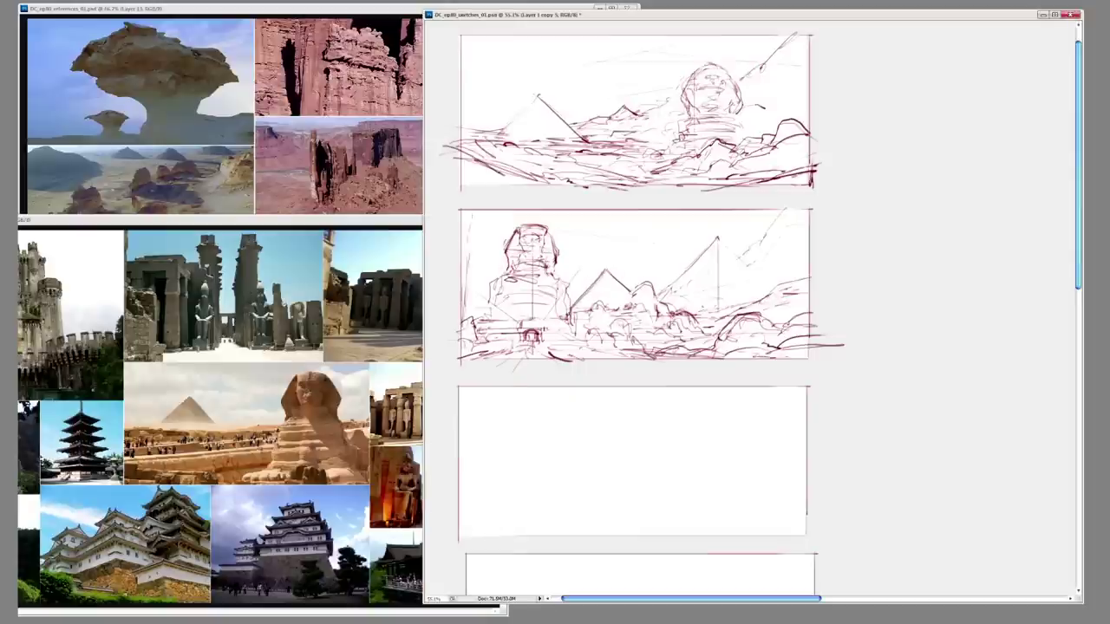
mouse_move(659, 260)
left_mouse_down()
mouse_move(606, 295)
mouse_move(647, 312)
left_mouse_up()
key("Escape")
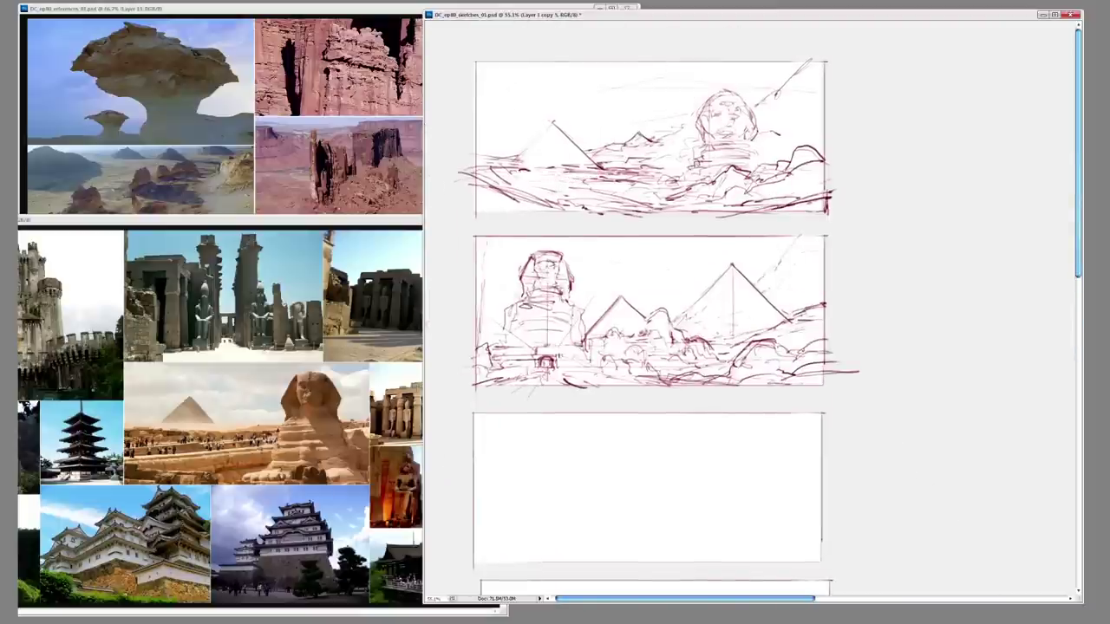
- Add ground strokes, slanted sky lines and the pyramid's left edge to the first frame
left_click_drag(532, 166, 622, 170)
left_click_drag(721, 62, 818, 78)
left_click_drag(551, 122, 512, 165)
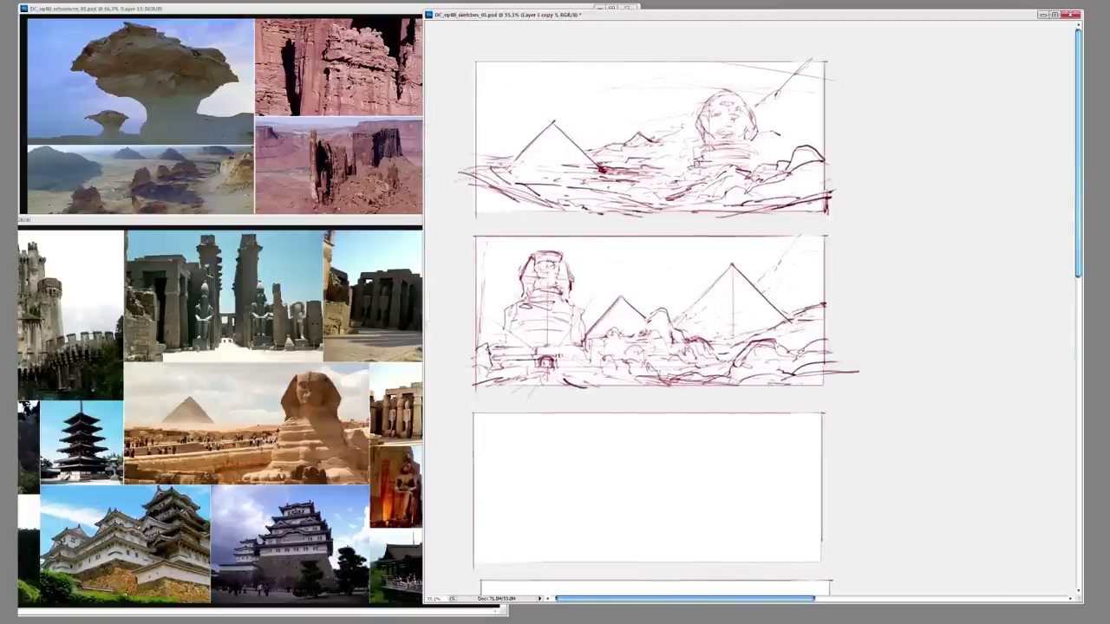
- Bring the landscape reference sheet forward, return to the sketches and draw distant hills left of the first frame's pyramid
left_click_drag(422, 219, 638, 400)
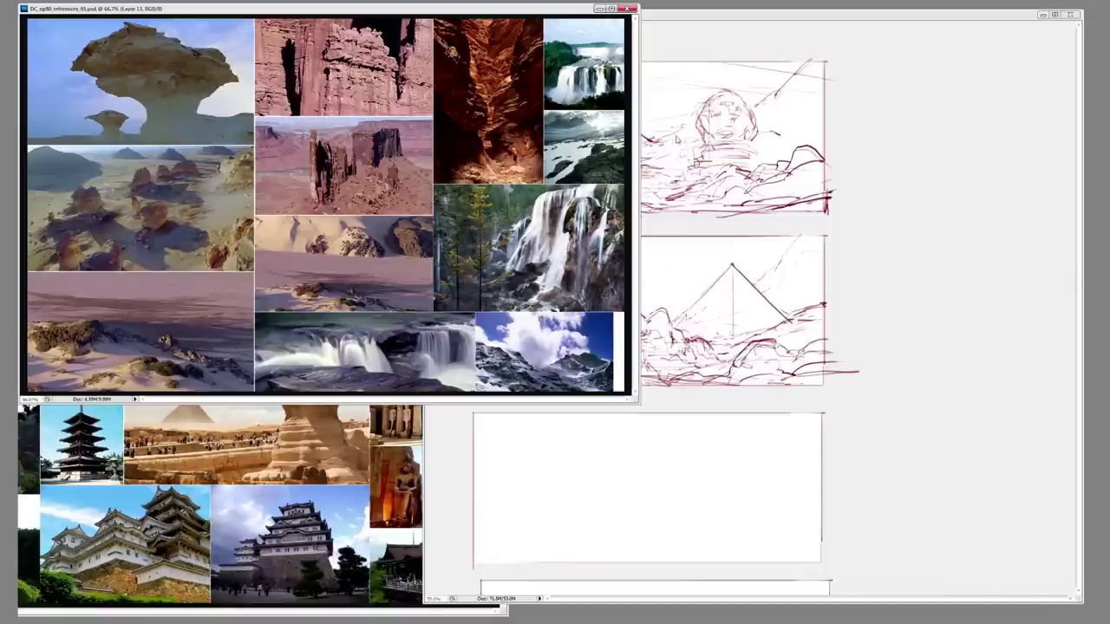
left_click(676, 141)
mouse_move(470, 166)
left_mouse_down()
mouse_move(518, 159)
mouse_move(515, 143)
left_mouse_up()
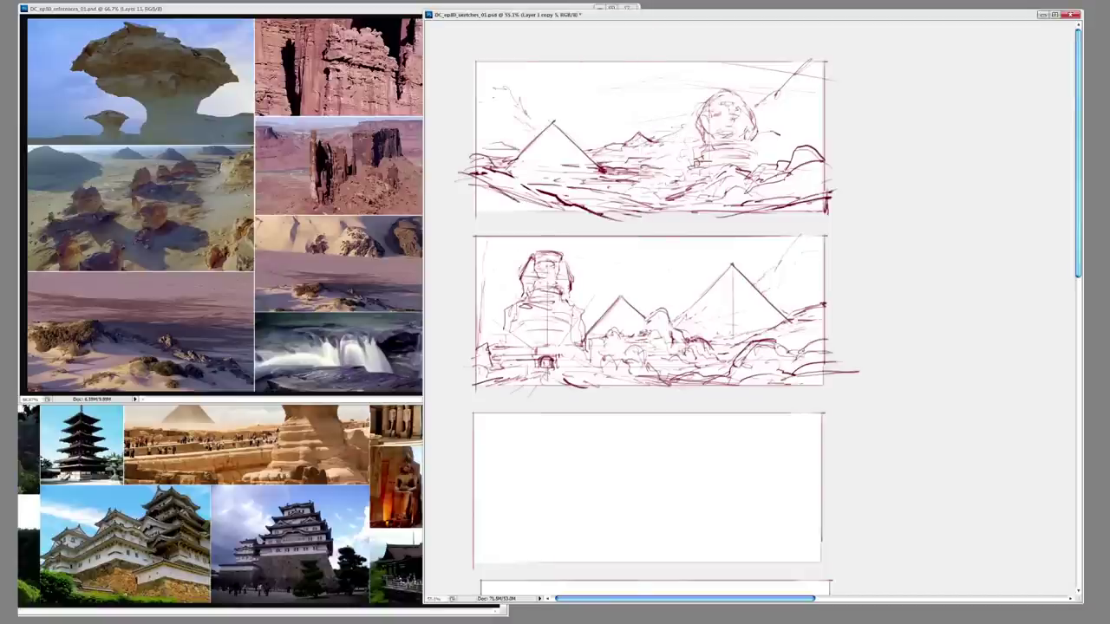
- Lay in a low horizon and perspective lines converging on one vanishing point in the third frame
scroll(659, 309, "down", 3)
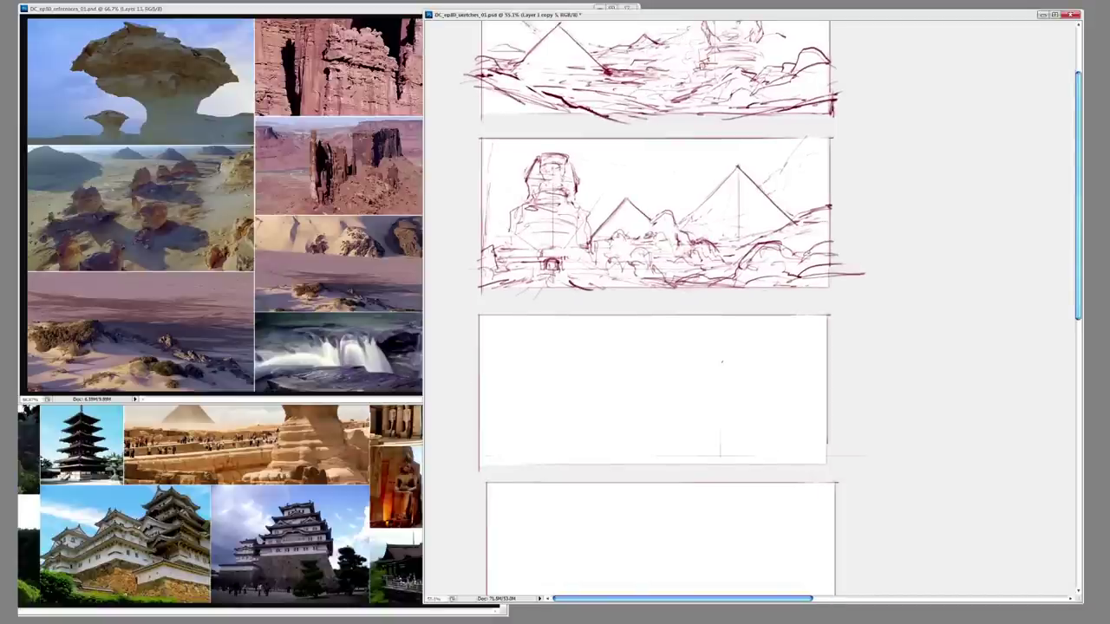
key("r")
mouse_move(706, 453)
left_mouse_down()
mouse_move(818, 440)
mouse_move(659, 451)
mouse_move(711, 459)
mouse_move(624, 434)
mouse_move(815, 442)
left_mouse_up()
mouse_move(633, 273)
left_mouse_down()
mouse_move(656, 250)
mouse_move(860, 221)
left_mouse_up()
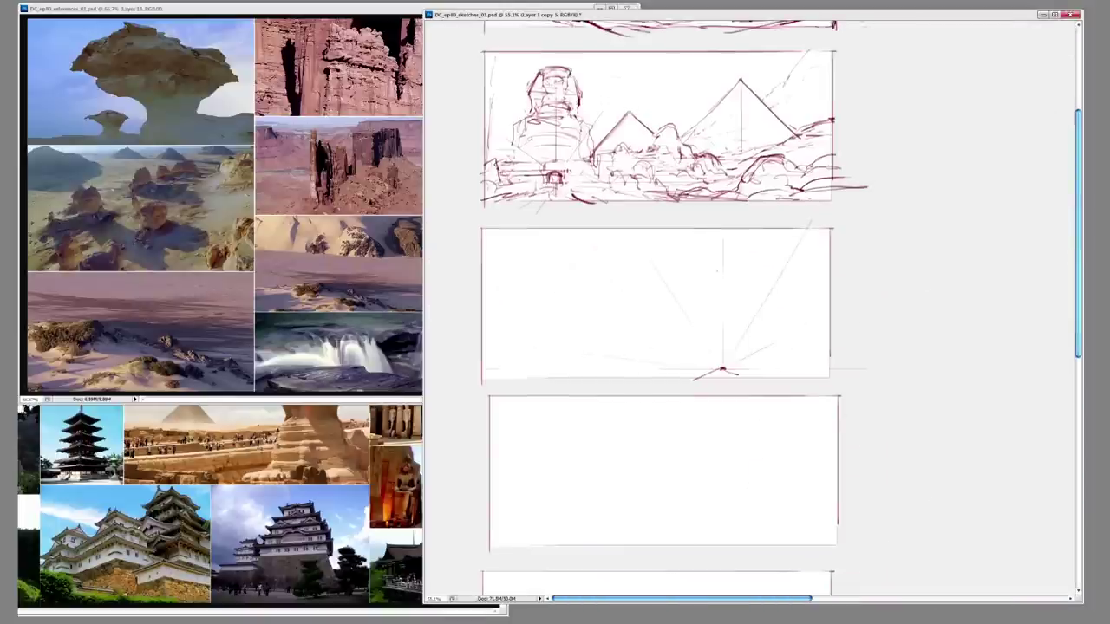
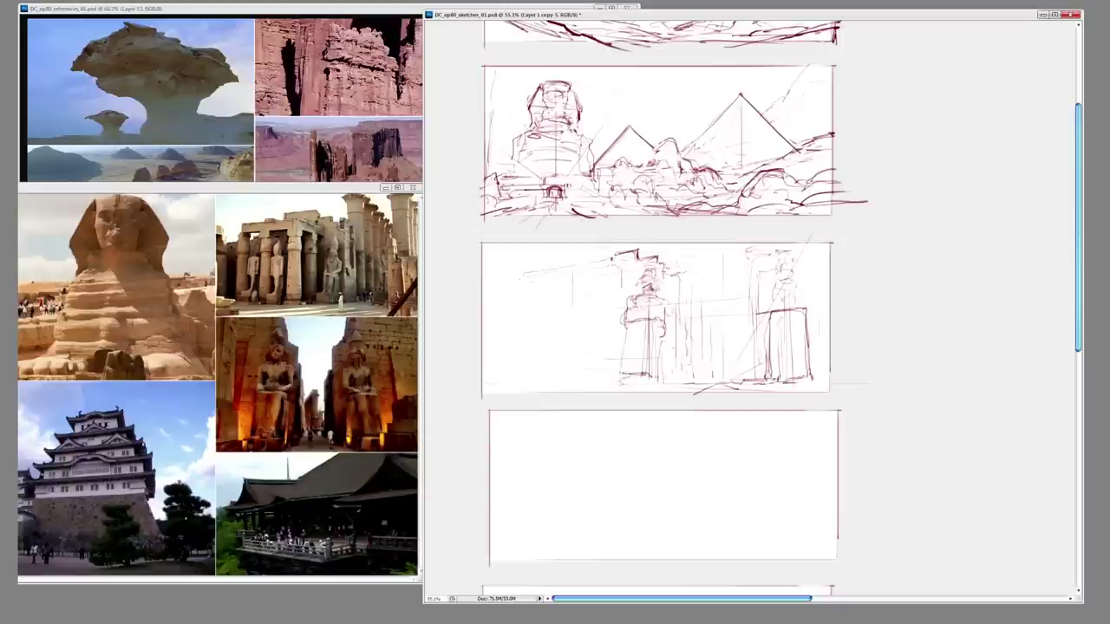
- Sketch the receding temple wall and cornice lines left of the seated statue in the third frame
mouse_move(501, 292)
left_mouse_down()
mouse_move(607, 290)
mouse_move(601, 371)
left_mouse_up()
mouse_move(565, 334)
left_mouse_down()
mouse_move(566, 364)
mouse_move(614, 373)
left_mouse_up()
left_click_drag(560, 279, 560, 371)
left_click_drag(586, 260, 649, 254)
left_click_drag(519, 250, 573, 241)
mouse_move(478, 350)
left_mouse_down()
mouse_move(512, 376)
mouse_move(583, 378)
left_mouse_up()
- Draw a rocky slope at the third frame's lower left and run ground strokes along its base
scroll(658, 303, "up", 3)
mouse_move(479, 452)
left_mouse_down()
mouse_move(520, 492)
mouse_move(655, 517)
left_mouse_up()
mouse_move(506, 503)
left_mouse_down()
mouse_move(562, 517)
mouse_move(664, 508)
left_mouse_up()
mouse_move(621, 468)
left_mouse_down()
mouse_move(617, 497)
mouse_move(662, 487)
mouse_move(663, 512)
left_mouse_up()
left_click_drag(614, 482, 631, 477)
mouse_move(824, 508)
left_mouse_down()
mouse_move(636, 521)
mouse_move(518, 512)
left_mouse_up()
- Add vertical column lines to the temple walls and more ground strokes beneath them in the third frame
left_click_drag(555, 479, 584, 490)
left_click_drag(535, 439, 534, 488)
left_click_drag(512, 426, 510, 472)
left_click_drag(688, 440, 687, 496)
mouse_move(700, 451)
left_mouse_down()
mouse_move(700, 506)
mouse_move(711, 503)
left_mouse_up()
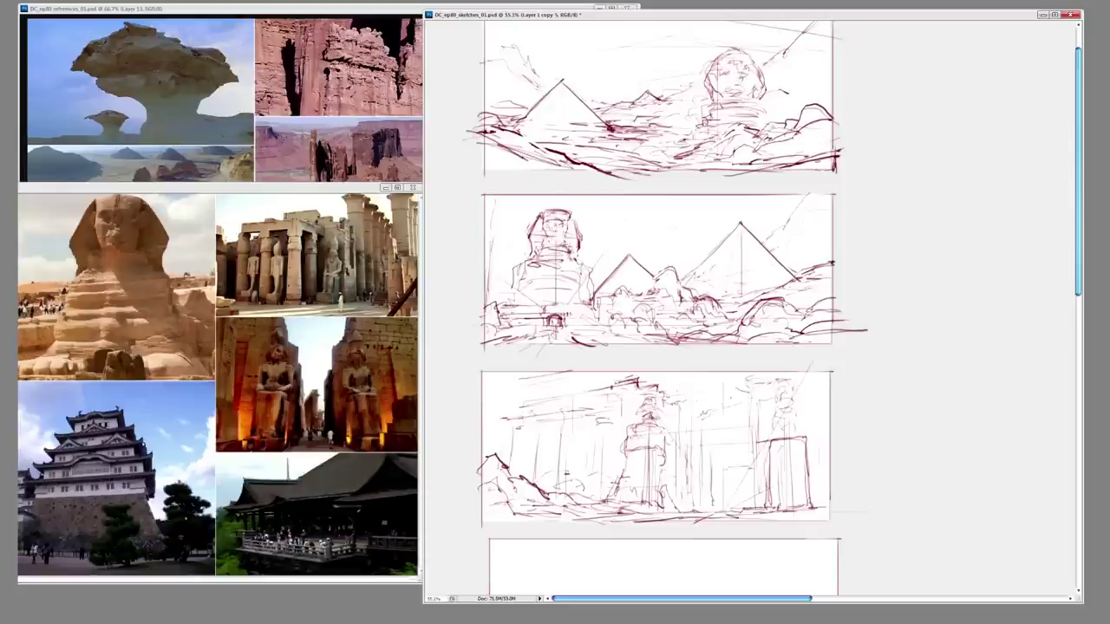
mouse_move(801, 501)
left_mouse_down()
mouse_move(835, 479)
mouse_move(737, 515)
mouse_move(614, 508)
left_mouse_up()
scroll(772, 286, "down", 1)
scroll(631, 410, "up", 1)
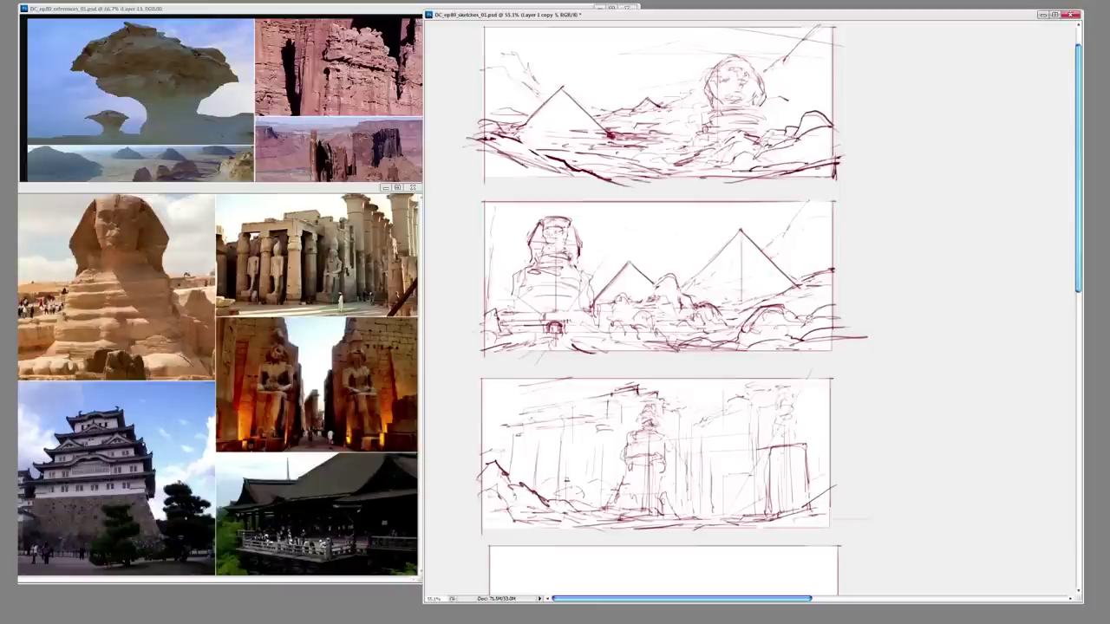
scroll(667, 286, "down", 1)
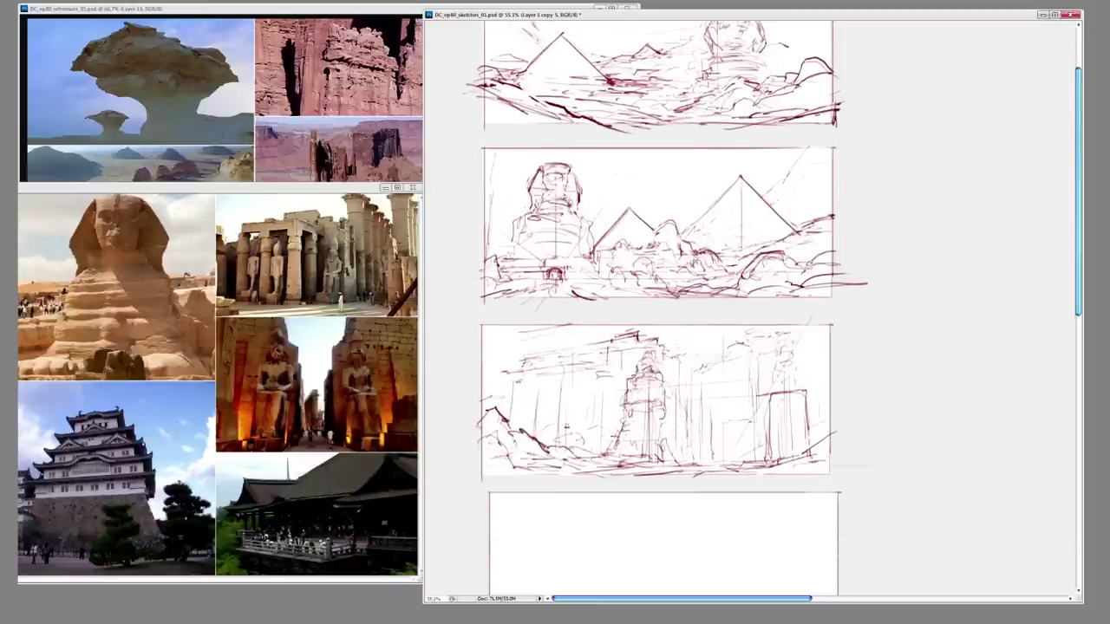
- Sketch the peaked upper roof and lower eaves of a Japanese castle in the fourth frame
scroll(659, 286, "down", 1)
scroll(659, 286, "down", 1)
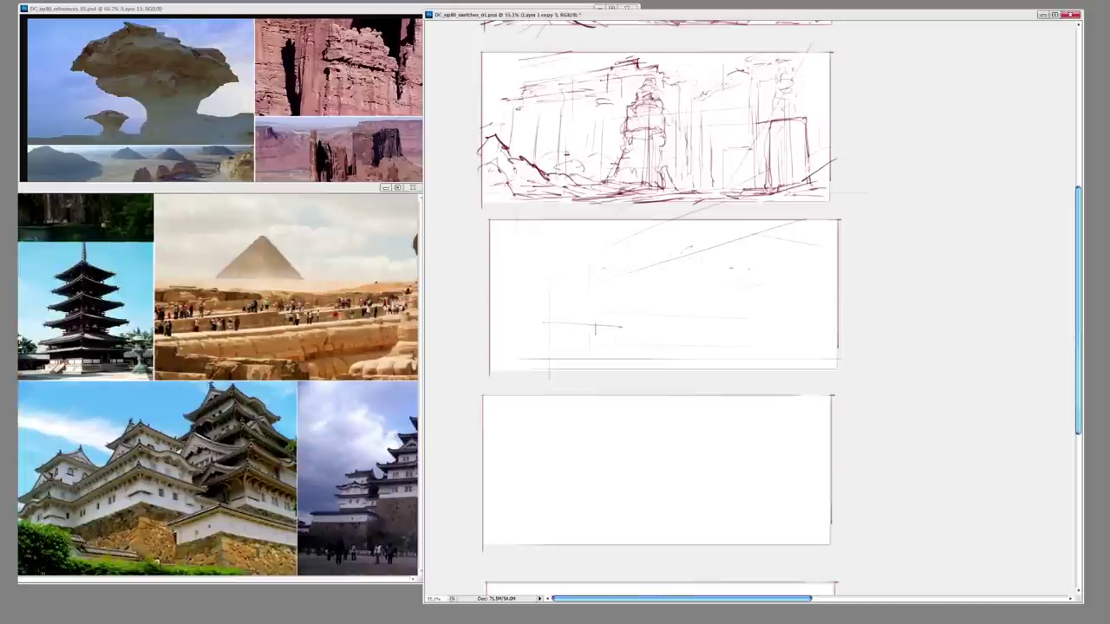
left_click_drag(649, 260, 692, 247)
left_click_drag(694, 230, 746, 243)
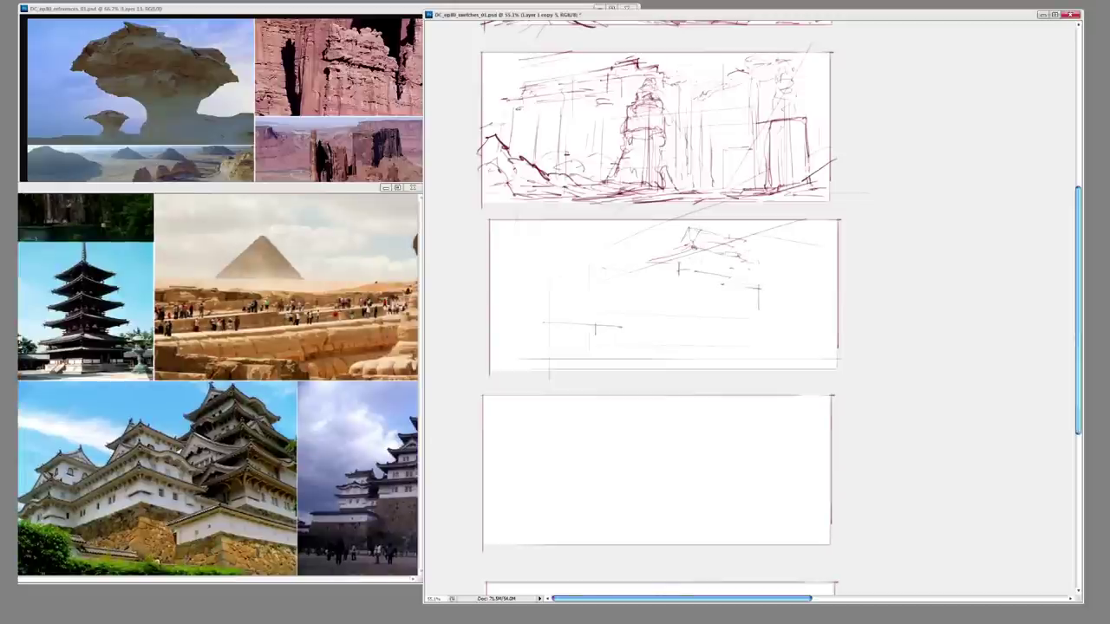
scroll(672, 294, "up", 1)
left_click_drag(646, 299, 676, 300)
mouse_move(756, 316)
left_mouse_down()
mouse_move(787, 311)
mouse_move(640, 312)
mouse_move(718, 308)
left_mouse_up()
mouse_move(638, 323)
left_mouse_down()
mouse_move(638, 353)
mouse_move(695, 340)
left_mouse_up()
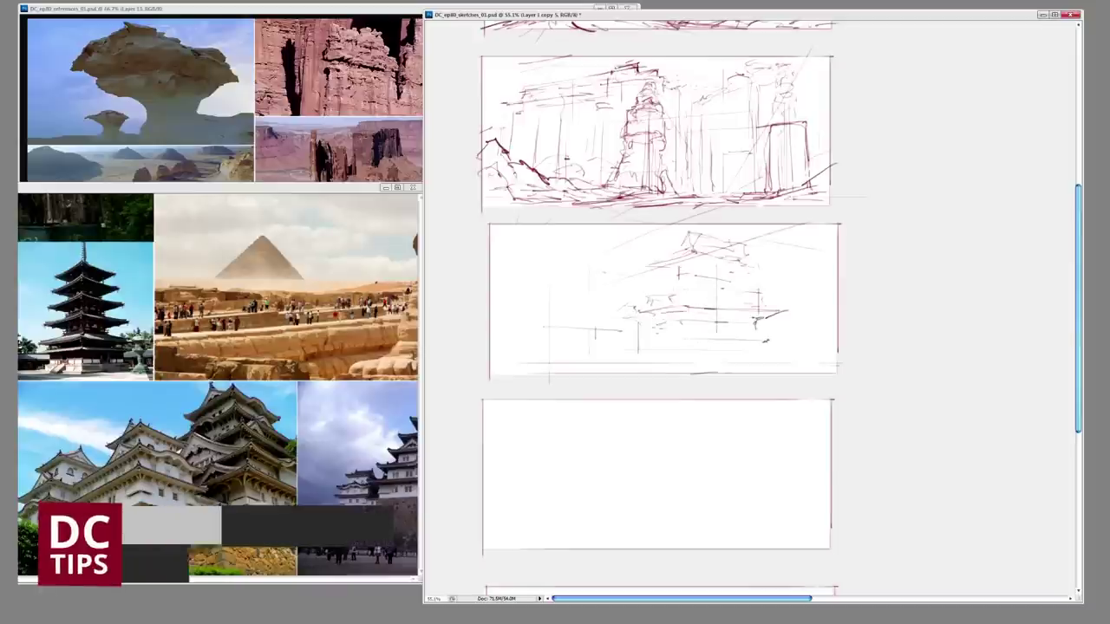
- Draw small curved side roofs with posts left of the castle and mark its lower walls and base
mouse_move(761, 329)
left_mouse_down()
mouse_move(761, 343)
mouse_move(721, 296)
mouse_move(785, 311)
mouse_move(764, 338)
left_mouse_up()
mouse_move(592, 308)
left_mouse_down()
mouse_move(620, 293)
mouse_move(635, 304)
mouse_move(603, 305)
left_mouse_up()
left_click_drag(636, 298, 652, 288)
mouse_move(616, 308)
left_mouse_down()
mouse_move(617, 323)
mouse_move(680, 300)
mouse_move(681, 312)
left_mouse_up()
left_click_drag(608, 311, 607, 330)
left_click_drag(652, 319, 652, 345)
left_click_drag(581, 320, 597, 343)
mouse_move(601, 331)
left_mouse_down()
mouse_move(624, 347)
mouse_move(598, 341)
left_mouse_up()
mouse_move(661, 338)
left_mouse_down()
mouse_move(739, 345)
mouse_move(751, 361)
left_mouse_up()
left_click_drag(755, 347, 755, 359)
left_click_drag(631, 347, 673, 347)
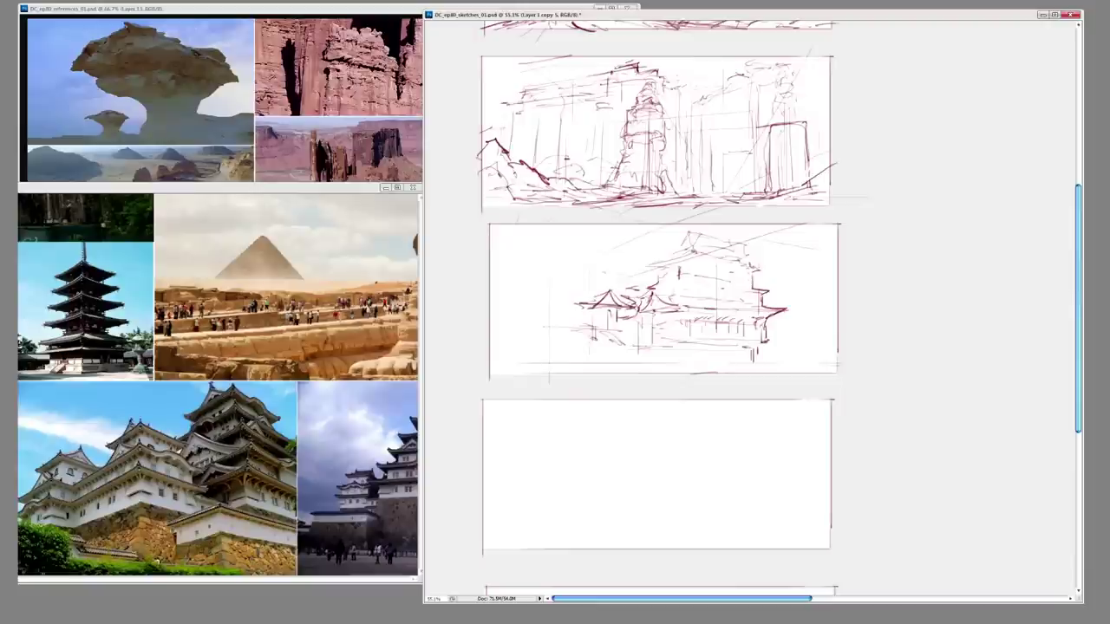
- Bring the landscape reference sheet forward and sketch a rock spire and ground contours around the fourth frame's castle
left_click_drag(484, 336, 517, 352)
mouse_move(422, 184)
left_mouse_down()
mouse_move(637, 396)
mouse_move(422, 399)
left_mouse_up()
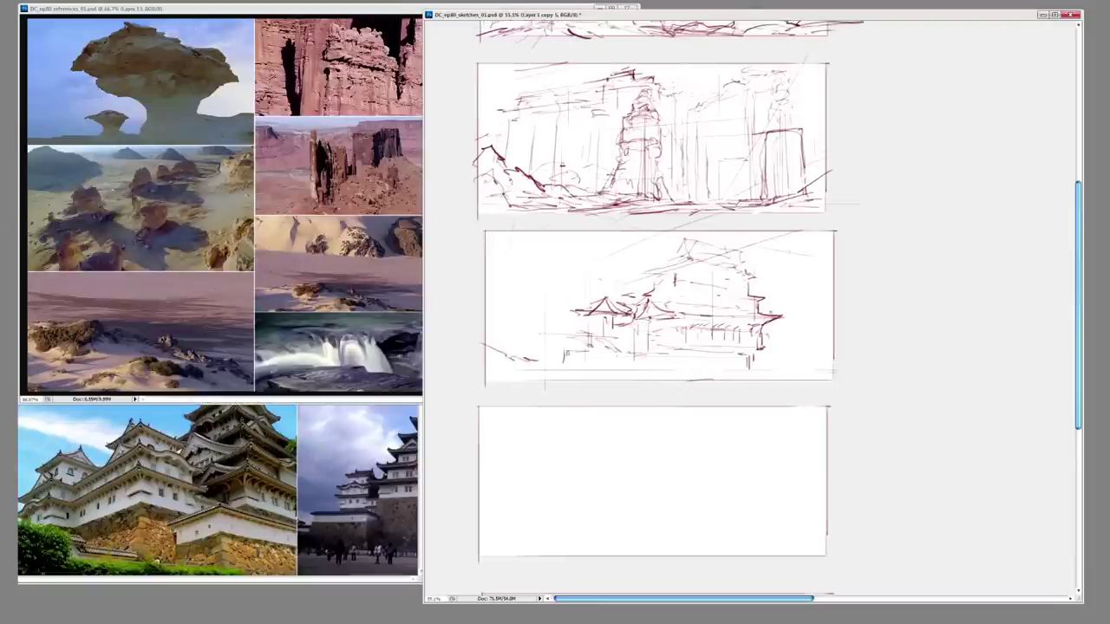
mouse_move(780, 270)
left_mouse_down()
mouse_move(794, 240)
mouse_move(823, 347)
mouse_move(766, 353)
left_mouse_up()
mouse_move(672, 374)
left_mouse_down()
mouse_move(750, 363)
mouse_move(750, 338)
left_mouse_up()
left_click_drag(706, 349, 730, 343)
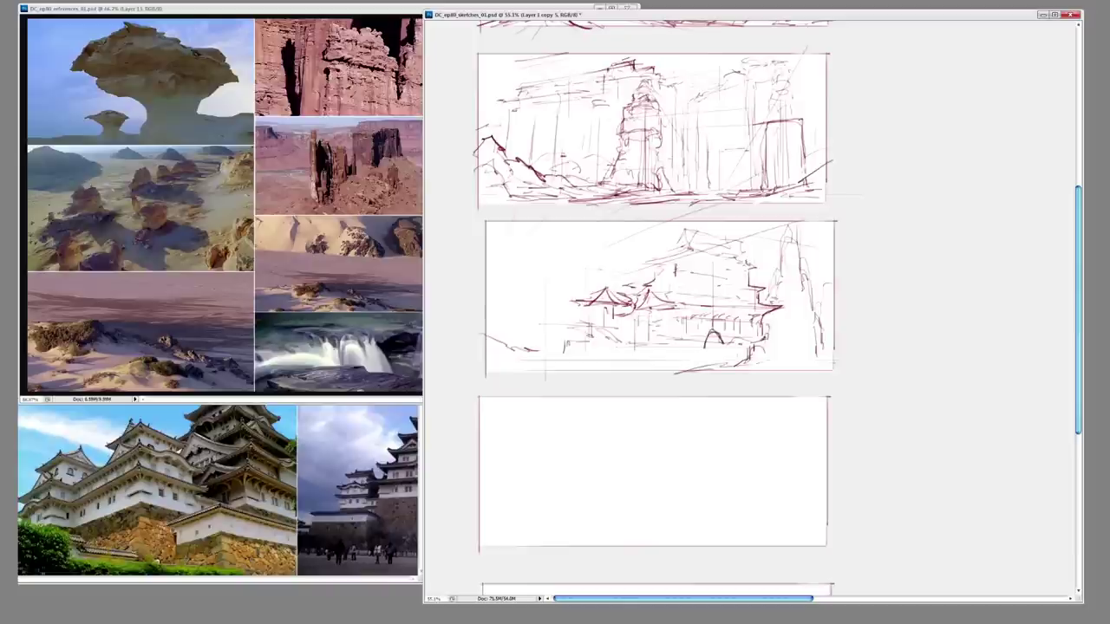
- Firm up the castle's roof edge and draw small rocks in front of its base in the fourth frame
left_click_drag(650, 295, 650, 347)
left_click_drag(692, 286, 749, 299)
left_click_drag(650, 347, 643, 312)
left_click_drag(686, 375, 697, 359)
left_click_drag(635, 390, 679, 353)
left_click_drag(677, 364, 657, 387)
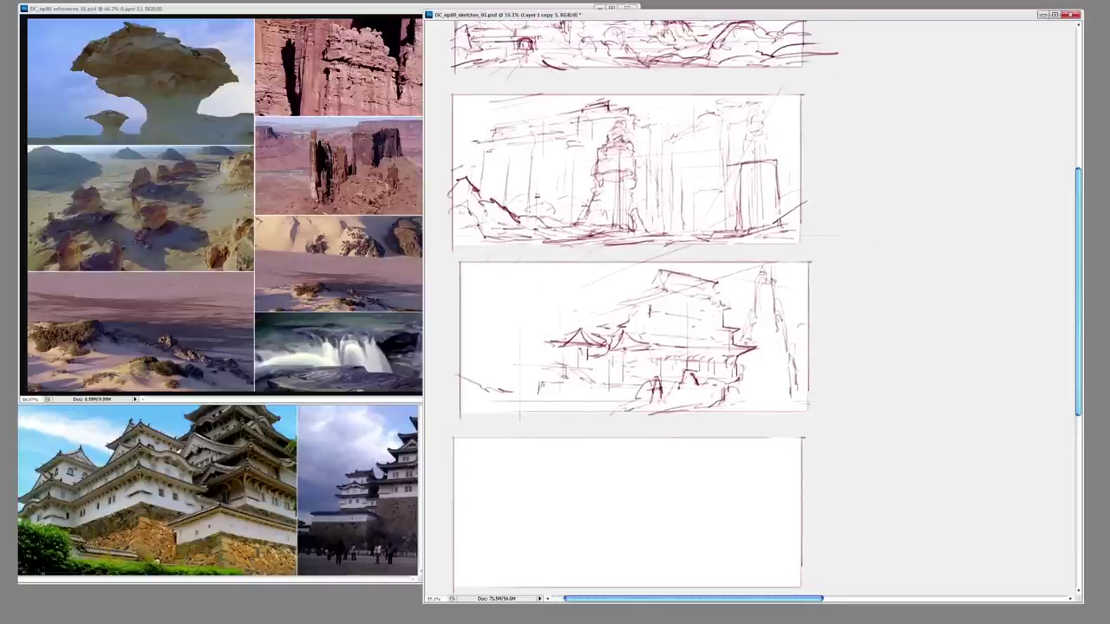
- Detail the tower on the fourth frame's right spire with banded tiers and add nearby accent strokes
left_click_drag(758, 293, 773, 301)
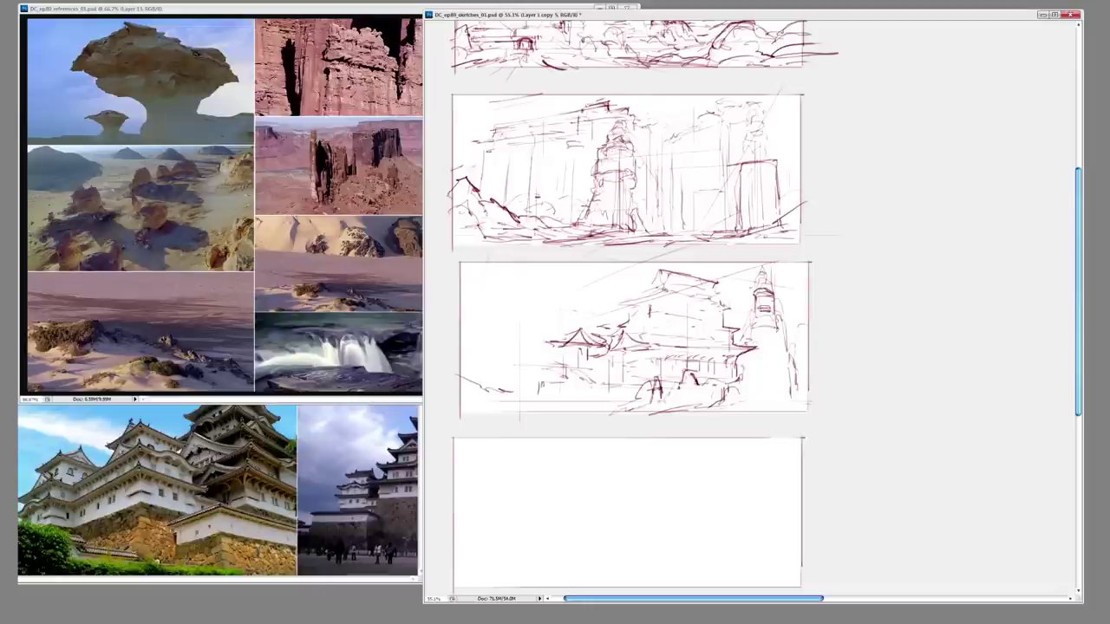
left_click_drag(769, 382, 794, 376)
left_click_drag(650, 339, 680, 337)
- Draw a cluster of rock spires and boulders at the left of the fourth frame
left_click_drag(602, 267, 603, 292)
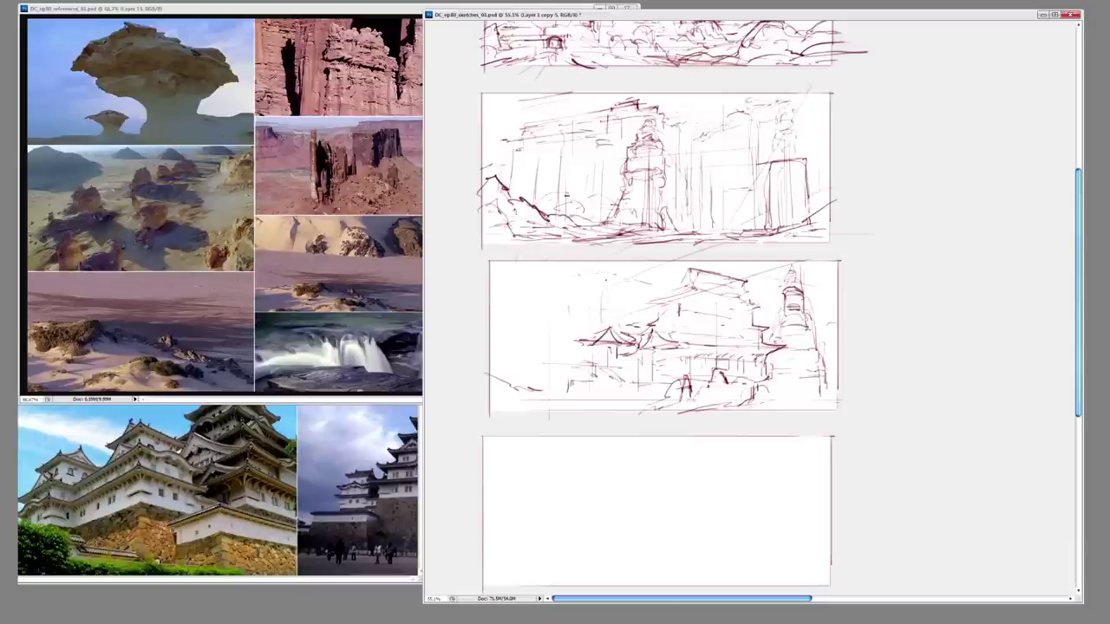
left_click_drag(593, 291, 591, 319)
mouse_move(569, 311)
left_mouse_down()
mouse_move(565, 355)
mouse_move(669, 385)
left_mouse_up()
mouse_move(560, 343)
left_mouse_down()
mouse_move(558, 278)
mouse_move(600, 305)
left_mouse_up()
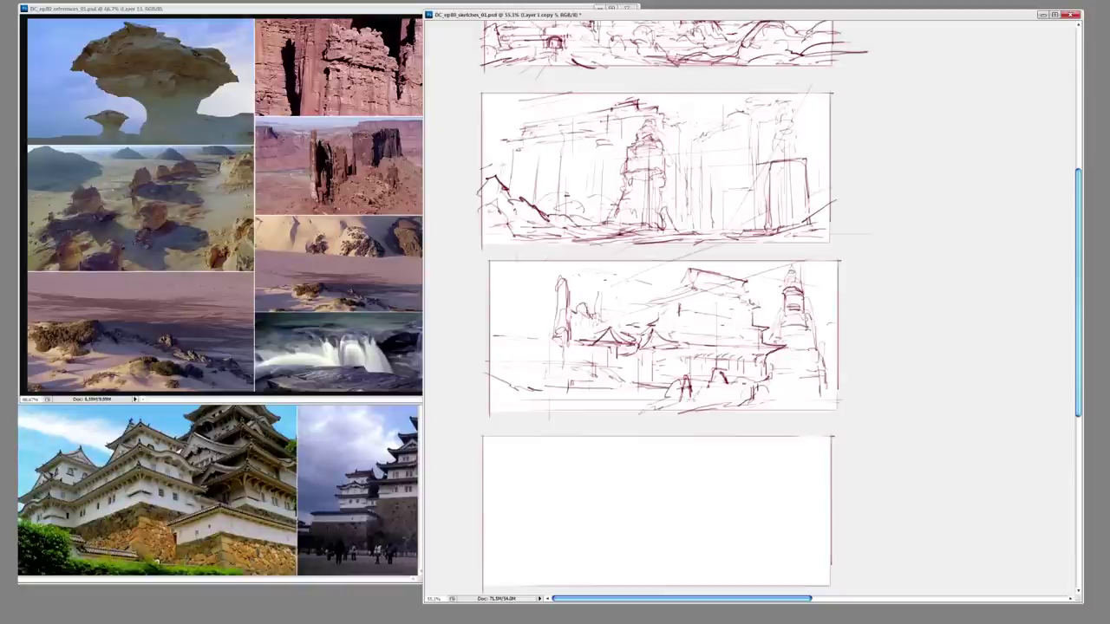
left_click_drag(534, 345, 535, 312)
left_click_drag(527, 352, 525, 293)
left_click_drag(514, 366, 581, 350)
- Define the castle's upper eaves and add rounded rock shapes behind its side roofs in the fourth frame
left_click_drag(690, 303, 764, 290)
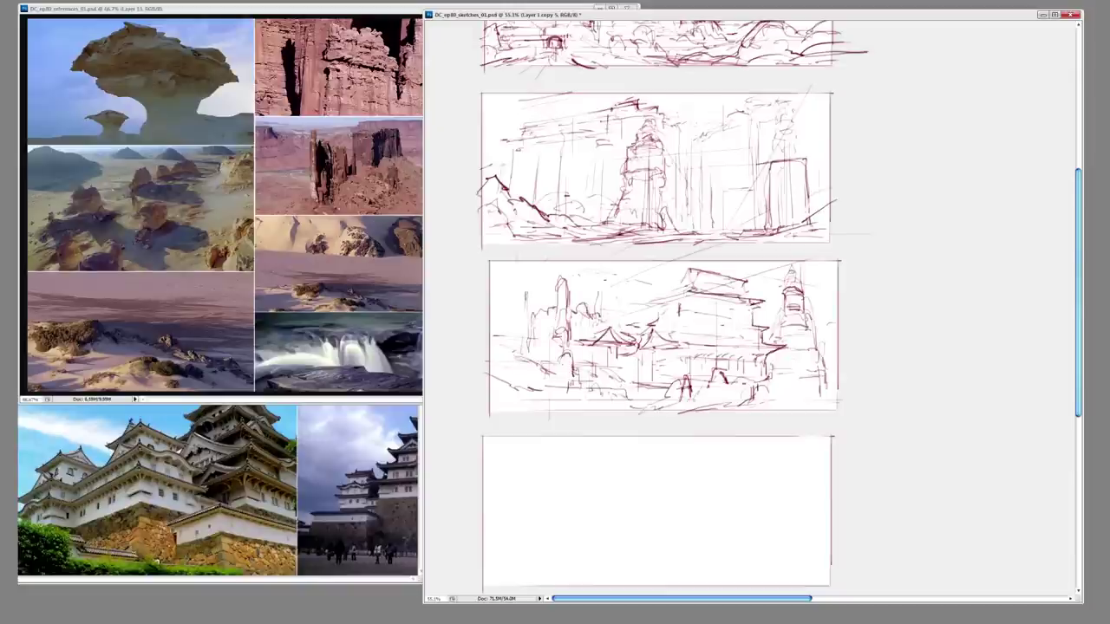
left_click_drag(651, 305, 688, 291)
left_click_drag(678, 303, 676, 281)
left_click_drag(569, 300, 617, 310)
- Add a tall thin spire and smaller rocks along the fourth frame's left side
scroll(658, 304, "up", 5)
scroll(659, 304, "down", 4)
mouse_move(522, 281)
left_mouse_down()
mouse_move(523, 385)
mouse_move(529, 296)
left_mouse_up()
left_click_drag(529, 389, 540, 345)
scroll(658, 303, "down", 2)
scroll(659, 303, "up", 3)
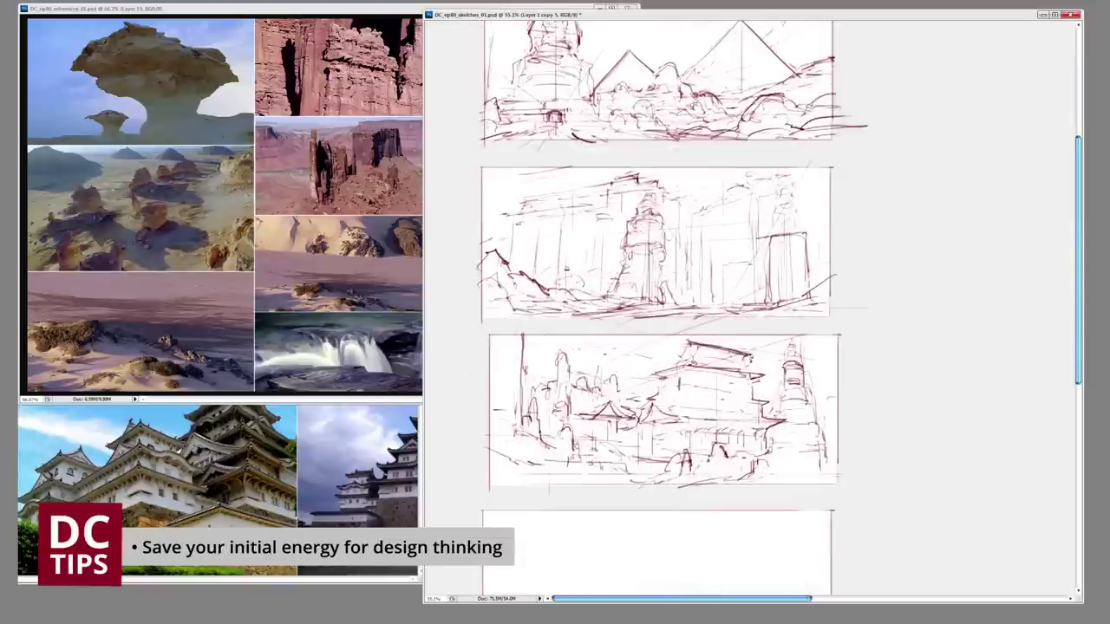
- Lay in two-point perspective guides for a building in the fifth frame, with vertical corner lines and receding diagonals
scroll(659, 303, "down", 7)
left_click_drag(724, 286, 724, 447)
mouse_move(531, 428)
left_mouse_down()
mouse_move(728, 428)
mouse_move(677, 293)
mouse_move(791, 309)
left_mouse_up()
left_click_drag(604, 315, 786, 348)
left_click_drag(626, 362, 734, 374)
left_click_drag(519, 298, 555, 267)
left_click_drag(544, 308, 610, 265)
left_click_drag(565, 331, 635, 295)
left_click_drag(555, 376, 638, 340)
left_click_drag(566, 414, 638, 386)
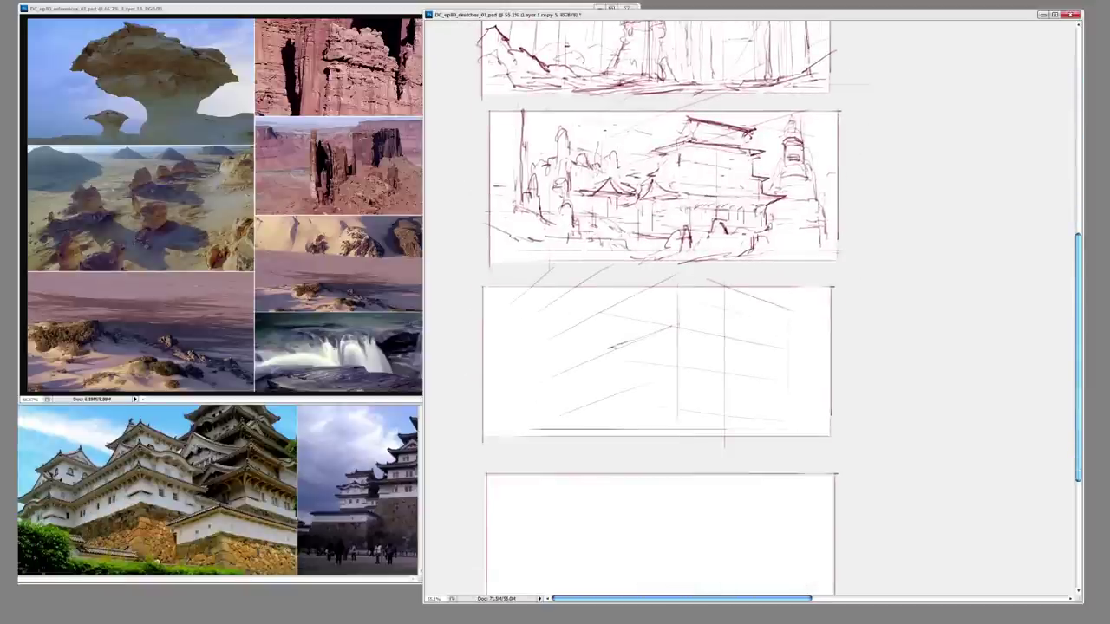
- Draw the main curved eaves and lower roof tier of a Japanese building over the fifth frame's guides
mouse_move(676, 326)
left_mouse_down()
mouse_move(784, 341)
mouse_move(735, 374)
left_mouse_up()
left_click_drag(784, 344, 785, 357)
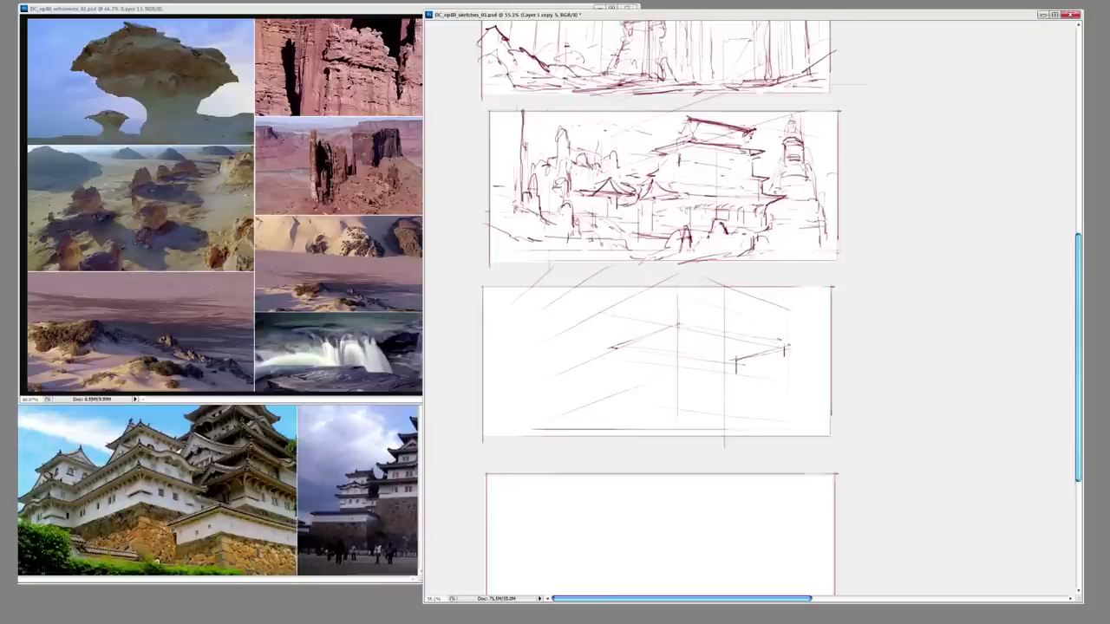
mouse_move(606, 347)
left_mouse_down()
mouse_move(678, 320)
mouse_move(783, 340)
left_mouse_up()
mouse_move(684, 335)
left_mouse_down()
mouse_move(780, 350)
mouse_move(701, 340)
mouse_move(792, 339)
left_mouse_up()
mouse_move(760, 354)
left_mouse_down()
mouse_move(760, 378)
mouse_move(746, 366)
left_mouse_up()
mouse_move(607, 371)
left_mouse_down()
mouse_move(628, 366)
mouse_move(707, 397)
left_mouse_up()
left_click_drag(681, 395, 787, 406)
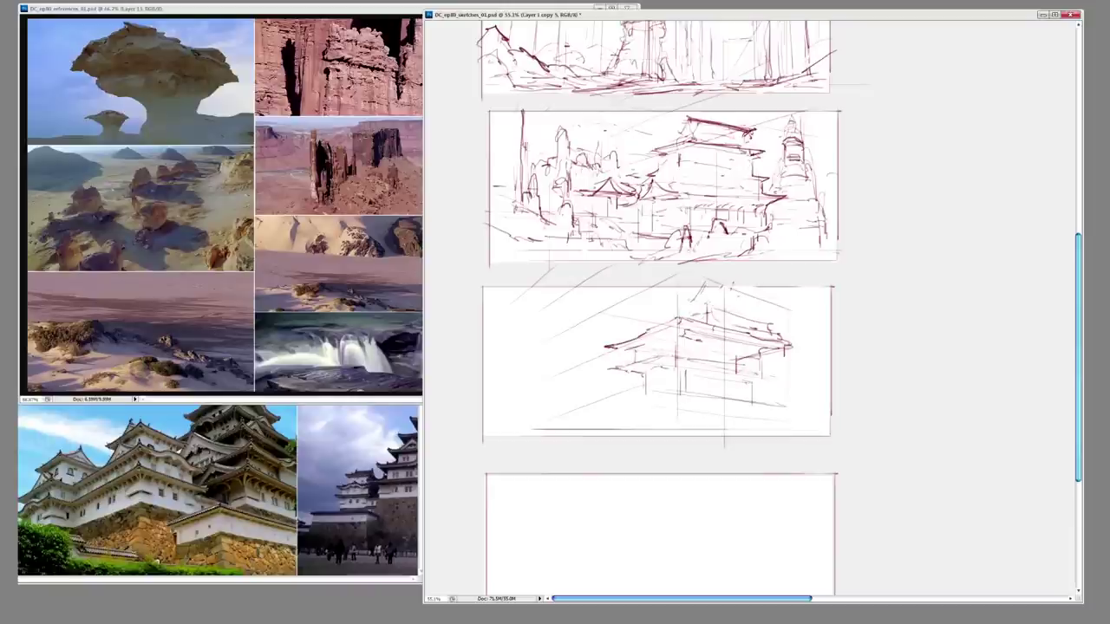
- Sketch the building's upper roof slope, base line and supporting posts in the fifth frame
mouse_move(704, 286)
left_mouse_down()
mouse_move(773, 302)
mouse_move(782, 355)
left_mouse_up()
left_click_drag(761, 352, 777, 379)
left_click_drag(656, 416, 776, 426)
left_click_drag(636, 380, 637, 418)
left_click_drag(652, 399, 654, 428)
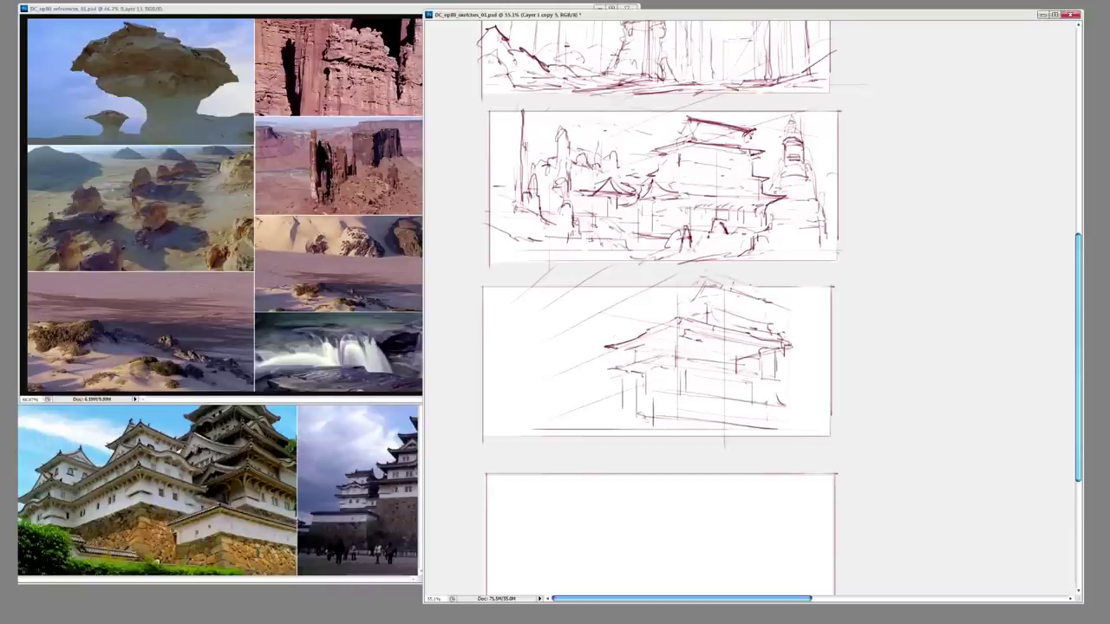
- Add a smaller roofed side building with posts left of the fifth frame's main building
left_click_drag(624, 342, 582, 337)
left_click_drag(636, 320, 599, 328)
left_click_drag(635, 320, 587, 351)
mouse_move(602, 352)
left_mouse_down()
mouse_move(601, 394)
mouse_move(580, 394)
left_mouse_up()
left_click_drag(595, 397, 605, 414)
- Strengthen the building's top gable and add vertical structure and base marks in the fifth frame
left_click_drag(650, 296, 650, 345)
mouse_move(683, 294)
left_mouse_down()
mouse_move(711, 279)
mouse_move(769, 305)
left_mouse_up()
left_click_drag(642, 417, 639, 439)
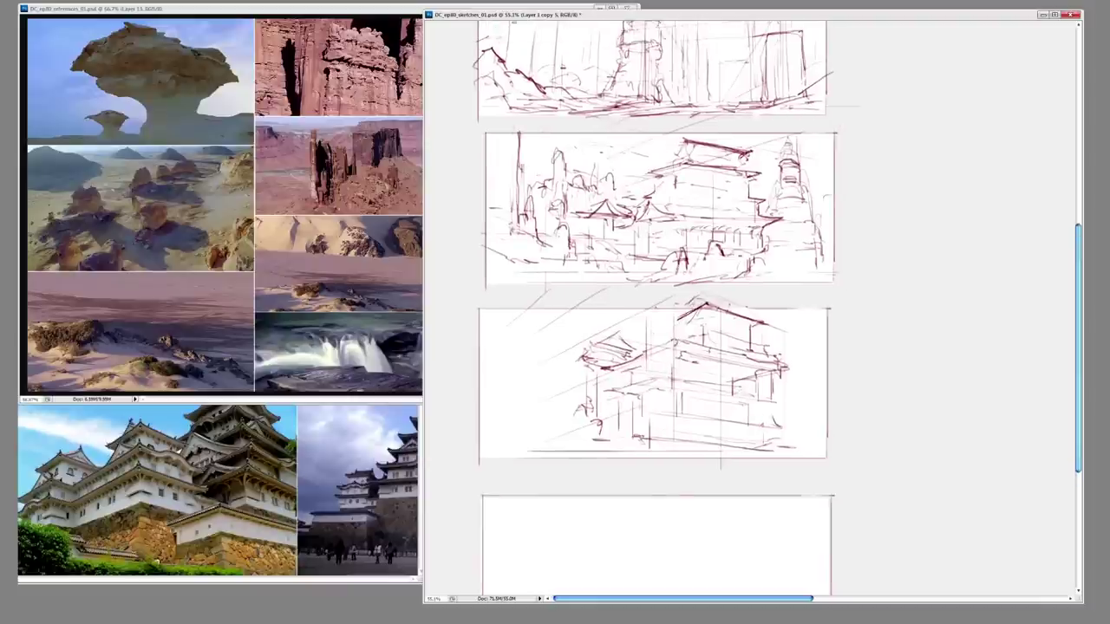
left_click_drag(685, 336, 716, 327)
- Detail the fifth frame's building with a small gable, dark eave accents, window marks and wall posts
left_click_drag(693, 390, 699, 359)
left_click_drag(697, 361, 790, 386)
left_click_drag(693, 390, 693, 370)
left_click_drag(659, 408, 659, 423)
left_click_drag(618, 359, 673, 343)
left_click_drag(601, 341, 625, 337)
left_click_drag(658, 424, 659, 411)
left_click_drag(576, 359, 593, 338)
mouse_move(659, 410)
left_mouse_down()
mouse_move(656, 395)
mouse_move(598, 395)
left_mouse_up()
mouse_move(659, 390)
left_mouse_down()
mouse_move(654, 422)
mouse_move(654, 384)
left_mouse_up()
left_click_drag(780, 397, 820, 381)
left_click_drag(659, 390, 659, 413)
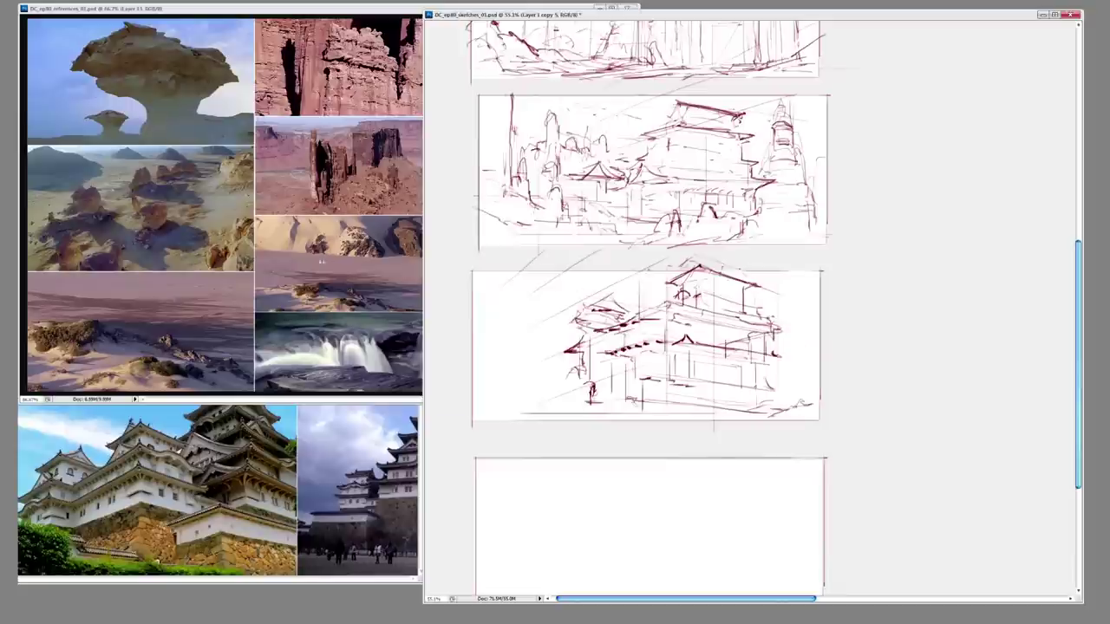
- Sketch rounded rock masses along the left side of the fifth frame
left_click_drag(487, 352, 497, 392)
mouse_move(497, 342)
left_mouse_down()
mouse_move(558, 330)
mouse_move(560, 340)
left_mouse_up()
mouse_move(522, 331)
left_mouse_down()
mouse_move(492, 366)
mouse_move(524, 380)
left_mouse_up()
mouse_move(555, 345)
left_mouse_down()
mouse_move(564, 366)
mouse_move(535, 383)
left_mouse_up()
left_click_drag(499, 369, 511, 390)
left_click_drag(485, 323, 562, 338)
left_click_drag(531, 368, 552, 395)
- Draw tall rock spires rising above the boulders at the left of the fifth frame
scroll(650, 347, "up", 2)
mouse_move(499, 273)
left_mouse_down()
mouse_move(498, 326)
mouse_move(523, 335)
left_mouse_up()
left_click_drag(520, 293, 545, 401)
left_click_drag(542, 330, 550, 393)
left_click_drag(554, 368, 564, 436)
left_click_drag(575, 403, 579, 432)
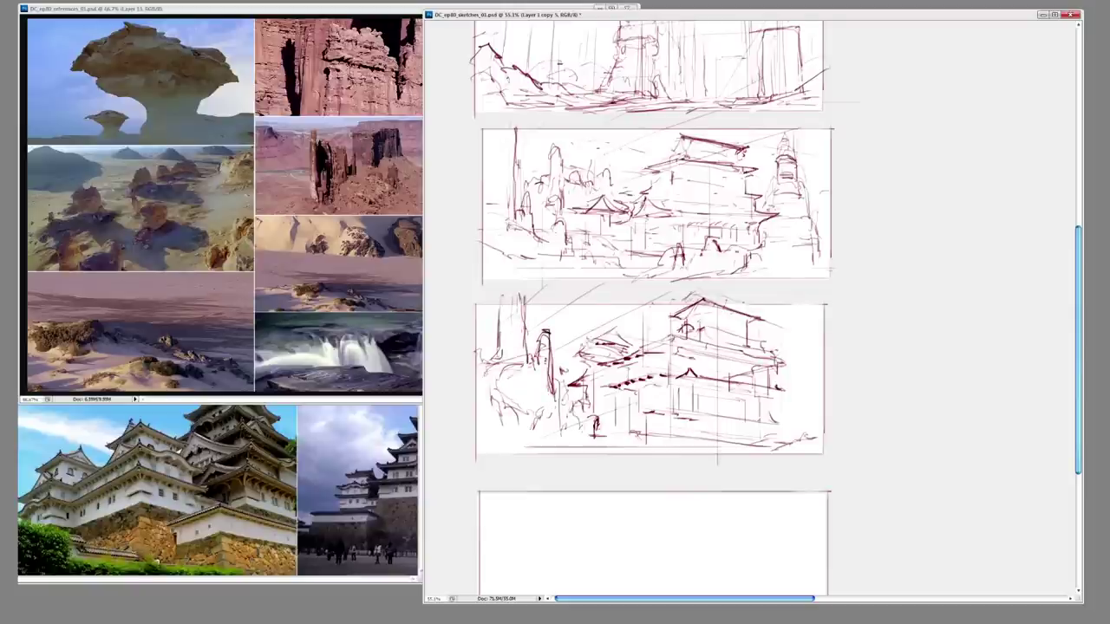
- Sketch a jagged rock face right of the building in the fifth frame
left_click_drag(659, 347, 664, 295)
left_click_drag(486, 288, 501, 314)
left_click_drag(803, 319, 800, 398)
left_click_drag(814, 291, 801, 323)
left_click_drag(816, 259, 808, 298)
scroll(650, 347, "up", 3)
left_click_drag(796, 376, 771, 418)
- Draw a dark arched rock and sweeping foreground ground strokes across the bottom of the fifth frame
scroll(651, 347, "down", 3)
left_click_drag(596, 366, 555, 373)
mouse_move(541, 364)
left_mouse_down()
mouse_move(479, 378)
mouse_move(579, 377)
left_mouse_up()
mouse_move(547, 394)
left_mouse_down()
mouse_move(583, 362)
mouse_move(678, 381)
left_mouse_up()
mouse_move(521, 398)
left_mouse_down()
mouse_move(768, 386)
mouse_move(574, 390)
left_mouse_up()
mouse_move(586, 399)
left_mouse_down()
mouse_move(760, 387)
mouse_move(879, 397)
left_mouse_up()
scroll(650, 347, "up", 1)
left_click_drag(770, 387, 822, 376)
- Add shading to the left rock spires and further contour strokes along the fifth frame's foreground
scroll(650, 347, "up", 4)
left_click_drag(580, 395, 580, 327)
mouse_move(551, 363)
left_mouse_down()
mouse_move(555, 342)
mouse_move(564, 387)
mouse_move(533, 386)
mouse_move(520, 439)
mouse_move(536, 381)
mouse_move(560, 425)
left_mouse_up()
left_click_drag(650, 390, 642, 354)
left_click_drag(794, 422, 754, 429)
mouse_move(732, 420)
left_mouse_down()
mouse_move(645, 428)
mouse_move(596, 418)
left_mouse_up()
left_click_drag(696, 448, 749, 438)
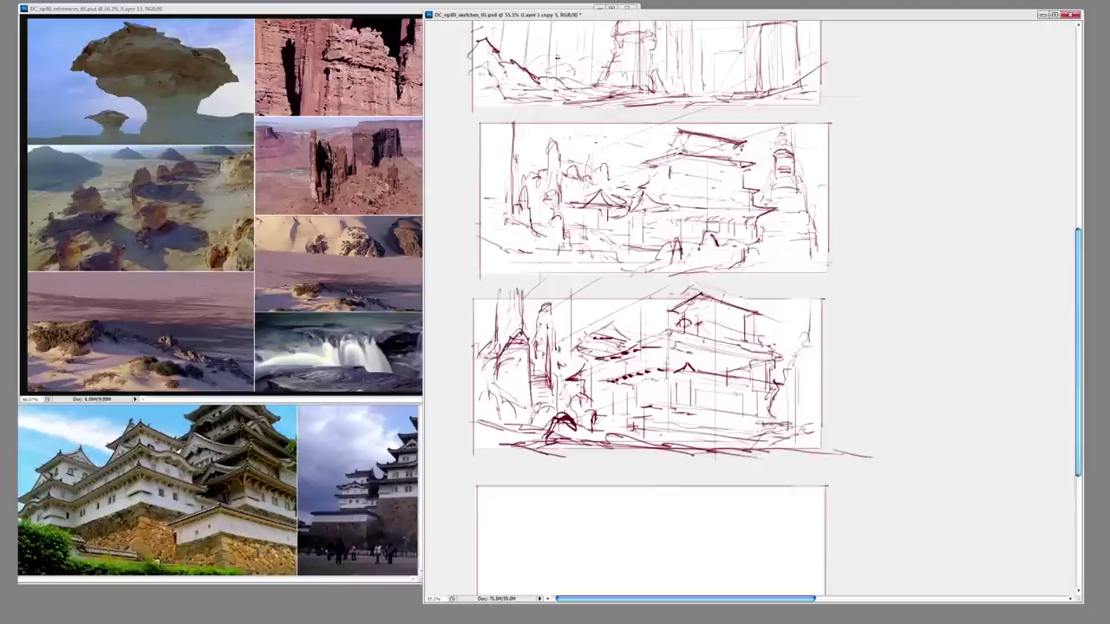
- Add contour strokes to the left rock spire and the jagged right rock face, and extend the fifth frame's lower-right ground
left_click_drag(564, 340, 565, 380)
left_click_drag(796, 347, 792, 387)
left_click_drag(798, 380, 785, 392)
left_click_drag(782, 405, 782, 422)
left_click_drag(785, 381, 775, 421)
mouse_move(775, 425)
left_mouse_down()
mouse_move(754, 471)
mouse_move(671, 451)
left_mouse_up()
left_click_drag(768, 451, 813, 435)
- Duplicate the blank sixth frame's outline and white fill directly below it to create a seventh frame
mouse_move(650, 173)
left_mouse_down()
mouse_move(659, 192)
mouse_move(638, 462)
mouse_move(604, 529)
left_mouse_up()
scroll(817, 183, "down", 10)
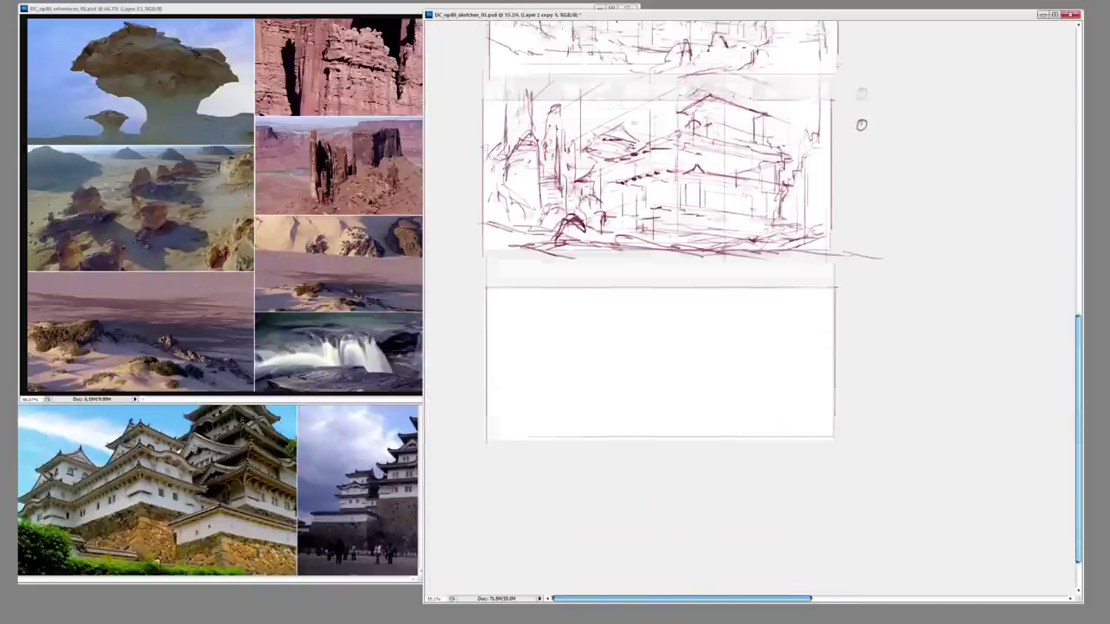
left_click_drag(640, 208, 632, 390)
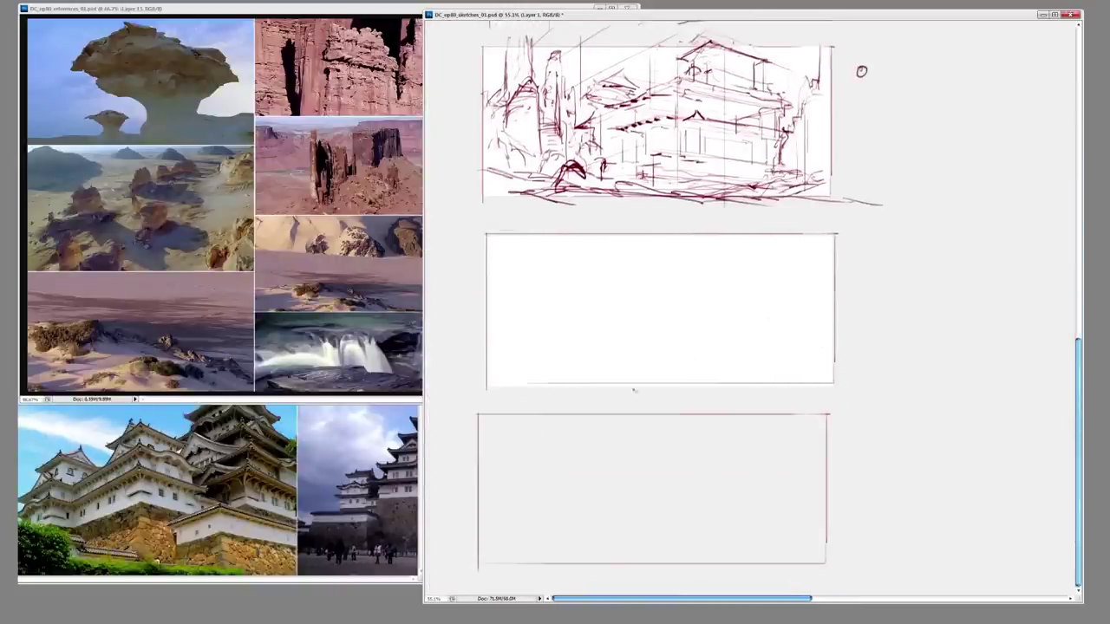
key("ctrl+d")
scroll(222, 381, "up", 5)
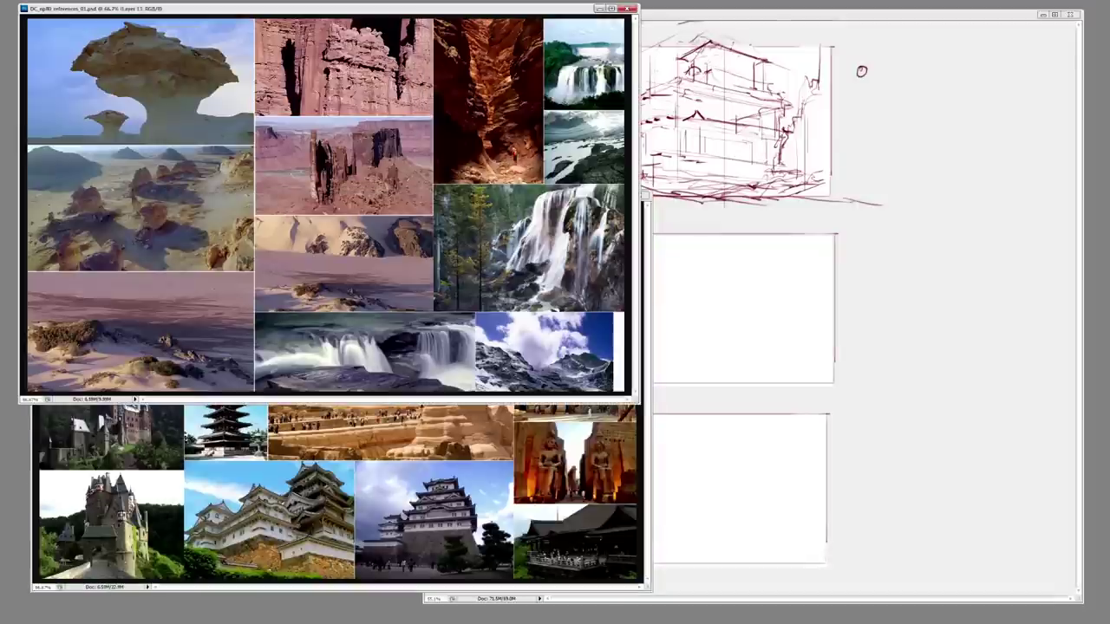
left_click(754, 352)
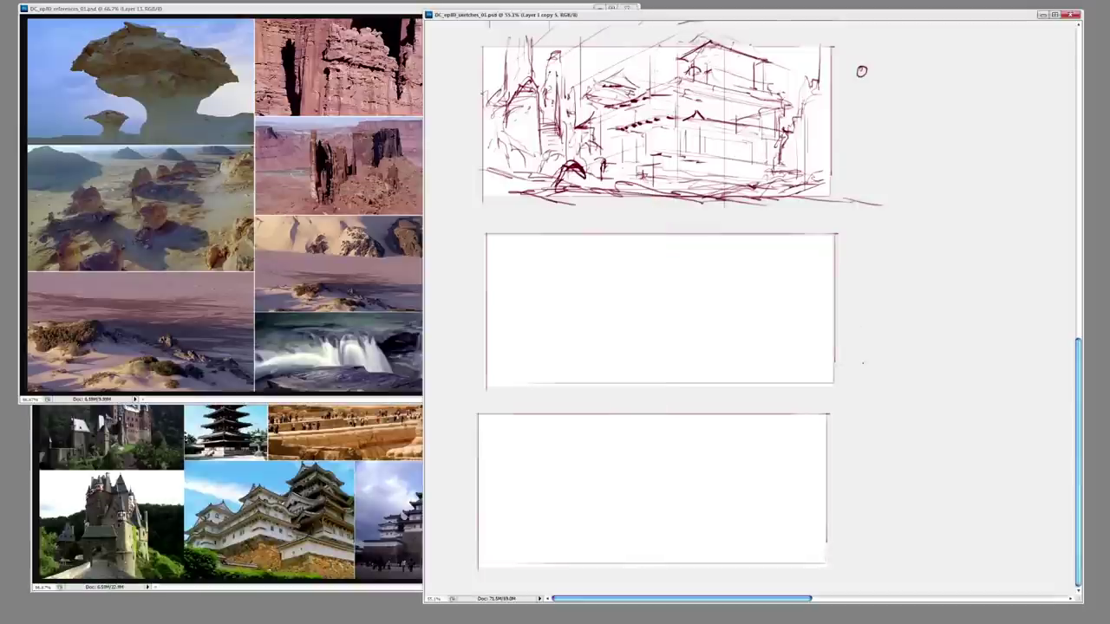
- Lay in a horizon and long plateau lines across the lower part of the sixth frame
left_click_drag(685, 376, 735, 371)
left_click_drag(510, 354, 829, 355)
left_click_drag(622, 334, 761, 333)
left_click_drag(750, 344, 829, 347)
left_click_drag(676, 336, 838, 317)
- Draw vertical waterfall strokes dropping from the ledge and a stepped cliff edge at the centre of the sixth frame
mouse_move(655, 340)
left_mouse_down()
mouse_move(659, 371)
mouse_move(640, 385)
mouse_move(664, 382)
left_mouse_up()
left_click_drag(694, 329, 687, 381)
mouse_move(617, 342)
left_mouse_down()
mouse_move(670, 333)
mouse_move(650, 323)
left_mouse_up()
mouse_move(645, 328)
left_mouse_down()
mouse_move(660, 330)
mouse_move(583, 374)
left_mouse_up()
scroll(778, 306, "up", 1)
- Bring the architecture reference sheet forward and block in a tall castle with a doorway and spire above the sixth frame's cliff
key("ctrl+Tab")
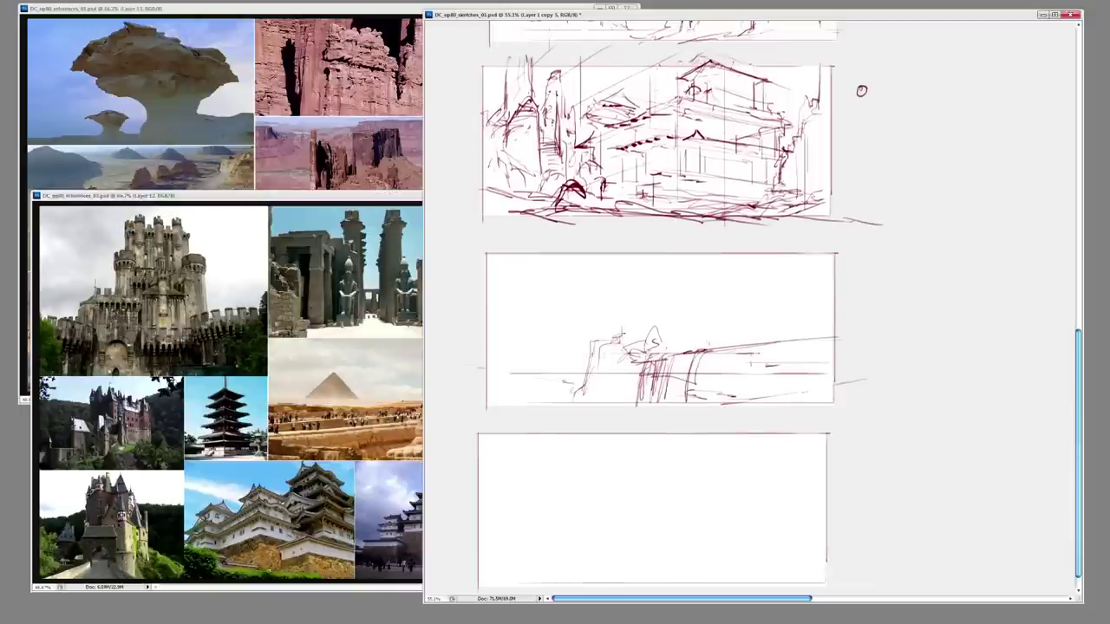
left_click_drag(624, 342, 624, 298)
mouse_move(628, 297)
left_mouse_down()
mouse_move(633, 329)
mouse_move(654, 302)
left_mouse_up()
left_click_drag(640, 309, 641, 342)
left_click_drag(650, 307, 652, 340)
left_click_drag(705, 307, 710, 352)
left_click_drag(605, 279, 601, 327)
left_click_drag(615, 260, 615, 229)
mouse_move(612, 275)
left_mouse_down()
mouse_move(624, 237)
mouse_move(673, 246)
left_mouse_up()
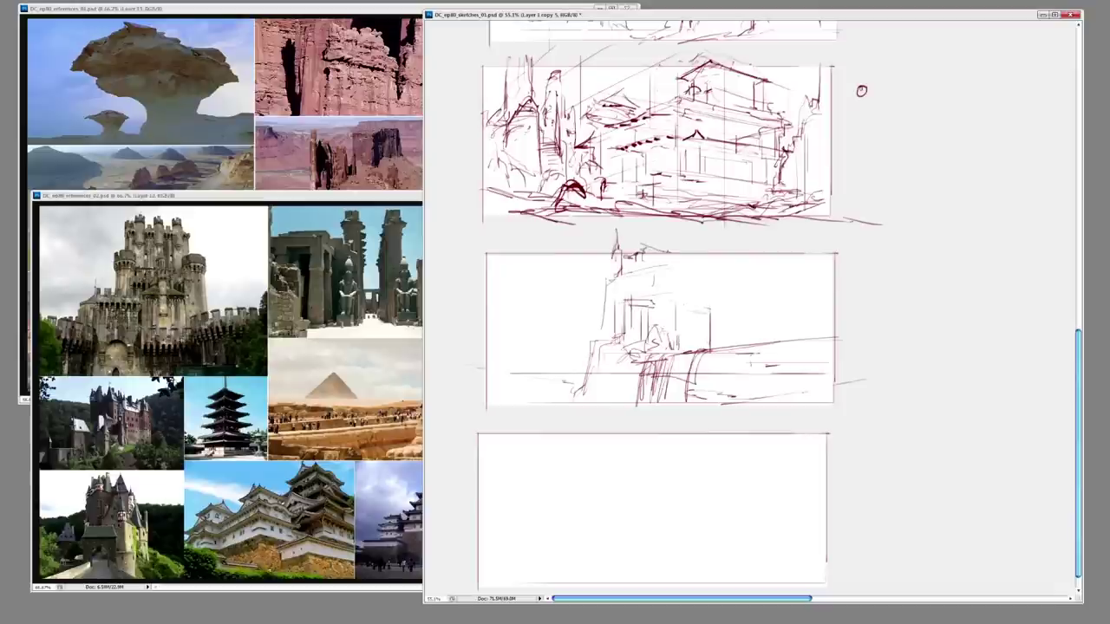
- Build up the castle's walls and towers with vertical strokes in the sixth frame
left_click_drag(694, 300, 702, 350)
left_click_drag(655, 358, 682, 380)
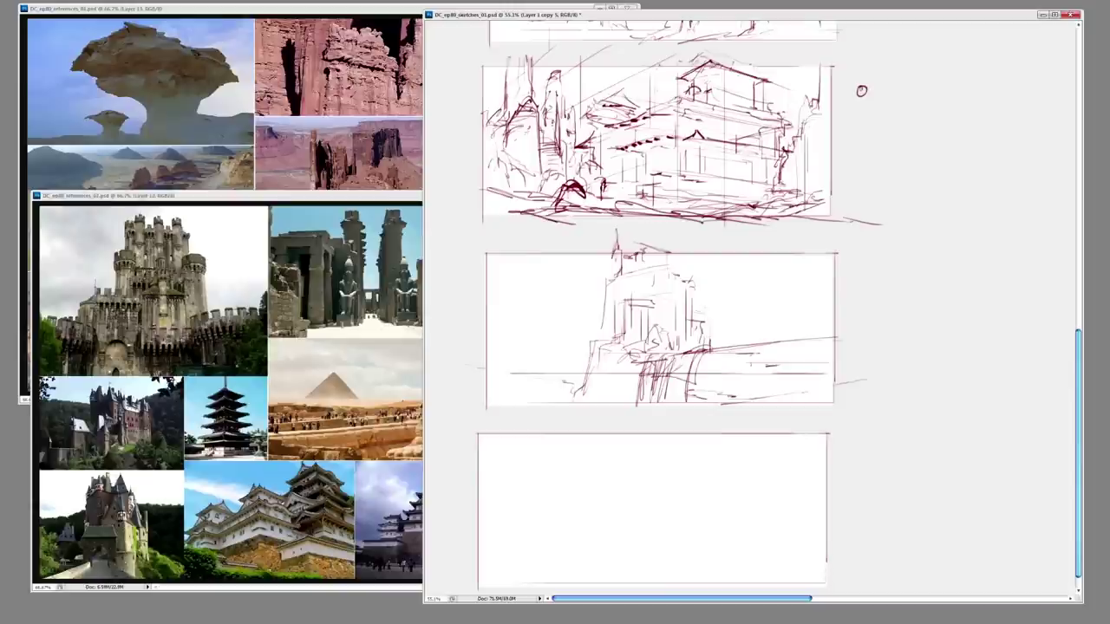
left_click_drag(612, 281, 612, 339)
left_click_drag(618, 282, 647, 278)
mouse_move(652, 281)
left_mouse_down()
mouse_move(652, 330)
mouse_move(654, 298)
mouse_move(615, 346)
left_mouse_up()
left_click_drag(625, 312, 634, 385)
- Sketch a low outbuilding and a dark ground line left of the castle in the sixth frame
mouse_move(579, 335)
left_mouse_down()
mouse_move(622, 328)
mouse_move(590, 349)
left_mouse_up()
mouse_move(593, 347)
left_mouse_down()
mouse_move(612, 345)
mouse_move(571, 376)
left_mouse_up()
mouse_move(566, 344)
left_mouse_down()
mouse_move(602, 358)
mouse_move(608, 377)
left_mouse_up()
mouse_move(612, 364)
left_mouse_down()
mouse_move(558, 373)
mouse_move(596, 359)
left_mouse_up()
left_click_drag(582, 371, 514, 378)
mouse_move(514, 353)
left_mouse_down()
mouse_move(517, 376)
mouse_move(501, 369)
left_mouse_up()
left_click_drag(479, 364, 625, 384)
- Define the castle's right tower with dark vertical edges and strengthen the cliff strokes beneath it in the sixth frame
left_click_drag(664, 269, 678, 345)
left_click_drag(676, 279, 704, 297)
mouse_move(704, 300)
left_mouse_down()
mouse_move(707, 347)
mouse_move(646, 386)
left_mouse_up()
mouse_move(701, 351)
left_mouse_down()
mouse_move(660, 380)
mouse_move(687, 380)
left_mouse_up()
left_click_drag(707, 357, 735, 331)
left_click_drag(629, 363, 617, 404)
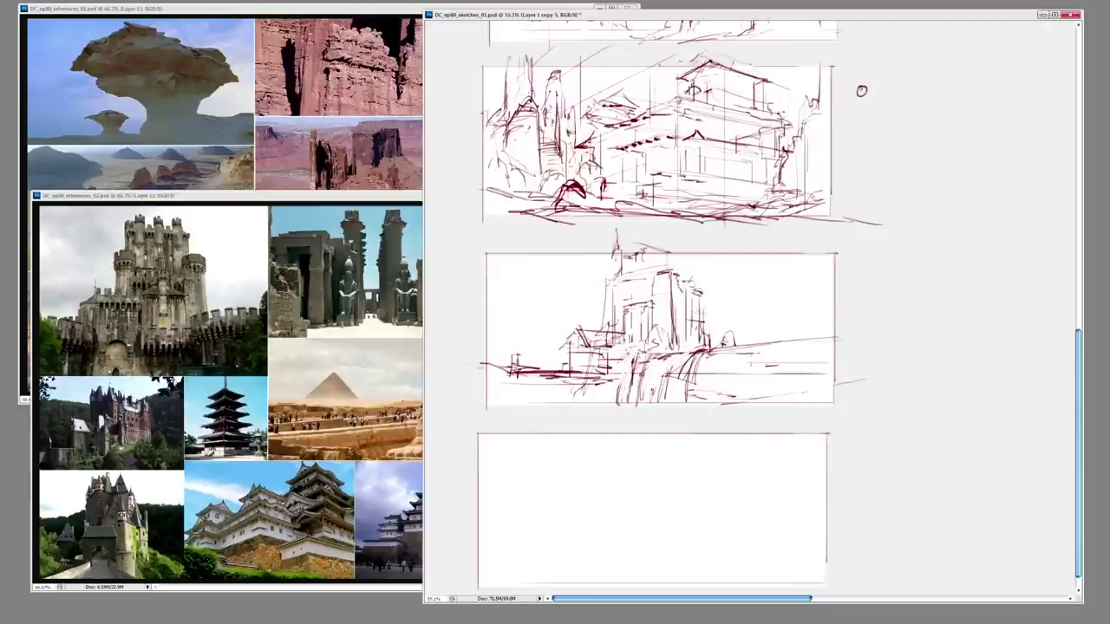
- Reposition the reference sheets, then add stepped rocks right of the castle and hatching in the sixth frame's left foreground
key("ctrl+Tab")
key("ctrl+Tab")
key("ctrl+Tab")
key("ctrl+Tab")
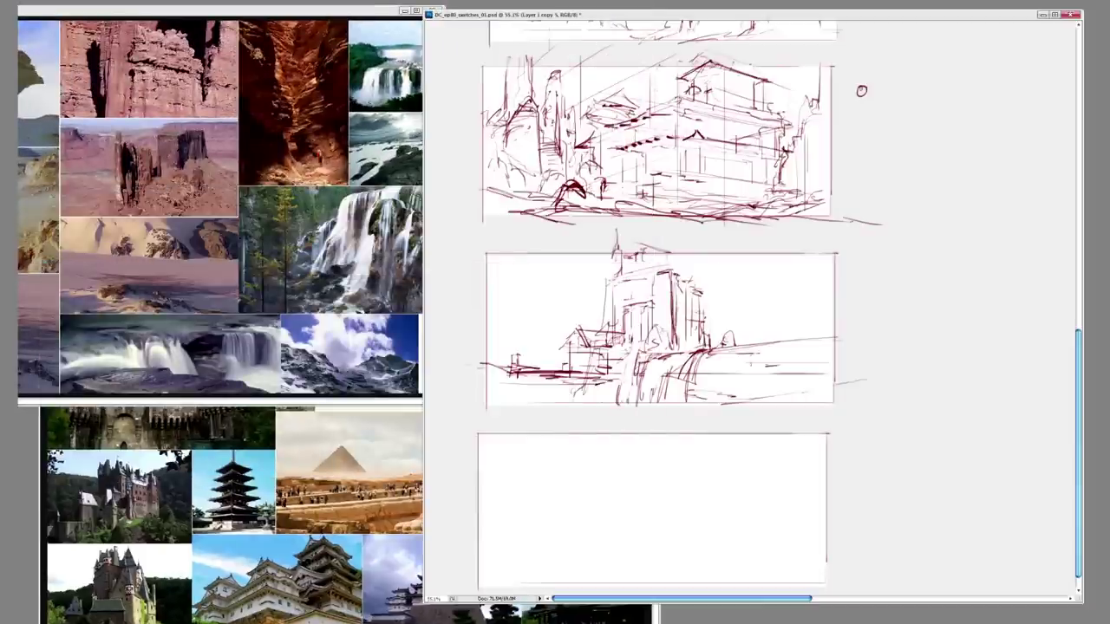
left_click_drag(697, 337, 725, 338)
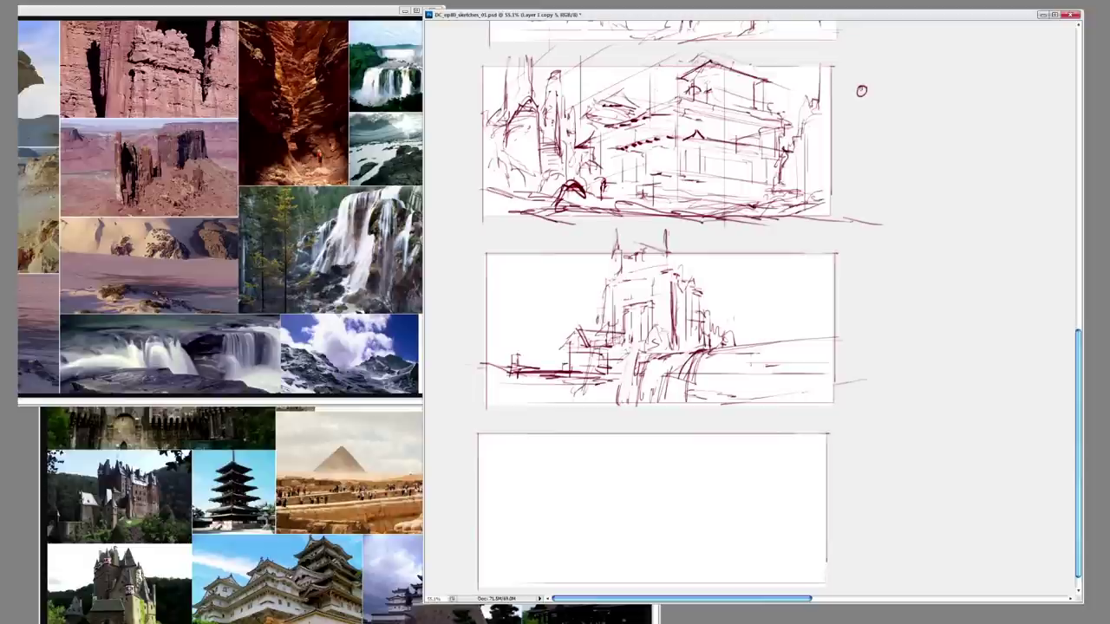
left_click_drag(716, 305, 727, 390)
left_click_drag(546, 381, 519, 406)
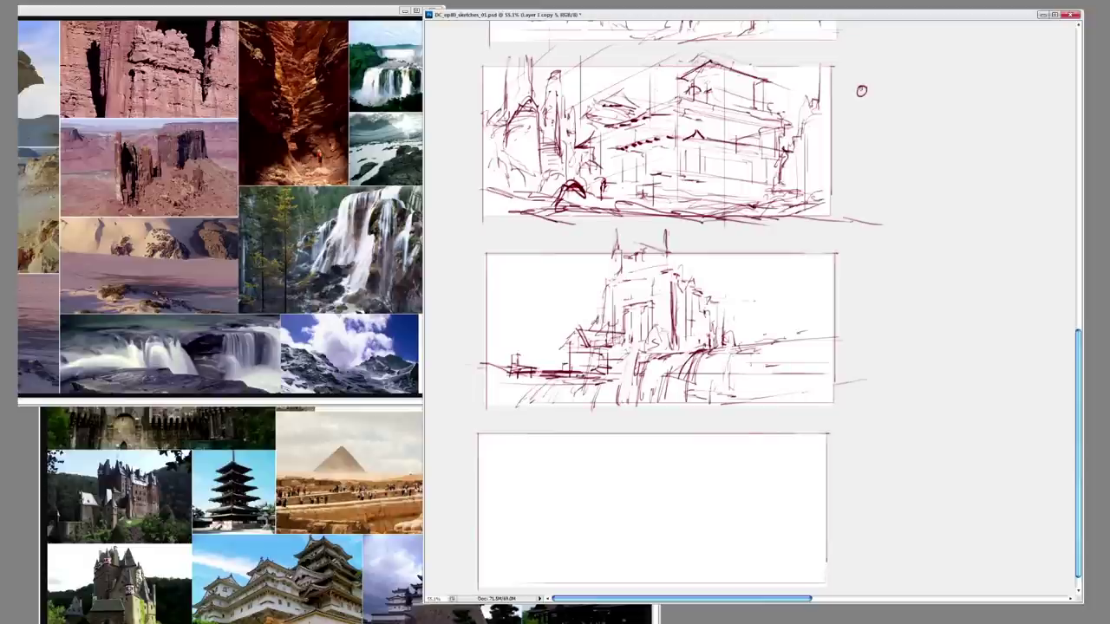
- Draw a raised bridge running right from the castle to tall pillars at the sixth frame's right edge
left_click_drag(725, 313, 723, 345)
left_click_drag(713, 330, 791, 295)
left_click_drag(728, 313, 730, 333)
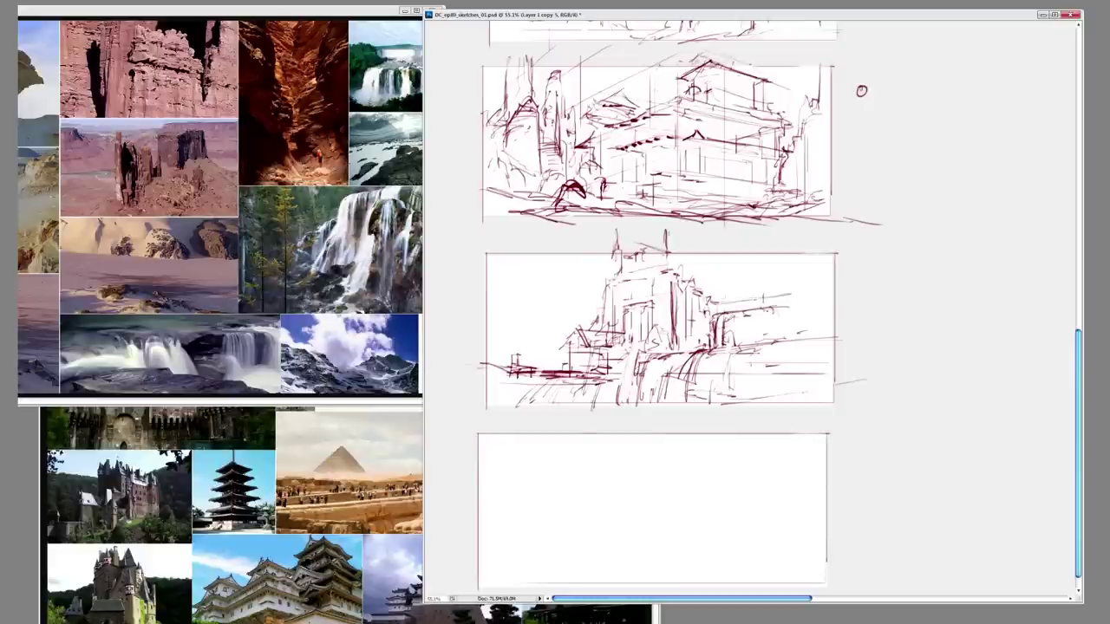
left_click_drag(792, 246, 794, 340)
mouse_move(803, 274)
left_mouse_down()
mouse_move(806, 355)
mouse_move(835, 282)
left_mouse_up()
left_click_drag(829, 344, 837, 295)
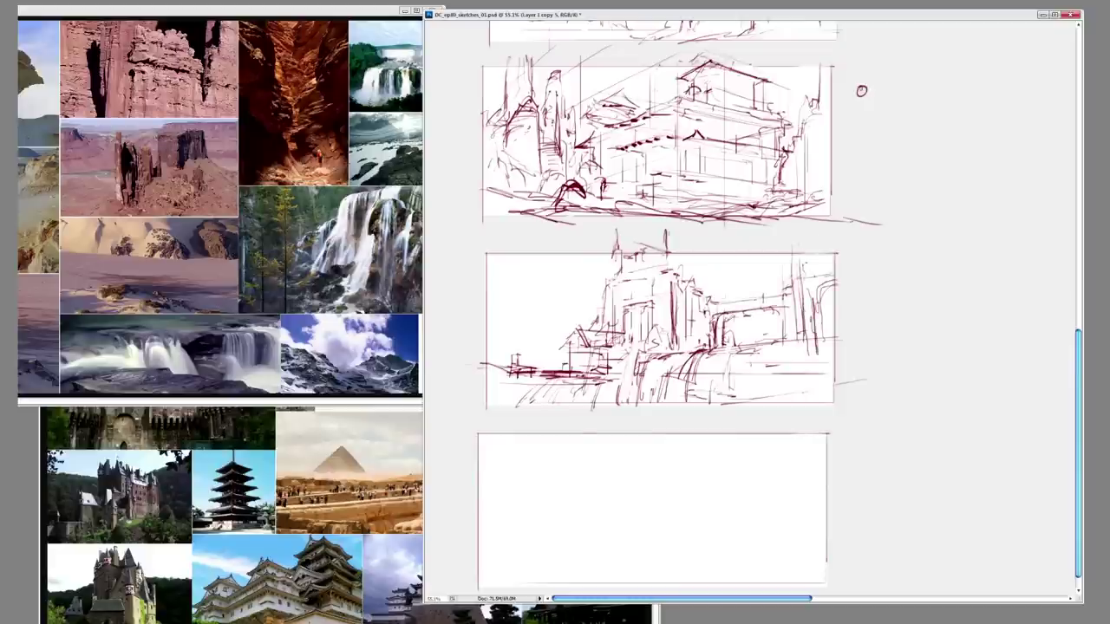
- Sketch rounded boulders and rock faces below the bridge in the sixth frame
mouse_move(700, 364)
left_mouse_down()
mouse_move(737, 335)
mouse_move(749, 352)
mouse_move(720, 364)
left_mouse_up()
left_click_drag(735, 341, 756, 368)
mouse_move(704, 360)
left_mouse_down()
mouse_move(730, 384)
mouse_move(721, 392)
left_mouse_up()
left_click_drag(736, 370, 753, 394)
mouse_move(757, 366)
left_mouse_down()
mouse_move(763, 400)
mouse_move(763, 369)
left_mouse_up()
left_click_drag(679, 400, 705, 386)
- Add distant ground lines and a large dark-edged foreground rock in the lower right of the sixth frame
left_click_drag(764, 367, 775, 374)
left_click_drag(766, 371, 827, 371)
left_click_drag(752, 367, 834, 360)
mouse_move(785, 342)
left_mouse_down()
mouse_move(783, 364)
mouse_move(779, 352)
left_mouse_up()
left_click_drag(543, 361, 577, 359)
left_click_drag(496, 357, 524, 356)
left_click_drag(778, 383, 778, 407)
mouse_move(767, 404)
left_mouse_down()
mouse_move(848, 353)
mouse_move(779, 390)
left_mouse_up()
left_click_drag(803, 345, 827, 356)
mouse_move(768, 402)
left_mouse_down()
mouse_move(815, 347)
mouse_move(723, 409)
left_mouse_up()
left_click_drag(736, 402, 678, 397)
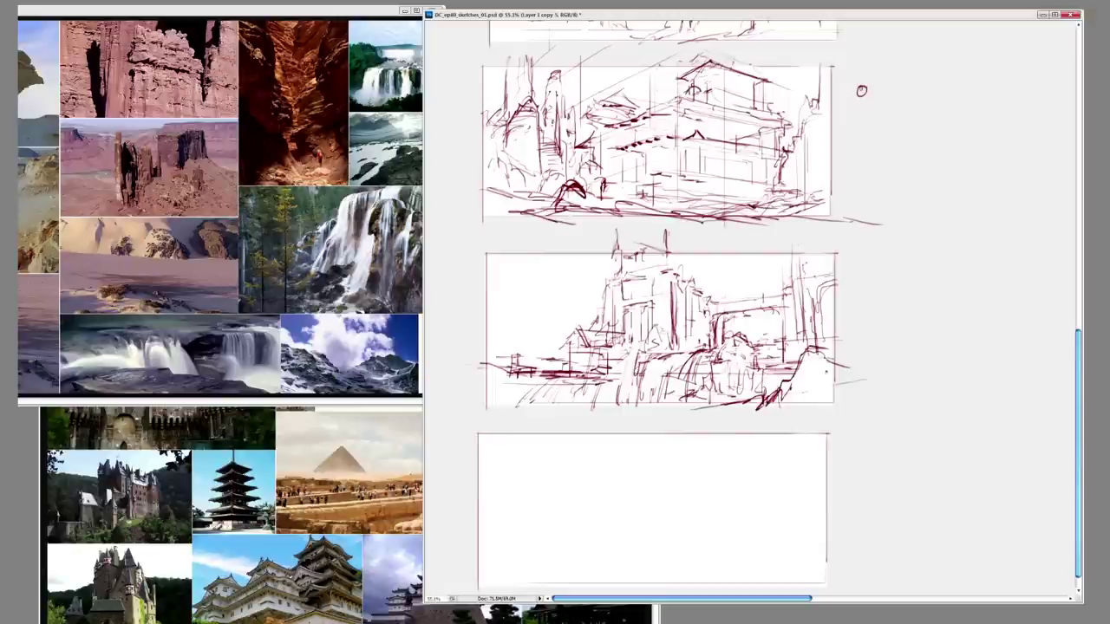
- Bring the architecture sheet forward and draw a capped column left of the castle in the sixth frame
key("ctrl+Tab")
key("ctrl+Tab")
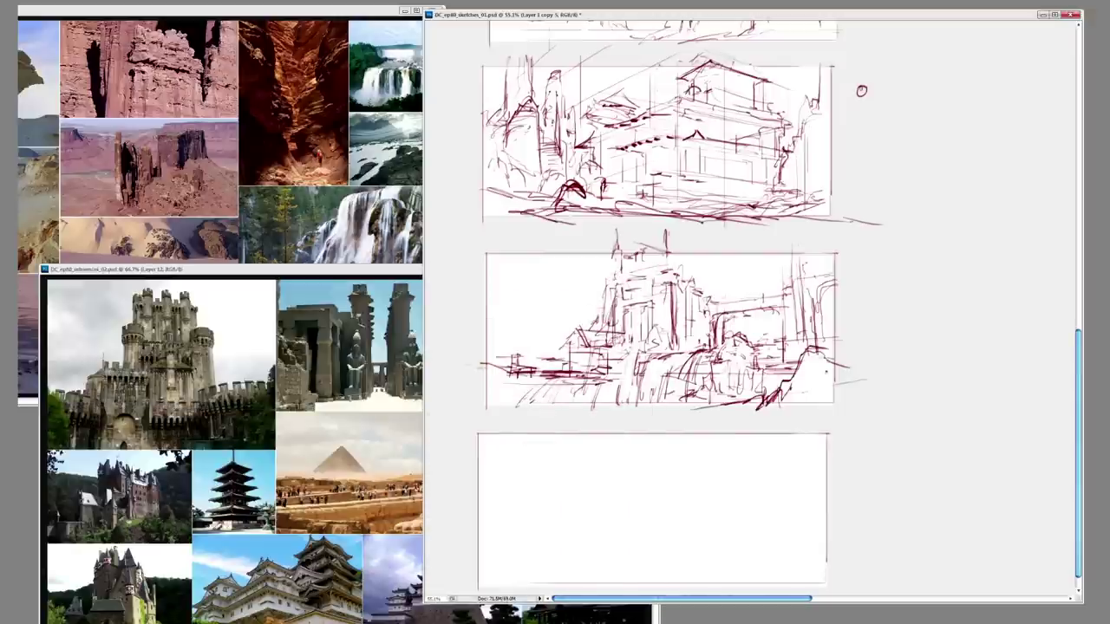
left_click_drag(690, 325, 730, 327)
left_click_drag(540, 300, 569, 301)
mouse_move(547, 311)
left_mouse_down()
mouse_move(546, 359)
mouse_move(563, 357)
left_mouse_up()
left_click_drag(548, 309, 548, 361)
mouse_move(560, 298)
left_mouse_down()
mouse_move(567, 354)
mouse_move(611, 326)
left_mouse_up()
left_click_drag(861, 91, 857, 93)
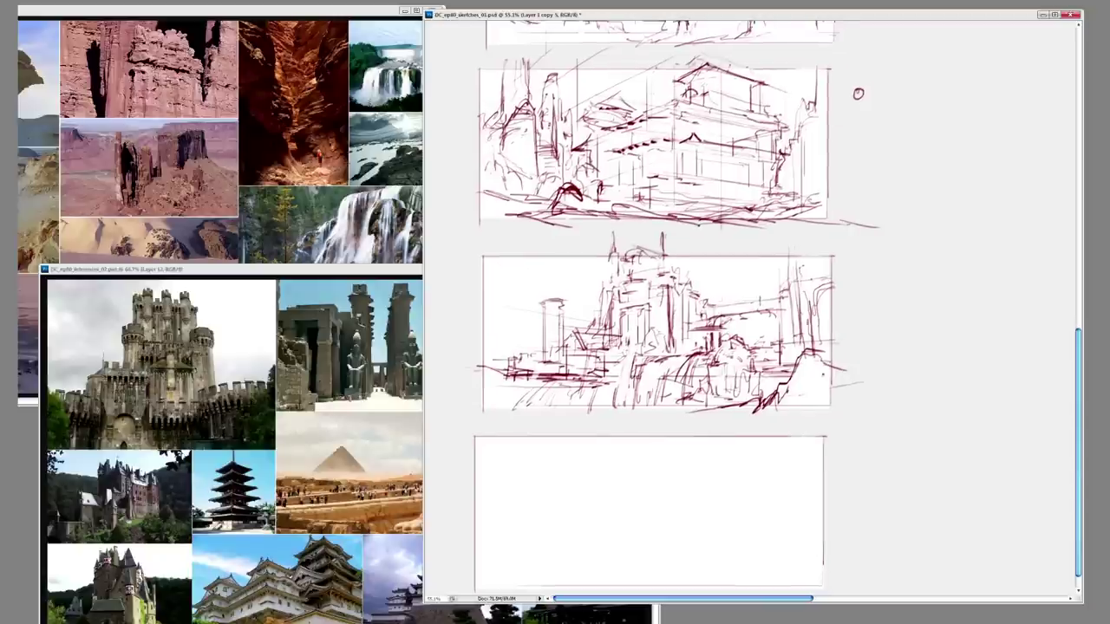
- Draw a taller column beside the castle and low hills along the sixth frame's left edge
left_click_drag(574, 271, 574, 338)
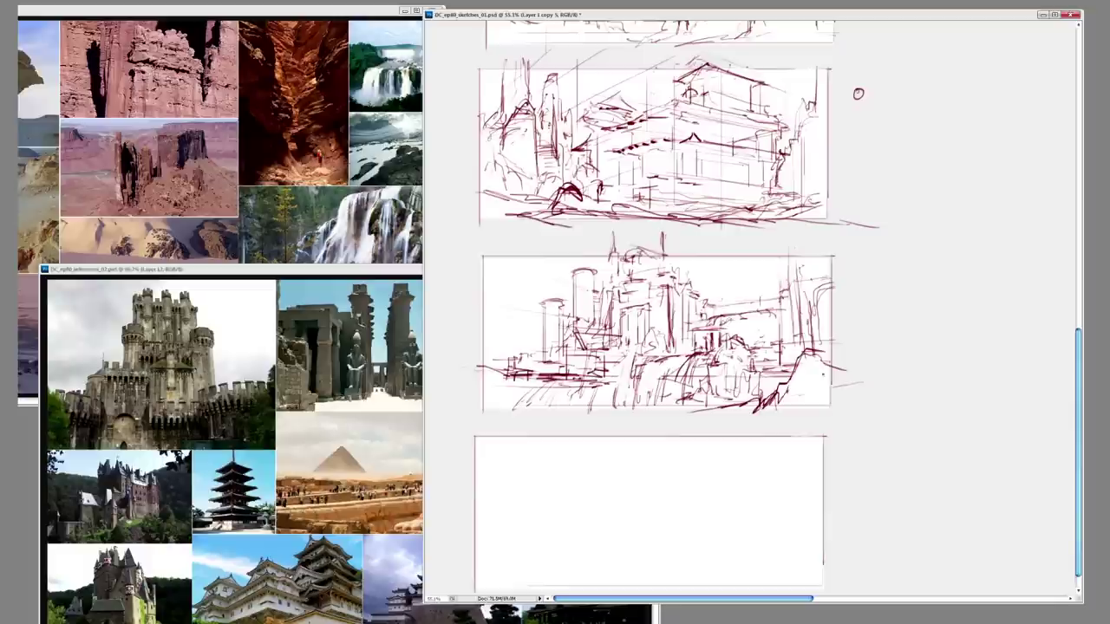
left_click_drag(482, 347, 541, 355)
mouse_move(478, 315)
left_mouse_down()
mouse_move(499, 338)
mouse_move(546, 347)
left_mouse_up()
left_click_drag(858, 93, 861, 71)
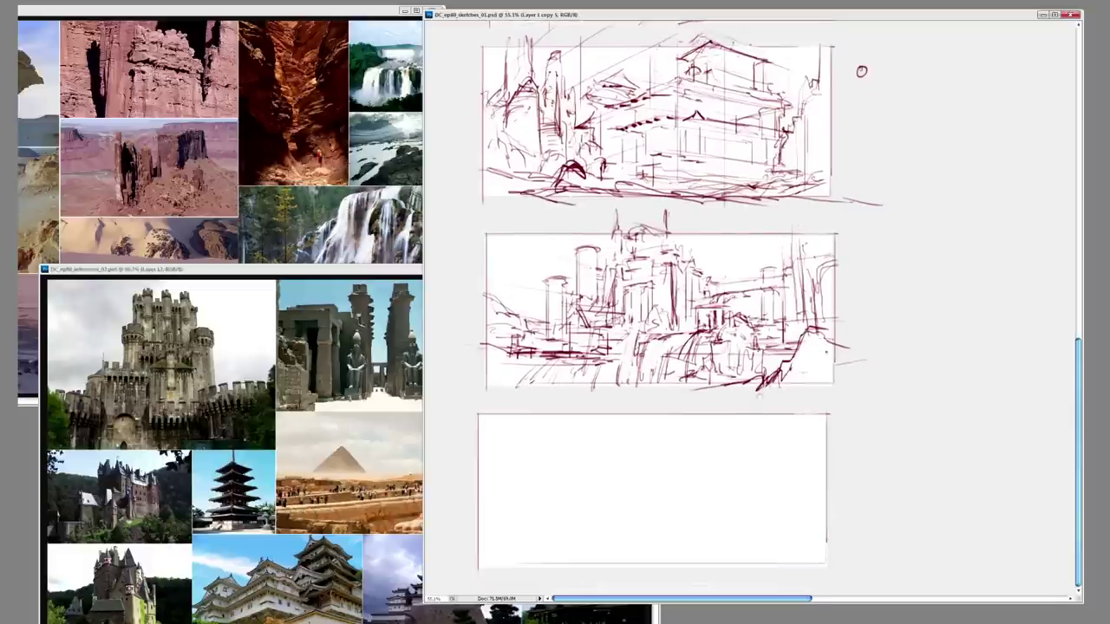
- Lay in horizontal ground lines, a central raised plateau and lower side ledges in the seventh frame
left_click_drag(841, 553, 786, 564)
left_click_drag(769, 558, 720, 563)
left_click_drag(841, 542, 491, 542)
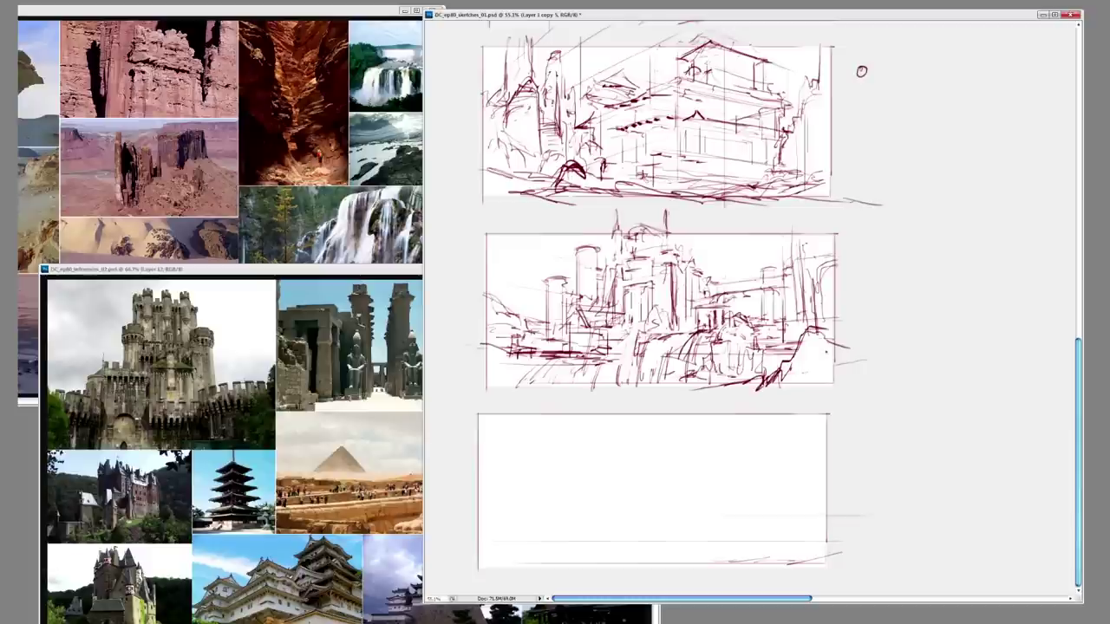
left_click_drag(643, 518, 726, 505)
left_click_drag(631, 520, 638, 560)
mouse_move(679, 426)
left_mouse_down()
mouse_move(678, 546)
mouse_move(698, 546)
left_mouse_up()
key("ctrl+z")
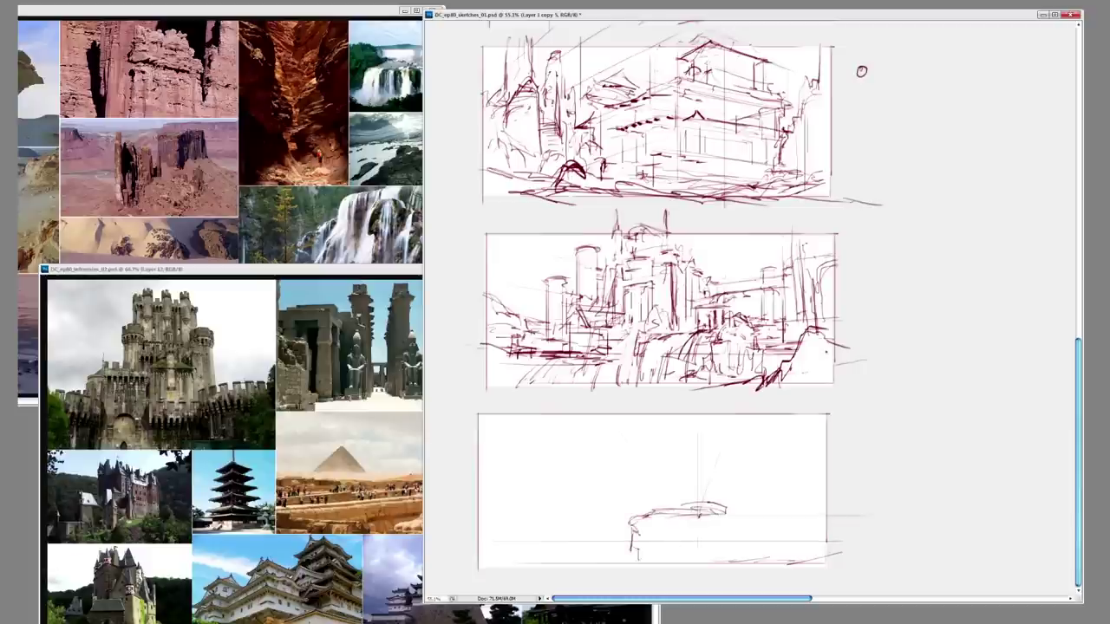
left_click_drag(669, 516, 725, 512)
mouse_move(513, 560)
left_mouse_down()
mouse_move(538, 543)
mouse_move(596, 535)
left_mouse_up()
left_click_drag(748, 536, 823, 544)
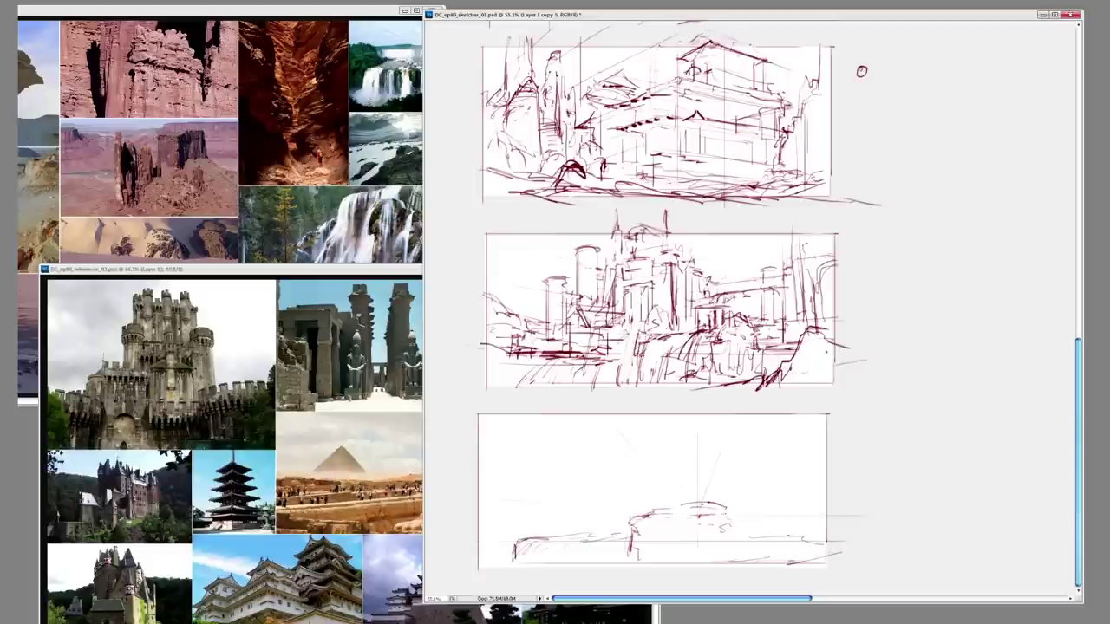
- Block in a cluster of tall cylindrical towers on the central plateau of the seventh frame
left_click_drag(662, 499, 676, 496)
left_click_drag(655, 518, 636, 538)
left_click_drag(726, 475, 745, 474)
left_click_drag(745, 477, 745, 533)
left_click_drag(694, 481, 709, 501)
left_click_drag(735, 433, 735, 467)
left_click_drag(709, 434, 708, 478)
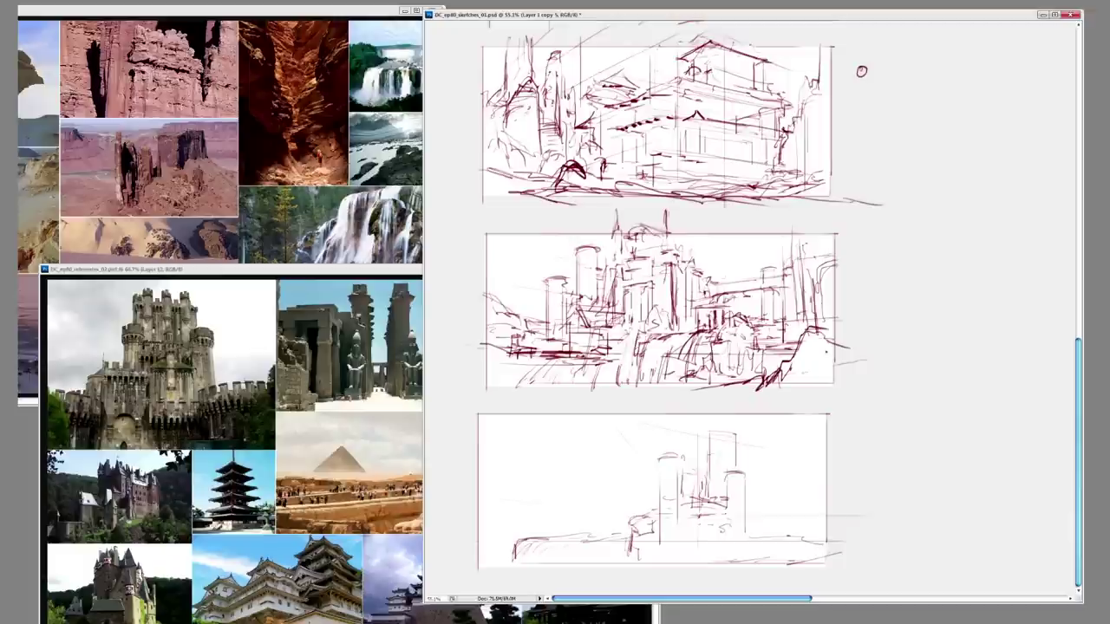
- Add a flat-roofed block left of the towers and a shorter capped tower right of them in the seventh frame
left_click_drag(604, 485, 644, 489)
left_click_drag(607, 488, 607, 513)
left_click_drag(638, 489, 638, 499)
left_click_drag(763, 500, 763, 534)
left_click_drag(757, 494, 783, 496)
left_click_drag(778, 499, 778, 530)
- Sketch the rocky base and stepped ledges beneath the towers in the seventh frame
left_click_drag(679, 525, 718, 520)
mouse_move(655, 537)
left_mouse_down()
mouse_move(718, 534)
mouse_move(701, 544)
left_mouse_up()
left_click_drag(704, 546, 770, 542)
left_click_drag(614, 519, 655, 523)
left_click_drag(586, 515, 624, 522)
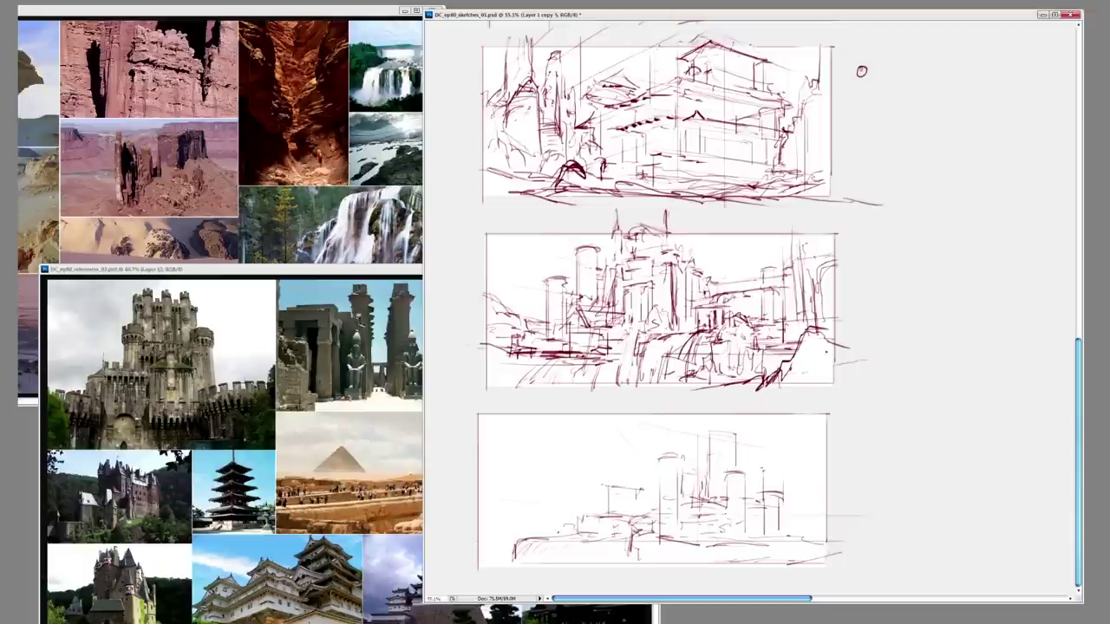
- Develop the left castle block with a roofline, a small turret and a tall pointed spire in the seventh frame
left_click_drag(596, 488, 646, 496)
left_click_drag(648, 436, 655, 504)
left_click_drag(626, 473, 645, 470)
left_click_drag(599, 460, 604, 478)
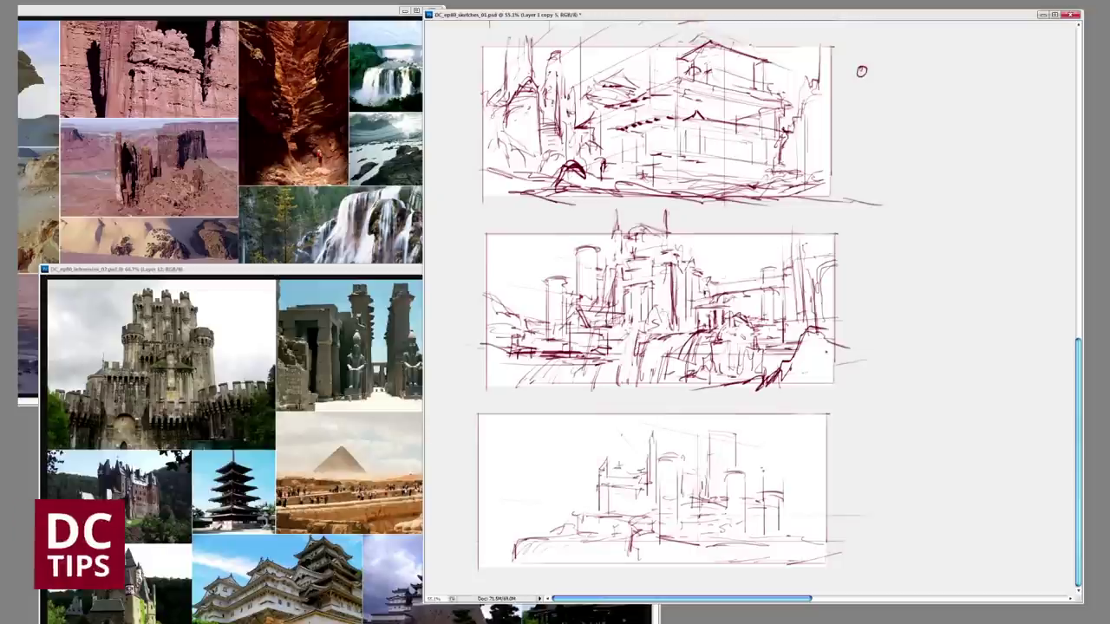
- Draw thin vertical spires rising above the central and right towers of the seventh frame
mouse_move(683, 455)
left_mouse_down()
mouse_move(685, 476)
mouse_move(746, 470)
left_mouse_up()
mouse_move(719, 427)
left_mouse_down()
mouse_move(742, 426)
mouse_move(701, 479)
left_mouse_up()
left_click_drag(760, 479, 760, 494)
left_click_drag(693, 441, 707, 491)
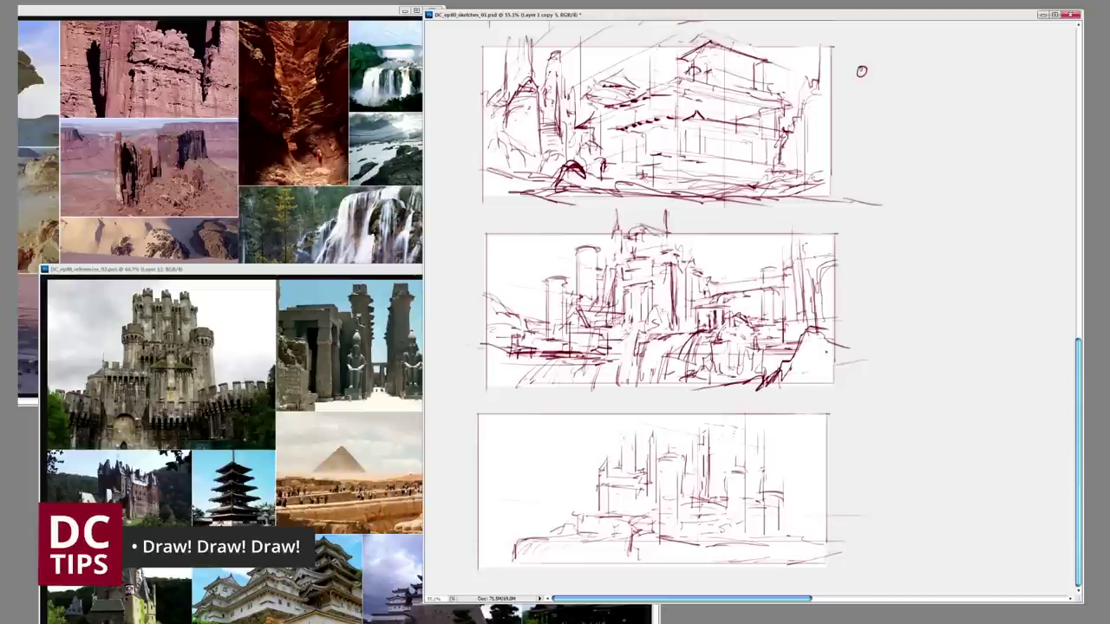
left_click_drag(689, 400, 687, 416)
left_click_drag(729, 404, 730, 456)
left_click_drag(736, 449, 745, 461)
- Sketch distant hills and tall mountain slopes behind the castle on the left side of the seventh frame
left_click_drag(475, 535, 578, 531)
mouse_move(482, 477)
left_mouse_down()
mouse_move(478, 494)
mouse_move(508, 477)
left_mouse_up()
mouse_move(527, 506)
left_mouse_down()
mouse_move(594, 496)
mouse_move(570, 483)
left_mouse_up()
mouse_move(577, 495)
left_mouse_down()
mouse_move(598, 473)
mouse_move(785, 472)
left_mouse_up()
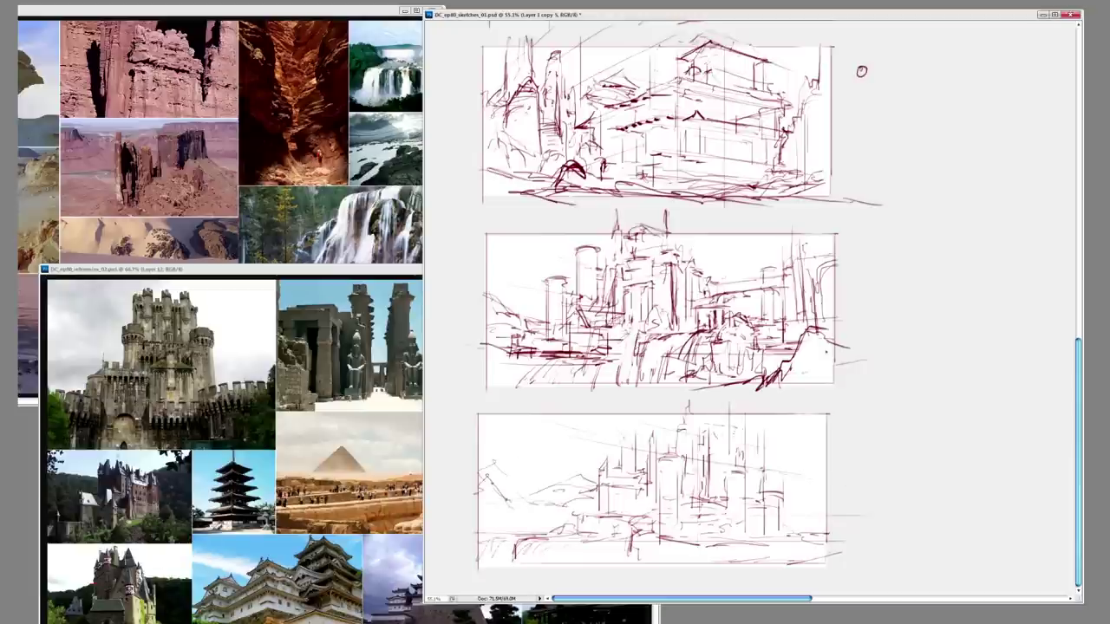
left_click_drag(481, 434, 519, 418)
left_click_drag(593, 411, 622, 443)
- Add dark ground contours across the lower right of the seventh frame
left_click_drag(759, 546, 825, 532)
mouse_move(652, 562)
left_mouse_down()
mouse_move(686, 537)
mouse_move(827, 530)
left_mouse_up()
mouse_move(679, 548)
left_mouse_down()
mouse_move(775, 535)
mouse_move(834, 513)
left_mouse_up()
mouse_move(756, 521)
left_mouse_down()
mouse_move(832, 508)
mouse_move(723, 518)
left_mouse_up()
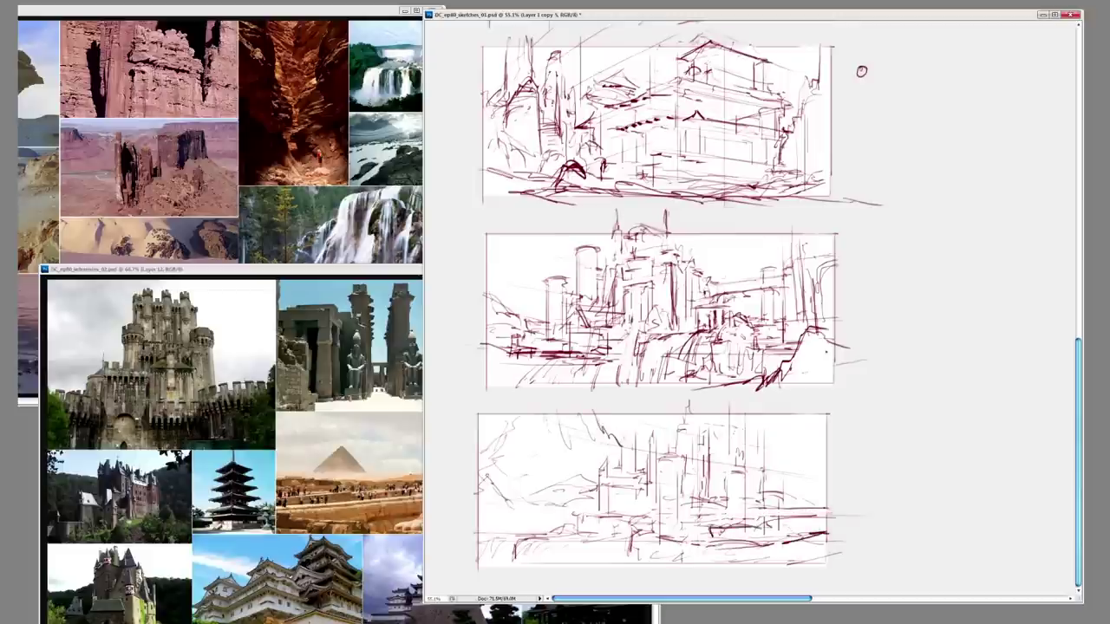
- Strengthen the horizontal ground bands and rock edges across the base of the castle in the seventh frame
left_click_drag(620, 508, 547, 516)
left_click_drag(529, 494, 513, 510)
left_click_drag(619, 507, 532, 502)
left_click_drag(754, 510, 832, 505)
mouse_move(590, 517)
left_mouse_down()
mouse_move(476, 521)
mouse_move(645, 531)
left_mouse_up()
left_click_drag(641, 520, 684, 525)
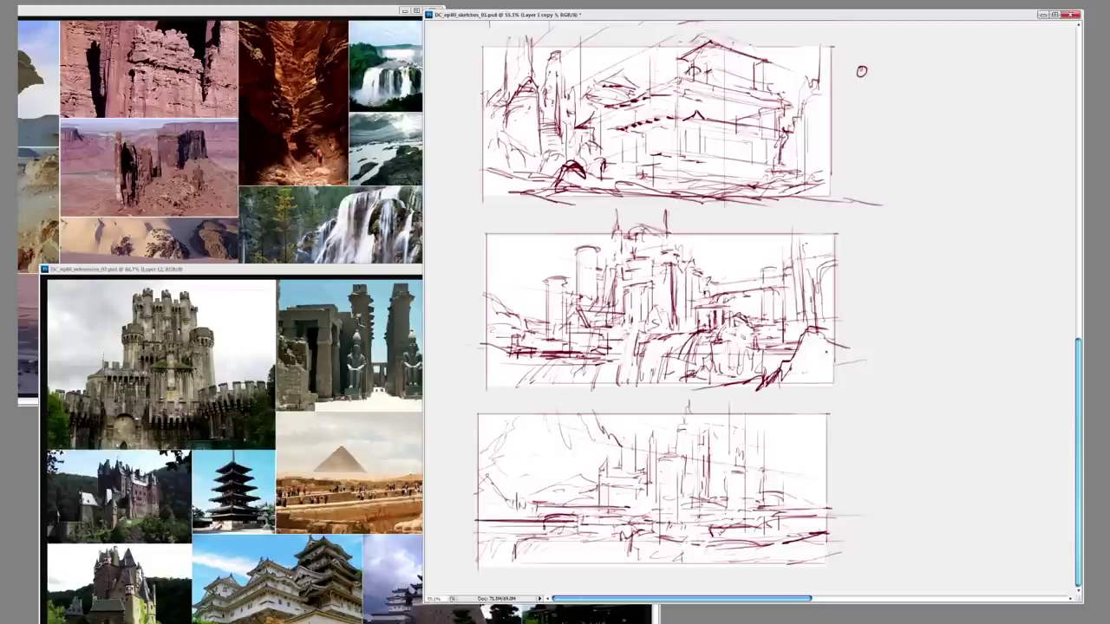
- Draw a wall with an upright pier left of the castle and darken the central tower edges in the seventh frame
left_click_drag(534, 512, 465, 512)
left_click_drag(534, 492, 530, 531)
left_click_drag(530, 491, 555, 484)
left_click_drag(763, 509, 829, 507)
left_click_drag(686, 496, 687, 430)
left_click_drag(697, 477, 702, 434)
mouse_move(625, 458)
left_mouse_down()
mouse_move(624, 432)
mouse_move(644, 453)
left_mouse_up()
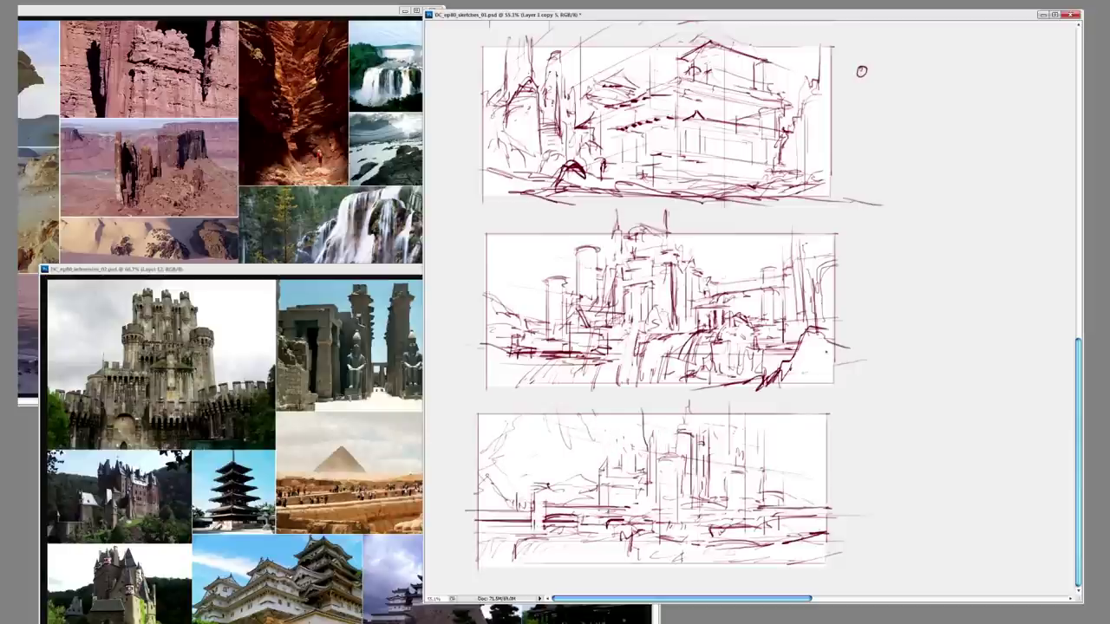
- Add slope strokes to the upper left mountains and short vertical marks along the base of the seventh frame
left_click_drag(607, 409, 628, 441)
mouse_move(484, 411)
left_mouse_down()
mouse_move(494, 453)
mouse_move(581, 476)
left_mouse_up()
mouse_move(586, 524)
left_mouse_down()
mouse_move(623, 534)
mouse_move(574, 565)
mouse_move(589, 565)
left_mouse_up()
mouse_move(600, 537)
left_mouse_down()
mouse_move(602, 568)
mouse_move(610, 562)
left_mouse_up()
left_click_drag(616, 542, 616, 562)
left_click_drag(718, 543, 719, 569)
left_click_drag(727, 539, 727, 566)
left_click_drag(750, 542, 757, 572)
- Add horizontal ground bands and edge strokes across the foreground of the seventh frame
left_click_drag(699, 537, 802, 539)
left_click_drag(793, 536, 837, 543)
left_click_drag(641, 547, 684, 548)
mouse_move(501, 551)
left_mouse_down()
mouse_move(542, 551)
mouse_move(509, 565)
left_mouse_up()
left_click_drag(730, 529, 826, 518)
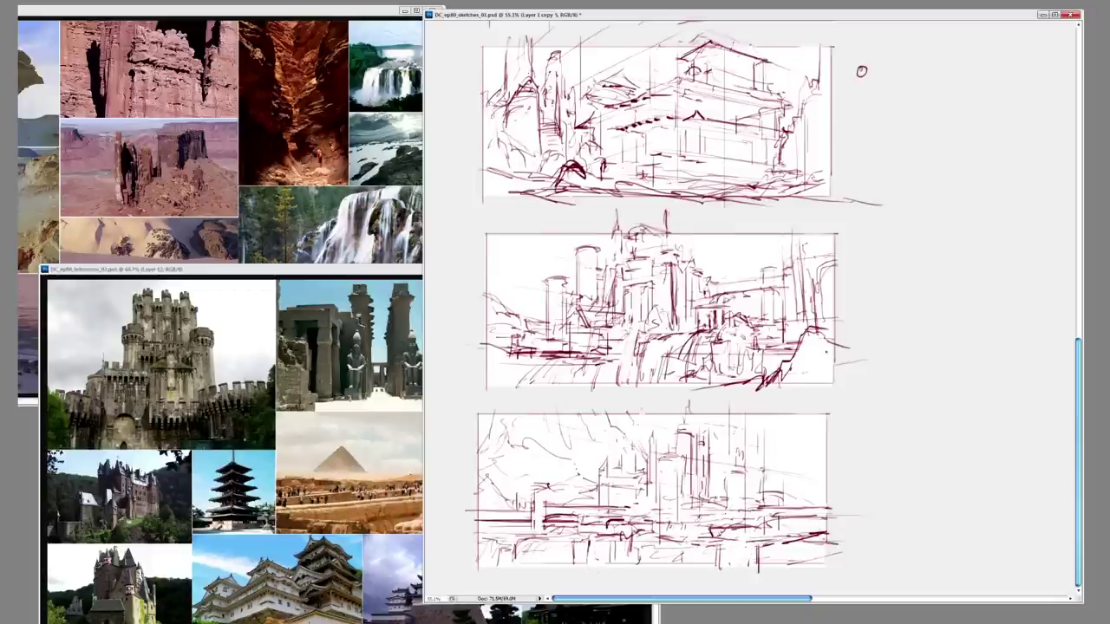
- Set up a blank frame beside the top of the existing sketches, clear its interior and fill it with white
scroll(674, 313, "right", 1)
scroll(750, 312, "right", 5)
left_click_drag(709, 526, 698, 141)
key("Delete")
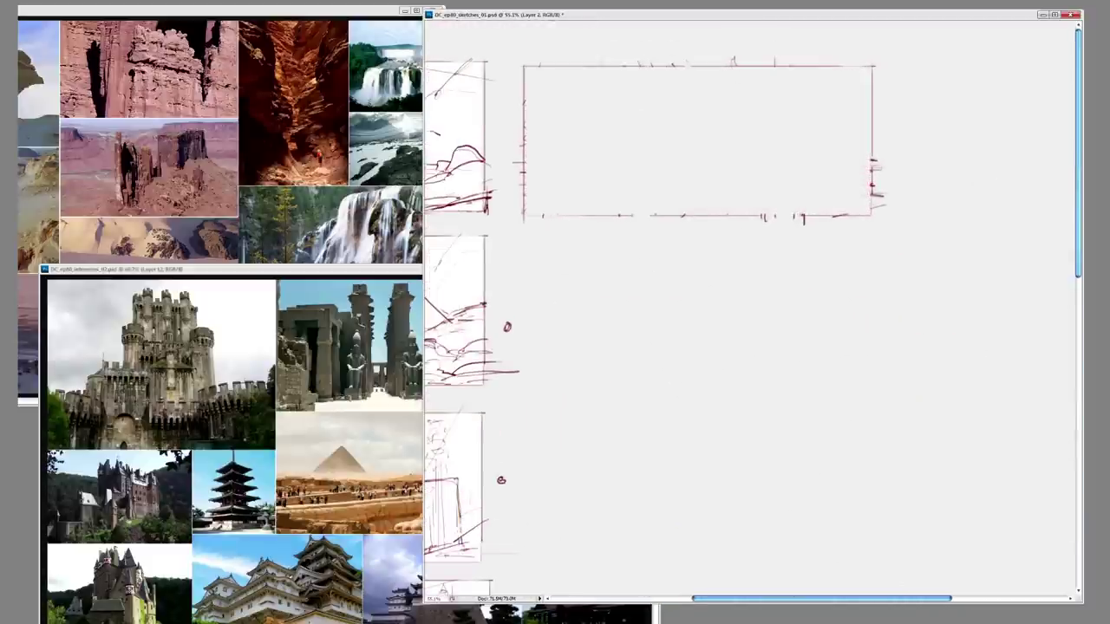
left_click_drag(501, 215, 957, 302)
left_click_drag(524, 65, 872, 215)
- Duplicate the empty frame repeatedly downward to build a second column of evenly spaced frames
key("ctrl+j")
left_click_drag(698, 139, 698, 290)
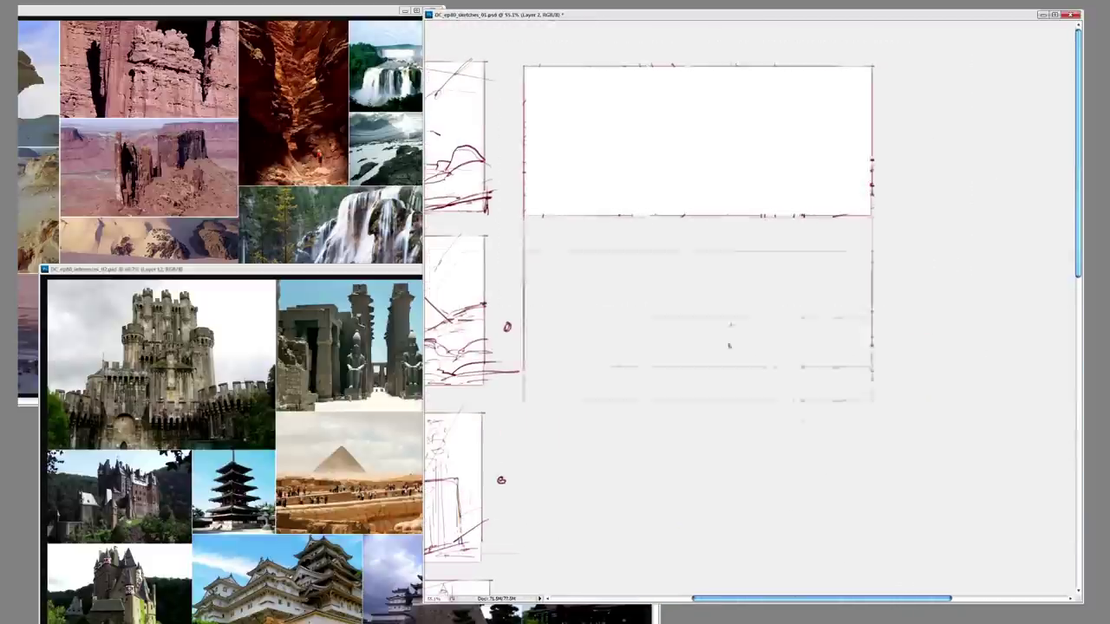
scroll(793, 270, "down", 2)
key("ctrl+j")
left_click_drag(794, 270, 793, 442)
scroll(761, 389, "down", 2)
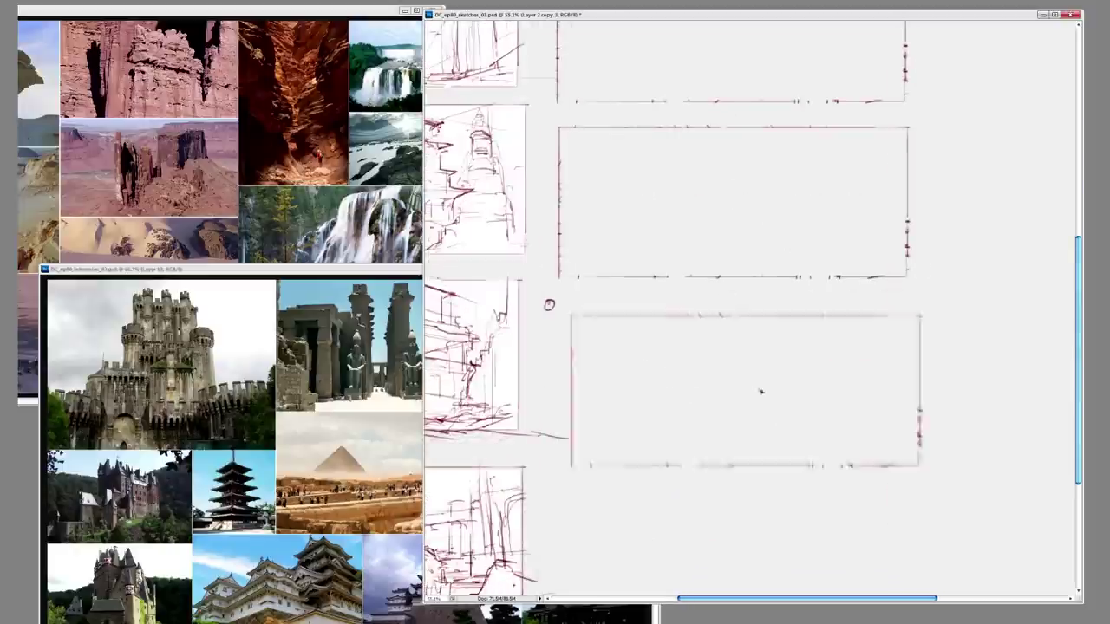
key("ctrl+j")
left_click_drag(760, 389, 768, 373)
left_click_drag(581, 120, 502, 313)
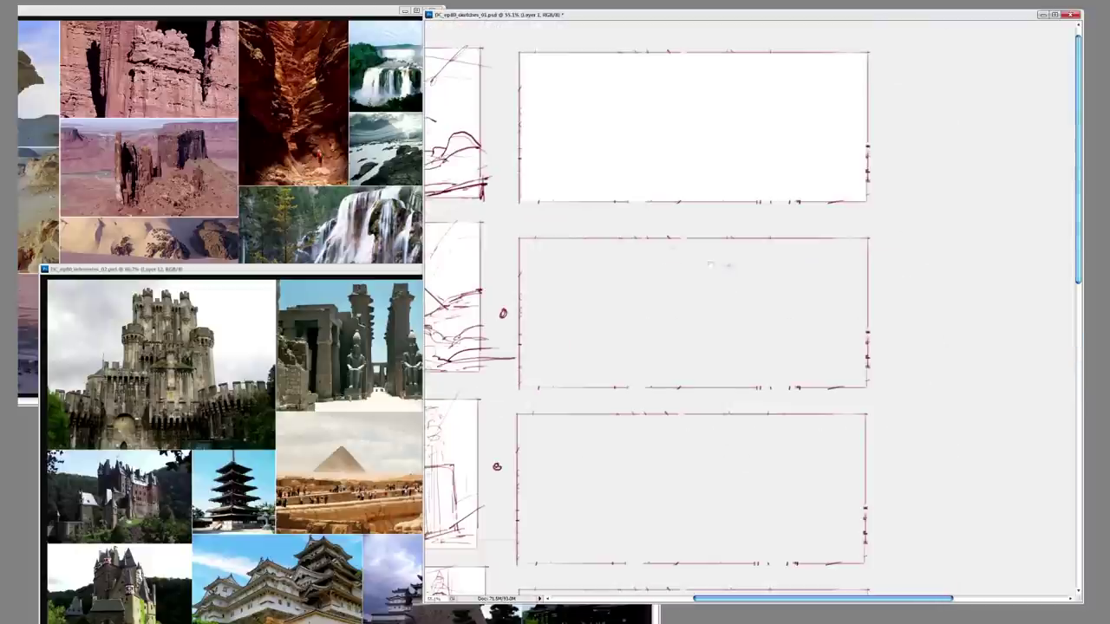
- Fill the remaining empty frames of the new column with white
scroll(694, 376, "down", 5)
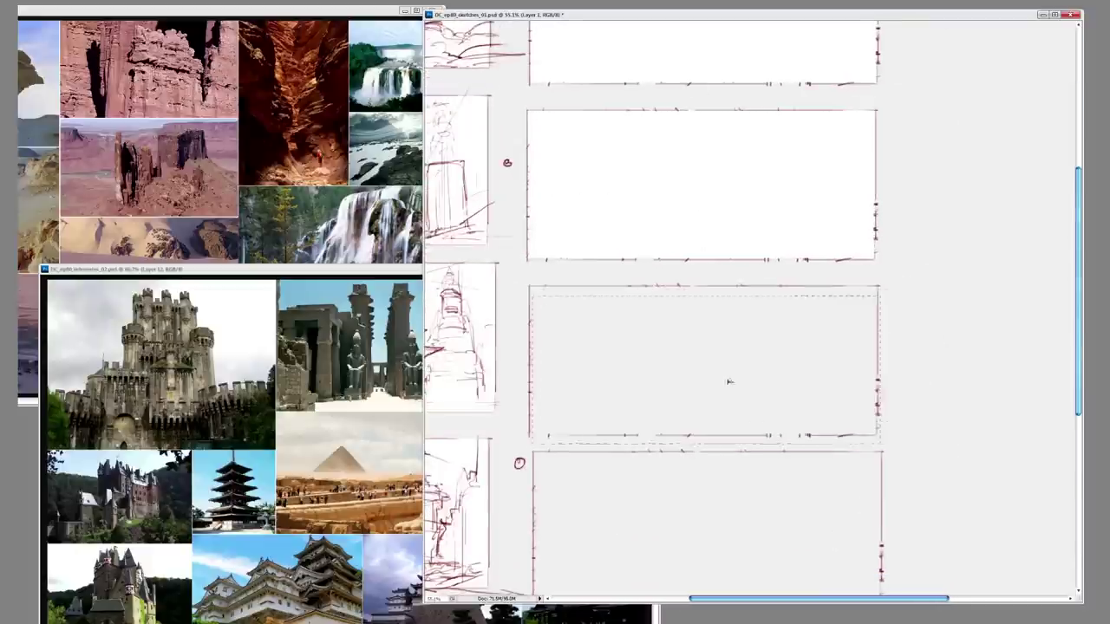
left_click(754, 379)
scroll(746, 399, "down", 3)
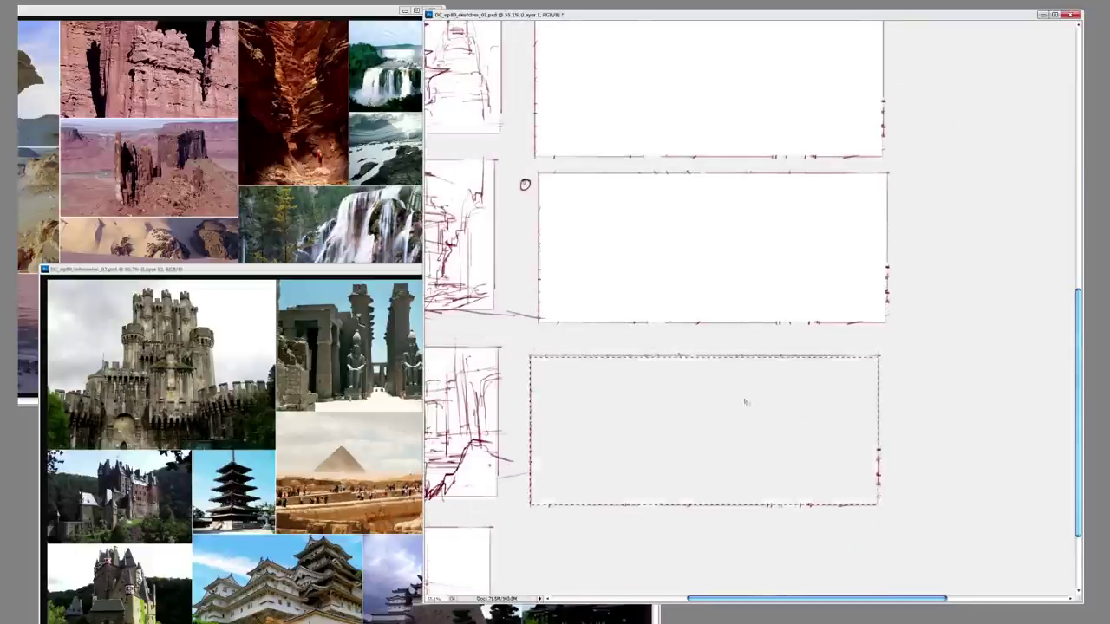
scroll(755, 265, "up", 1)
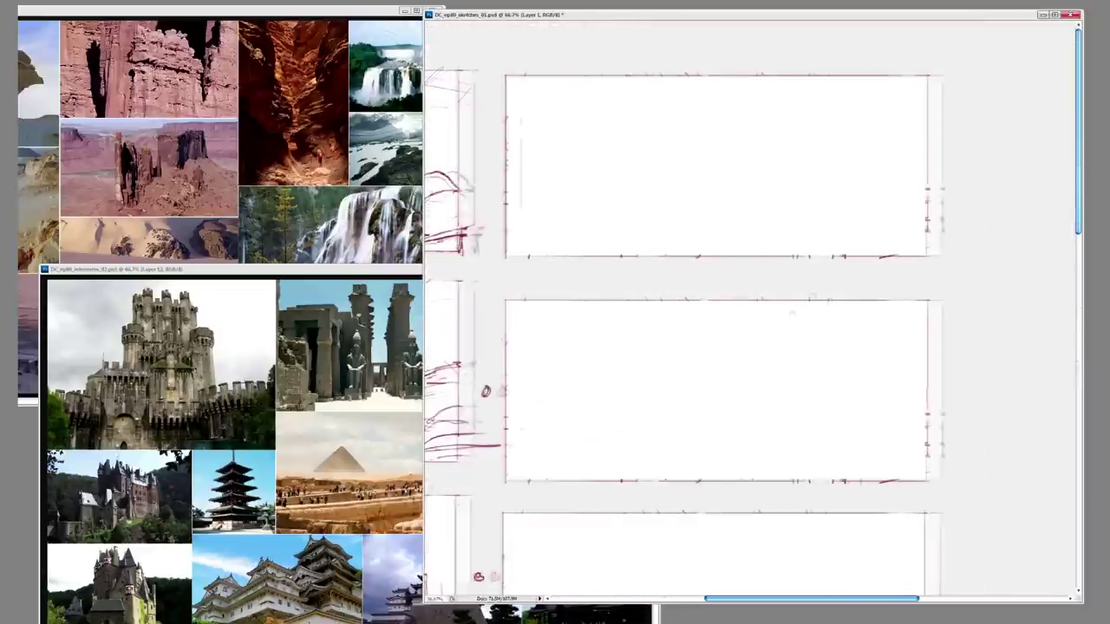
- Sketch a low horizon line and a rocky castle base on the right side of the eighth frame, top of the new column
left_click_drag(497, 233, 593, 243)
mouse_move(655, 246)
left_mouse_down()
mouse_move(784, 240)
mouse_move(853, 207)
left_mouse_up()
mouse_move(787, 209)
left_mouse_down()
mouse_move(785, 228)
mouse_move(789, 210)
left_mouse_up()
left_click_drag(782, 217, 806, 198)
left_click_drag(822, 194, 841, 196)
mouse_move(775, 233)
left_mouse_down()
mouse_move(812, 196)
mouse_move(785, 216)
left_mouse_up()
- Draw a tall central spire with smaller towers on the rocky base in the eighth frame
left_click_drag(810, 106, 809, 187)
left_click_drag(802, 130, 813, 133)
left_click_drag(801, 161, 801, 189)
mouse_move(813, 158)
left_mouse_down()
mouse_move(814, 178)
mouse_move(832, 189)
left_mouse_up()
left_click_drag(815, 157, 815, 190)
left_click_drag(779, 172, 761, 229)
left_click_drag(775, 156, 776, 208)
left_click_drag(758, 205, 758, 231)
left_click_drag(761, 160, 778, 159)
left_click_drag(748, 215, 748, 229)
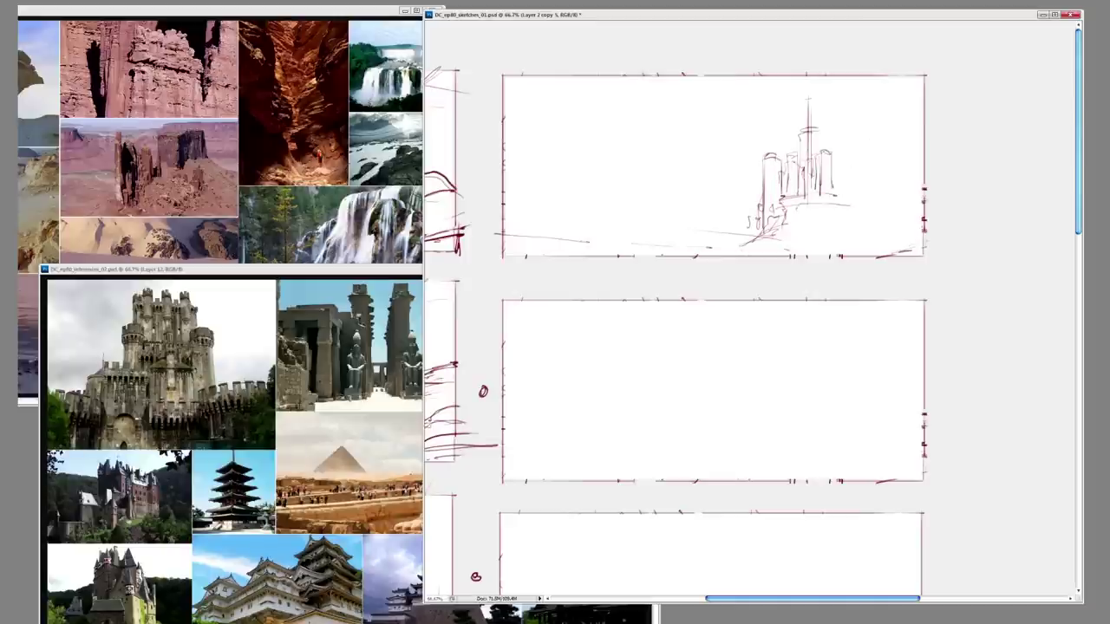
- Extend the castle with a wall at its right side and shape the rock ledges at its lower left
left_click_drag(851, 149, 865, 151)
left_click_drag(865, 167, 865, 223)
left_click_drag(844, 151, 845, 197)
mouse_move(778, 206)
left_mouse_down()
mouse_move(851, 196)
mouse_move(753, 231)
left_mouse_up()
mouse_move(770, 234)
left_mouse_down()
mouse_move(748, 247)
mouse_move(801, 224)
left_mouse_up()
mouse_move(750, 243)
left_mouse_down()
mouse_move(780, 236)
mouse_move(724, 255)
left_mouse_up()
key("ctrl+z")
mouse_move(763, 229)
left_mouse_down()
mouse_move(787, 227)
mouse_move(742, 223)
left_mouse_up()
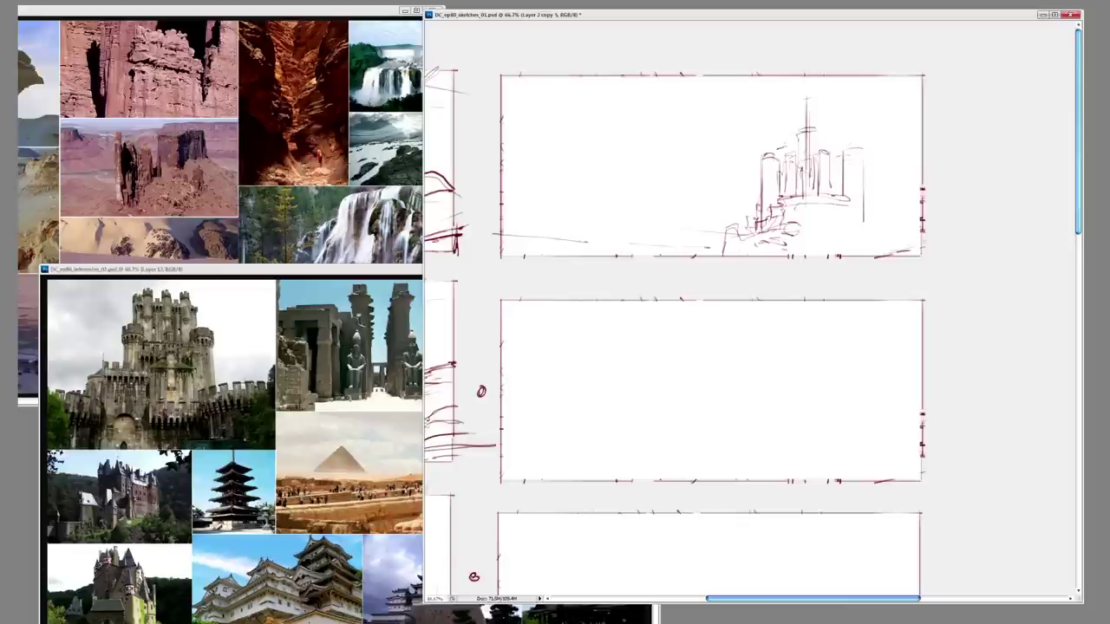
- Widen the castle's central keep with tall verticals and mark the lower walls and rocks on its right side
left_click_drag(820, 107, 830, 139)
left_click_drag(838, 108, 838, 151)
left_click_drag(866, 185, 866, 222)
left_click_drag(841, 196, 853, 206)
left_click_drag(865, 202, 865, 232)
left_click_drag(825, 193, 838, 213)
left_click_drag(859, 201, 886, 200)
left_click_drag(834, 210, 846, 215)
- Sketch a low blocky structure with ledges at the left foot of the castle in the eighth frame
left_click_drag(718, 208, 718, 245)
mouse_move(718, 197)
left_mouse_down()
mouse_move(754, 193)
mouse_move(742, 231)
left_mouse_up()
left_click_drag(761, 233, 816, 238)
mouse_move(694, 218)
left_mouse_down()
mouse_move(784, 235)
mouse_move(768, 237)
mouse_move(819, 222)
left_mouse_up()
left_click_drag(709, 232, 738, 247)
- Draw ground contours across the lower left and a large foreground rock at the right edge of the eighth frame
mouse_move(679, 253)
left_mouse_down()
mouse_move(749, 243)
mouse_move(664, 253)
left_mouse_up()
left_click_drag(671, 241, 751, 244)
mouse_move(697, 209)
left_mouse_down()
mouse_move(704, 222)
mouse_move(664, 238)
left_mouse_up()
left_click_drag(676, 217, 629, 228)
mouse_move(919, 144)
left_mouse_down()
mouse_move(875, 244)
mouse_move(851, 255)
mouse_move(893, 189)
mouse_move(881, 233)
mouse_move(589, 249)
left_mouse_up()
left_click_drag(656, 237, 503, 234)
- Sketch a distant dome shape and a second tall tower left of the castle in the eighth frame
left_click_drag(704, 182, 676, 170)
mouse_move(642, 177)
left_mouse_down()
mouse_move(629, 208)
mouse_move(714, 207)
left_mouse_up()
left_click_drag(628, 158, 629, 215)
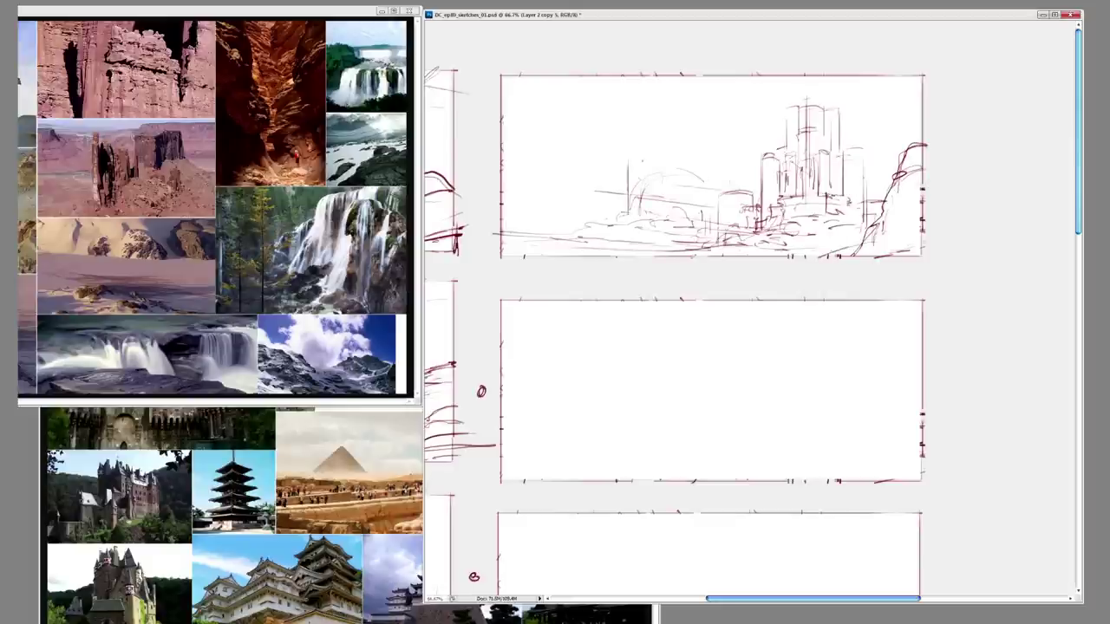
mouse_move(644, 108)
left_mouse_down()
mouse_move(648, 182)
mouse_move(658, 105)
left_mouse_up()
mouse_move(633, 200)
left_mouse_down()
mouse_move(681, 199)
mouse_move(718, 166)
mouse_move(676, 218)
left_mouse_up()
- Detail the structure between the two tower groups and add thin spires and verticals to the castle keep
left_click_drag(708, 179, 816, 210)
left_click_drag(796, 91, 797, 118)
left_click_drag(832, 83, 833, 118)
left_click_drag(827, 94, 828, 114)
left_click_drag(844, 125, 851, 198)
- Darken the ground contours and block edges below the castle and add a distant slope at the right edge
left_click_drag(769, 243, 720, 248)
left_click_drag(707, 245, 673, 250)
left_click_drag(584, 222, 557, 221)
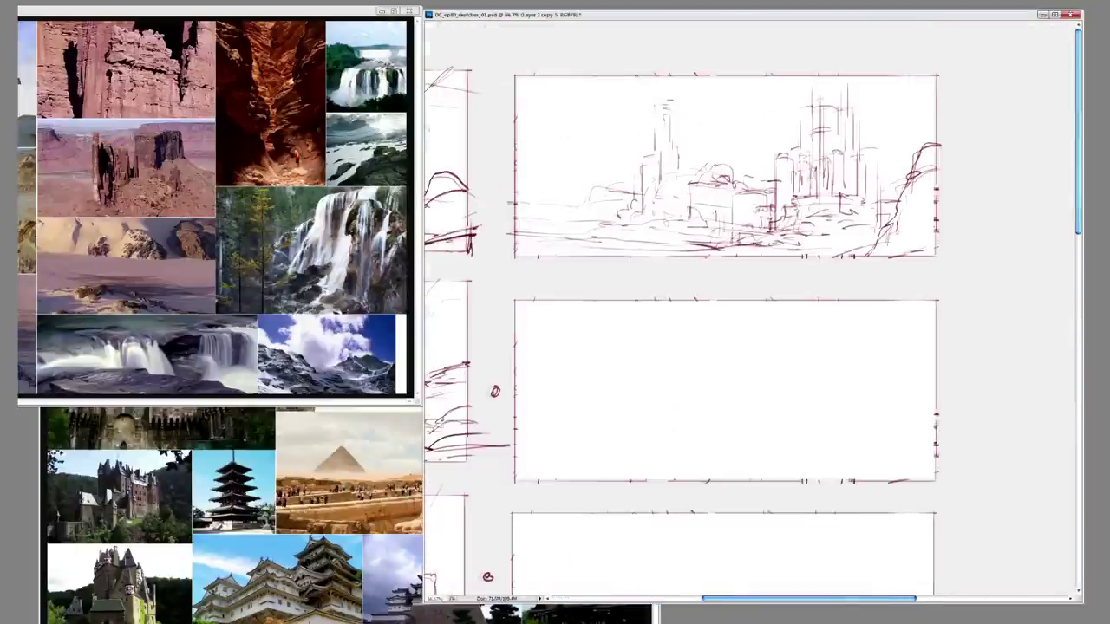
left_click_drag(846, 210, 715, 252)
mouse_move(691, 224)
left_mouse_down()
mouse_move(691, 249)
mouse_move(680, 250)
left_mouse_up()
left_click_drag(623, 202, 621, 227)
mouse_move(706, 171)
left_mouse_down()
mouse_move(780, 170)
mouse_move(755, 164)
left_mouse_up()
left_click_drag(871, 136, 941, 116)
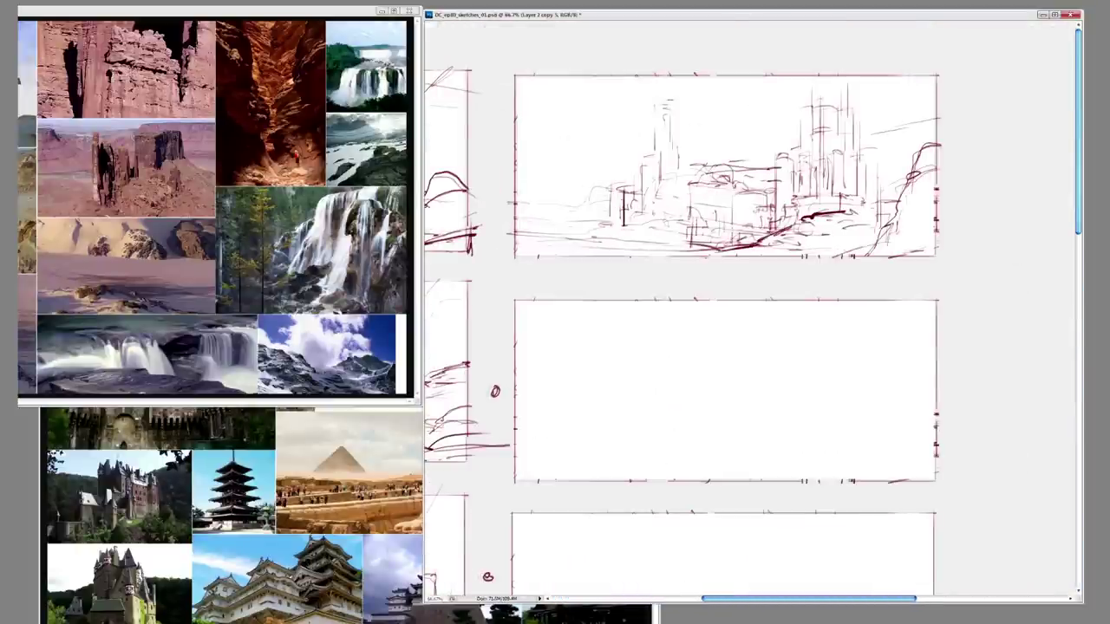
- Sketch a jagged left cliff edge and low ground contours along the base of the ninth frame
mouse_move(694, 347)
left_mouse_down()
mouse_move(754, 320)
mouse_move(739, 291)
left_mouse_up()
mouse_move(644, 270)
left_mouse_down()
mouse_move(678, 239)
mouse_move(607, 314)
mouse_move(612, 355)
left_mouse_up()
left_click_drag(606, 293, 652, 314)
left_click_drag(586, 345, 661, 402)
left_click_drag(893, 392, 843, 418)
left_click_drag(847, 392, 768, 416)
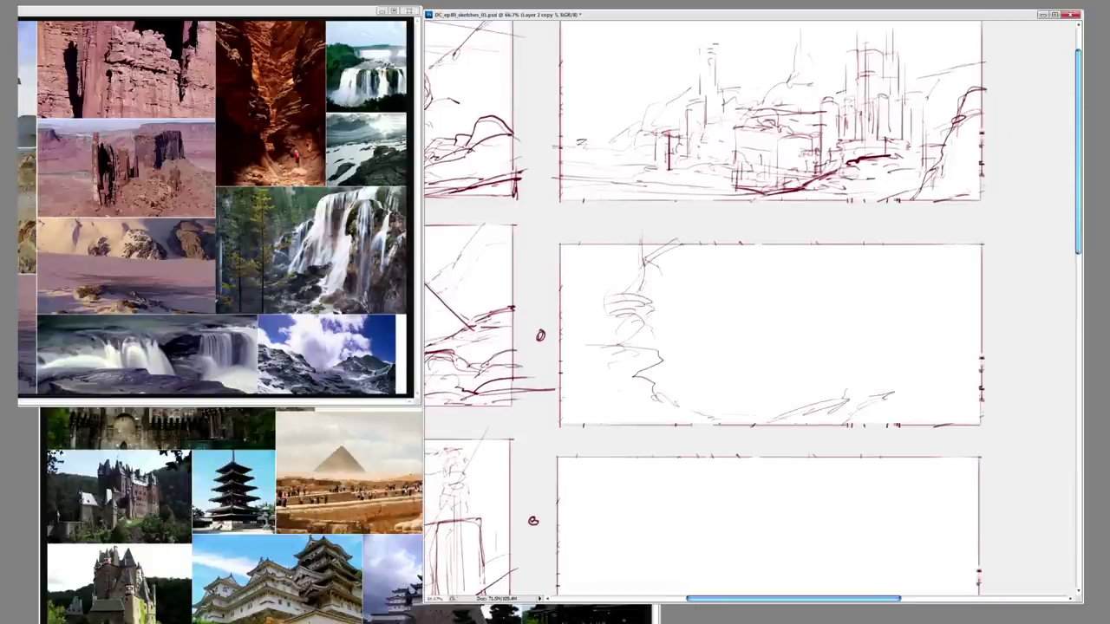
- Draw the right cliff of the ninth frame with sweeping rock layers running out to the frame edge
left_click_drag(915, 264, 831, 336)
left_click_drag(929, 243, 825, 335)
left_click_drag(853, 241, 826, 331)
left_click_drag(1001, 277, 825, 373)
mouse_move(993, 341)
left_mouse_down()
mouse_move(817, 391)
mouse_move(865, 375)
left_mouse_up()
left_click_drag(874, 371, 782, 418)
left_click_drag(994, 407, 793, 421)
- Draw a curved bridge from the left edge toward the castle in the eighth frame and detail the castle base
left_click_drag(781, 347, 765, 372)
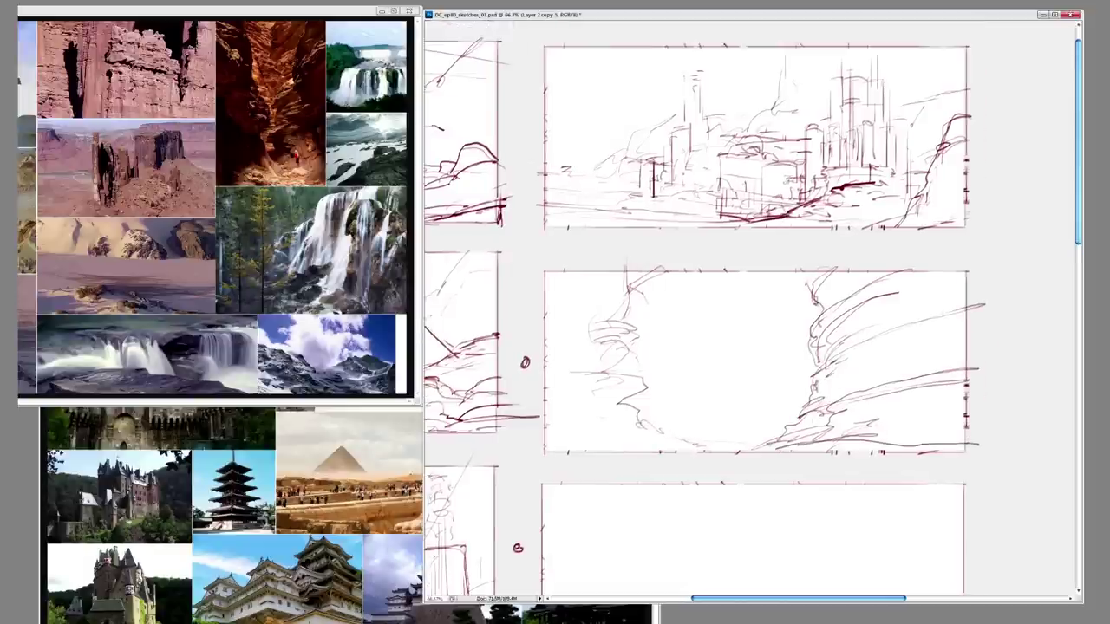
mouse_move(843, 175)
left_mouse_down()
mouse_move(858, 217)
mouse_move(857, 206)
left_mouse_up()
mouse_move(806, 180)
left_mouse_down()
mouse_move(837, 172)
mouse_move(773, 154)
left_mouse_up()
mouse_move(563, 130)
left_mouse_down()
mouse_move(767, 159)
mouse_move(761, 182)
left_mouse_up()
left_click_drag(739, 144, 746, 176)
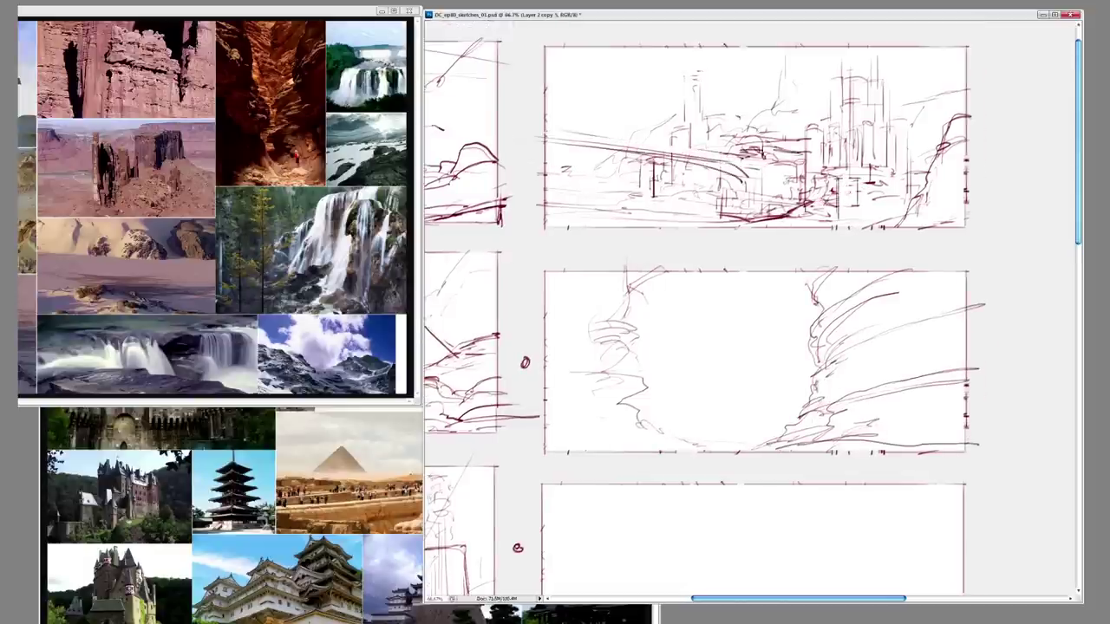
- Add arch, ground and wall detail strokes beneath and beside the bridge in the eighth frame
left_click_drag(780, 346, 785, 375)
mouse_move(761, 175)
left_mouse_down()
mouse_move(638, 187)
mouse_move(655, 240)
left_mouse_up()
left_click_drag(560, 207, 650, 193)
mouse_move(706, 175)
left_mouse_down()
mouse_move(640, 211)
mouse_move(726, 173)
left_mouse_up()
left_click_drag(817, 150, 817, 164)
- Draw a dark tall pole and strengthen the foreground rock contours at the right side of the eighth frame
mouse_move(929, 69)
left_mouse_down()
mouse_move(930, 173)
mouse_move(915, 211)
left_mouse_up()
mouse_move(923, 130)
left_mouse_down()
mouse_move(897, 244)
mouse_move(976, 148)
left_mouse_up()
left_click_drag(902, 211, 971, 139)
mouse_move(921, 187)
left_mouse_down()
mouse_move(913, 239)
mouse_move(816, 261)
left_mouse_up()
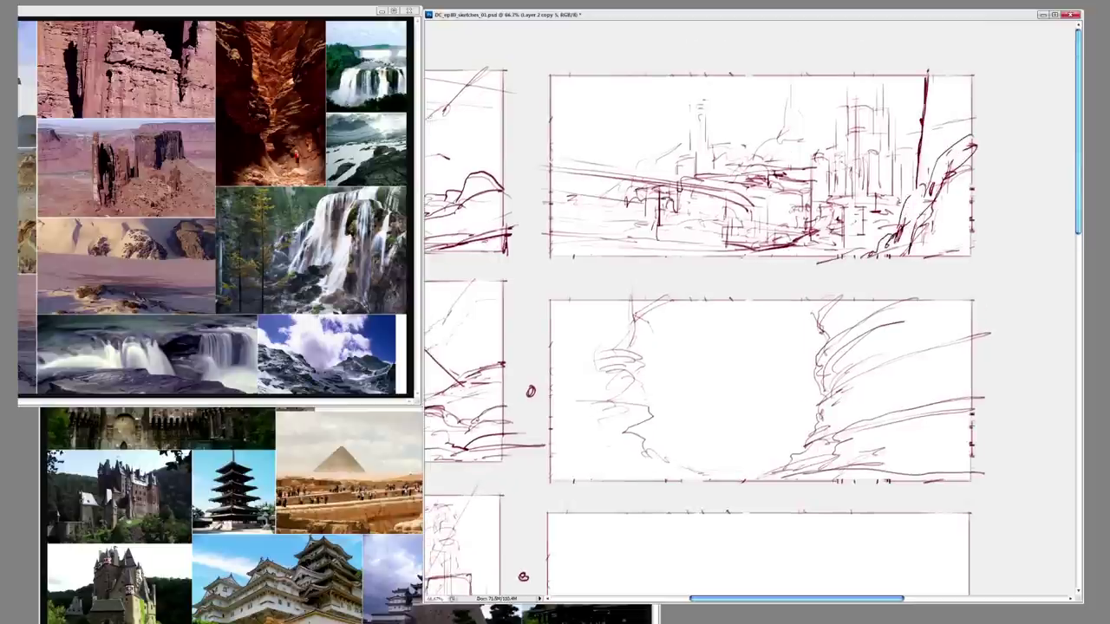
- Darken the bridge deck and add tall upright piers and supports along it in the eighth frame
left_click_drag(550, 155, 747, 185)
left_click_drag(617, 169, 755, 187)
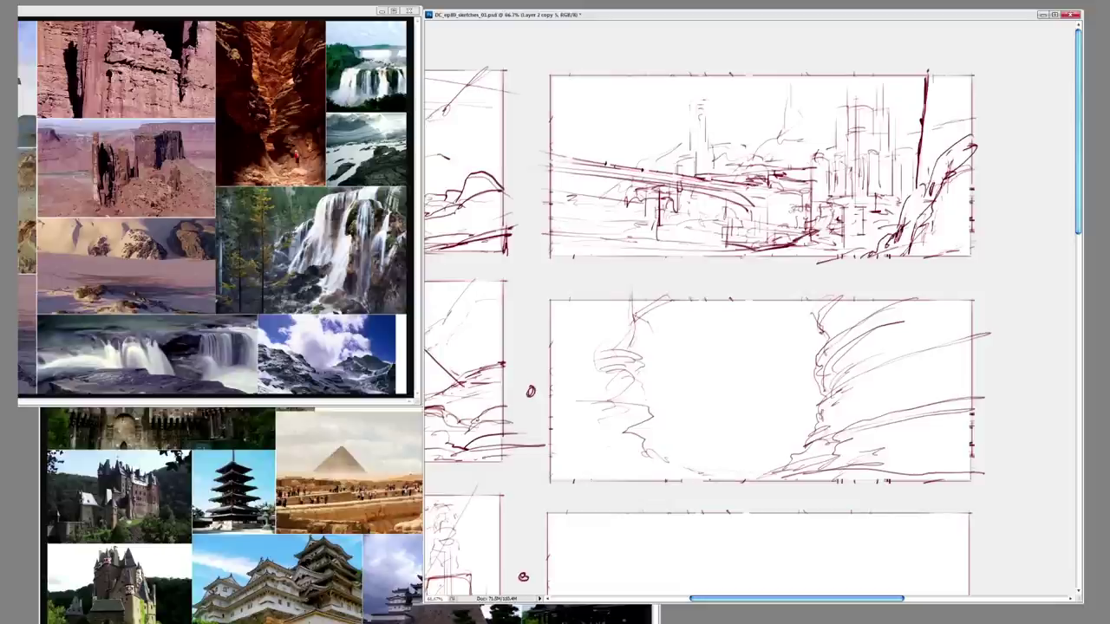
left_click_drag(642, 169, 650, 192)
left_click_drag(649, 142, 648, 215)
left_click_drag(578, 125, 577, 186)
left_click_drag(566, 129, 563, 208)
mouse_move(718, 170)
left_mouse_down()
mouse_move(719, 208)
mouse_move(729, 216)
left_mouse_up()
left_click_drag(579, 208, 735, 189)
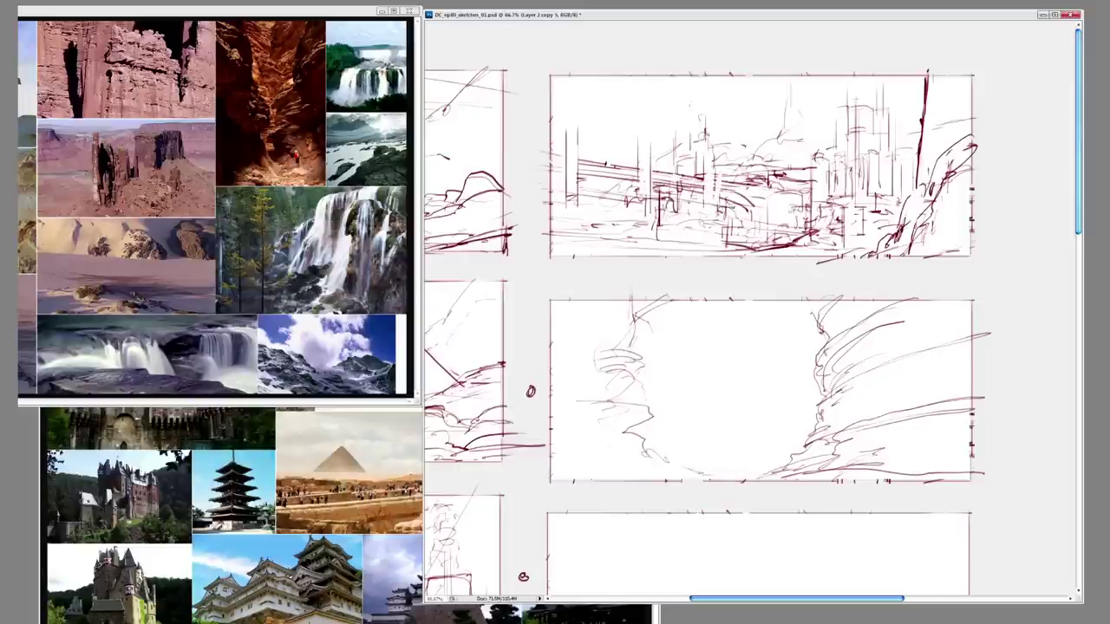
- Sketch a tall rock formation behind the castle, a cloud curve at upper left and small bridge details
left_click_drag(789, 77, 780, 135)
mouse_move(820, 71)
left_mouse_down()
mouse_move(837, 99)
mouse_move(780, 119)
mouse_move(768, 158)
left_mouse_up()
left_click_drag(593, 161, 610, 163)
left_click_drag(763, 165, 824, 128)
left_click_drag(718, 173, 735, 166)
left_click_drag(654, 217, 690, 210)
left_click_drag(614, 215, 631, 214)
left_click_drag(612, 93, 664, 75)
- Add flowing ground contours and more layered strokes to the lower right cliff of the ninth frame
left_click_drag(763, 347, 775, 317)
left_click_drag(825, 386, 730, 451)
mouse_move(957, 361)
left_mouse_down()
mouse_move(827, 402)
mouse_move(872, 380)
left_mouse_up()
left_click_drag(997, 348, 850, 387)
- Build up the left cliff of the ninth frame with layered rock strokes and add boulders at its base
left_click_drag(624, 265, 645, 296)
left_click_drag(599, 274, 647, 321)
left_click_drag(563, 310, 647, 329)
left_click_drag(598, 326, 649, 364)
left_click_drag(552, 369, 651, 382)
left_click_drag(567, 390, 648, 404)
mouse_move(627, 430)
left_mouse_down()
mouse_move(680, 413)
mouse_move(721, 442)
left_mouse_up()
left_click_drag(593, 416, 646, 437)
mouse_move(638, 445)
left_mouse_down()
mouse_move(728, 441)
mouse_move(712, 442)
left_mouse_up()
- Lay in a vertical axis and faint guide lines between the cliffs, and bring the architecture reference sheet forward
left_click_drag(763, 390, 764, 374)
left_click_drag(723, 285, 722, 414)
key("ctrl+z")
left_click_drag(698, 356, 754, 363)
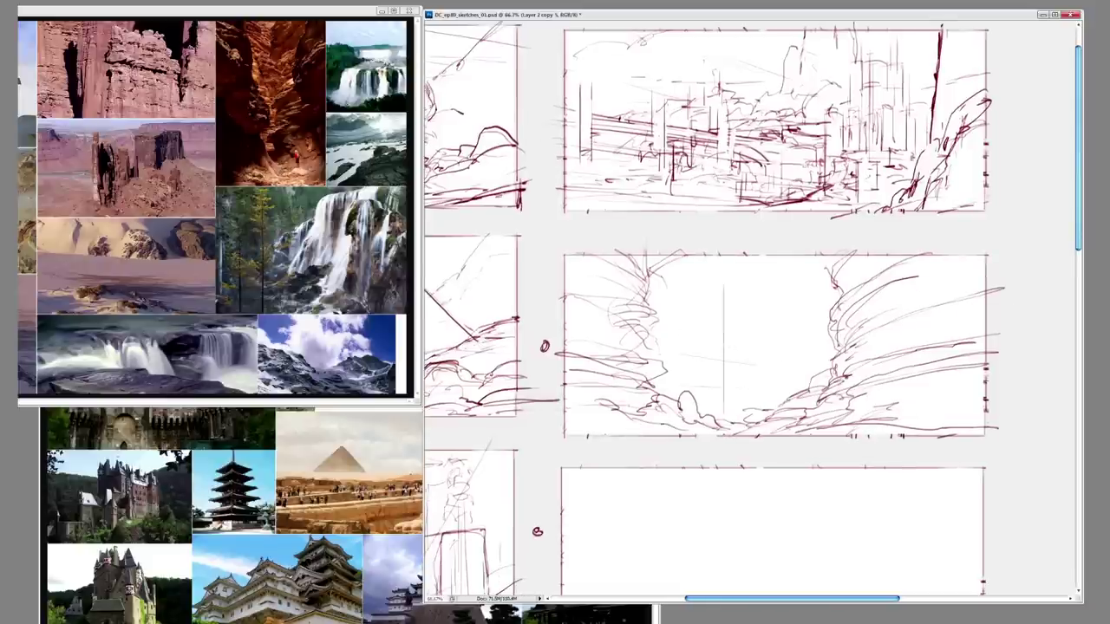
key("ctrl+Tab")
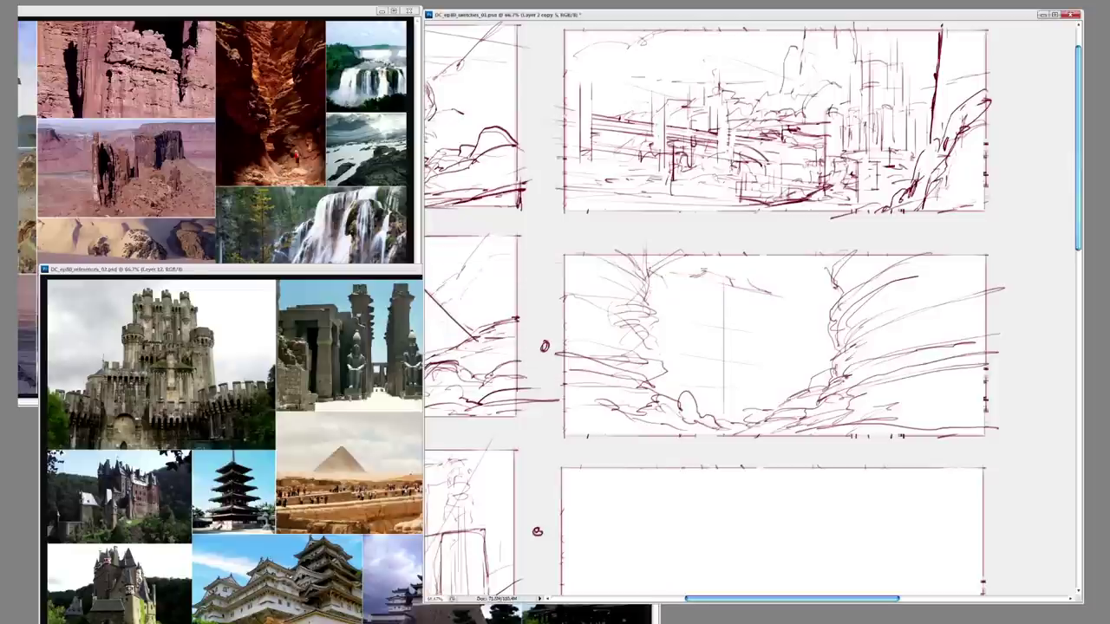
- Sketch receding perspective lines and short wall strokes for a large structure between the cliffs of the ninth frame
left_click_drag(678, 347, 721, 355)
left_click_drag(739, 352, 777, 363)
left_click_drag(673, 347, 687, 353)
left_click_drag(751, 365, 763, 370)
left_click_drag(689, 357, 689, 371)
mouse_move(693, 374)
left_mouse_down()
mouse_move(763, 384)
mouse_move(682, 385)
left_mouse_up()
left_click_drag(732, 378, 763, 387)
left_click_drag(689, 384, 737, 384)
mouse_move(754, 383)
left_mouse_down()
mouse_move(775, 402)
mouse_move(791, 376)
left_mouse_up()
- Suggest ledges and broken blocks on the structure's upper right, and add short strokes along its left side
left_click_drag(799, 311, 813, 326)
left_click_drag(770, 322, 791, 323)
mouse_move(785, 320)
left_mouse_down()
mouse_move(815, 329)
mouse_move(799, 358)
left_mouse_up()
left_click_drag(634, 348, 669, 366)
left_click_drag(667, 360, 668, 378)
left_click_drag(686, 312, 761, 321)
left_click_drag(773, 323, 791, 329)
left_click_drag(657, 307, 693, 311)
left_click_drag(766, 322, 782, 329)
- Run more perspective lines across the structure's face and add upright strokes at its right side
left_click_drag(743, 297, 770, 305)
left_click_drag(745, 329, 780, 375)
left_click_drag(702, 329, 825, 356)
left_click_drag(735, 343, 844, 357)
mouse_move(806, 359)
left_mouse_down()
mouse_move(839, 370)
mouse_move(825, 410)
left_mouse_up()
left_click_drag(780, 390, 773, 351)
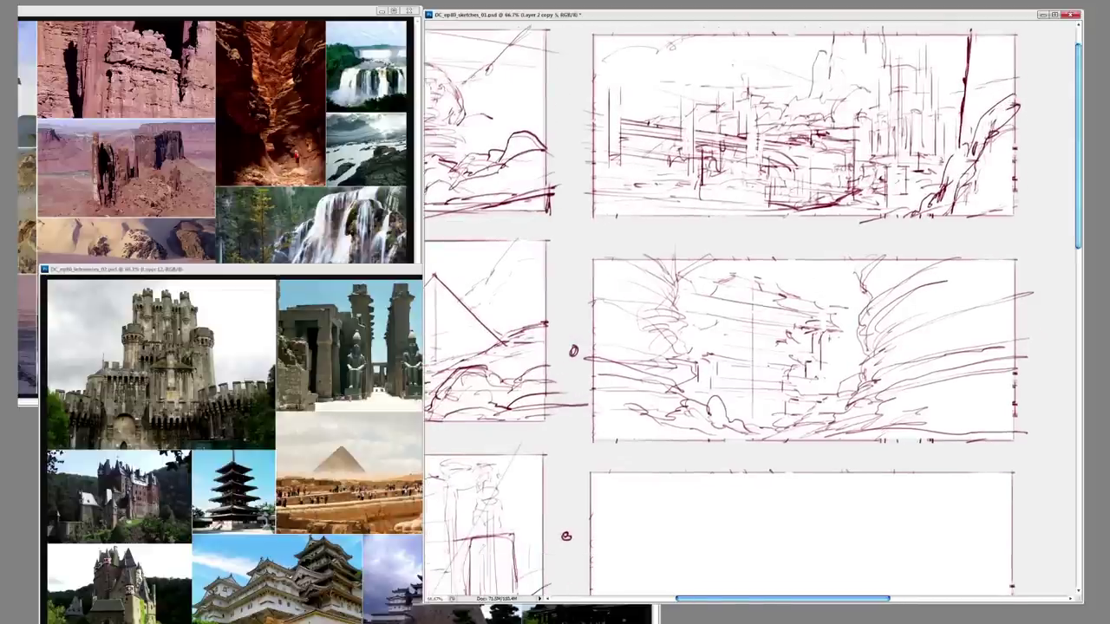
- Rework the upright edges on the structure's right side and add a vertical accent near its centre axis
left_click_drag(810, 277, 811, 378)
key("ctrl+z")
left_click_drag(805, 277, 836, 266)
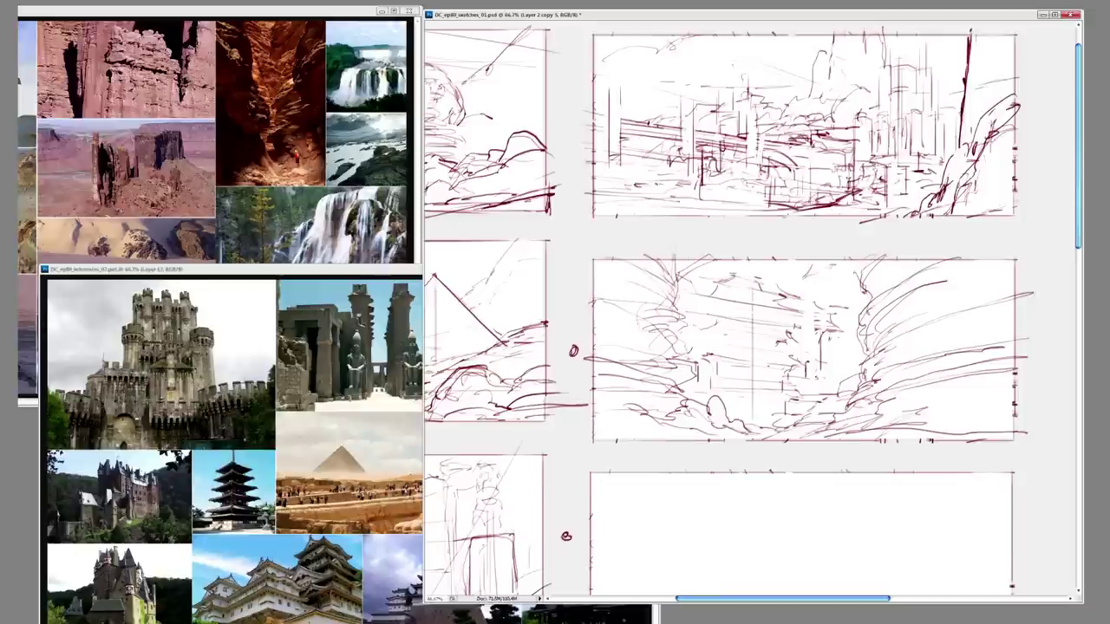
mouse_move(820, 331)
left_mouse_down()
mouse_move(820, 386)
mouse_move(793, 394)
left_mouse_up()
key("ctrl+z")
left_click_drag(838, 281, 838, 316)
left_click_drag(752, 304, 752, 395)
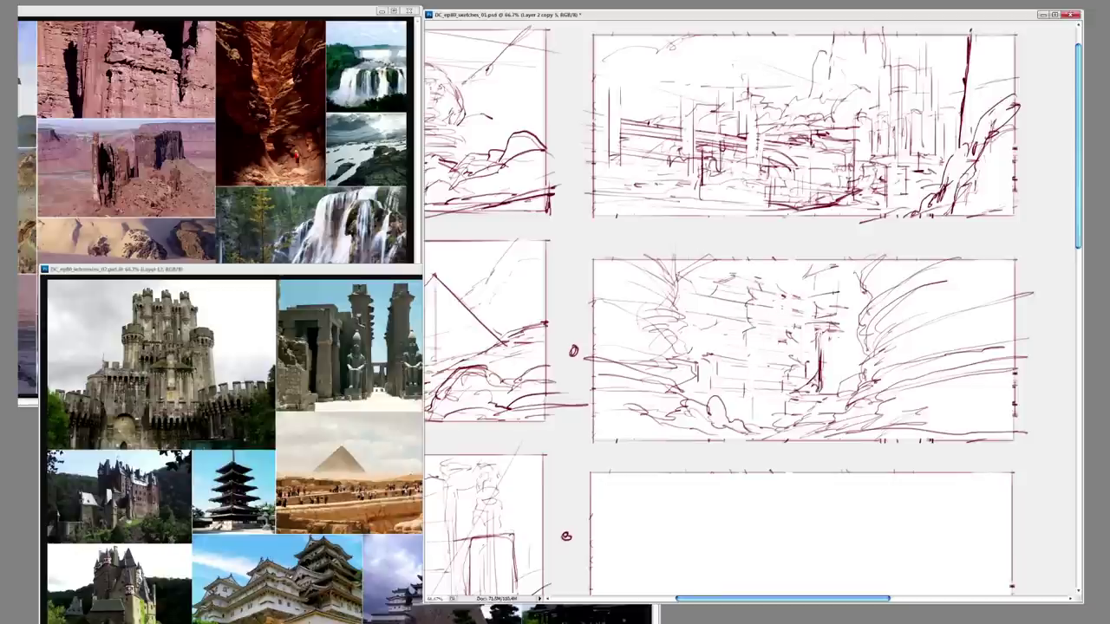
- Add short vertical and horizontal block details along the lower part of the structure
left_click_drag(785, 331, 780, 390)
left_click_drag(739, 386, 742, 413)
left_click_drag(698, 392, 738, 401)
left_click_drag(674, 350, 734, 338)
left_click_drag(765, 391, 782, 392)
left_click_drag(783, 378, 783, 407)
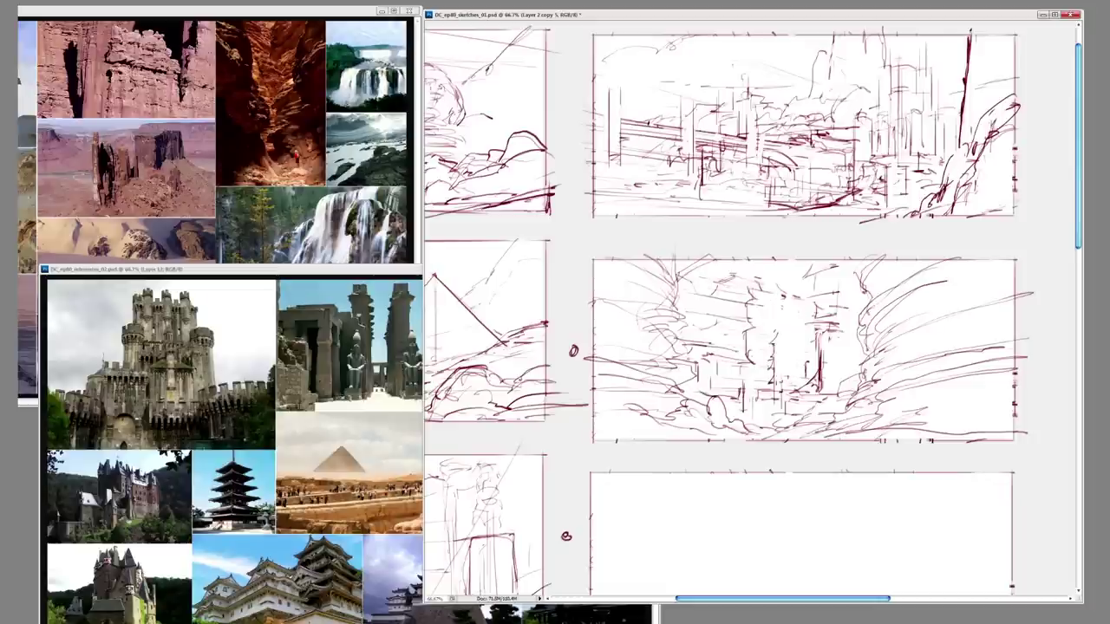
- Darken an upright on the structure and sweep long ground strokes along the bottom of the ninth frame
left_click_drag(819, 355, 815, 388)
mouse_move(806, 386)
left_mouse_down()
mouse_move(777, 400)
mouse_move(772, 421)
left_mouse_up()
mouse_move(766, 419)
left_mouse_down()
mouse_move(729, 432)
mouse_move(595, 430)
left_mouse_up()
left_click_drag(721, 417, 575, 425)
left_click_drag(704, 437, 867, 429)
left_click_drag(739, 255, 743, 286)
- Trace both inner cliff edges of the ninth frame with bold jagged outlines and add sweeping strokes to the right cliff
mouse_move(674, 255)
left_mouse_down()
mouse_move(680, 353)
mouse_move(697, 390)
mouse_move(739, 424)
left_mouse_up()
mouse_move(865, 362)
left_mouse_down()
mouse_move(791, 428)
mouse_move(907, 411)
mouse_move(954, 349)
mouse_move(1021, 302)
left_mouse_up()
left_click_drag(945, 354, 1021, 328)
left_click_drag(890, 320, 858, 352)
mouse_move(867, 253)
left_mouse_down()
mouse_move(875, 354)
mouse_move(858, 399)
mouse_move(778, 435)
left_mouse_up()
left_click_drag(815, 417, 828, 383)
- Reinforce the rocks and ground at the cliff bases and add an accent at the top of the structure
left_click_drag(781, 260, 763, 306)
left_click_drag(791, 387, 773, 402)
left_click_drag(776, 416, 731, 429)
left_click_drag(728, 399, 691, 421)
left_click_drag(763, 307, 776, 262)
left_click_drag(723, 397, 628, 408)
- Bring the landscape reference sheet forward and lay in a long descending mountain slope with a distant ridge in the tenth frame
mouse_move(804, 513)
left_mouse_down()
mouse_move(912, 556)
mouse_move(747, 300)
mouse_move(746, 338)
mouse_move(759, 340)
left_mouse_up()
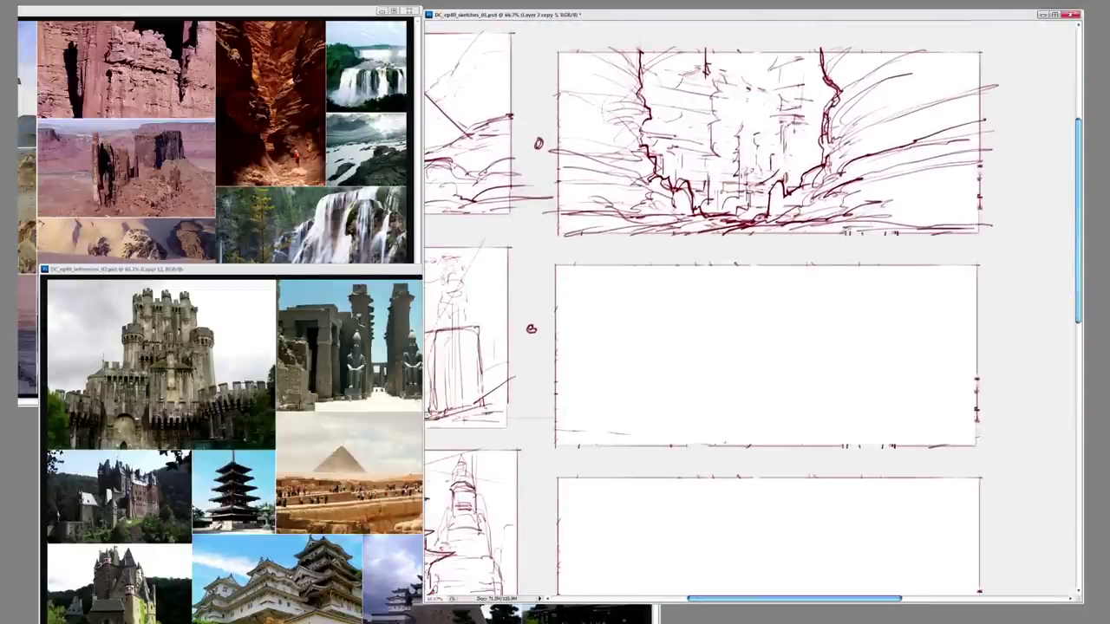
key("ctrl+Tab")
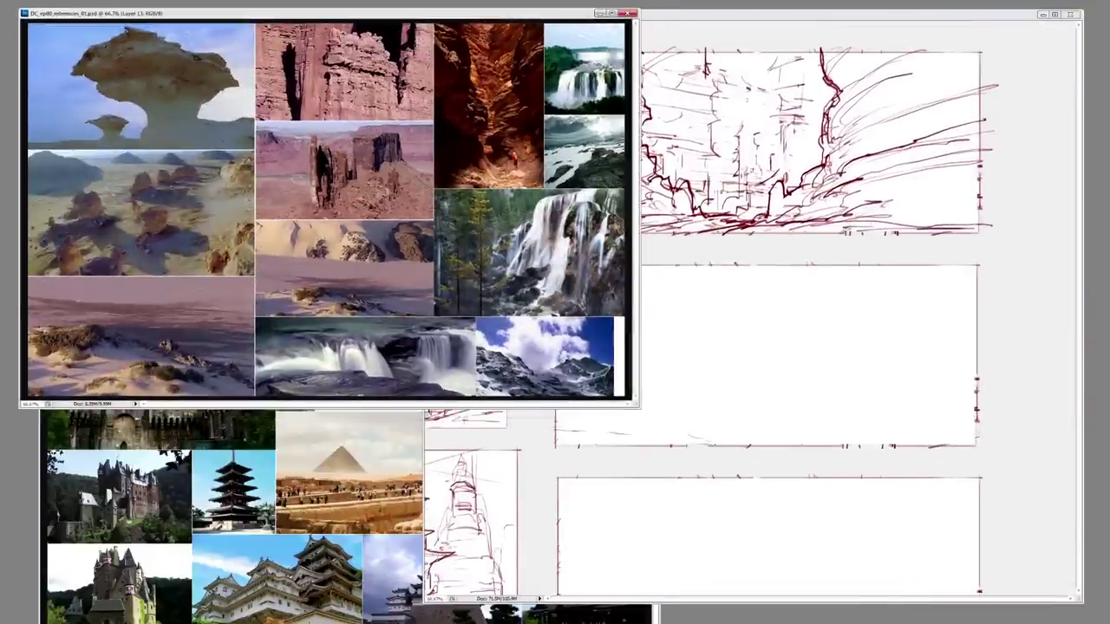
key("ctrl+Tab")
mouse_move(642, 269)
left_mouse_down()
mouse_move(752, 362)
mouse_move(832, 372)
left_mouse_up()
mouse_move(759, 346)
left_mouse_down()
mouse_move(815, 314)
mouse_move(776, 334)
mouse_move(839, 323)
left_mouse_up()
left_click_drag(882, 371, 971, 385)
left_click_drag(832, 366, 912, 373)
left_click_drag(733, 333, 882, 388)
- Add peak contours and curved rock strokes to the upper left of the tenth frame's mountain
left_click_drag(659, 283, 730, 312)
mouse_move(662, 295)
left_mouse_down()
mouse_move(709, 262)
mouse_move(763, 307)
left_mouse_up()
left_click_drag(652, 288, 731, 264)
left_click_drag(597, 279, 631, 264)
mouse_move(558, 298)
left_mouse_down()
mouse_move(610, 262)
mouse_move(609, 275)
left_mouse_up()
left_click_drag(613, 312, 640, 336)
- Build up the mountain's flanks with loose slope strokes across the tenth frame
left_click_drag(850, 343, 976, 381)
left_click_drag(728, 279, 780, 317)
left_click_drag(701, 356, 754, 380)
left_click_drag(643, 326, 681, 343)
left_click_drag(600, 348, 638, 369)
left_click_drag(689, 378, 709, 399)
- Sweep ground contours across the lower part of the tenth frame
left_click_drag(844, 411, 985, 430)
left_click_drag(545, 376, 681, 400)
left_click_drag(792, 400, 879, 409)
left_click_drag(755, 418, 804, 428)
left_click_drag(862, 421, 943, 435)
left_click_drag(912, 409, 981, 438)
- Thicken the lower slopes of the tenth frame with more diagonal and horizontal contour strokes
left_click_drag(744, 379, 794, 367)
left_click_drag(739, 440, 815, 392)
left_click_drag(605, 399, 679, 372)
mouse_move(694, 390)
left_mouse_down()
mouse_move(712, 352)
mouse_move(752, 383)
mouse_move(791, 388)
left_mouse_up()
mouse_move(696, 342)
left_mouse_down()
mouse_move(696, 389)
mouse_move(787, 381)
left_mouse_up()
left_click_drag(763, 369, 876, 381)
- Draw the two sloping sides of a large pyramid in front of the mountain, with small surface marks
left_click_drag(632, 382, 717, 286)
left_click_drag(730, 387, 844, 298)
left_click_drag(676, 355, 717, 341)
left_click_drag(689, 385, 697, 344)
left_click_drag(735, 299, 744, 330)
left_click_drag(763, 322, 798, 381)
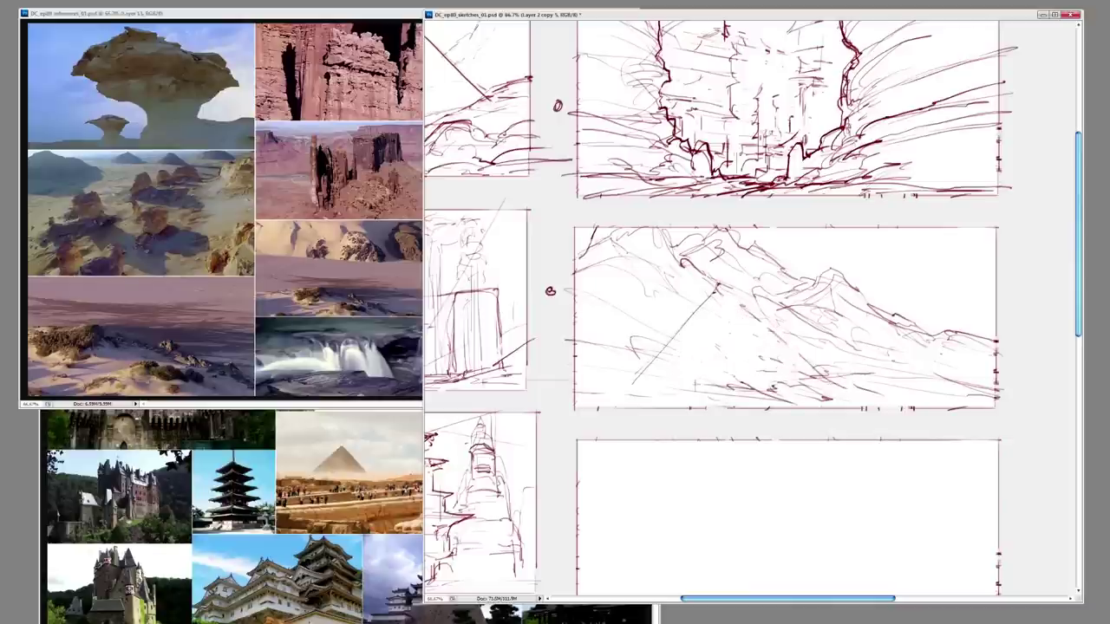
left_click_drag(708, 305, 850, 332)
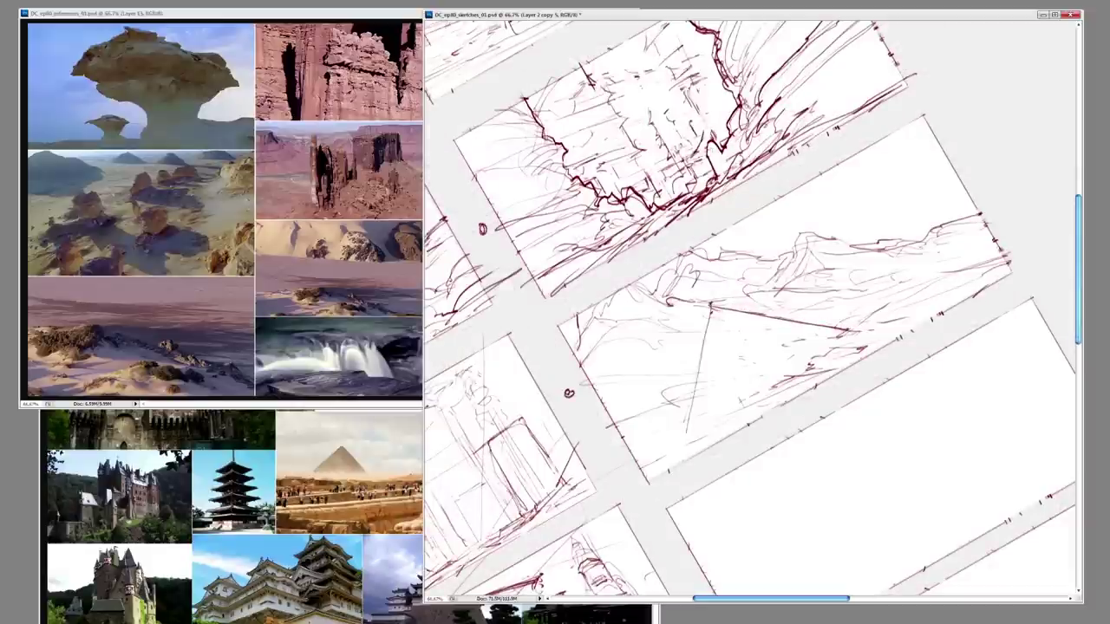
key("Escape")
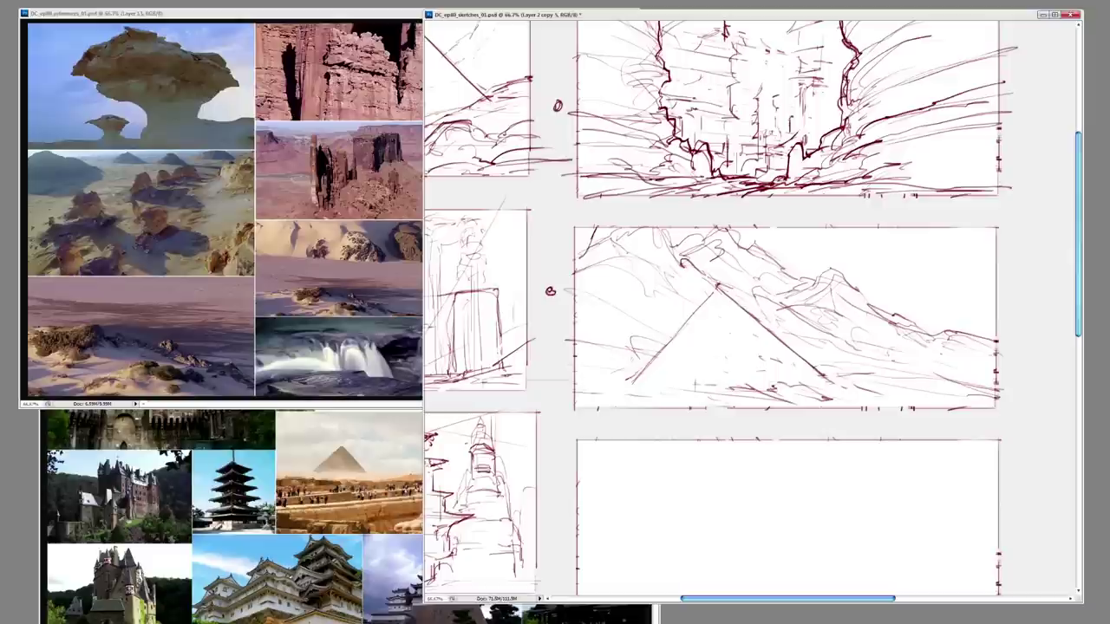
- Sketch ground lines along the base of the large pyramid and undo the unwanted strokes
mouse_move(638, 364)
left_mouse_down()
mouse_move(719, 286)
mouse_move(610, 382)
mouse_move(679, 378)
left_mouse_up()
key("ctrl+z")
left_click_drag(564, 381, 617, 364)
mouse_move(651, 392)
left_mouse_down()
mouse_move(717, 381)
mouse_move(804, 397)
left_mouse_up()
left_click_drag(809, 383, 935, 373)
left_click_drag(737, 387, 907, 376)
mouse_move(902, 373)
left_mouse_down()
mouse_move(941, 316)
mouse_move(981, 367)
left_mouse_up()
key("ctrl+z")
key("ctrl+z")
- Add a smaller pyramid at the right side of the tenth frame and strengthen the ground strokes around it
mouse_move(884, 361)
left_mouse_down()
mouse_move(943, 311)
mouse_move(971, 348)
mouse_move(819, 251)
left_mouse_up()
key("r")
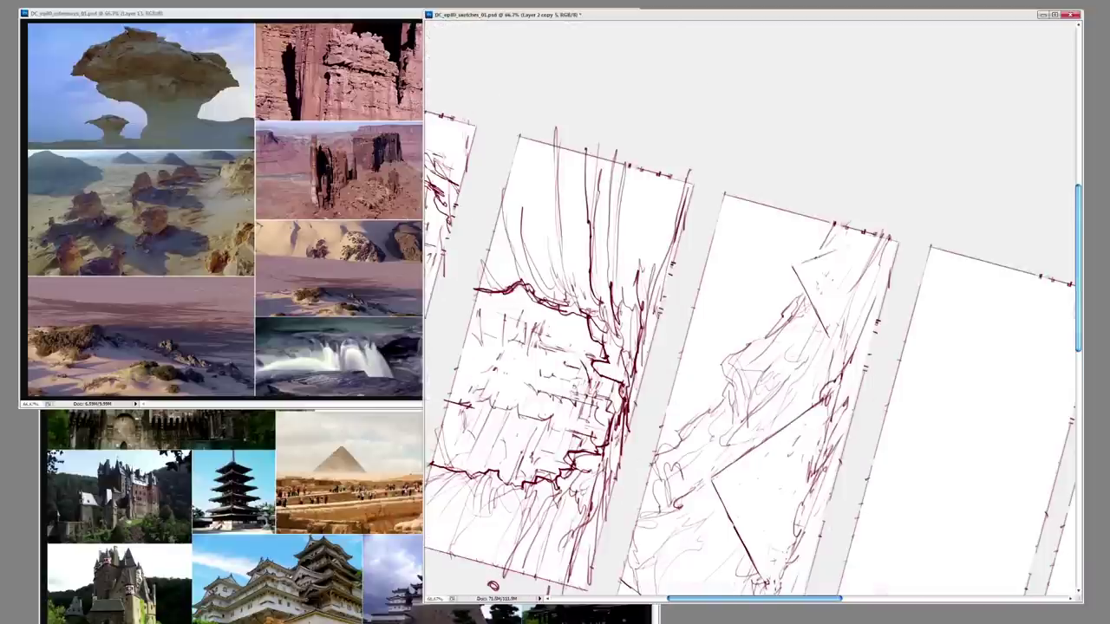
key("Escape")
left_click_drag(693, 303, 745, 303)
mouse_move(902, 321)
left_mouse_down()
mouse_move(867, 345)
mouse_move(784, 340)
left_mouse_up()
left_click_drag(852, 352, 781, 359)
left_click_drag(912, 373, 817, 371)
left_click_drag(693, 304, 744, 302)
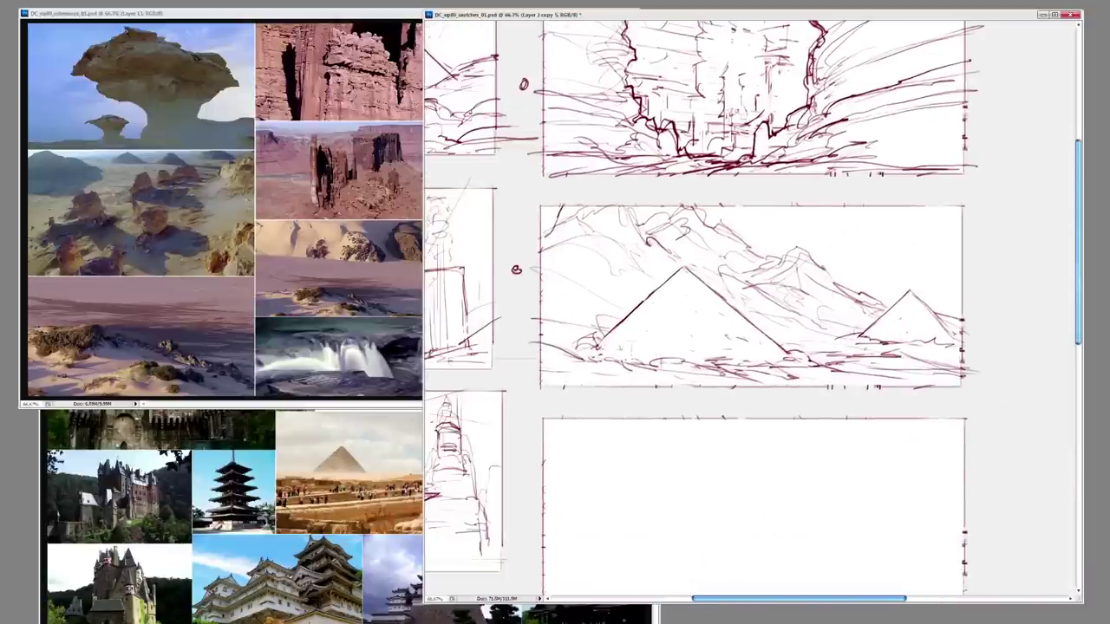
- Darken the large pyramid's left edge, touch up the small pyramid's tip and add cloud strokes in the sky
left_click_drag(675, 277, 582, 356)
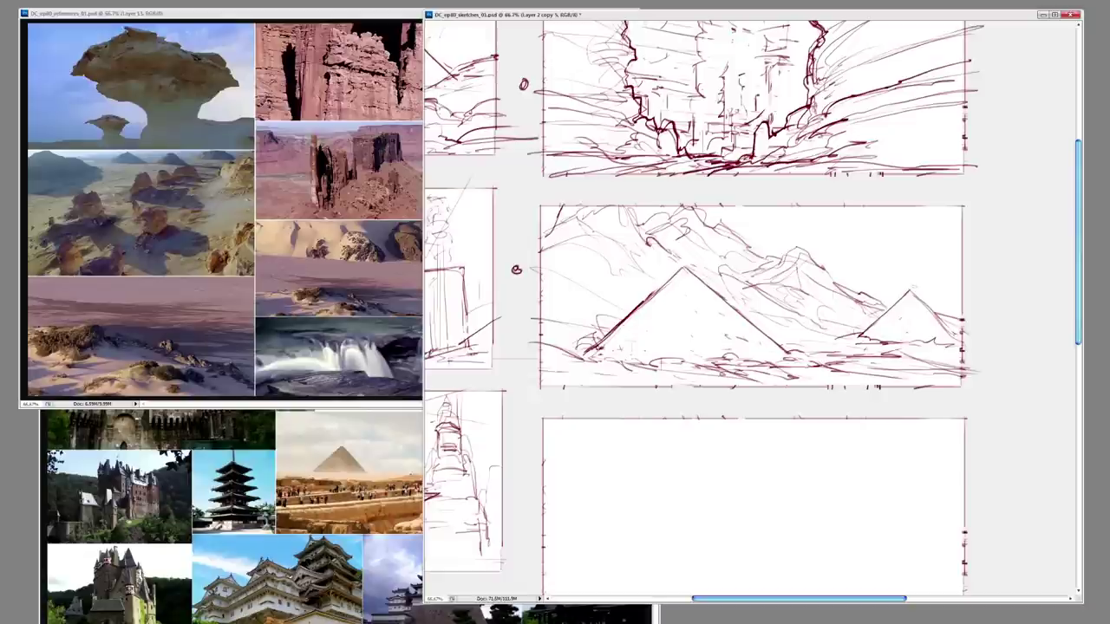
key("ctrl+z")
left_click_drag(906, 289, 919, 303)
left_click_drag(815, 265, 873, 264)
left_click_drag(759, 207, 780, 224)
left_click_drag(962, 255, 785, 253)
mouse_move(711, 221)
left_mouse_down()
mouse_move(771, 251)
mouse_move(821, 234)
left_mouse_up()
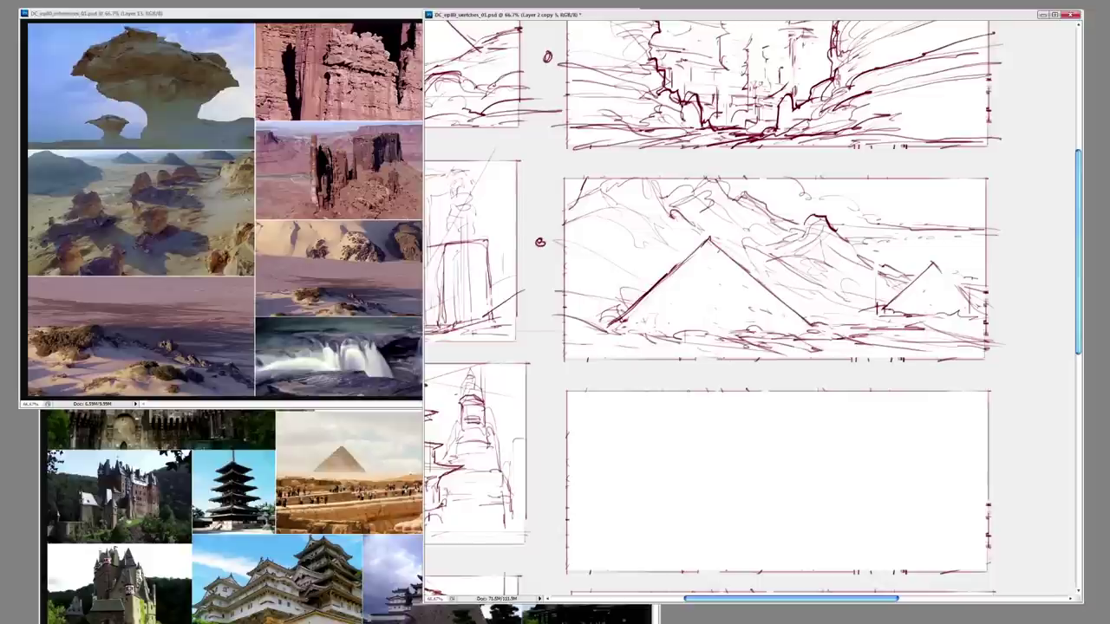
- Lay sloping ground strokes across the lower right of the eleventh frame and bring the architecture reference sheet forward
scroll(751, 307, "down", 2)
left_click_drag(905, 501, 974, 483)
left_click_drag(824, 517, 984, 473)
left_click_drag(775, 504, 854, 495)
left_click_drag(933, 473, 1000, 462)
left_click_drag(832, 502, 699, 508)
key("ctrl+Tab")
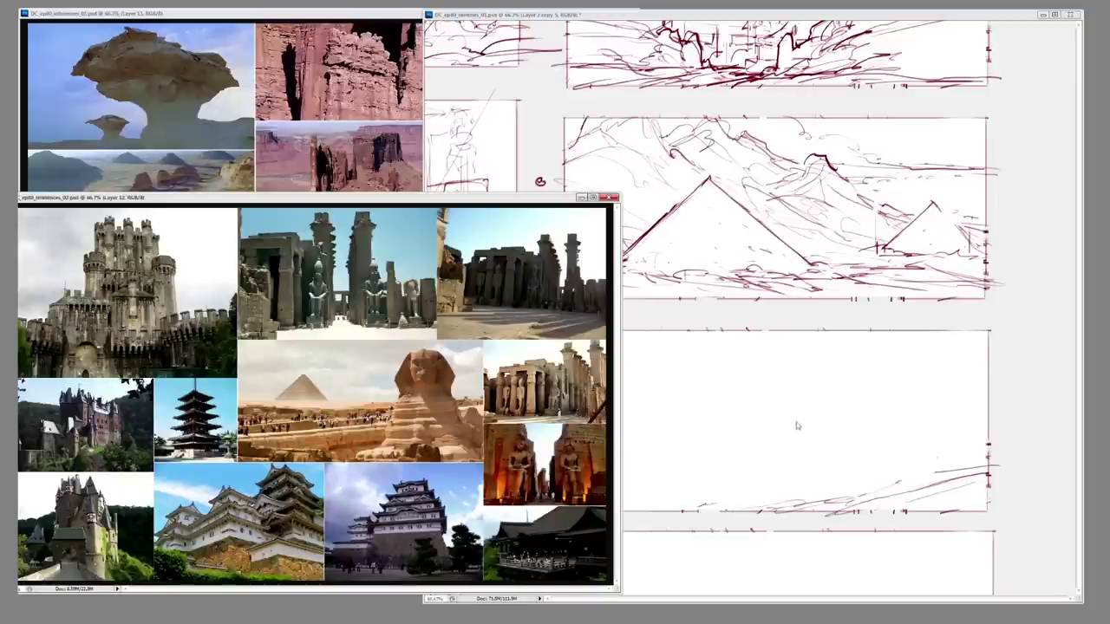
left_click(780, 440)
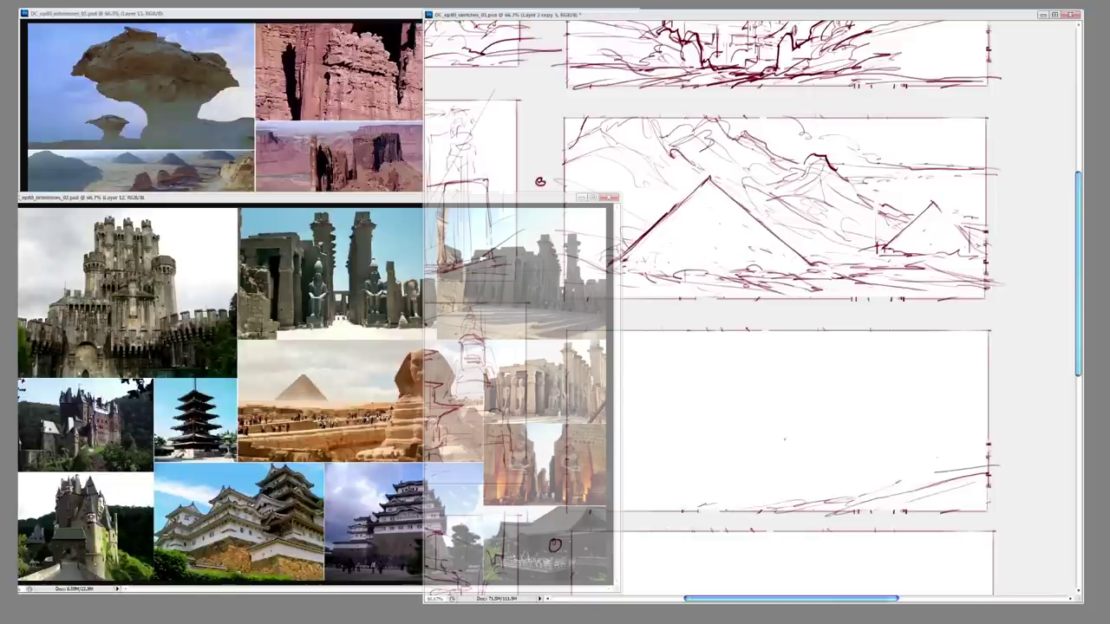
- Lay in perspective guides and rough out a sphinx's head and banded chest in the eleventh frame
left_click_drag(716, 346, 880, 380)
left_click_drag(646, 400, 862, 419)
left_click_drag(739, 491, 825, 495)
mouse_move(751, 343)
left_mouse_down()
mouse_move(769, 397)
mouse_move(741, 396)
left_mouse_up()
mouse_move(752, 346)
left_mouse_down()
mouse_move(770, 399)
mouse_move(832, 435)
left_mouse_up()
left_click_drag(709, 465, 756, 425)
left_click_drag(703, 451, 756, 437)
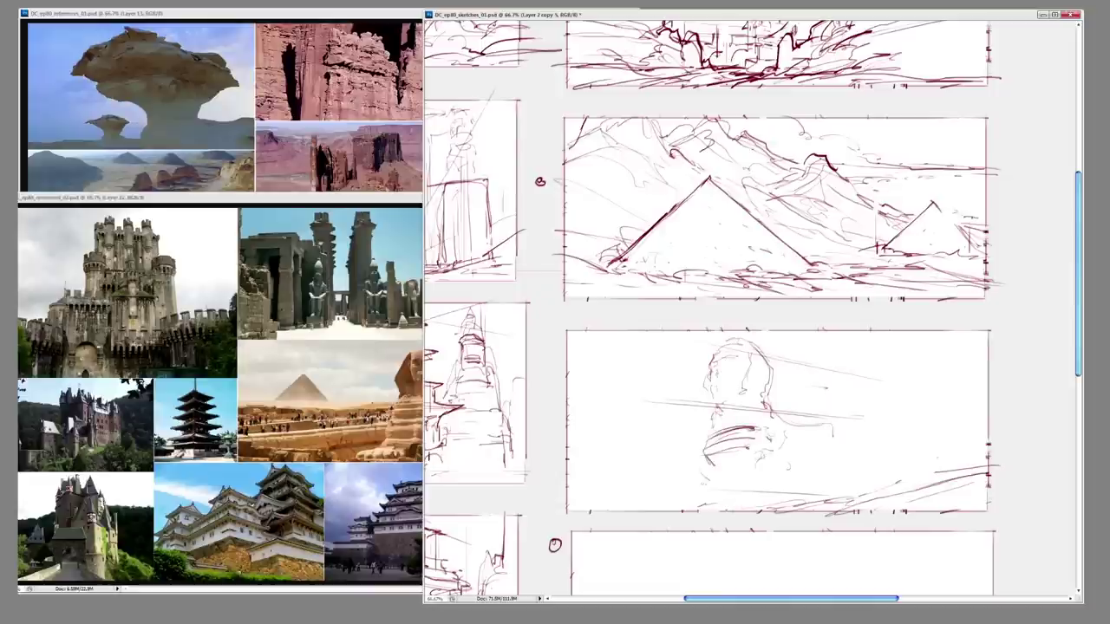
- Sketch the sphinx's back and haunch, and extend the ground contours to both sides of its base
mouse_move(638, 477)
left_mouse_down()
mouse_move(804, 493)
mouse_move(600, 509)
left_mouse_up()
left_click_drag(695, 475, 740, 460)
mouse_move(808, 430)
left_mouse_down()
mouse_move(842, 445)
mouse_move(847, 478)
left_mouse_up()
left_click_drag(706, 444, 699, 463)
left_click_drag(710, 468, 678, 478)
left_click_drag(601, 475, 570, 494)
left_click_drag(706, 475, 778, 473)
left_click_drag(805, 480, 866, 492)
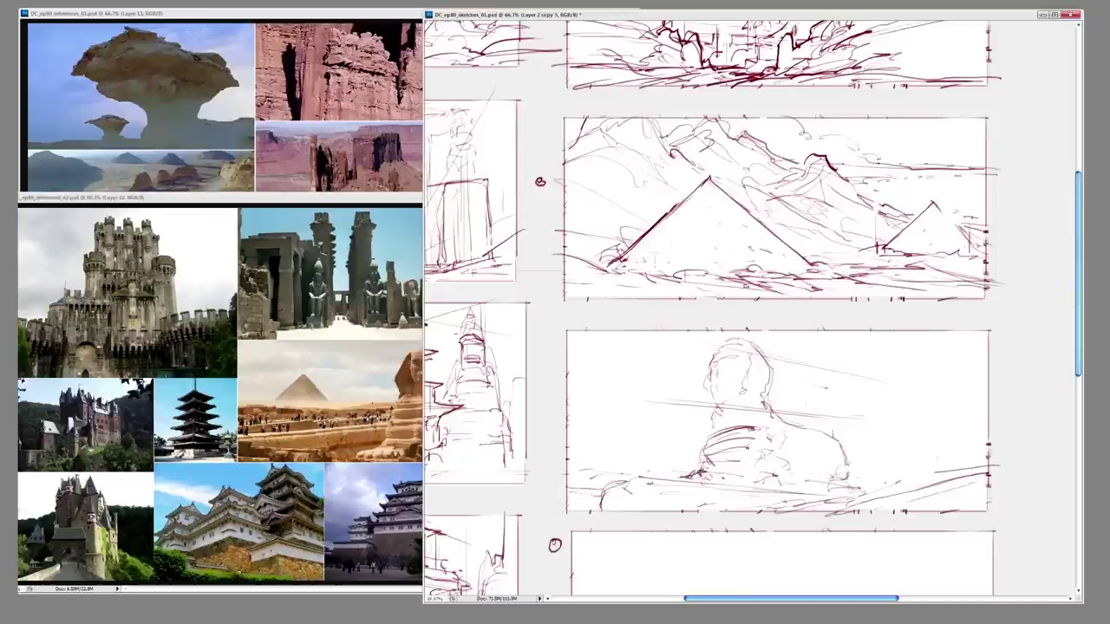
- Refine the contours of the sphinx's face, headdress, chest and back, and add bold foreground ground strokes
left_click_drag(708, 390, 722, 413)
left_click_drag(709, 406, 768, 394)
left_click_drag(754, 350, 776, 400)
mouse_move(712, 416)
left_mouse_down()
mouse_move(768, 397)
mouse_move(704, 437)
mouse_move(777, 423)
left_mouse_up()
left_click_drag(709, 438, 702, 452)
left_click_drag(773, 416, 847, 475)
left_click_drag(783, 476, 832, 465)
left_click_drag(828, 504, 930, 489)
left_click_drag(702, 515, 893, 500)
key("ctrl+minus")
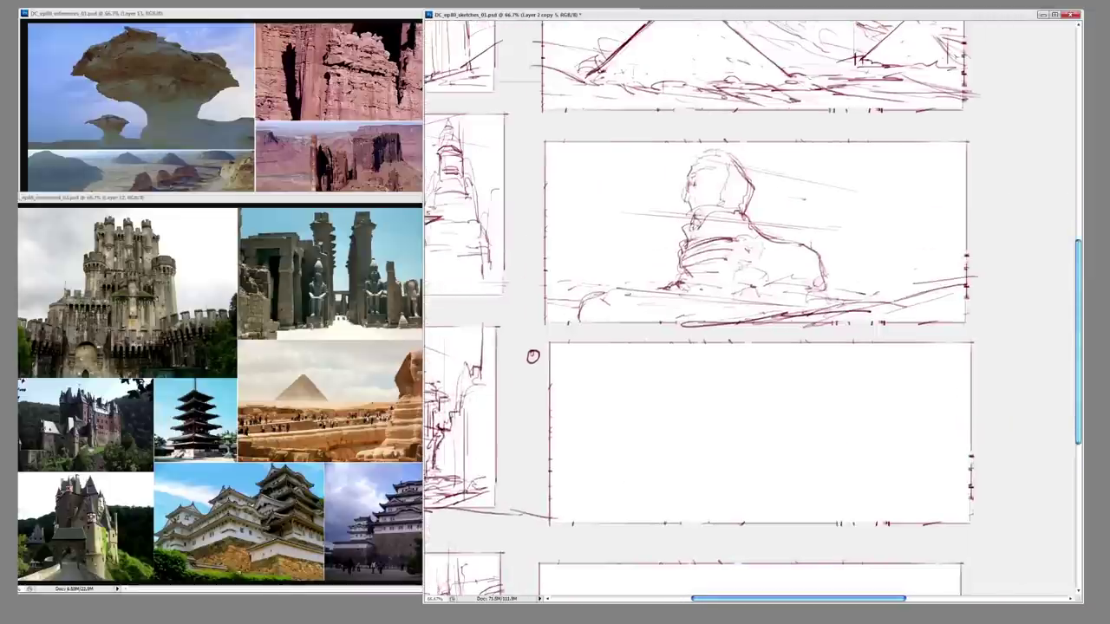
- Sketch overlapping hill contours rising toward the right edge of the eleventh frame, behind the bold foreground strokes
key("ctrl+minus")
key("ctrl+plus")
key("ctrl+plus")
scroll(763, 312, "up", 2)
left_click_drag(867, 395, 978, 383)
left_click_drag(990, 343, 902, 391)
left_click_drag(950, 350, 879, 398)
left_click_drag(985, 340, 818, 411)
left_click_drag(818, 377, 794, 393)
- Outline a low hill at the left of the eleventh frame and start a tall obelisk with vertical lines
left_click_drag(560, 356, 667, 377)
left_click_drag(594, 280, 595, 380)
left_click_drag(610, 257, 610, 382)
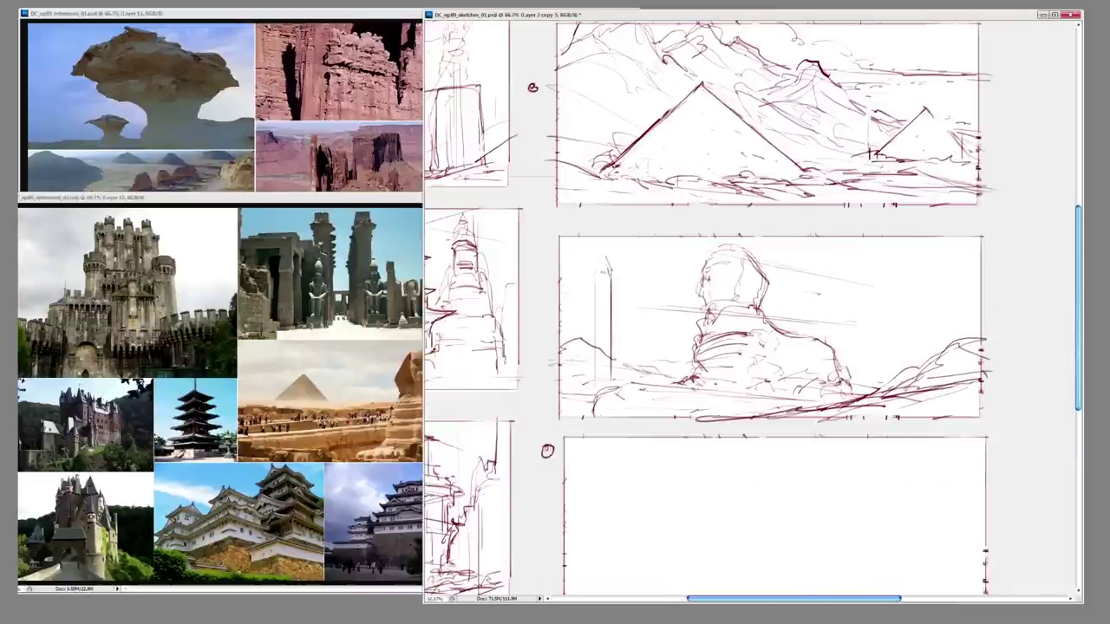
- Sketch rocky slopes and a jagged mountain rising behind the sphinx at the right of the eleventh frame
left_click_drag(826, 374, 853, 365)
mouse_move(859, 386)
left_mouse_down()
mouse_move(896, 378)
mouse_move(885, 352)
left_mouse_up()
left_click_drag(763, 312, 754, 354)
mouse_move(786, 368)
left_mouse_down()
mouse_move(825, 349)
mouse_move(815, 364)
left_mouse_up()
left_click_drag(808, 363, 897, 281)
left_click_drag(766, 366, 832, 336)
left_click_drag(804, 354, 867, 321)
left_click_drag(870, 364, 923, 326)
left_click_drag(900, 286, 895, 317)
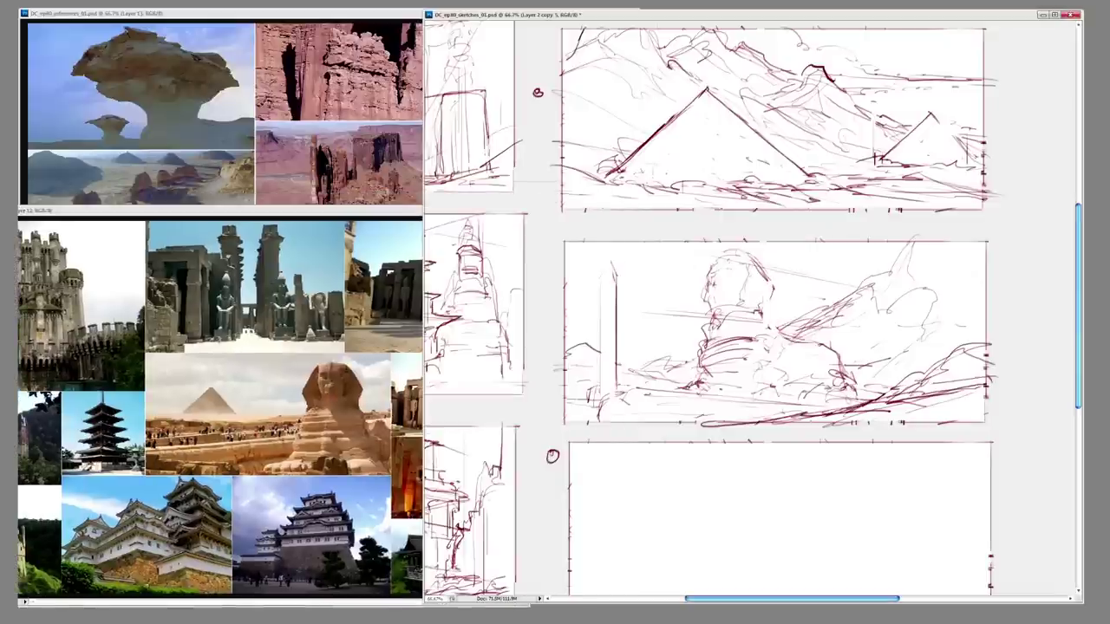
- Draw the sphinx's facial features and firm up its neck and shoulder lines
left_click_drag(742, 271, 744, 287)
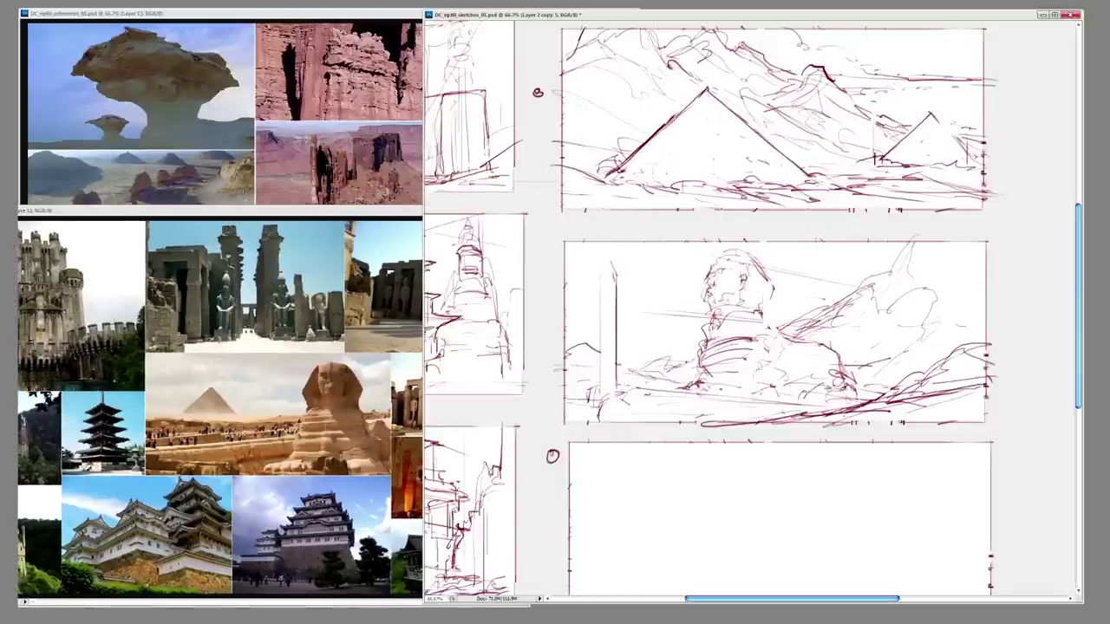
left_click_drag(714, 305, 712, 323)
left_click_drag(713, 314, 771, 319)
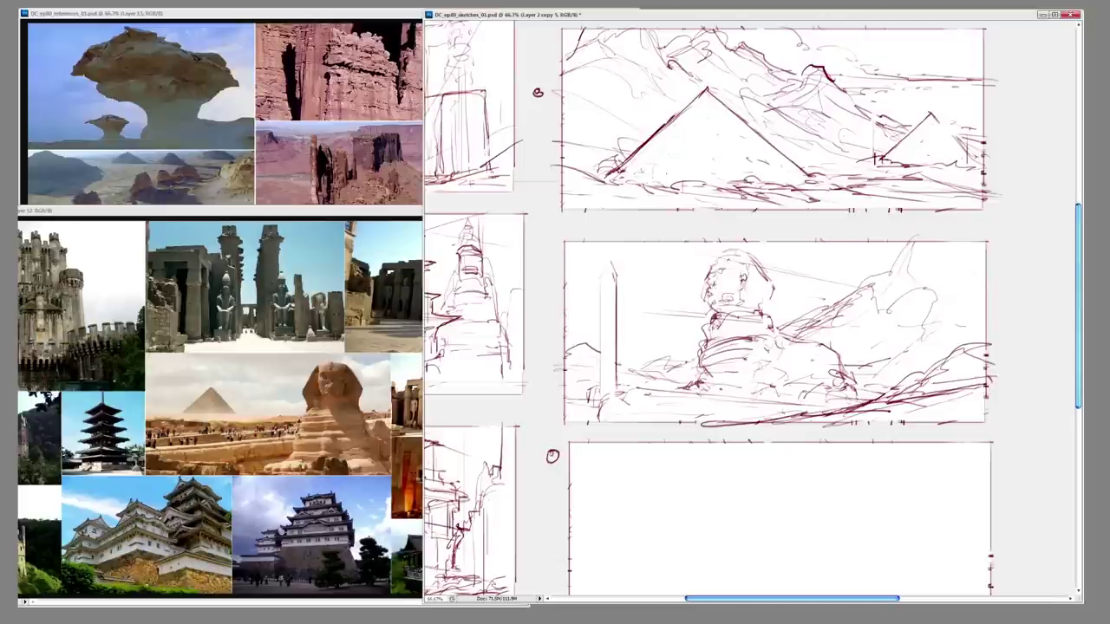
- Add foreground and rock strokes around the sphinx, refine the obelisk, and fill the left background with hill contours
left_click_drag(691, 404, 816, 413)
left_click_drag(825, 349, 844, 378)
left_click_drag(845, 383, 911, 376)
left_click_drag(851, 357, 879, 362)
mouse_move(619, 356)
left_mouse_down()
mouse_move(679, 361)
mouse_move(646, 366)
left_mouse_up()
left_click_drag(565, 339, 589, 341)
left_click_drag(603, 271, 603, 385)
left_click_drag(626, 337, 668, 314)
left_click_drag(675, 342, 692, 335)
- Strengthen the mountain contour behind the sphinx and accent the contours around its chest and forelegs
mouse_move(798, 337)
left_mouse_down()
mouse_move(817, 331)
mouse_move(886, 240)
left_mouse_up()
left_click_drag(780, 347, 829, 287)
left_click_drag(693, 338, 839, 343)
left_click_drag(748, 336, 863, 345)
mouse_move(780, 347)
left_mouse_down()
mouse_move(766, 393)
mouse_move(796, 356)
mouse_move(827, 400)
left_mouse_up()
mouse_move(837, 331)
left_mouse_down()
mouse_move(815, 391)
mouse_move(787, 392)
left_mouse_up()
- Lay in a horizontal ground line and several vertical guides in the empty twelfth frame
scroll(751, 309, "up", 2)
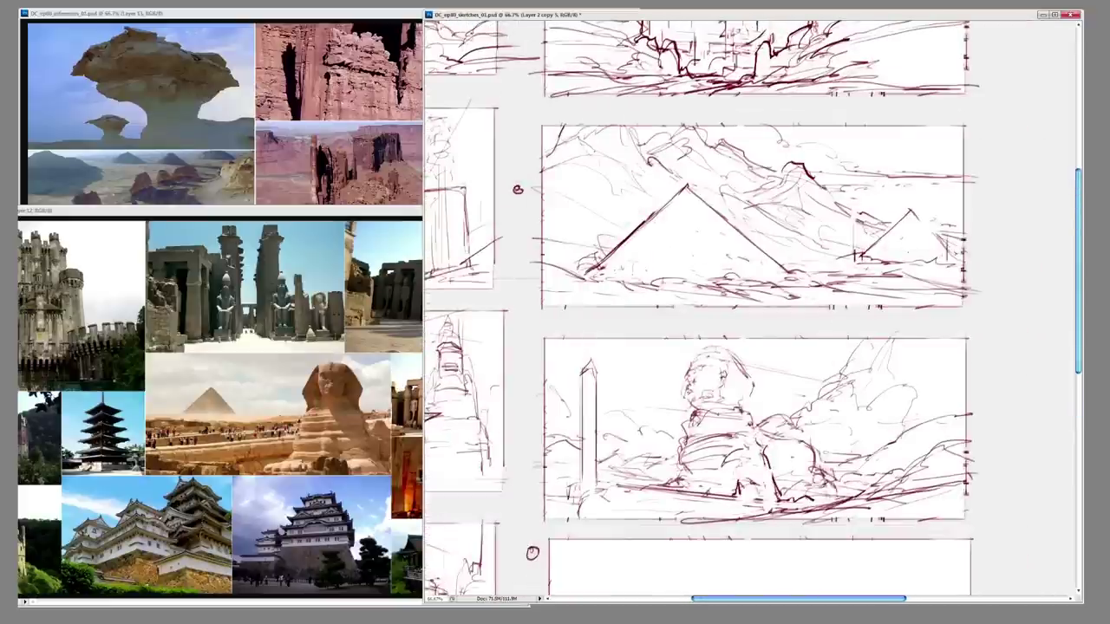
scroll(751, 309, "down", 5)
key("ctrl+minus")
key("ctrl+minus")
scroll(861, 371, "up", 1)
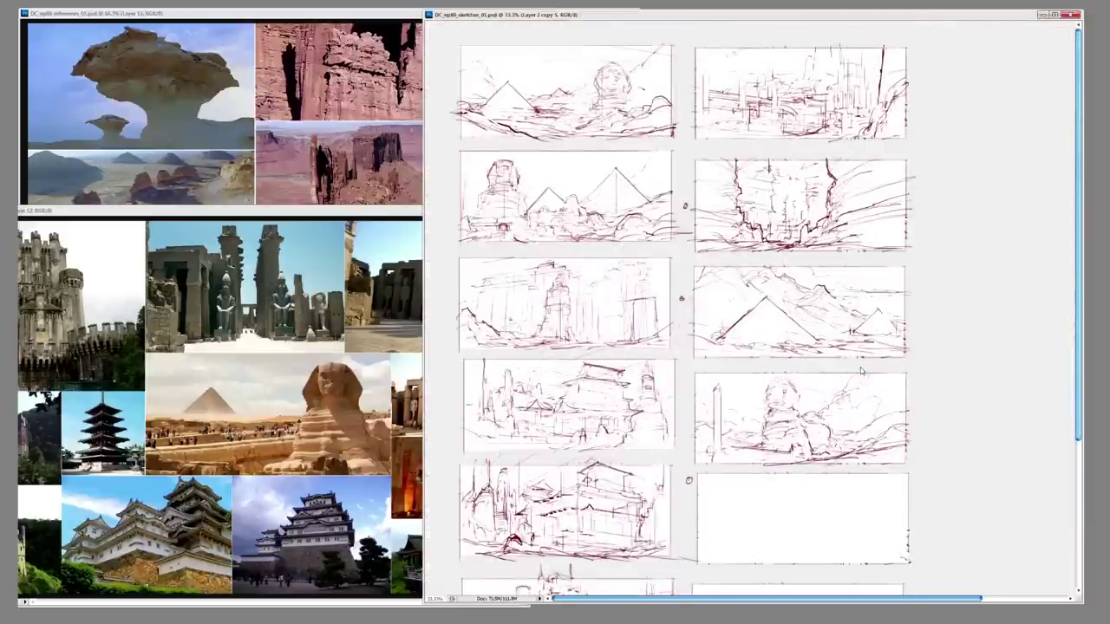
key("ctrl+plus")
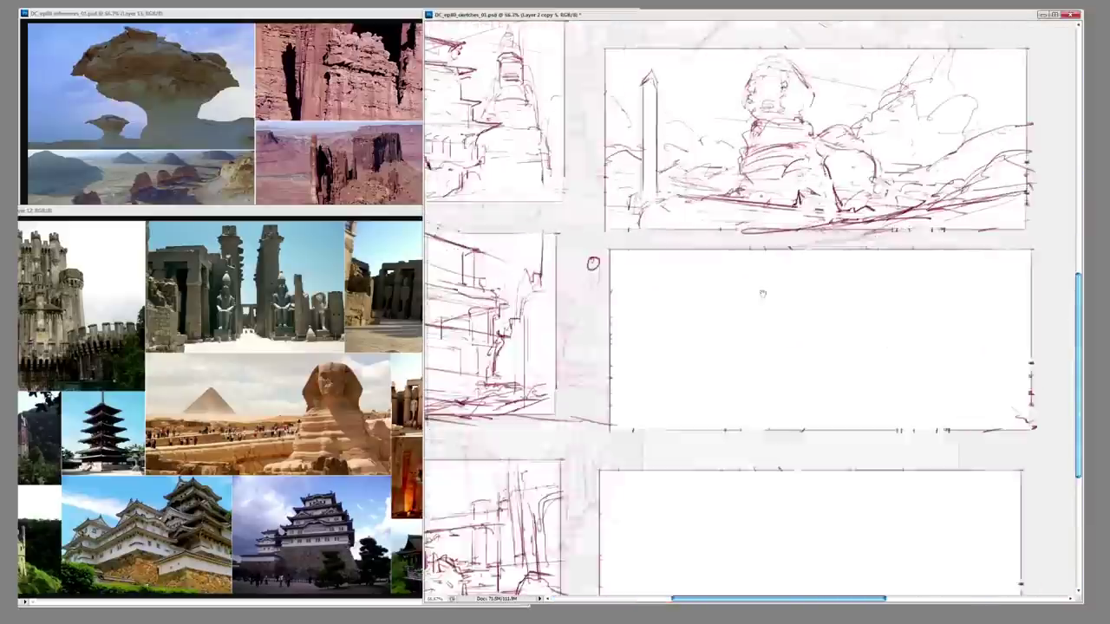
scroll(751, 308, "down", 2)
left_click_drag(600, 347, 867, 346)
left_click_drag(600, 267, 600, 349)
left_click_drag(810, 276, 810, 348)
left_click_drag(780, 235, 780, 370)
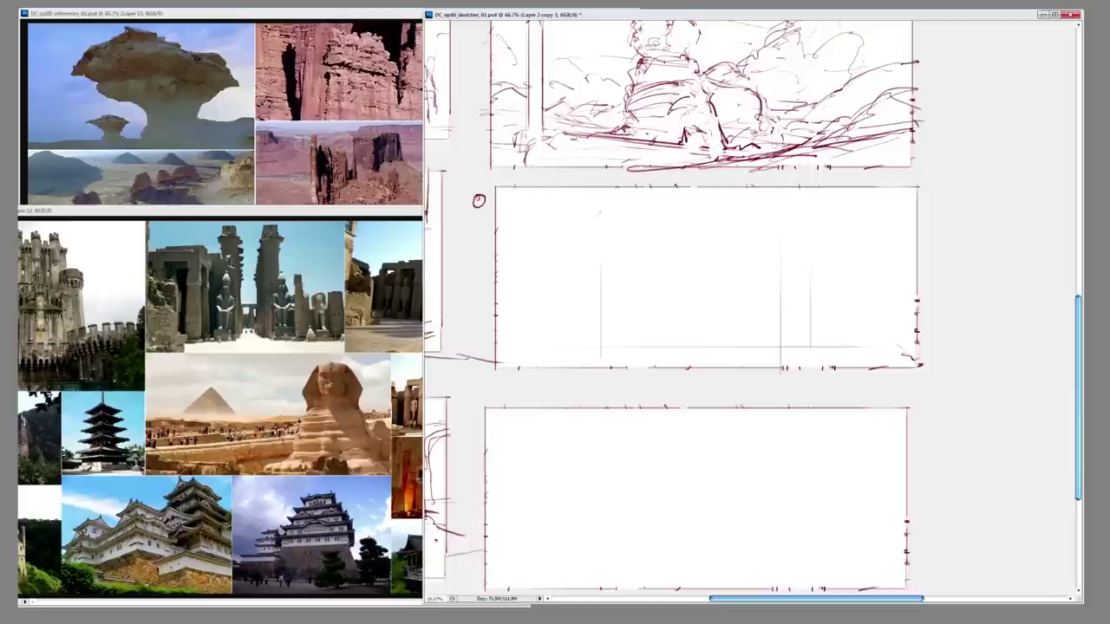
- Draw a receding perspective line and rough out a seated statue on a tall base at the left of the twelfth frame
left_click_drag(624, 219, 811, 248)
left_click_drag(581, 209, 609, 317)
left_click_drag(580, 209, 580, 328)
left_click_drag(714, 239, 714, 330)
left_click_drag(738, 244, 738, 333)
left_click_drag(621, 215, 620, 305)
mouse_move(599, 198)
left_mouse_down()
mouse_move(602, 229)
mouse_move(586, 241)
left_mouse_up()
mouse_move(587, 239)
left_mouse_down()
mouse_move(579, 267)
mouse_move(618, 267)
mouse_move(579, 319)
left_mouse_up()
left_click_drag(575, 260, 621, 338)
left_click_drag(621, 298, 625, 338)
mouse_move(570, 321)
left_mouse_down()
mouse_move(612, 341)
mouse_move(610, 356)
left_mouse_up()
left_click_drag(607, 205, 603, 260)
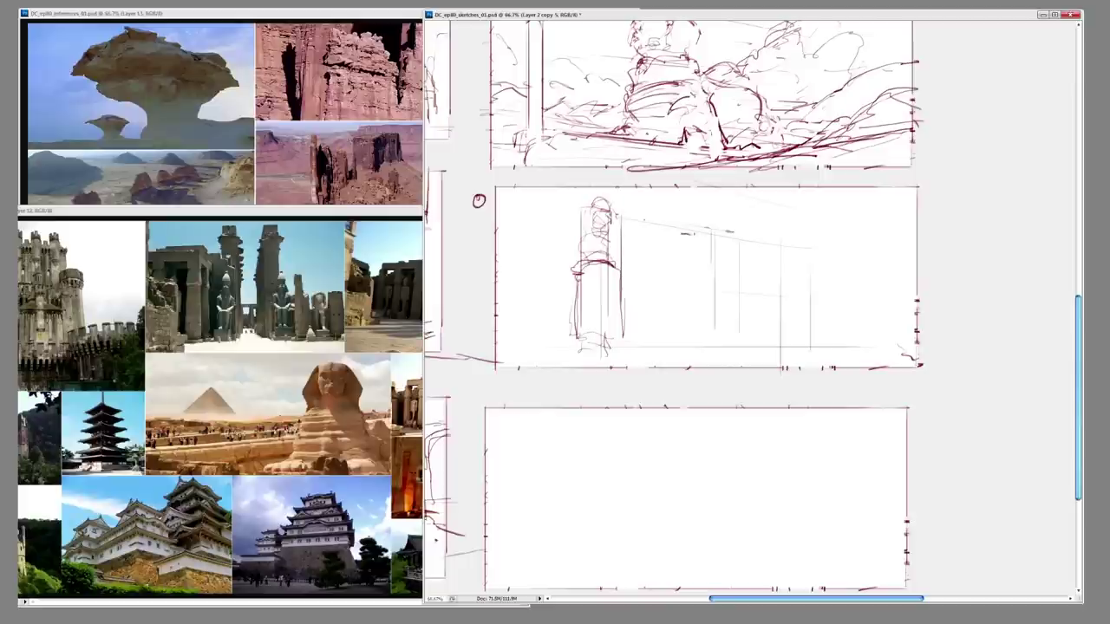
- Rough out a second seated statue near the twelfth frame's middle and mark the base lines under both statues
left_click_drag(704, 274, 725, 293)
left_click_drag(704, 319, 706, 338)
left_click_drag(728, 284, 734, 340)
left_click_drag(711, 335, 739, 344)
left_click_drag(581, 338, 740, 347)
left_click_drag(723, 345, 740, 352)
left_click_drag(723, 241, 721, 288)
left_click_drag(603, 350, 659, 352)
left_click_drag(610, 356, 640, 357)
- Scale the selected statue sketch slightly smaller with Free Transform, apply it and deselect
key("ctrl+t")
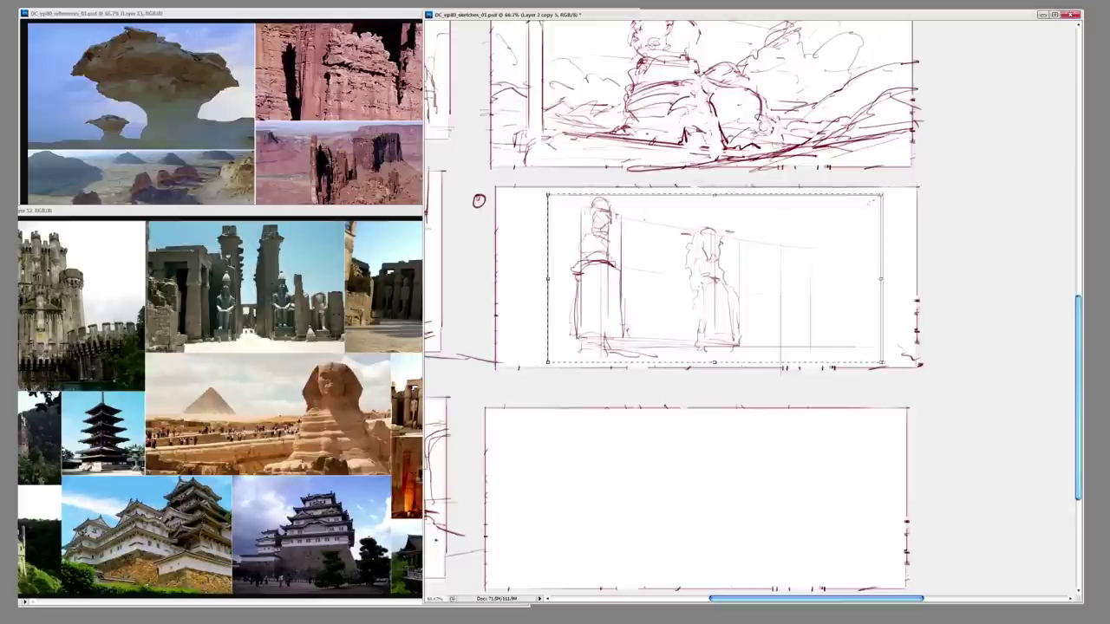
left_click_drag(789, 193, 771, 204)
key("Return")
key("ctrl+d")
- Sketch a tall pillar behind the second statue and extend the ground line beneath both statues
left_click_drag(684, 203, 684, 236)
left_click_drag(707, 202, 674, 331)
left_click_drag(668, 242, 668, 305)
left_click_drag(659, 247, 659, 337)
left_click_drag(572, 348, 614, 352)
left_click_drag(657, 356, 749, 364)
left_click_drag(749, 364, 831, 371)
left_click_drag(617, 345, 661, 340)
left_click_drag(569, 335, 586, 332)
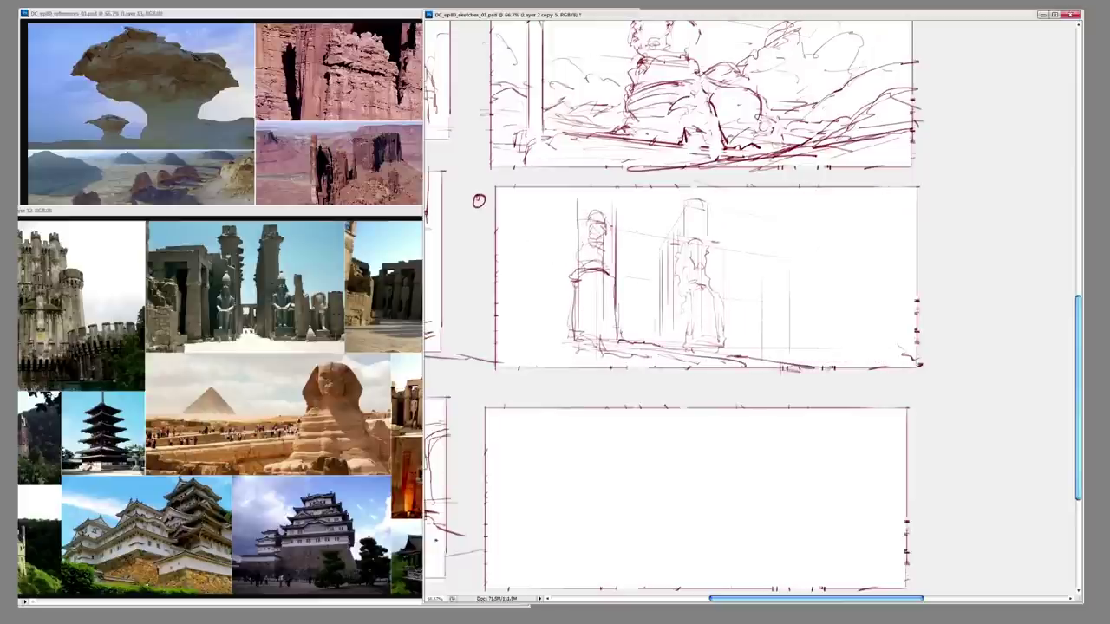
- Add columns and a bold ruined doorway at the twelfth frame's left edge, and darken the statues' bases
mouse_move(525, 251)
left_mouse_down()
mouse_move(572, 259)
mouse_move(557, 333)
left_mouse_up()
left_click_drag(565, 267, 565, 335)
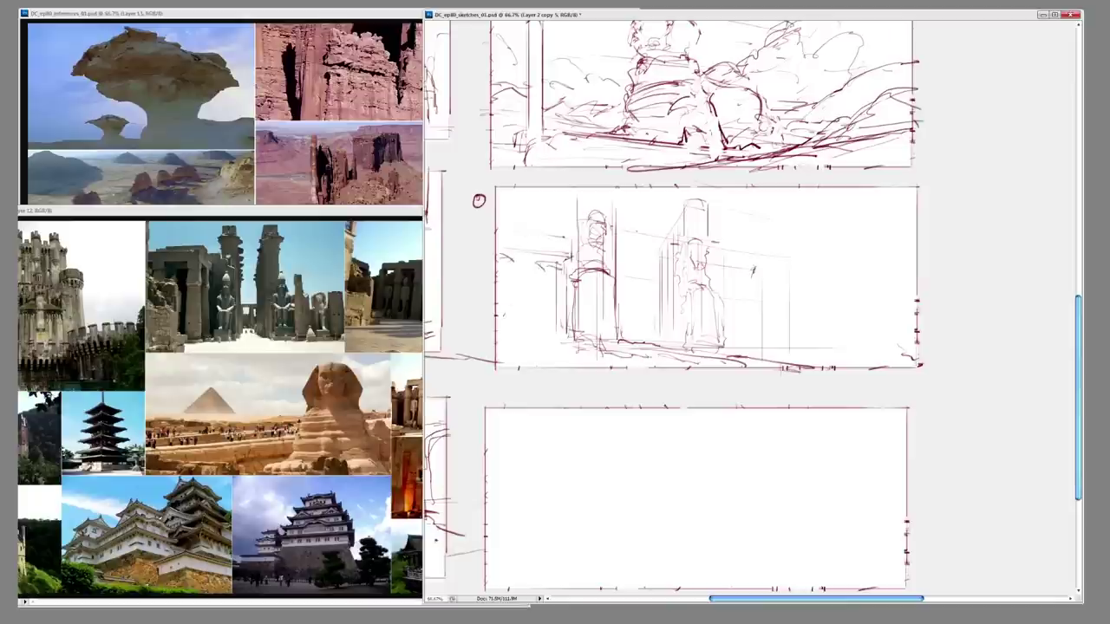
mouse_move(496, 270)
left_mouse_down()
mouse_move(525, 273)
mouse_move(543, 366)
left_mouse_up()
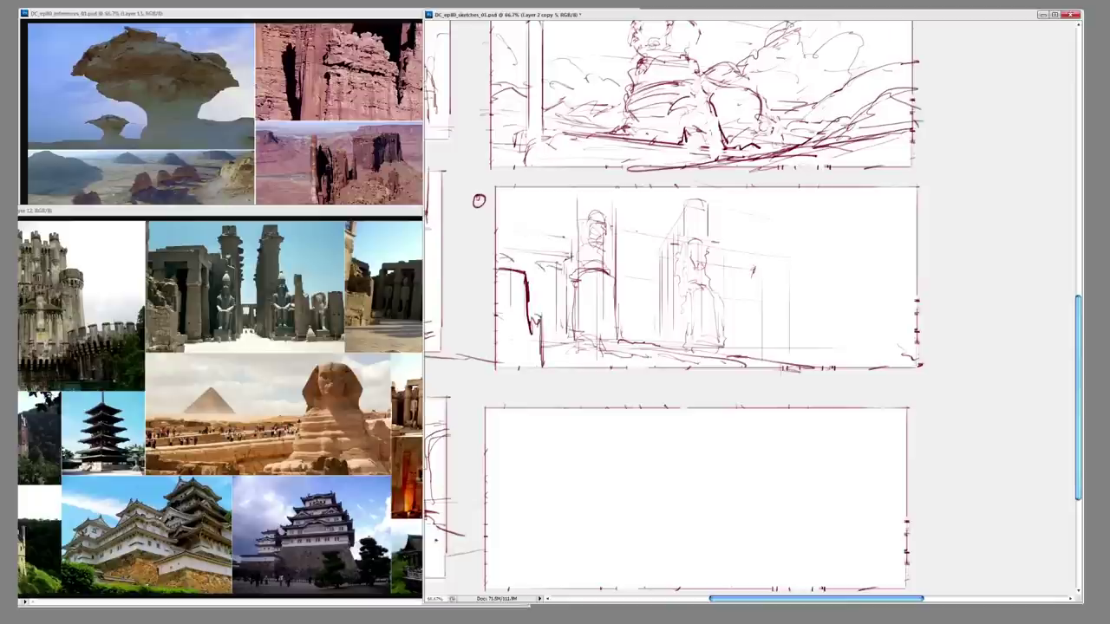
left_click_drag(565, 333, 733, 343)
left_click_drag(623, 311, 664, 312)
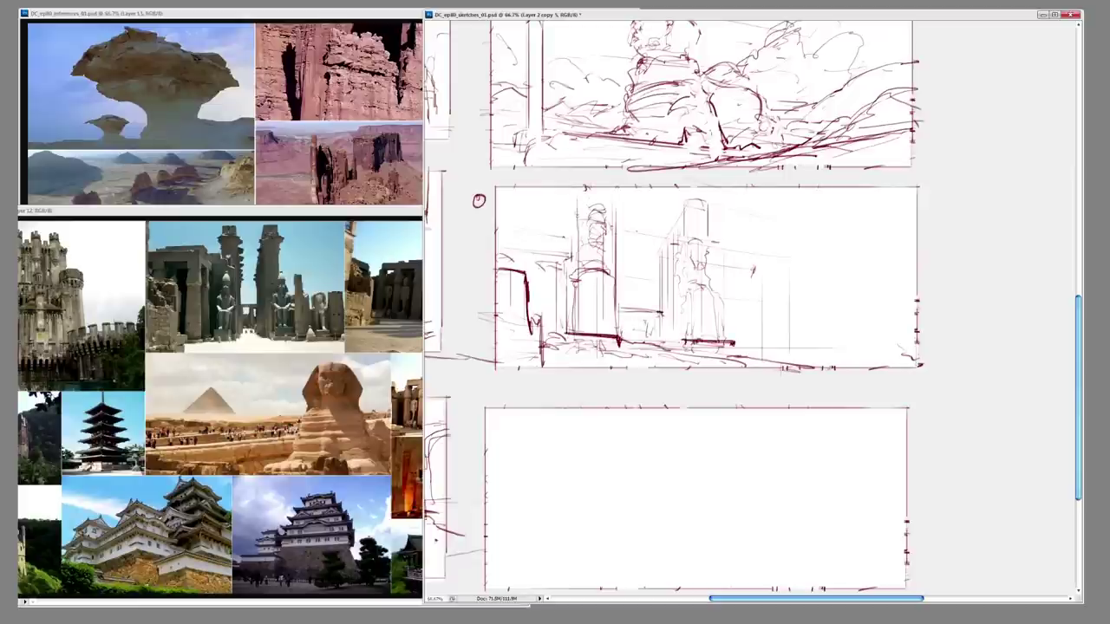
- Draw the left temple's roof beam, firm up both statues' contours, and add ground lines past the second statue
left_click_drag(490, 241, 565, 232)
left_click_drag(575, 212, 579, 329)
left_click_drag(693, 260, 690, 249)
left_click_drag(645, 335, 697, 356)
left_click_drag(709, 342, 848, 349)
left_click_drag(714, 277, 716, 326)
left_click_drag(714, 293, 731, 333)
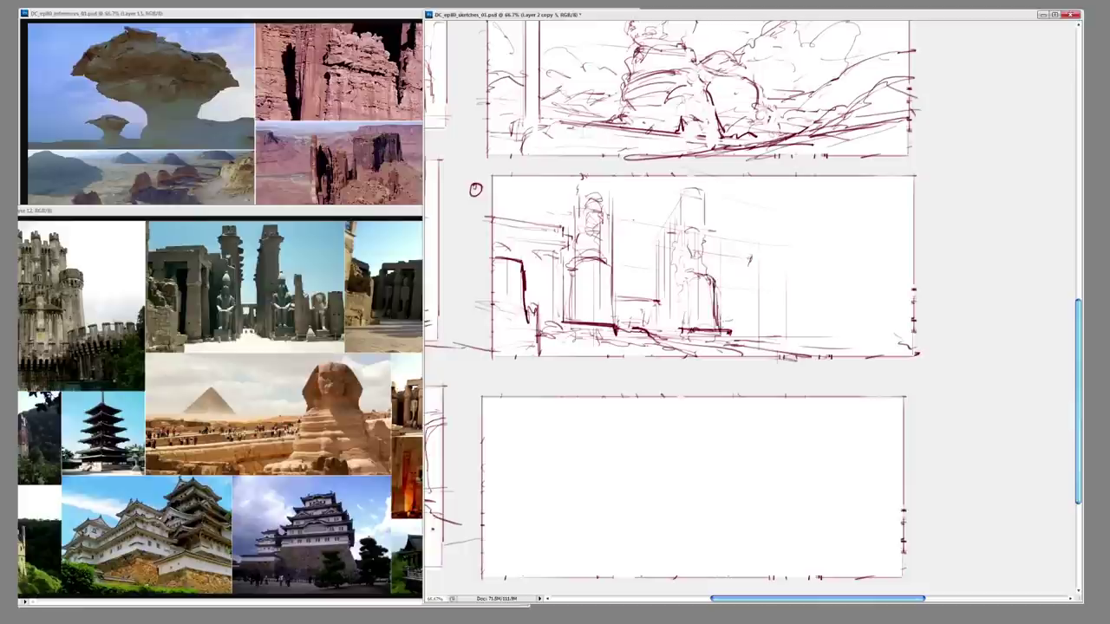
- Sketch distant ruins at the right of the twelfth frame and a ground line running to its edge
left_click_drag(779, 306, 785, 283)
mouse_move(754, 310)
left_mouse_down()
mouse_move(771, 286)
mouse_move(797, 291)
mouse_move(822, 329)
left_mouse_up()
left_click_drag(860, 325, 910, 327)
left_click_drag(801, 330, 929, 326)
left_click_drag(742, 333, 818, 329)
left_click_drag(694, 260, 704, 271)
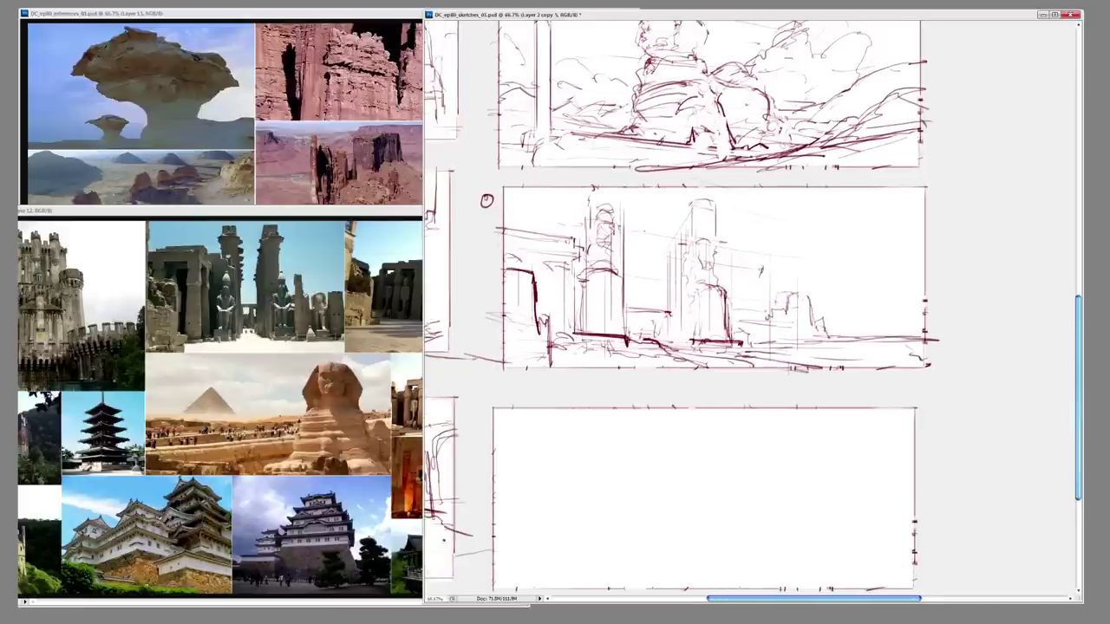
- Reinforce the edges of both pillars and thicken the left temple's roof beams with bold lines
mouse_move(692, 196)
left_mouse_down()
mouse_move(663, 242)
mouse_move(669, 312)
left_mouse_up()
left_click_drag(624, 243, 625, 319)
left_click_drag(659, 336, 690, 367)
left_click_drag(711, 355, 746, 364)
left_click_drag(693, 260, 720, 263)
left_click_drag(497, 229, 535, 234)
left_click_drag(508, 227, 575, 247)
left_click_drag(494, 248, 577, 255)
left_click_drag(514, 203, 510, 181)
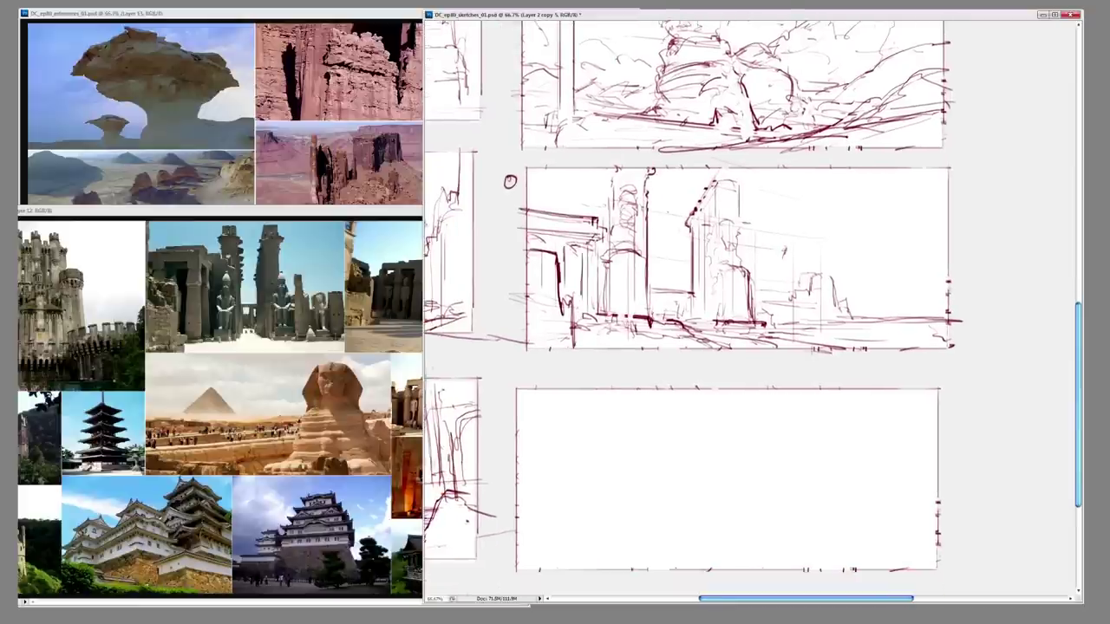
- Refine the distant ruins, darken the second pillar's shaded side, and add ground strokes at the right of the twelfth frame
mouse_move(510, 181)
left_mouse_down()
mouse_move(476, 198)
mouse_move(477, 222)
left_mouse_up()
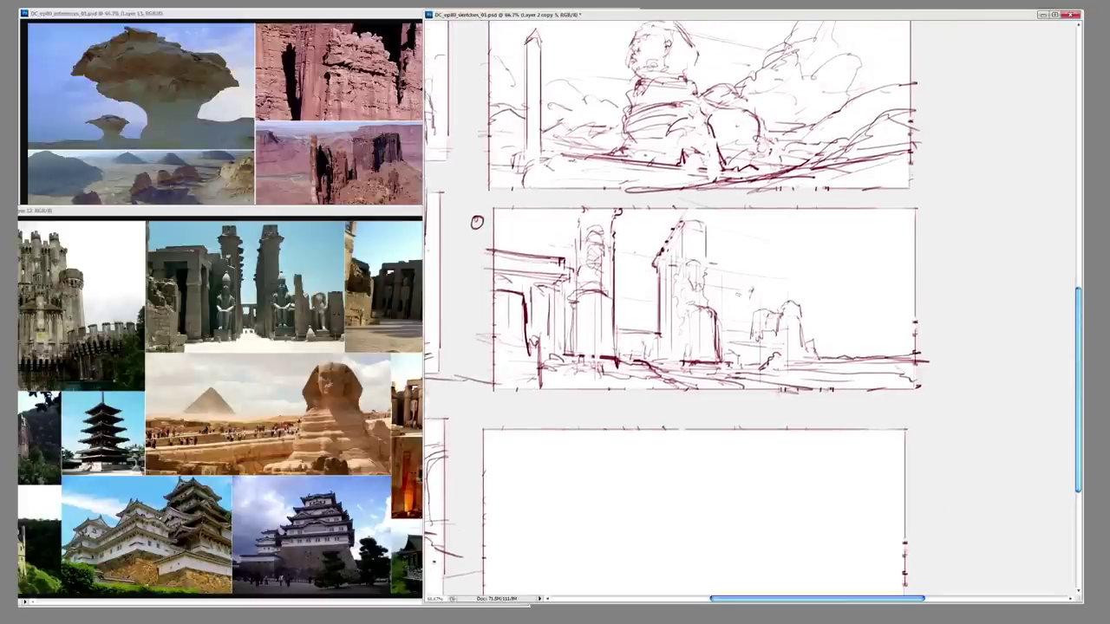
left_click_drag(824, 336, 815, 359)
left_click_drag(738, 334, 755, 343)
left_click_drag(666, 293, 666, 360)
left_click_drag(664, 274, 664, 357)
left_click_drag(660, 267, 660, 341)
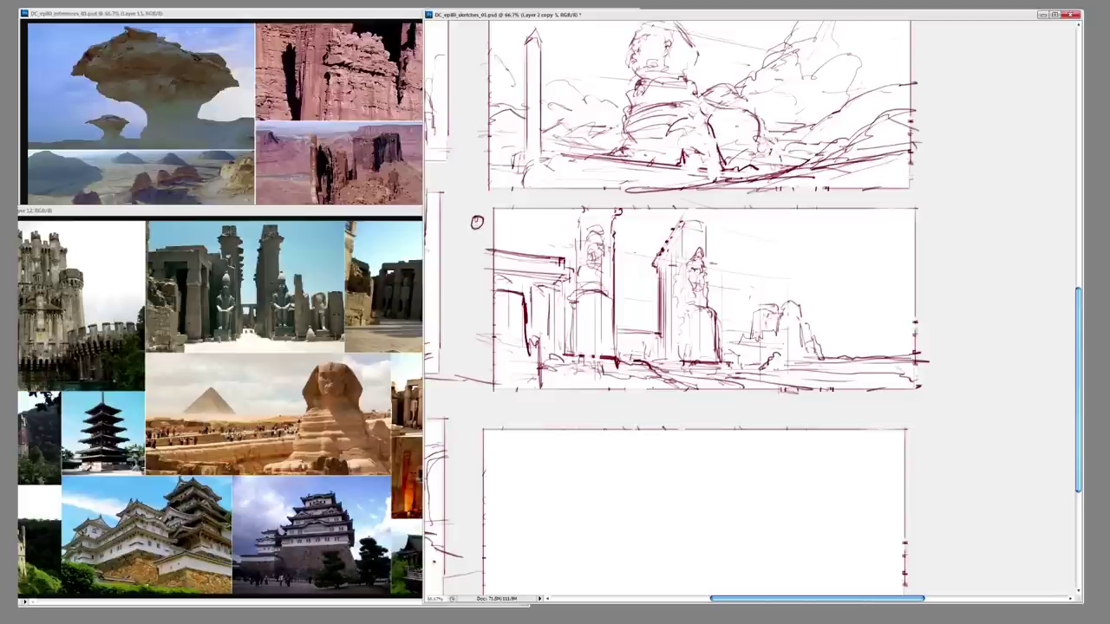
left_click_drag(804, 348, 912, 352)
left_click_drag(710, 291, 742, 307)
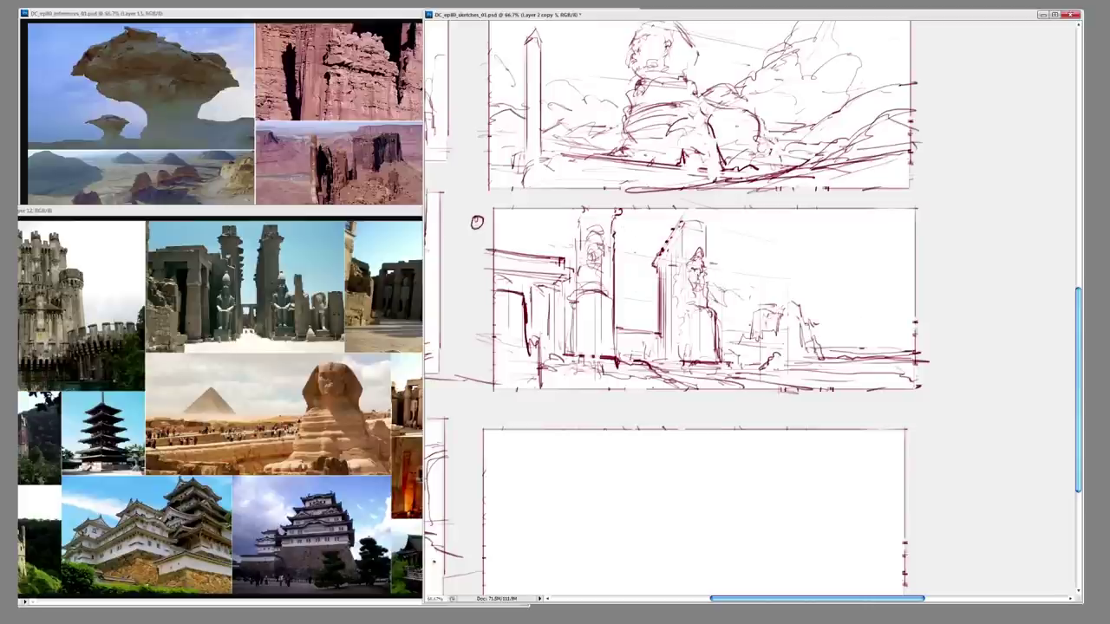
- Draw a gabled shape between the pillars, mountain slopes behind the ruins, and diagonal strokes above the left temple
mouse_move(617, 250)
left_mouse_down()
mouse_move(642, 224)
mouse_move(744, 305)
mouse_move(817, 270)
left_mouse_up()
mouse_move(756, 296)
left_mouse_down()
mouse_move(805, 270)
mouse_move(907, 259)
left_mouse_up()
mouse_move(825, 303)
left_mouse_down()
mouse_move(926, 211)
mouse_move(863, 235)
left_mouse_up()
left_click_drag(901, 306, 823, 337)
left_click_drag(924, 333, 706, 341)
left_click_drag(518, 203, 553, 255)
left_click_drag(535, 222, 553, 253)
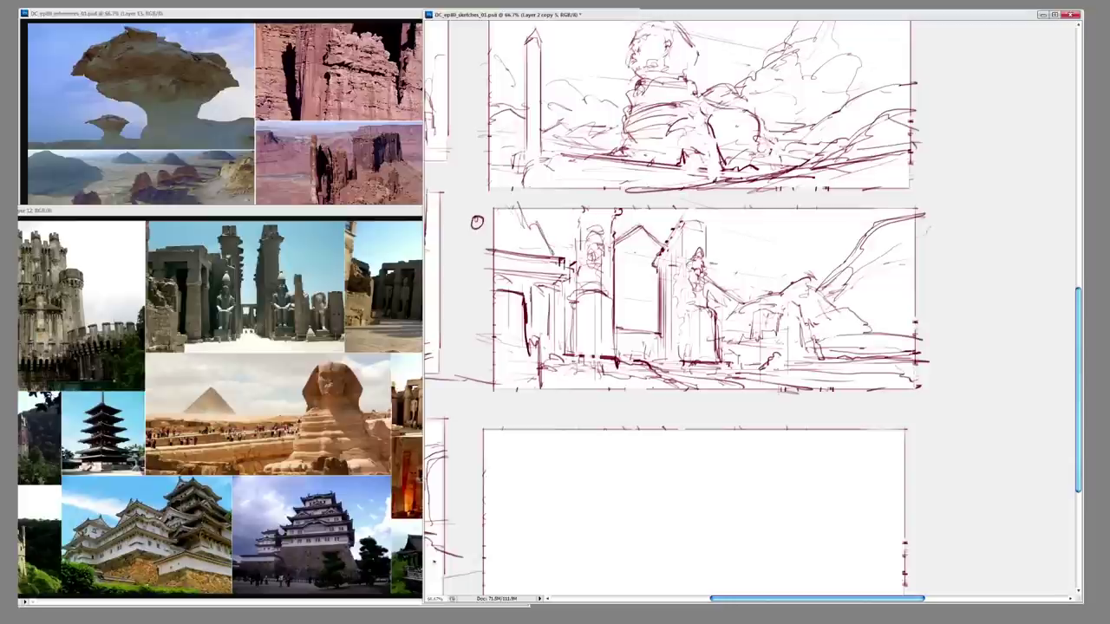
- Add ridge lines and slope contours to the mountains behind the second statue
mouse_move(742, 305)
left_mouse_down()
mouse_move(822, 274)
mouse_move(834, 298)
left_mouse_up()
left_click_drag(728, 274, 857, 248)
mouse_move(707, 277)
left_mouse_down()
mouse_move(733, 285)
mouse_move(760, 262)
mouse_move(849, 256)
left_mouse_up()
mouse_move(718, 295)
left_mouse_down()
mouse_move(763, 270)
mouse_move(773, 320)
left_mouse_up()
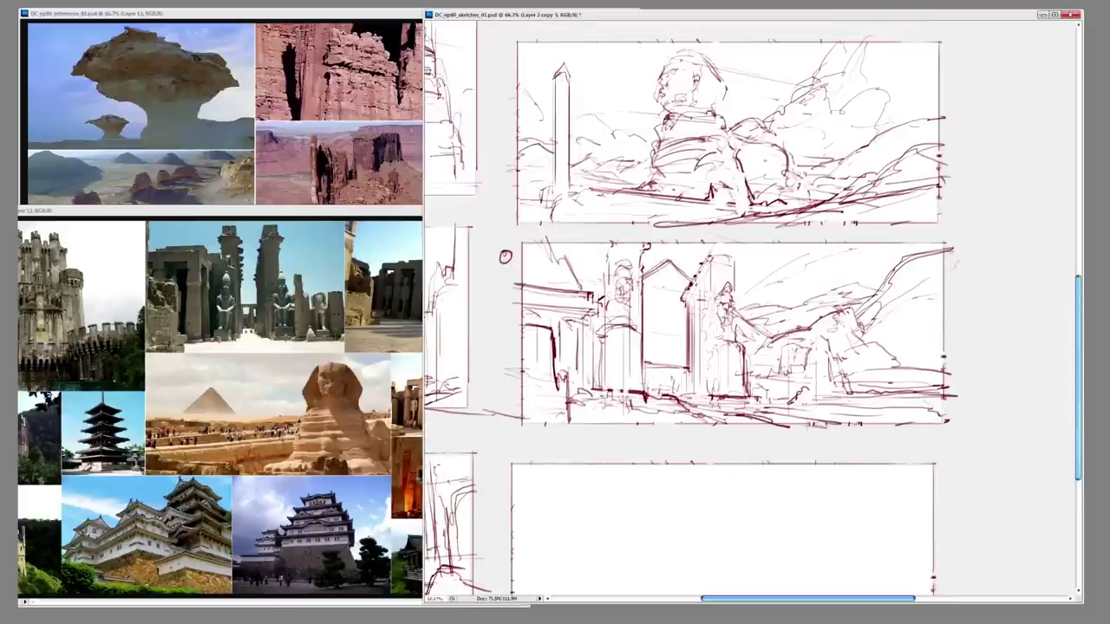
- Undo the last stroke and sketch a steep rocky cliff descending at the right edge of the twelfth frame
key("ctrl+z")
mouse_move(907, 243)
left_mouse_down()
mouse_move(864, 309)
mouse_move(972, 371)
left_mouse_up()
left_click_drag(780, 346, 763, 323)
left_click_drag(850, 343, 884, 368)
mouse_move(864, 355)
left_mouse_down()
mouse_move(954, 392)
mouse_move(950, 406)
left_mouse_up()
left_click_drag(843, 395, 917, 406)
left_click_drag(763, 347, 813, 351)
- Lay bold foreground strokes along the twelfth frame's lower edge and refine the mountain and pillar contours
left_click_drag(863, 404, 948, 425)
left_click_drag(780, 346, 848, 341)
mouse_move(744, 387)
left_mouse_down()
mouse_move(693, 404)
mouse_move(644, 399)
left_mouse_up()
left_click_drag(849, 340, 797, 323)
left_click_drag(662, 389, 698, 379)
left_click_drag(780, 347, 773, 364)
left_click_drag(732, 404, 759, 390)
left_click_drag(780, 347, 732, 396)
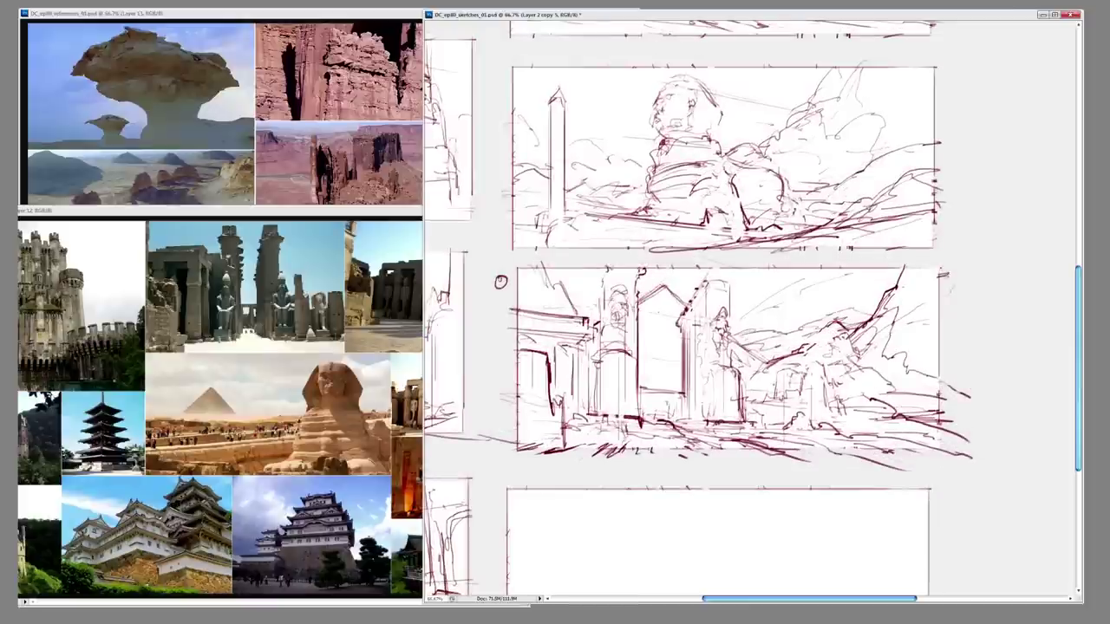
left_click_drag(815, 334, 872, 329)
mouse_move(650, 283)
left_mouse_down()
mouse_move(678, 262)
mouse_move(660, 298)
left_mouse_up()
left_click_drag(697, 270, 696, 302)
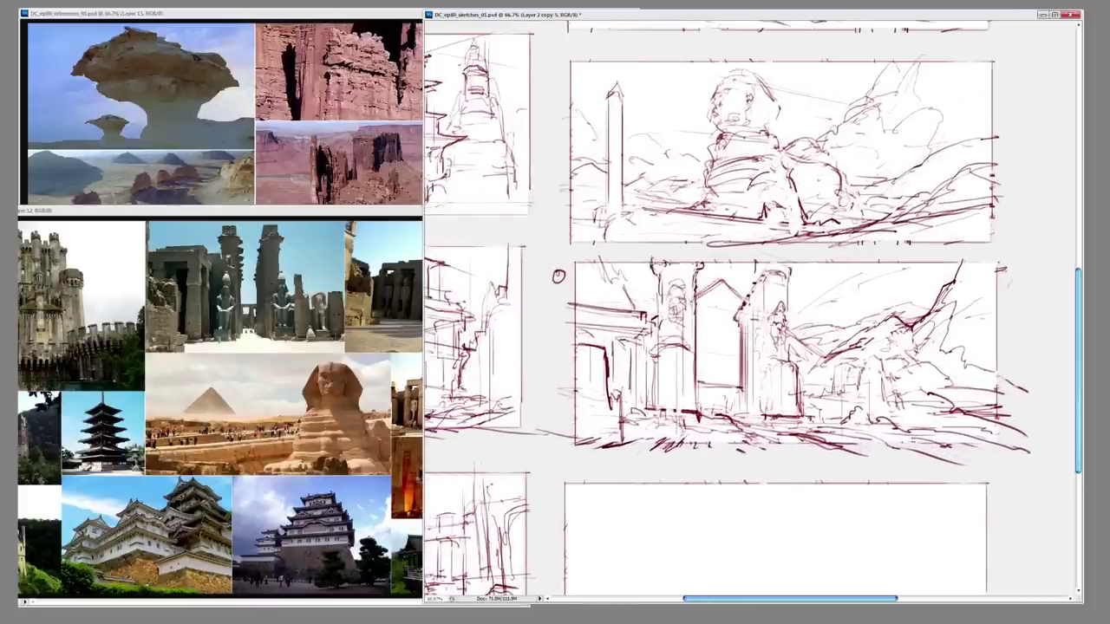
- Mark circled numbers beside the twelfth frame and the bottom frame of the left column
key("ctrl+minus")
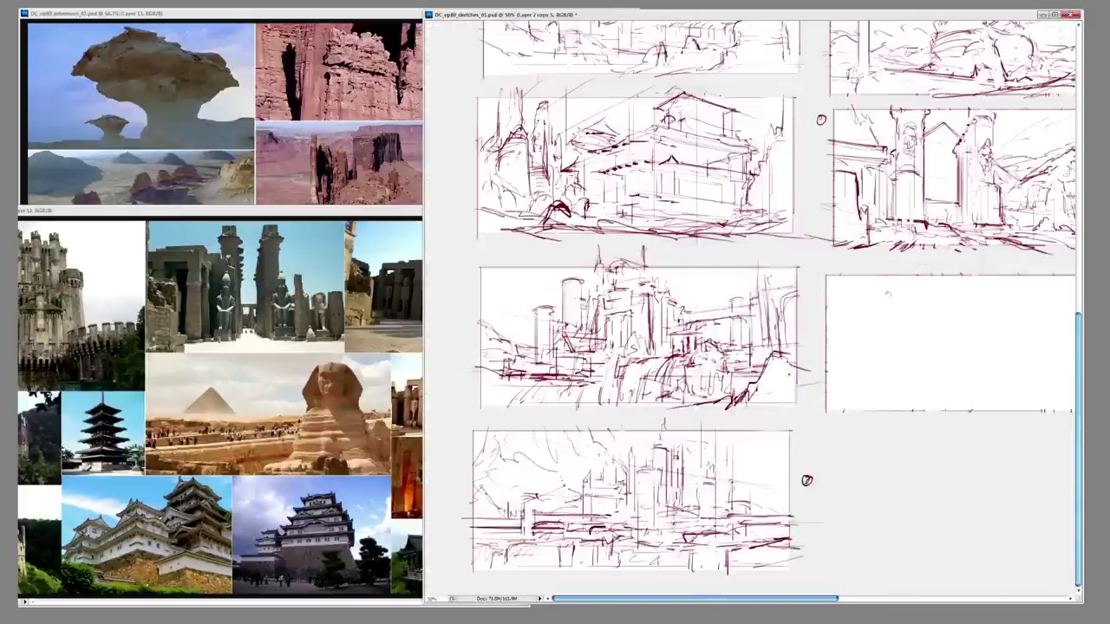
scroll(966, 364, "up", 5)
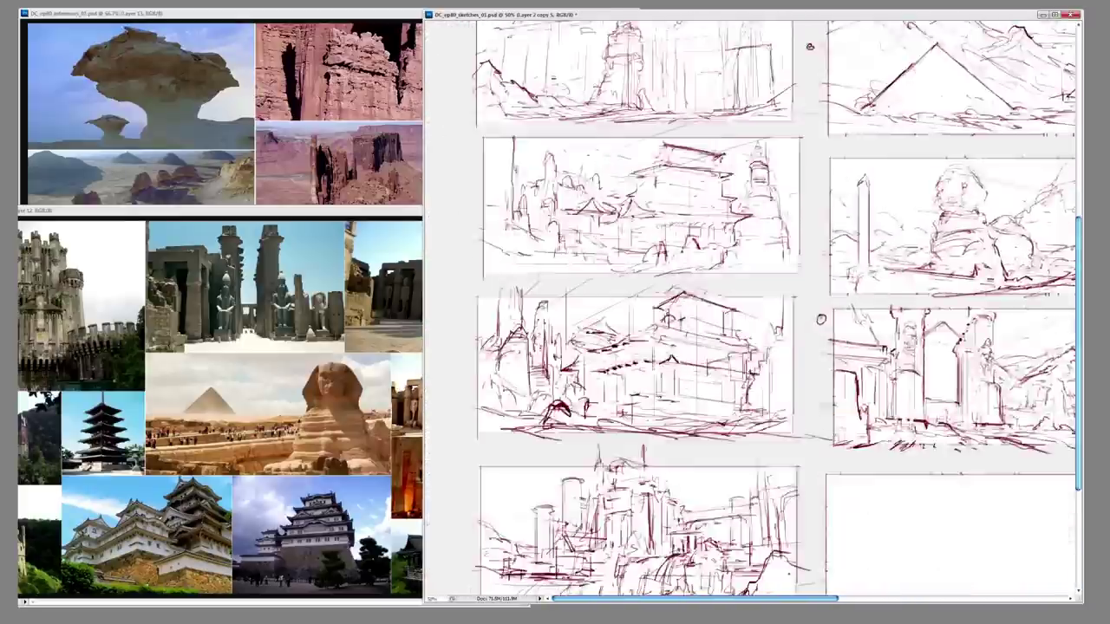
scroll(806, 479, "down", 5)
scroll(752, 303, "right", 3)
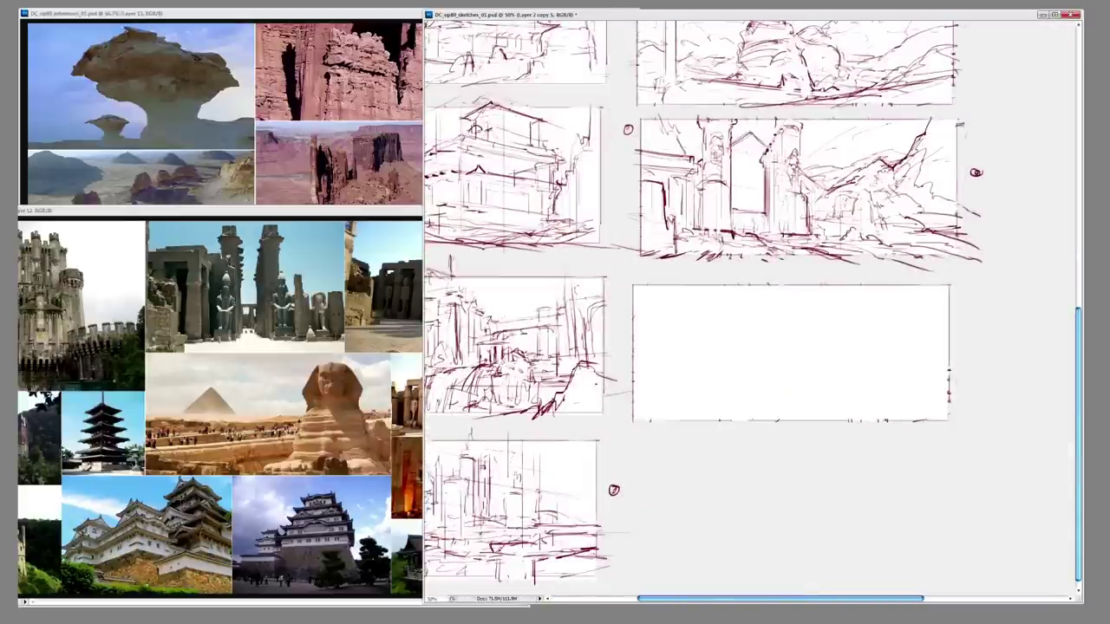
scroll(752, 303, "up", 2)
key("ctrl+plus")
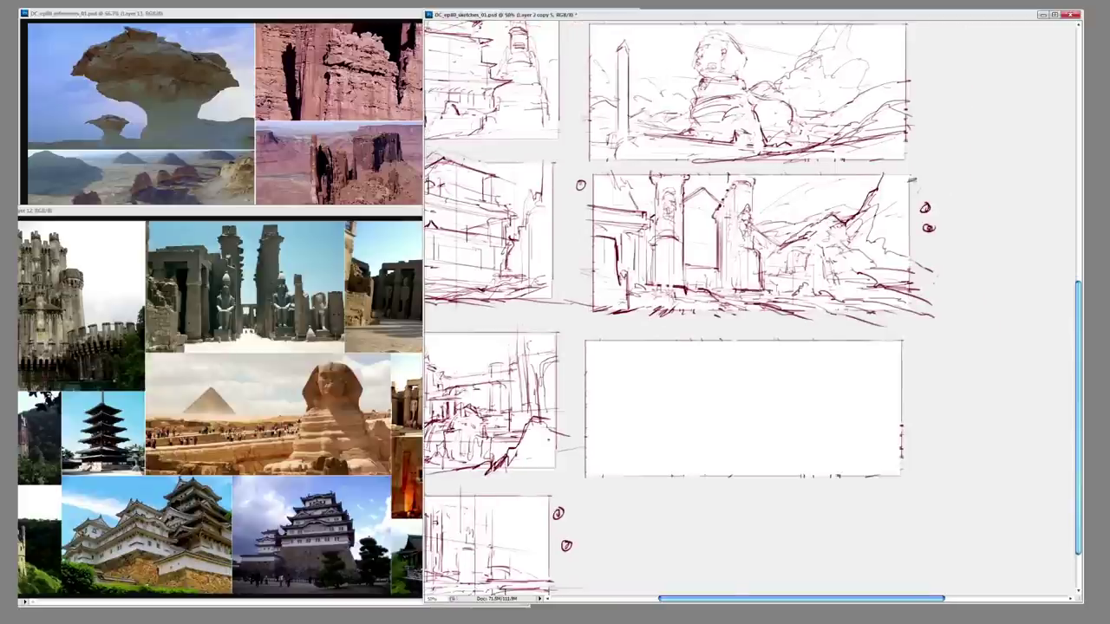
- Write the note "CASTLE" beside the bottom left-column frame and "EGYPT." beside the twelfth frame
key("ctrl+minus")
scroll(753, 304, "down", 3)
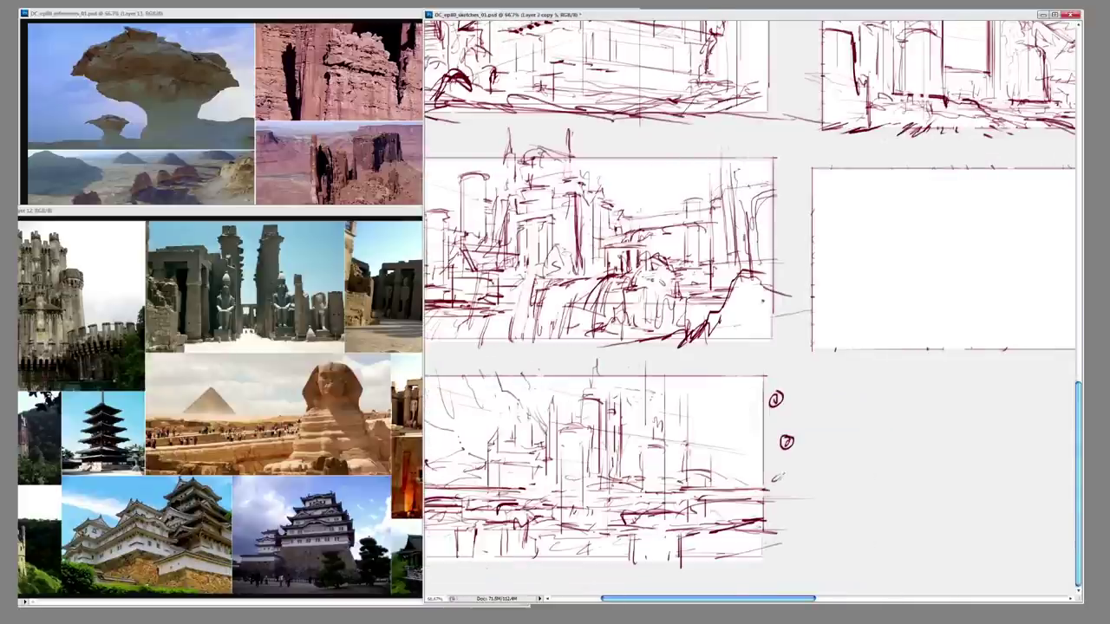
scroll(753, 303, "up", 3)
scroll(768, 501, "right", 4)
scroll(768, 501, "up", 2)
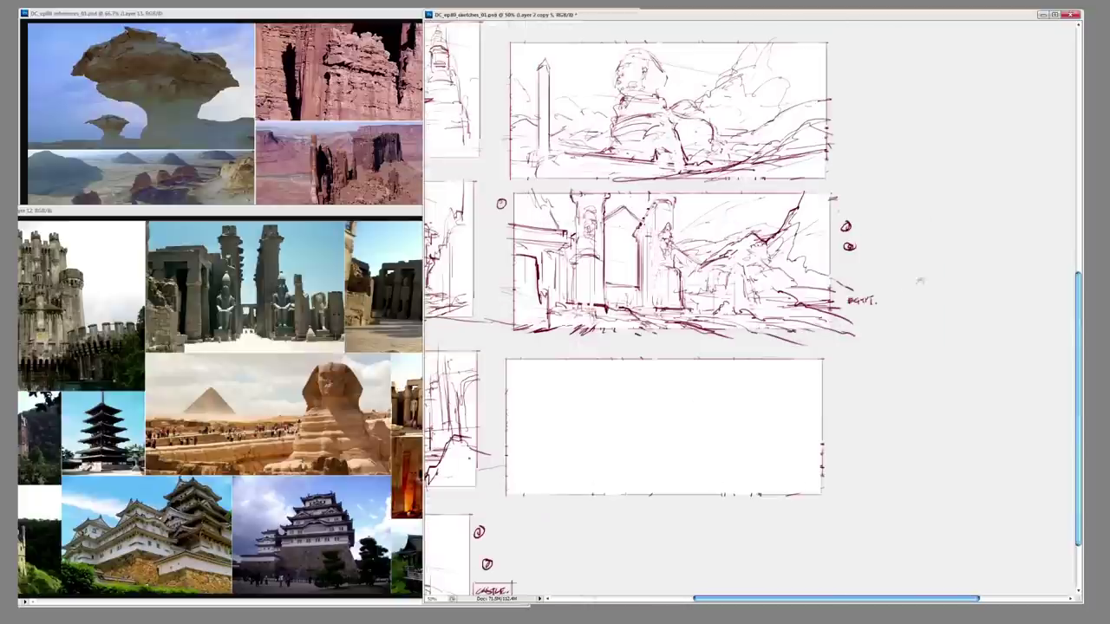
- Lay faint vertical and diagonal perspective guide lines across the empty frame below the "EGYPT." sketch
scroll(752, 310, "left", 5)
scroll(753, 311, "up", 2)
key("ctrl+Tab")
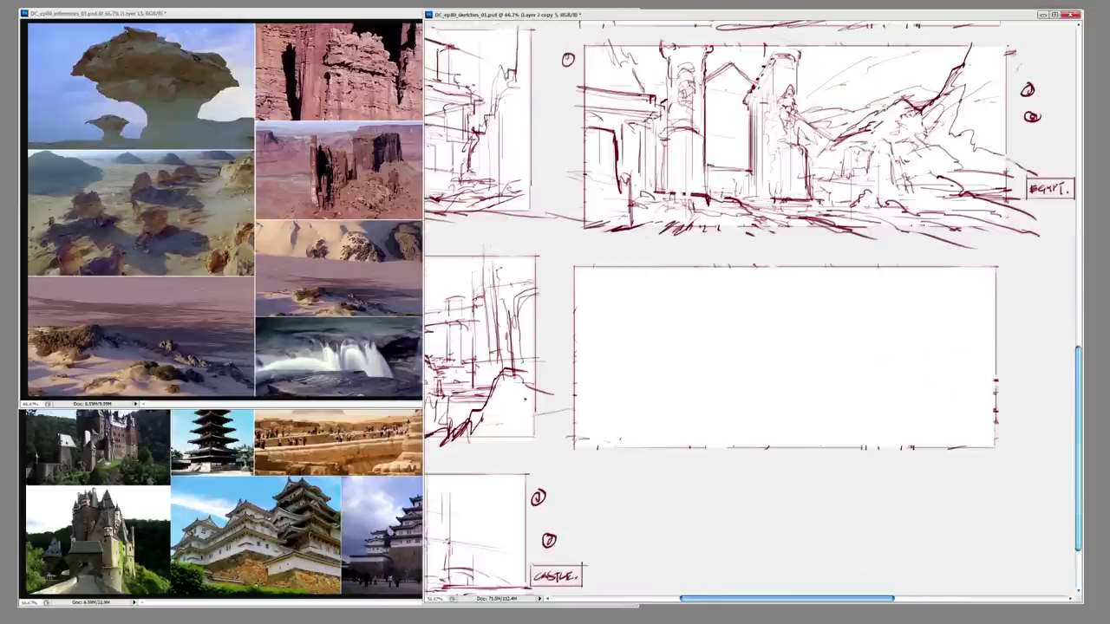
left_click_drag(732, 288, 725, 459)
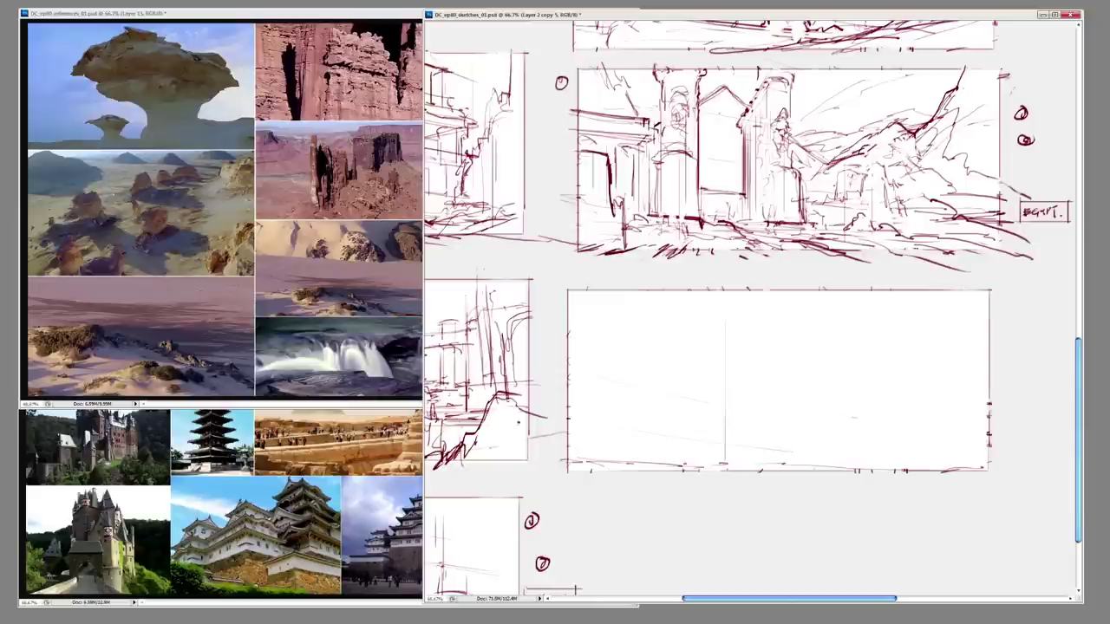
left_click_drag(721, 307, 966, 376)
left_click_drag(660, 455, 841, 454)
left_click_drag(779, 420, 857, 417)
left_click_drag(675, 392, 840, 371)
mouse_move(723, 347)
left_mouse_down()
mouse_move(818, 337)
mouse_move(812, 423)
left_mouse_up()
left_click_drag(892, 342, 892, 423)
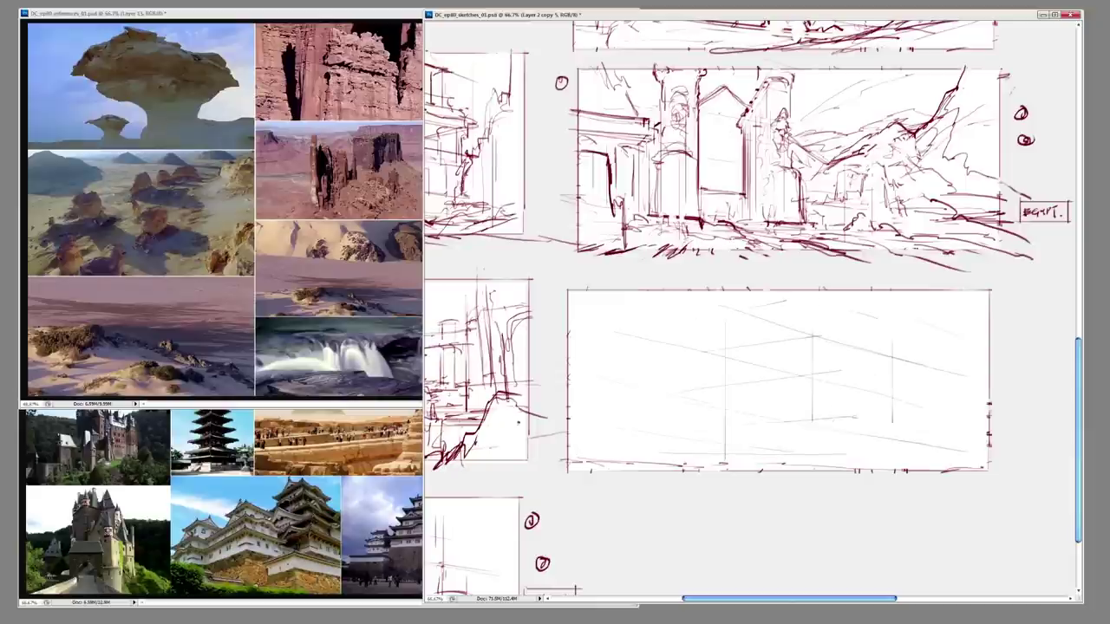
- Block in the stepped base walls and upright corners of a building complex around the frame's center
left_click_drag(733, 428, 813, 419)
left_click_drag(734, 427, 734, 456)
left_click_drag(813, 420, 883, 431)
left_click_drag(883, 432, 883, 462)
left_click_drag(749, 402, 813, 390)
left_click_drag(808, 388, 809, 420)
left_click_drag(905, 394, 905, 425)
left_click_drag(861, 333, 861, 385)
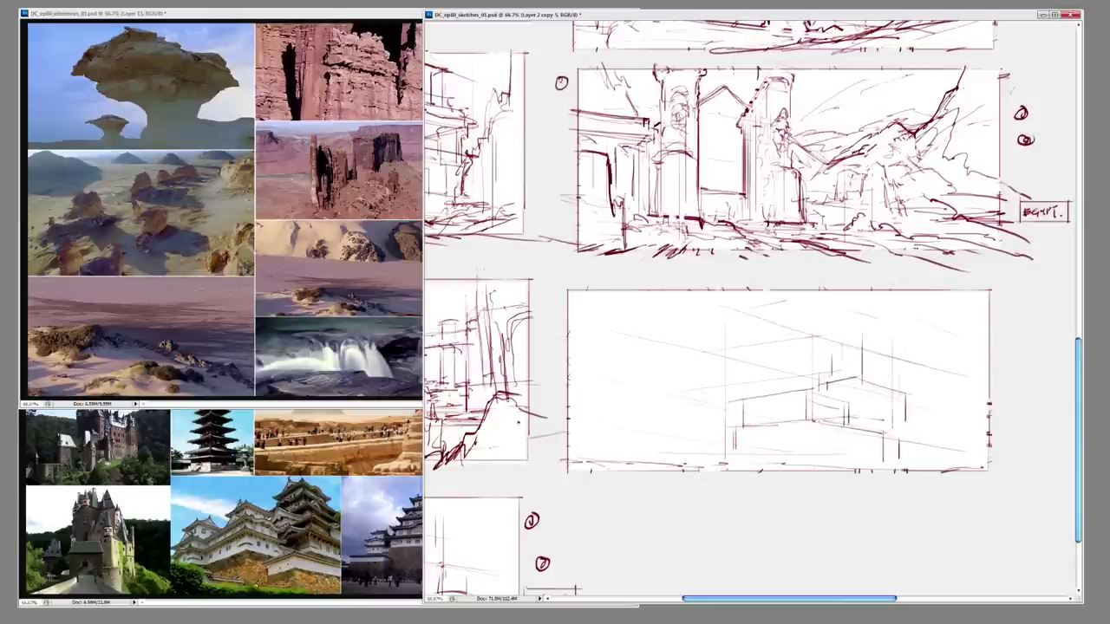
- Sketch the slanted rooflines of the tall pagoda and outline a smaller roofed building beside it
mouse_move(815, 338)
left_mouse_down()
mouse_move(867, 318)
mouse_move(905, 359)
mouse_move(910, 391)
left_mouse_up()
left_click_drag(816, 376, 924, 423)
left_click_drag(857, 400, 922, 421)
left_click_drag(752, 380, 754, 403)
left_click_drag(792, 376, 791, 399)
mouse_move(751, 380)
left_mouse_down()
mouse_move(801, 368)
mouse_move(813, 371)
mouse_move(789, 370)
mouse_move(803, 388)
left_mouse_up()
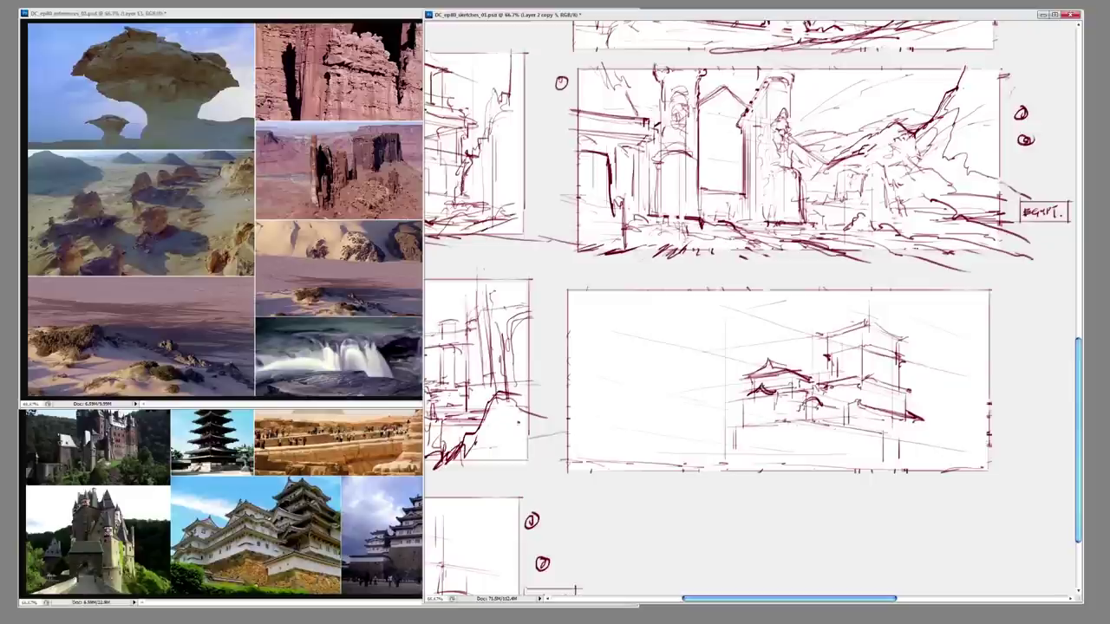
- Draw base lines under the pagoda and add a small roofed gate tower with steps on its left side
left_click_drag(805, 437, 846, 442)
left_click_drag(821, 444, 917, 454)
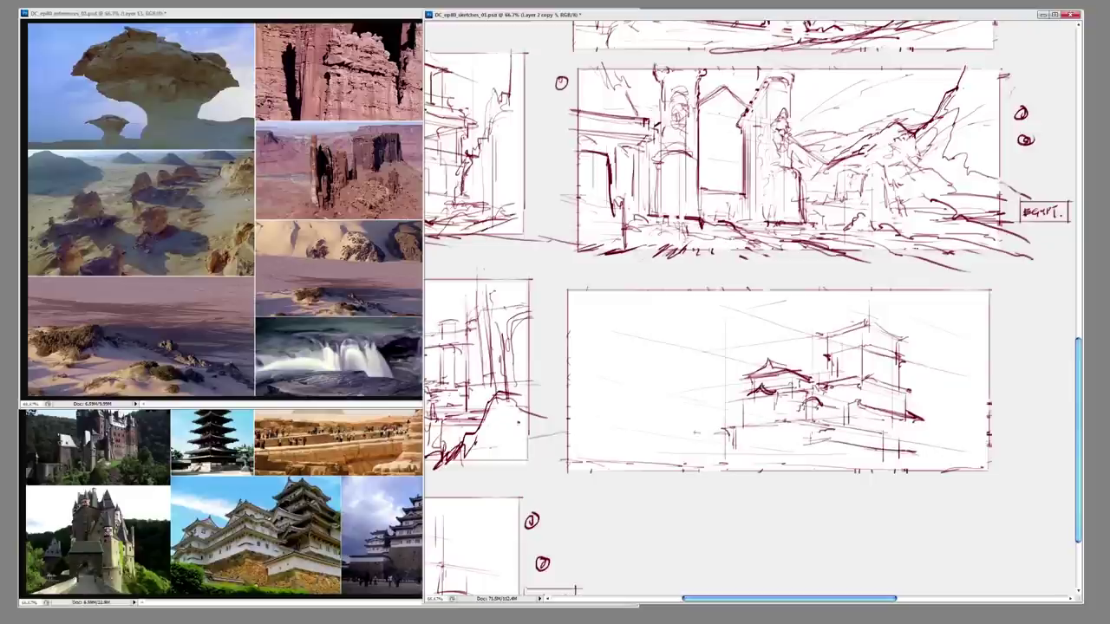
mouse_move(702, 376)
left_mouse_down()
mouse_move(704, 433)
mouse_move(737, 368)
mouse_move(716, 443)
left_mouse_up()
mouse_move(725, 394)
left_mouse_down()
mouse_move(725, 449)
mouse_move(733, 430)
mouse_move(699, 430)
left_mouse_up()
mouse_move(704, 413)
left_mouse_down()
mouse_move(686, 441)
mouse_move(703, 427)
left_mouse_up()
left_click_drag(666, 435, 716, 432)
left_click_drag(662, 442, 706, 439)
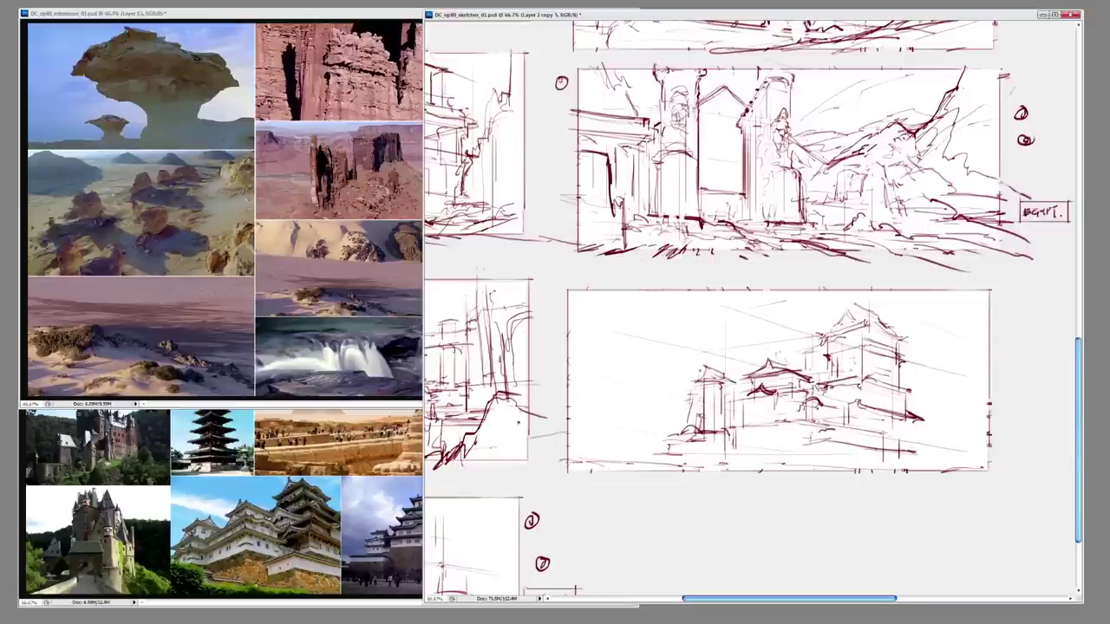
- Stroke ground lines along the pagoda frame's lower edge and strengthen the pagoda's walls and upper roof
left_click_drag(813, 459, 907, 456)
left_click_drag(725, 466, 874, 453)
mouse_move(905, 419)
left_mouse_down()
mouse_move(907, 453)
mouse_move(957, 468)
left_mouse_up()
left_click_drag(912, 464, 995, 474)
left_click_drag(694, 470, 790, 465)
left_click_drag(825, 371, 826, 395)
left_click_drag(893, 364, 867, 340)
left_click_drag(659, 410, 706, 402)
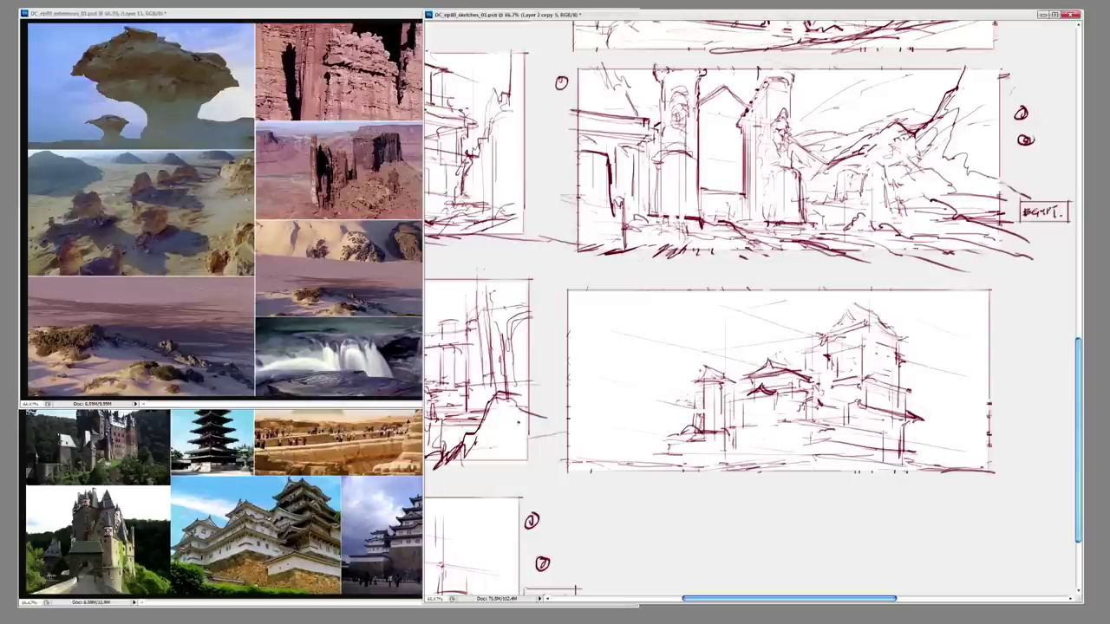
- Sketch a tall, jagged rock spire with vertical contours to the left of the pagoda buildings
left_click_drag(657, 337, 638, 407)
left_click_drag(640, 363, 617, 458)
left_click_drag(629, 414, 617, 456)
left_click_drag(664, 394, 666, 438)
left_click_drag(636, 362, 615, 456)
mouse_move(655, 312)
left_mouse_down()
mouse_move(633, 373)
mouse_move(649, 326)
left_mouse_up()
left_click_drag(650, 364, 628, 434)
left_click_drag(667, 371, 655, 442)
left_click_drag(624, 408, 607, 459)
- Add a small arch among the buildings and a dark cliff edge with rocks at the frame's right side
left_click_drag(747, 394, 751, 440)
mouse_move(751, 416)
left_mouse_down()
mouse_move(770, 439)
mouse_move(768, 461)
left_mouse_up()
left_click_drag(892, 451, 921, 435)
left_click_drag(596, 282, 583, 416)
mouse_move(940, 286)
left_mouse_down()
mouse_move(934, 372)
mouse_move(950, 409)
mouse_move(891, 471)
left_mouse_up()
left_click_drag(947, 390, 906, 452)
left_click_drag(931, 308, 910, 442)
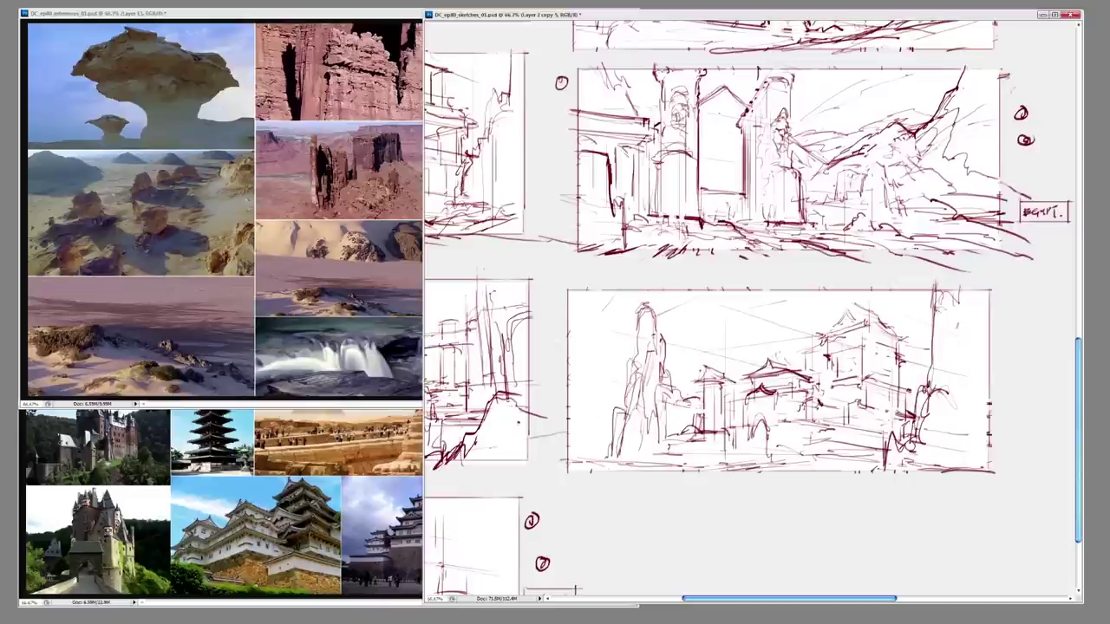
- Add a background peak, small foreground arches, ground lines and low rock spires at the pagoda frame's left edge
mouse_move(734, 331)
left_mouse_down()
mouse_move(722, 378)
mouse_move(750, 367)
left_mouse_up()
left_click_drag(848, 435, 869, 414)
mouse_move(822, 447)
left_mouse_down()
mouse_move(868, 425)
mouse_move(778, 467)
left_mouse_up()
left_click_drag(805, 459, 612, 458)
left_click_drag(572, 398, 593, 442)
left_click_drag(595, 432, 612, 444)
- Set up an empty wide frame below the pagoda sketch, cleared of drawing and ready for a new thumbnail
mouse_move(780, 260)
left_mouse_down()
mouse_move(767, 318)
mouse_move(798, 280)
left_mouse_up()
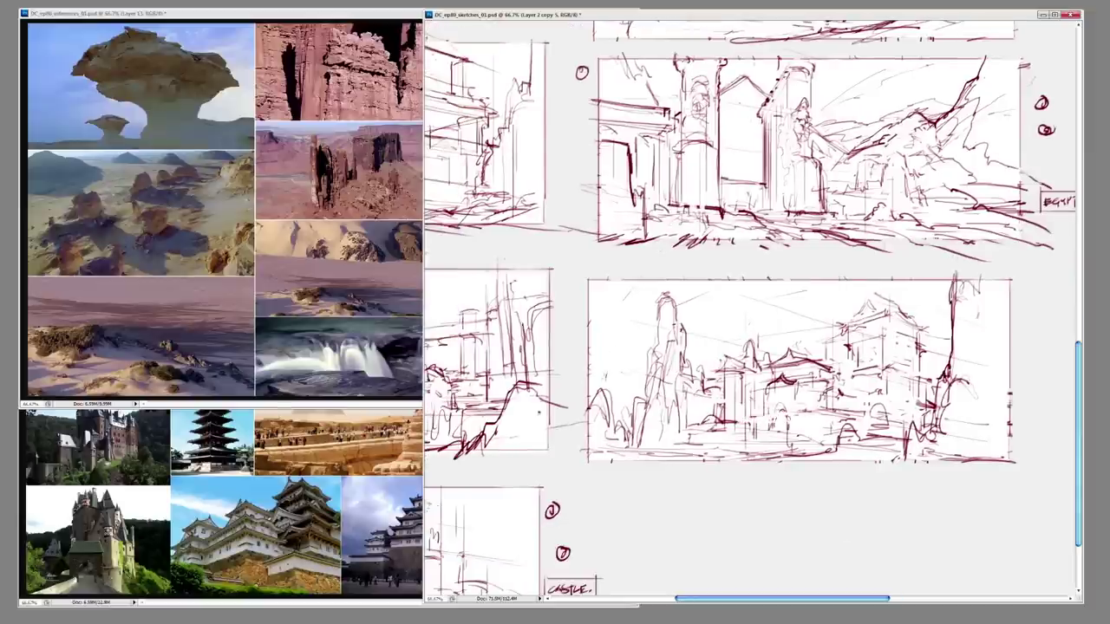
left_click_drag(617, 381, 633, 269)
mouse_move(595, 162)
left_mouse_down()
mouse_move(1053, 357)
mouse_move(1039, 559)
left_mouse_up()
key("Delete")
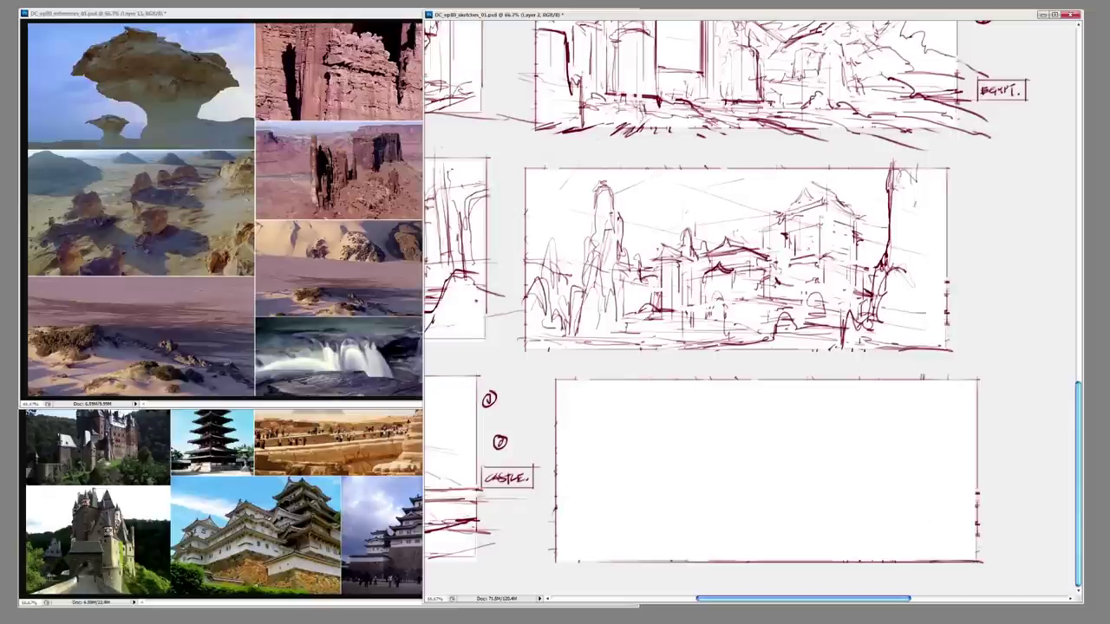
key("ctrl+j")
- Sketch horizontal ground contours and winding shorelines across the lower third of the new bottom frame
left_click_drag(823, 560, 866, 557)
left_click_drag(888, 556, 964, 552)
left_click_drag(582, 549, 692, 546)
left_click_drag(839, 554, 872, 552)
mouse_move(558, 544)
left_mouse_down()
mouse_move(698, 538)
mouse_move(804, 560)
left_mouse_up()
left_click_drag(860, 528, 972, 532)
left_click_drag(721, 500, 995, 538)
left_click_drag(631, 528, 750, 556)
left_click_drag(587, 514, 694, 557)
left_click_drag(711, 491, 879, 496)
left_click_drag(804, 494, 976, 485)
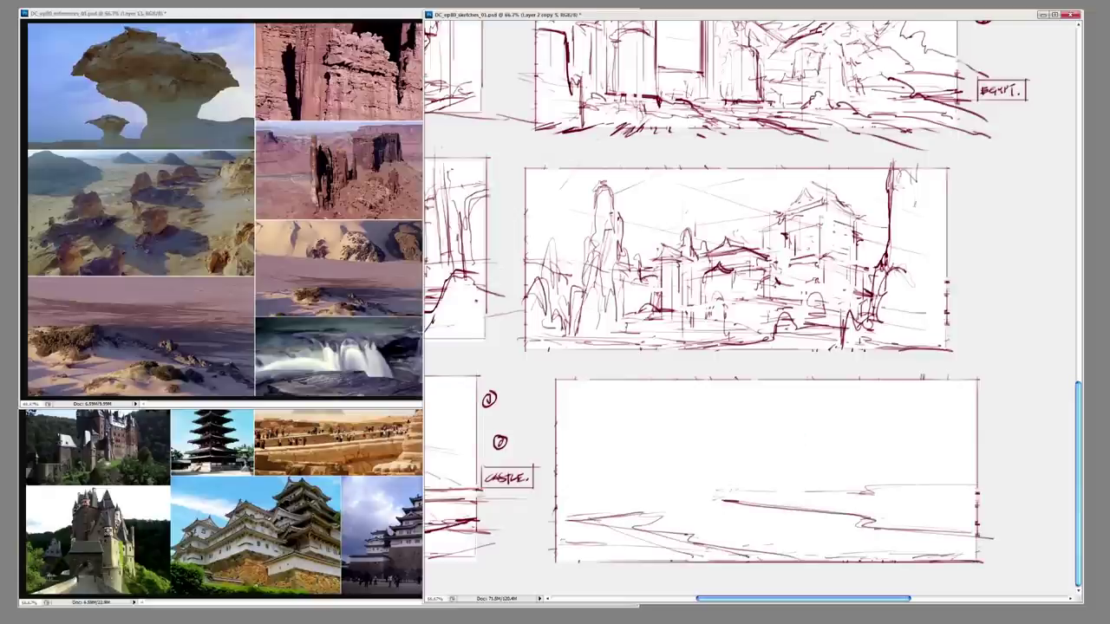
- Draw the horizon, darken the diagonal foreground bank and add a vertical guide in the bottom frame
left_click_drag(624, 497, 951, 497)
left_click_drag(826, 533, 943, 563)
mouse_move(723, 515)
left_mouse_down()
mouse_move(929, 560)
mouse_move(881, 565)
mouse_move(749, 532)
left_mouse_up()
left_click_drag(649, 527, 774, 564)
mouse_move(565, 511)
left_mouse_down()
mouse_move(657, 530)
mouse_move(734, 498)
left_mouse_up()
left_click_drag(702, 444, 703, 539)
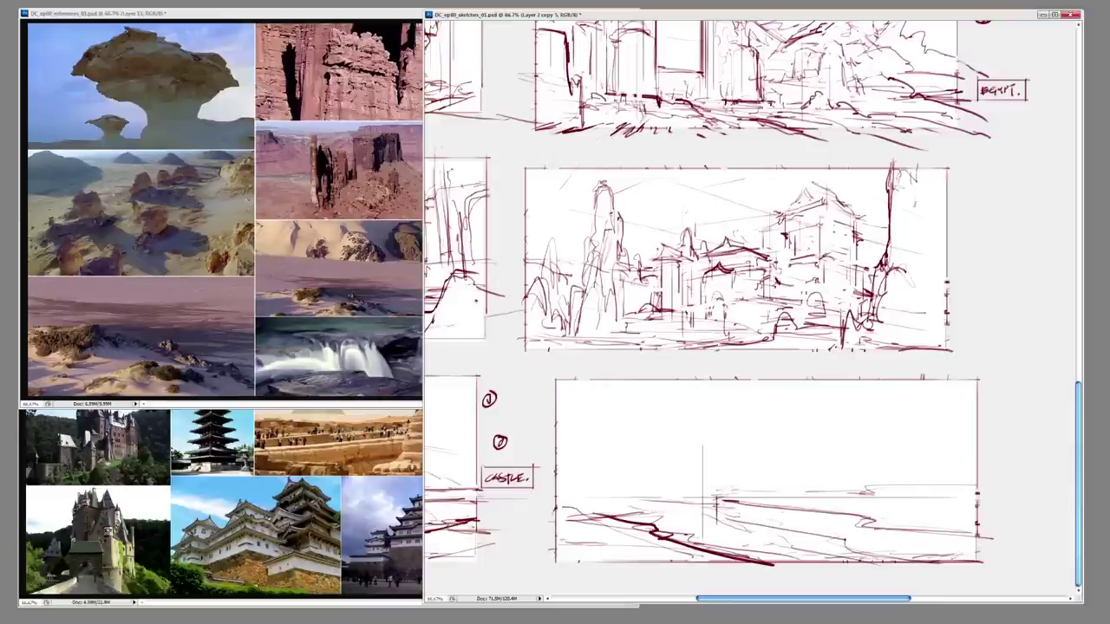
- Draw long sweeping perspective lines across the upper half of the bottom frame
left_click_drag(787, 474, 979, 463)
left_click_drag(806, 440, 893, 437)
left_click_drag(783, 434, 909, 420)
left_click_drag(742, 435, 853, 422)
left_click_drag(943, 416, 984, 413)
left_click_drag(763, 425, 843, 409)
left_click_drag(645, 416, 715, 411)
- Sketch a curved cliff edge at the bottom frame's left side and extend the foreground ground lines
mouse_move(586, 381)
left_mouse_down()
mouse_move(584, 400)
mouse_move(562, 418)
mouse_move(581, 437)
left_mouse_up()
left_click_drag(556, 449, 593, 456)
left_click_drag(599, 399, 613, 531)
mouse_move(607, 525)
left_mouse_down()
mouse_move(676, 560)
mouse_move(714, 558)
left_mouse_up()
mouse_move(742, 522)
left_mouse_down()
mouse_move(1014, 548)
mouse_move(799, 512)
left_mouse_up()
left_click_drag(850, 520, 948, 534)
- Block in a multi-tiered pagoda on the bottom frame's left half with wall verticals and short roof edges
left_click_drag(720, 465, 721, 519)
left_click_drag(644, 491, 679, 493)
left_click_drag(631, 455, 731, 470)
left_click_drag(711, 404, 712, 510)
mouse_move(708, 458)
left_mouse_down()
mouse_move(728, 461)
mouse_move(723, 494)
left_mouse_up()
left_click_drag(704, 421, 718, 430)
left_click_drag(640, 389, 660, 386)
left_click_drag(636, 422, 655, 420)
left_click_drag(651, 430, 651, 456)
left_click_drag(636, 456, 656, 459)
left_click_drag(614, 426, 625, 421)
left_click_drag(612, 458, 627, 455)
- Draw the tier dividers, lower walls and base of the left pagoda in the bottom frame
left_click_drag(638, 460, 631, 491)
left_click_drag(652, 438, 714, 432)
mouse_move(655, 469)
left_mouse_down()
mouse_move(721, 460)
mouse_move(711, 465)
left_mouse_up()
mouse_move(702, 470)
left_mouse_down()
mouse_move(706, 499)
mouse_move(721, 487)
mouse_move(718, 526)
left_mouse_up()
left_click_drag(659, 522, 721, 507)
left_click_drag(704, 511, 706, 522)
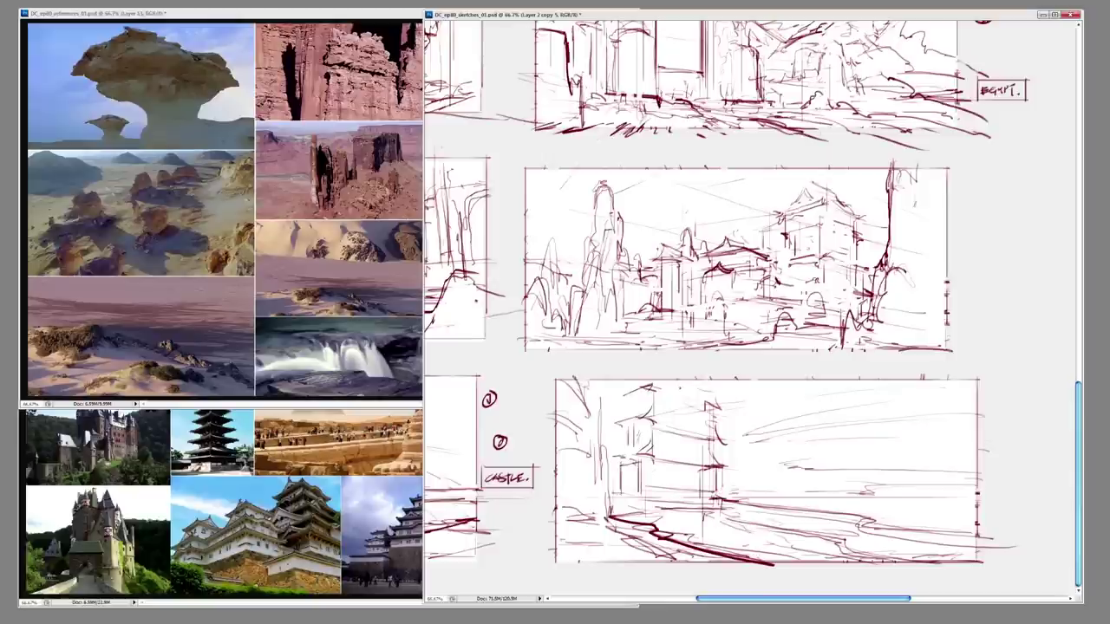
- Add an arched gable, roof eaves and lower roof extensions to the left pagoda's tiers
mouse_move(668, 463)
left_mouse_down()
mouse_move(706, 456)
mouse_move(666, 456)
left_mouse_up()
left_click_drag(671, 465, 710, 457)
left_click_drag(641, 477, 708, 474)
mouse_move(668, 487)
left_mouse_down()
mouse_move(733, 475)
mouse_move(773, 493)
left_mouse_up()
mouse_move(652, 429)
left_mouse_down()
mouse_move(697, 431)
mouse_move(690, 399)
left_mouse_up()
left_click_drag(682, 400, 690, 413)
left_click_drag(697, 412, 718, 415)
left_click_drag(639, 493, 671, 484)
- Darken the left cliff edge and lay more ground lines across the bottom frame's foreground
mouse_move(690, 492)
left_mouse_down()
mouse_move(728, 507)
mouse_move(697, 547)
mouse_move(730, 555)
left_mouse_up()
left_click_drag(706, 522, 878, 553)
left_click_drag(888, 544, 977, 543)
left_click_drag(725, 482, 763, 477)
left_click_drag(886, 487, 938, 485)
left_click_drag(605, 378, 614, 524)
mouse_move(598, 520)
left_mouse_down()
mouse_move(738, 559)
mouse_move(961, 563)
left_mouse_up()
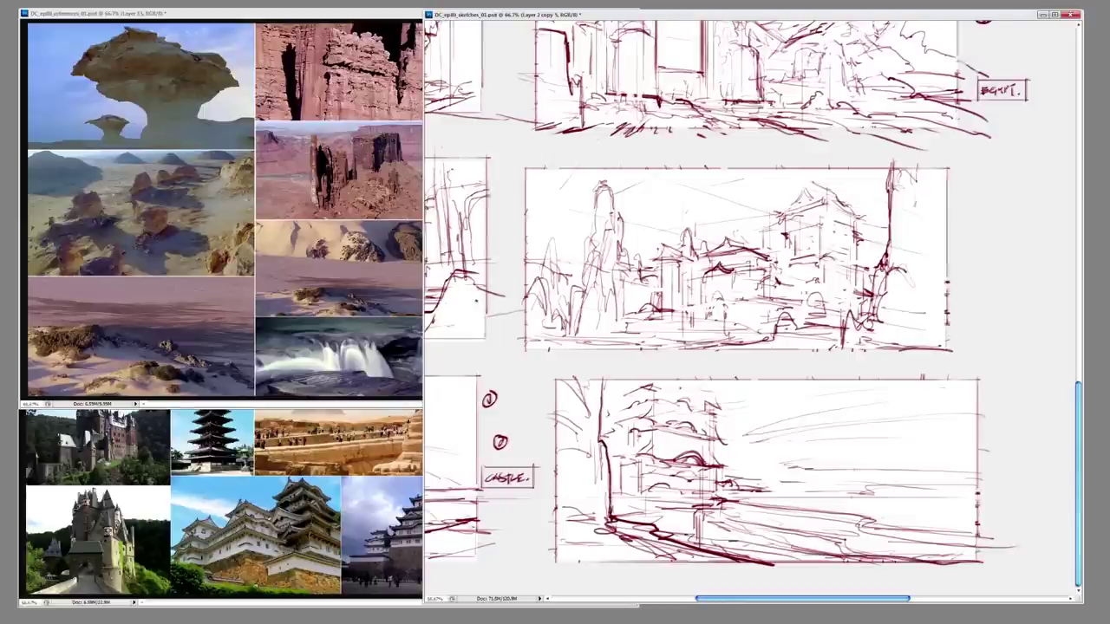
- Add horizontal contour strokes across the bottom frame's right half and undo the last stroke
left_click_drag(693, 260, 702, 260)
left_click_drag(894, 534, 982, 530)
left_click_drag(866, 516, 985, 508)
left_click_drag(817, 508, 891, 498)
left_click_drag(826, 461, 994, 453)
key("ctrl+z")
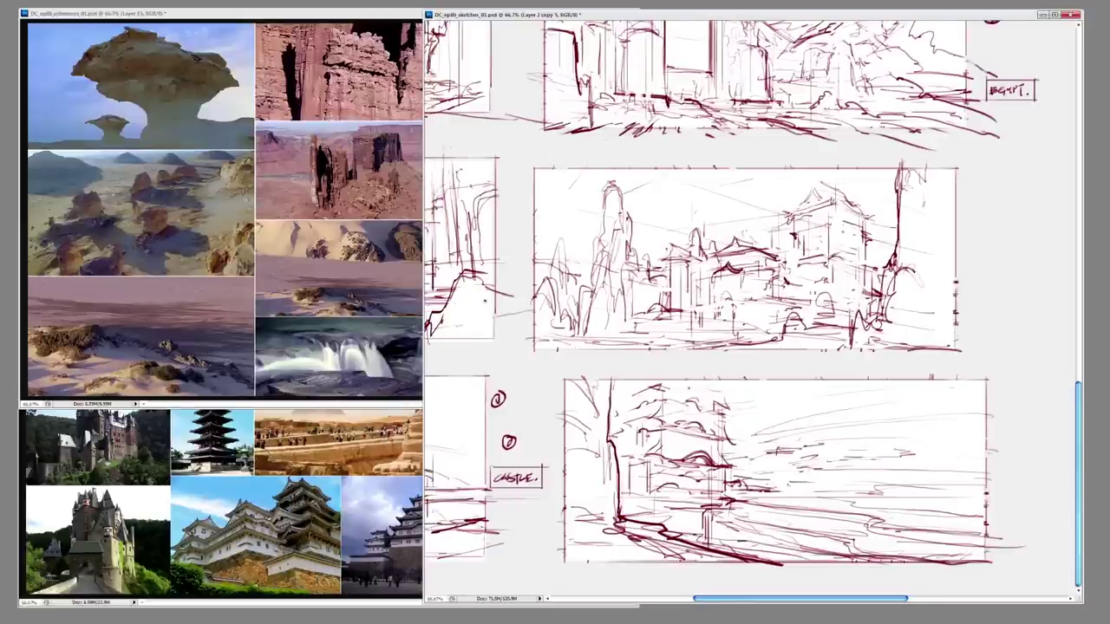
- Sketch a second roofed building right of the pagoda, with a sloping ridge line rising to the frame's right edge
left_click_drag(781, 430, 830, 414)
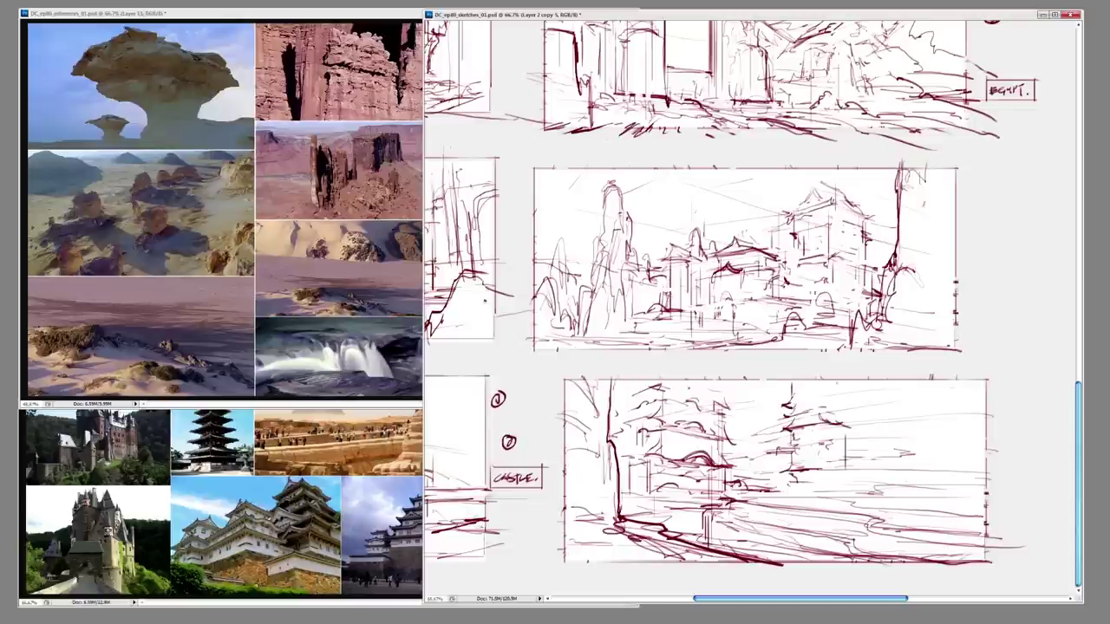
mouse_move(797, 485)
left_mouse_down()
mouse_move(779, 513)
mouse_move(957, 535)
left_mouse_up()
mouse_move(847, 439)
left_mouse_down()
mouse_move(910, 411)
mouse_move(1006, 394)
left_mouse_up()
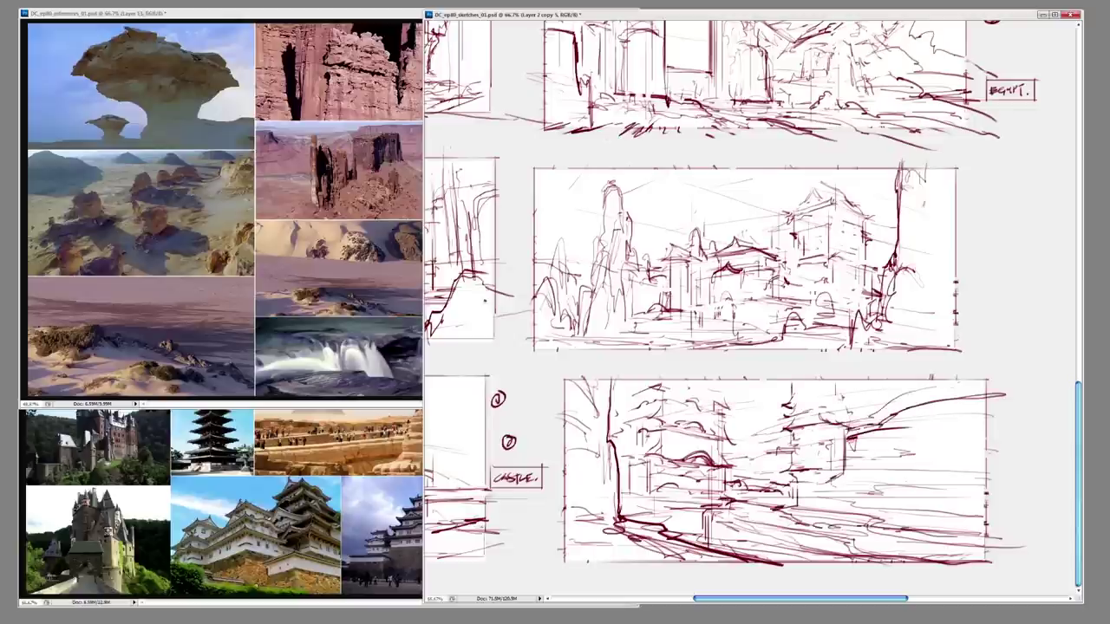
left_click_drag(833, 418, 959, 383)
scroll(745, 312, "left", 1)
left_click_drag(849, 484, 976, 468)
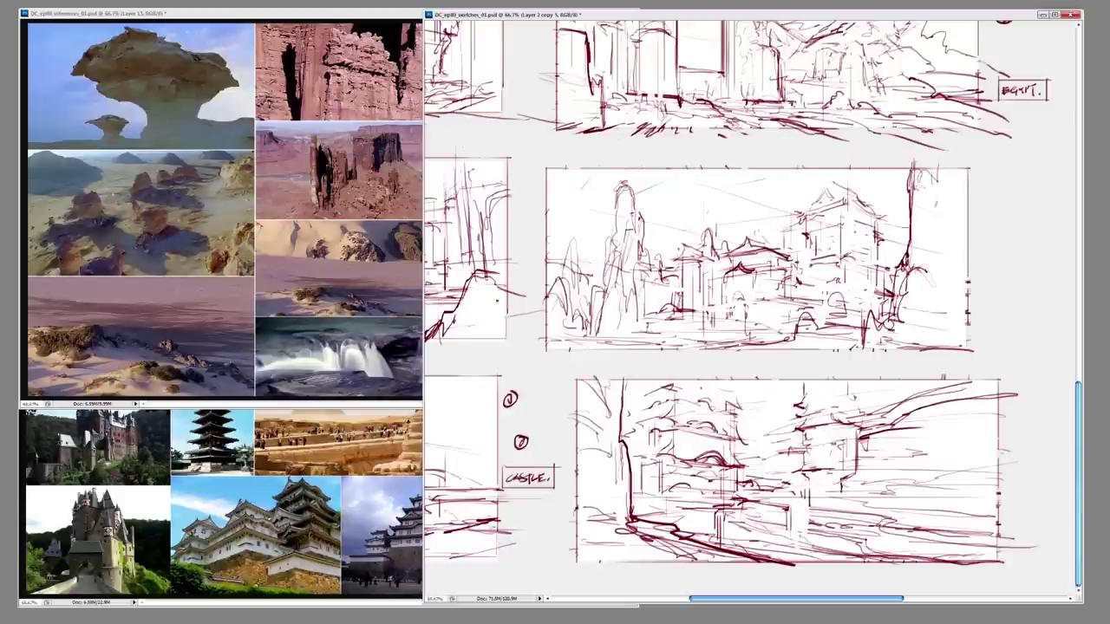
- Lay a bold diagonal bank line from below the second building to the bottom frame's lower-right corner
left_click_drag(796, 511, 1020, 546)
left_click_drag(860, 528, 995, 562)
mouse_move(778, 503)
left_mouse_down()
mouse_move(839, 525)
mouse_move(1016, 555)
left_mouse_up()
left_click_drag(742, 496, 931, 541)
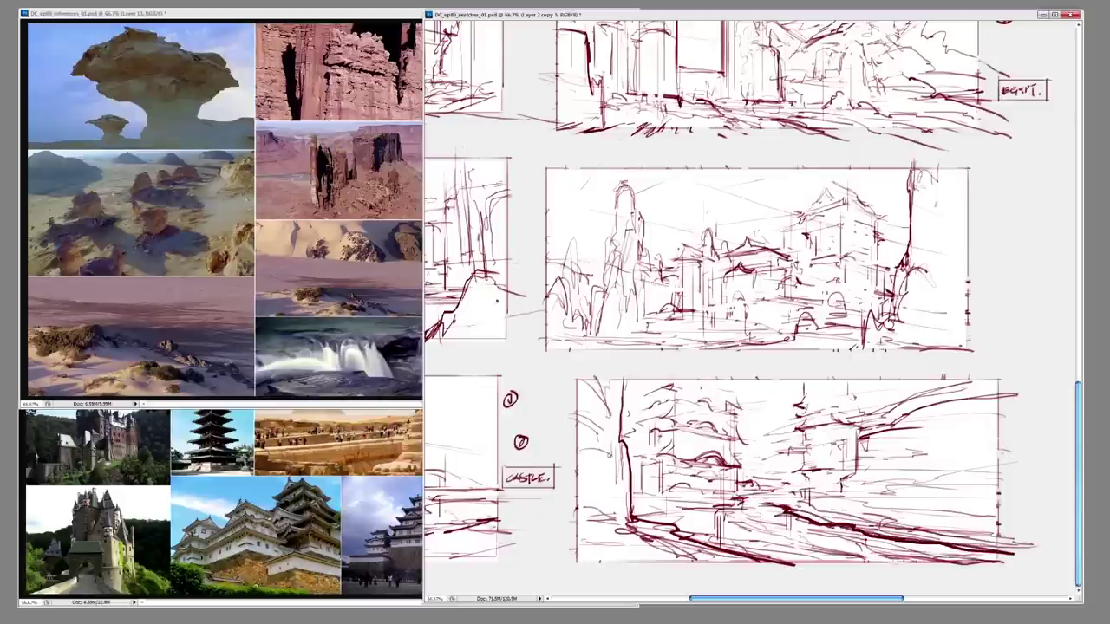
- Extend the second building with a right-hand wall and add tier and window lines to its facade
left_click_drag(883, 400, 874, 482)
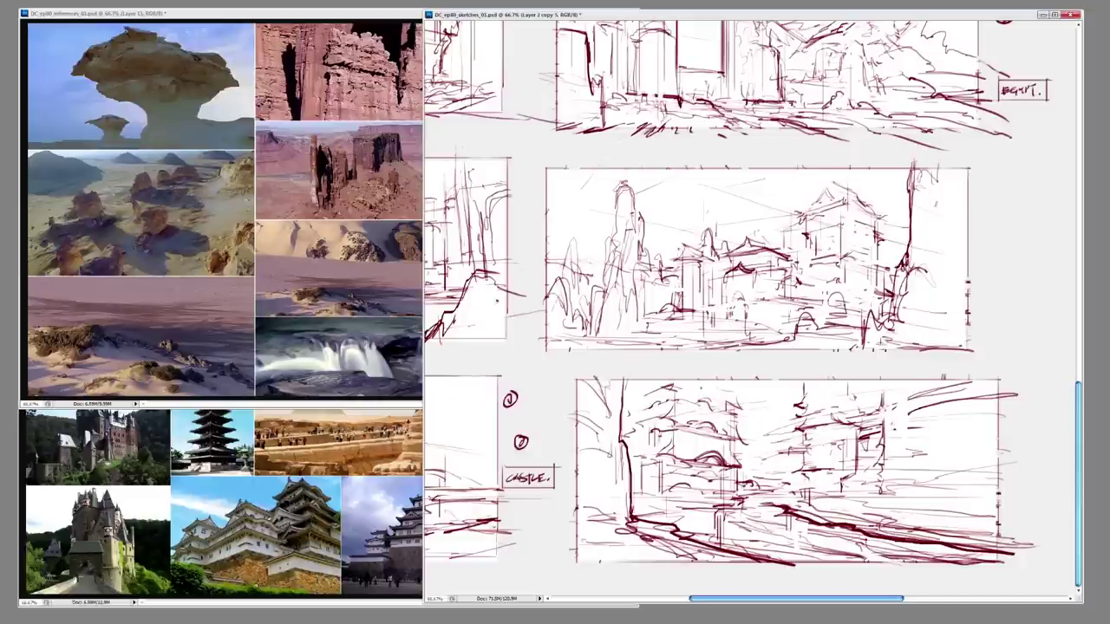
mouse_move(801, 423)
left_mouse_down()
mouse_move(846, 439)
mouse_move(853, 473)
left_mouse_up()
left_click_drag(804, 446, 836, 451)
scroll(750, 307, "right", 1)
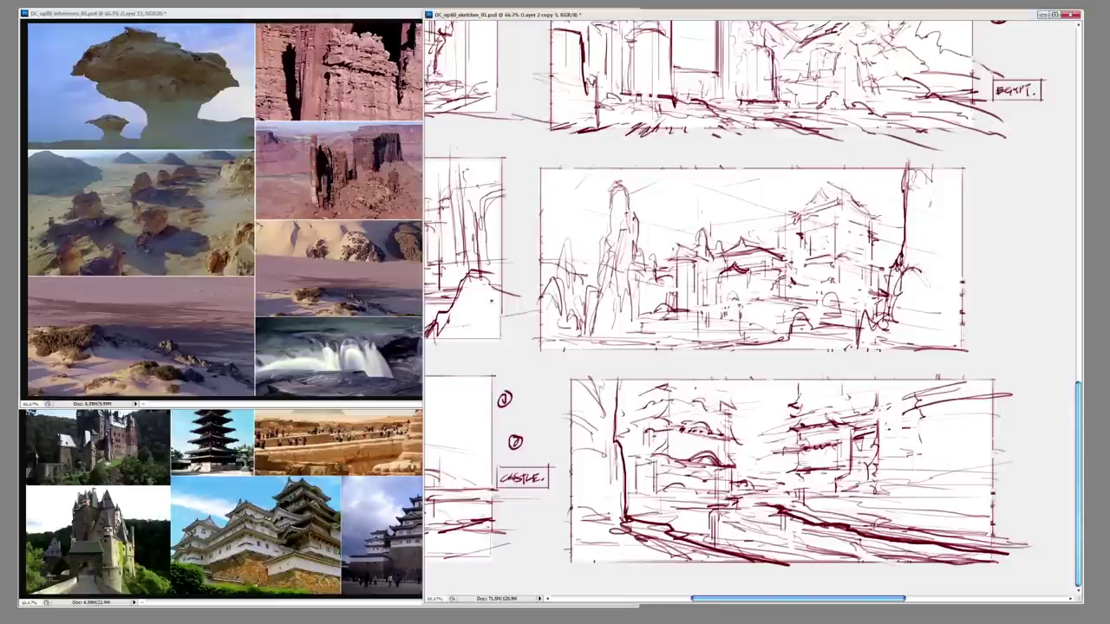
- Add low ground strokes right of the second building and contour lines along the bottom frame's left edge
left_click_drag(900, 465, 940, 458)
mouse_move(882, 475)
left_mouse_down()
mouse_move(928, 456)
mouse_move(909, 466)
left_mouse_up()
left_click_drag(888, 460, 1011, 458)
left_click_drag(566, 470, 624, 473)
left_click_drag(576, 516, 610, 510)
left_click_drag(575, 532, 618, 530)
left_click_drag(601, 556, 647, 540)
- Sketch a narrow structure between the two buildings and a bold arched curve joining the diagonal bank
left_click_drag(771, 492, 780, 477)
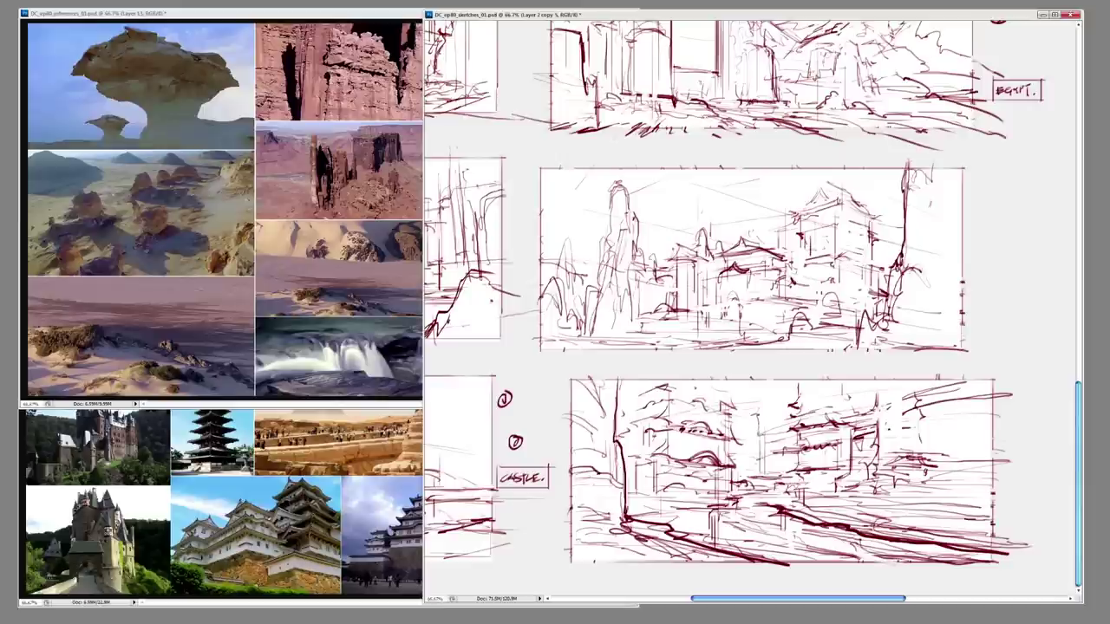
left_click_drag(781, 433, 781, 473)
left_click_drag(751, 485, 775, 475)
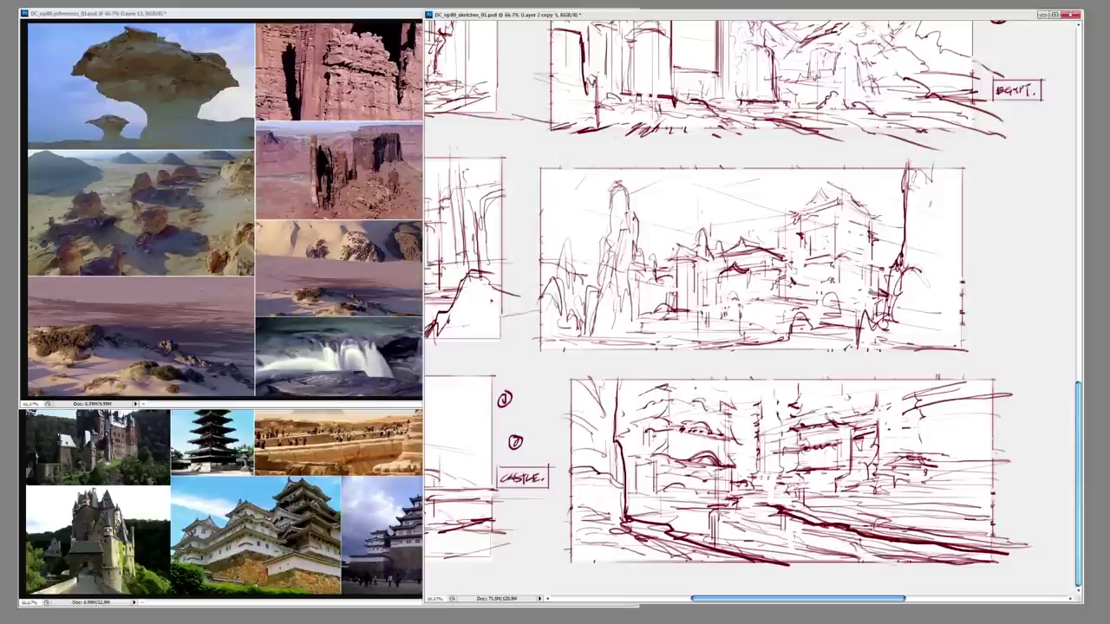
left_click_drag(706, 510, 785, 503)
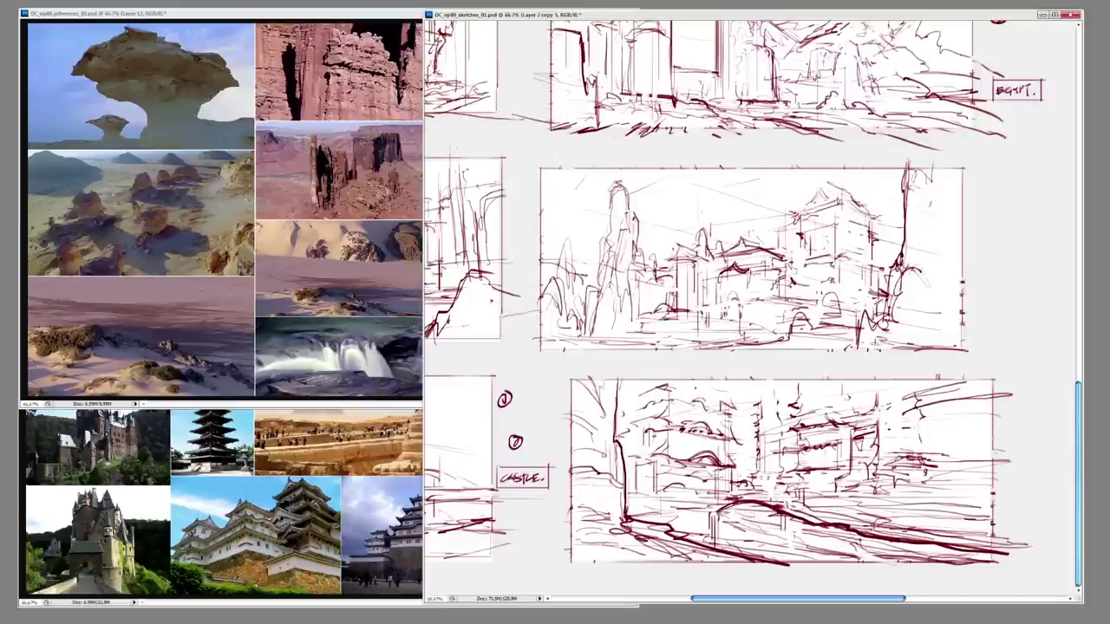
- Add ground and bank lines around the bottom thumbnail's arched bridge and retrace its upper frame edge
left_click_drag(710, 498, 789, 487)
mouse_move(814, 534)
left_mouse_down()
mouse_move(882, 520)
mouse_move(974, 532)
left_mouse_up()
mouse_move(832, 520)
left_mouse_down()
mouse_move(900, 510)
mouse_move(985, 518)
left_mouse_up()
left_click_drag(916, 380, 992, 380)
left_click_drag(609, 381, 971, 381)
mouse_move(780, 260)
left_mouse_down()
mouse_move(653, 260)
mouse_move(783, 260)
left_mouse_up()
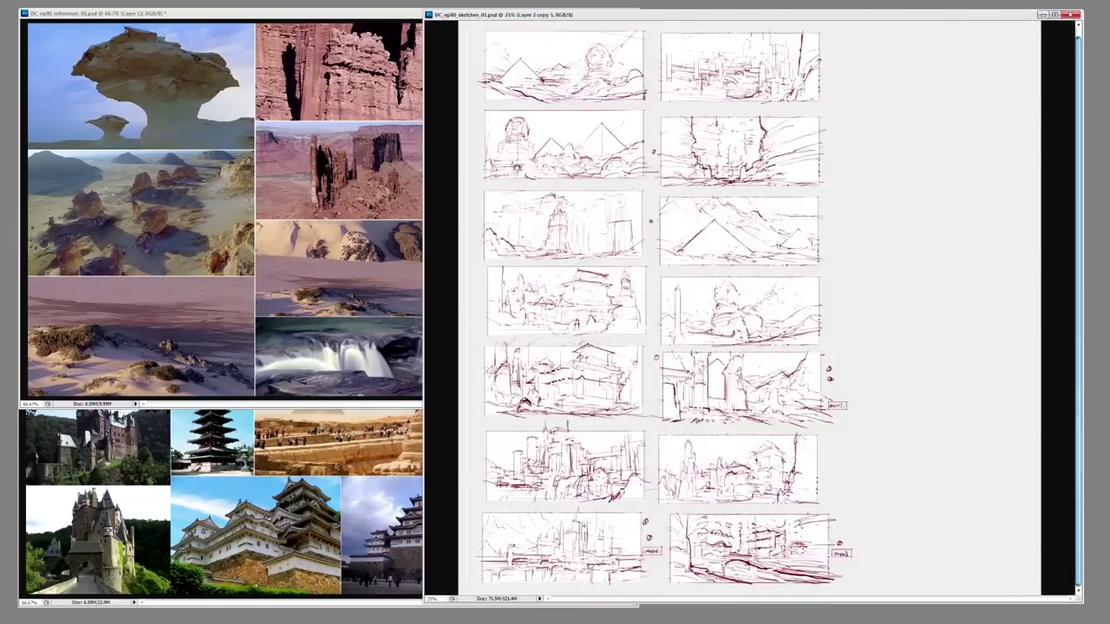
- Clear the copied sketch from the third column's first thumbnail so its frame holds a new drawing
key("ctrl+plus")
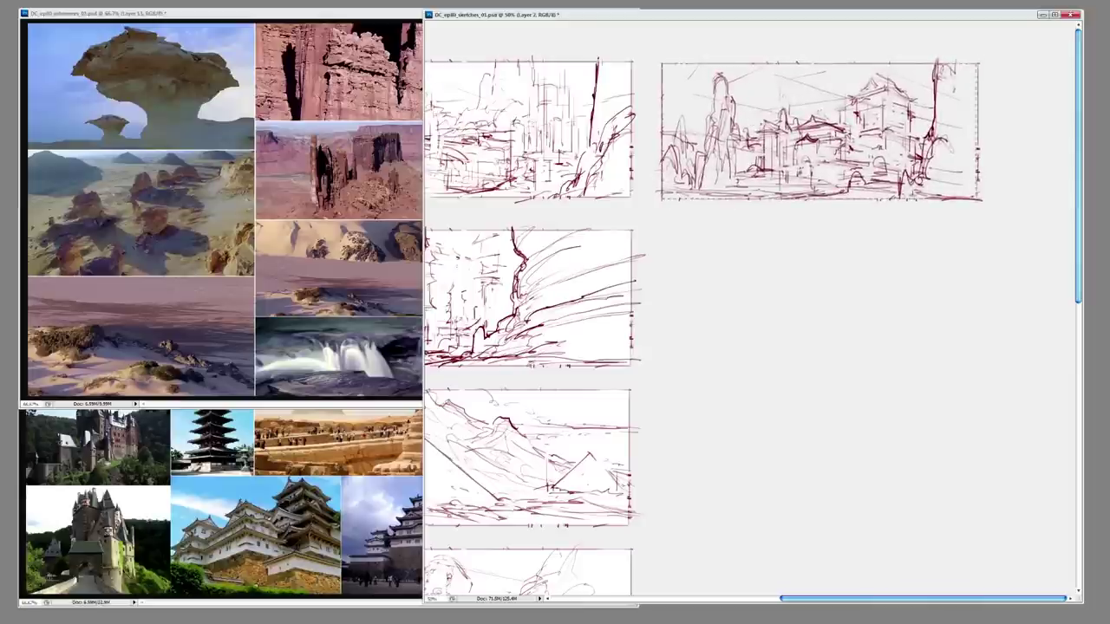
key("Delete")
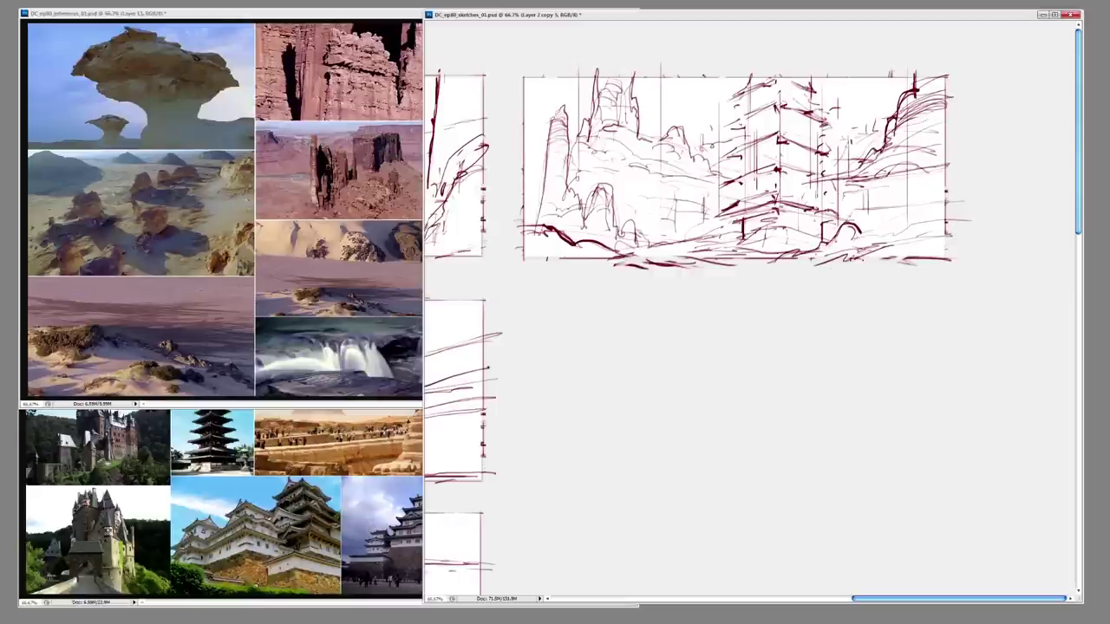
scroll(728, 321, "left", 2)
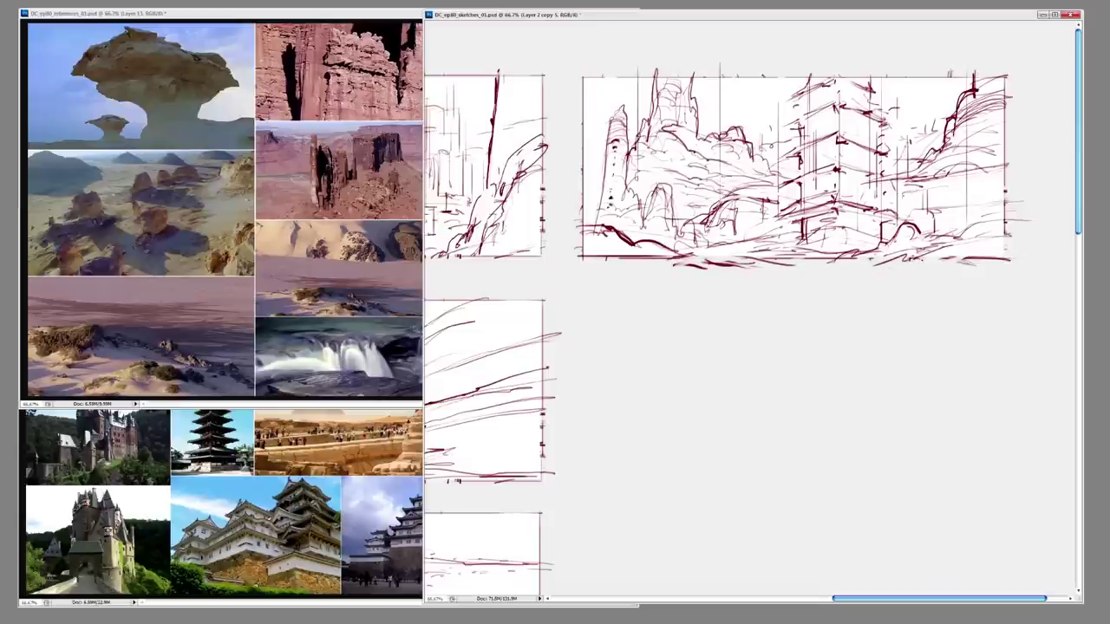
- Review the full thumbnail sheet and examine the Egypt-labelled sketch and its neighbours up close
key("ctrl+minus")
key("ctrl+minus")
key("ctrl+minus")
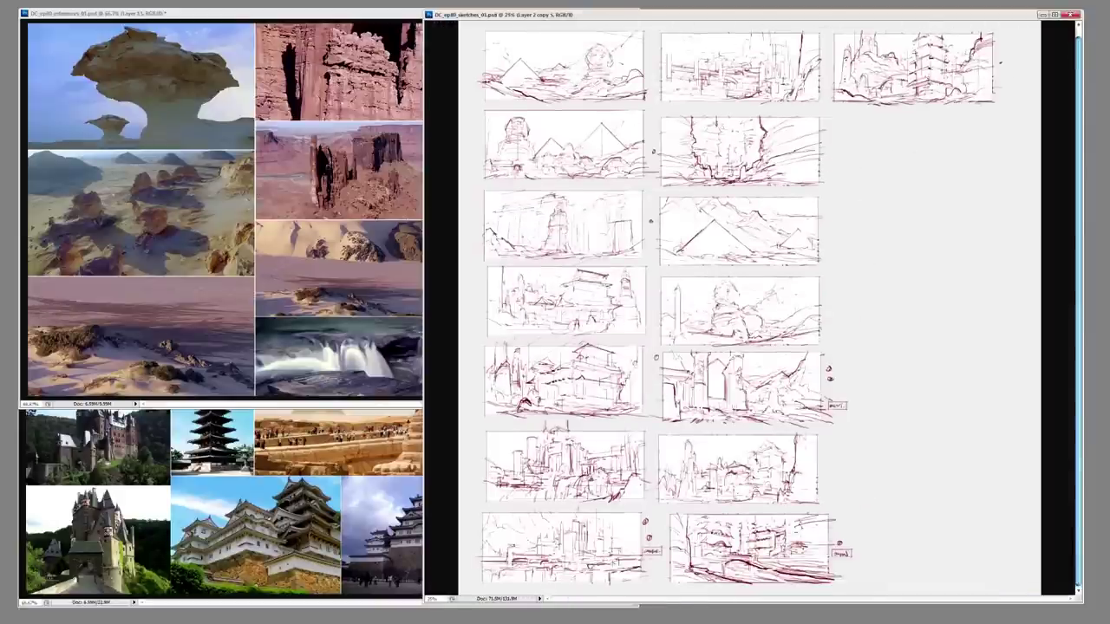
key("ctrl+plus")
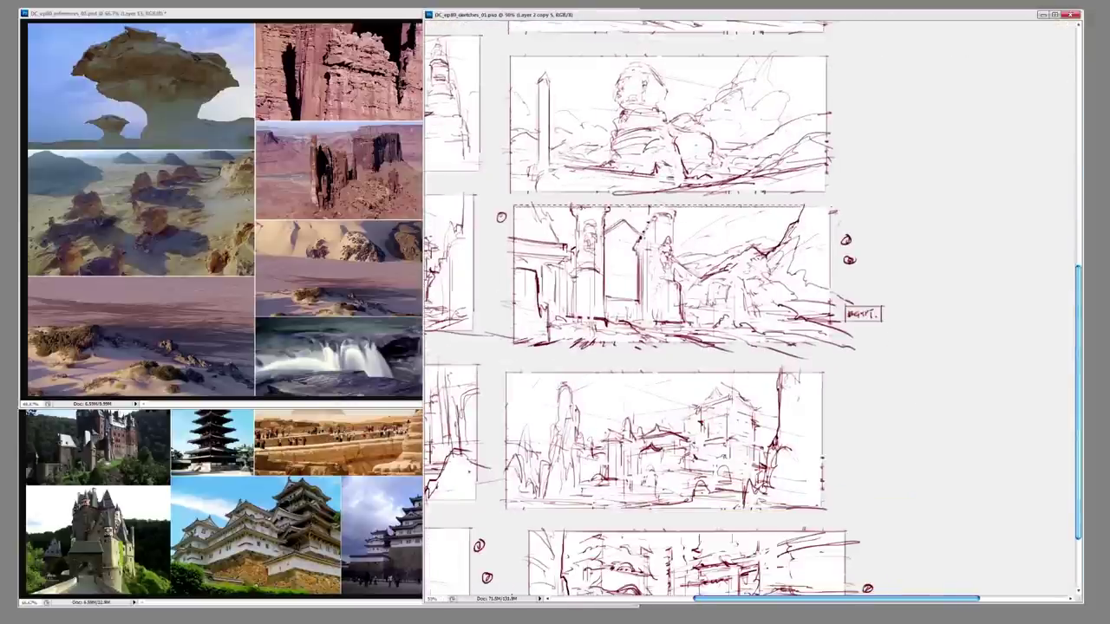
scroll(750, 307, "up", 5)
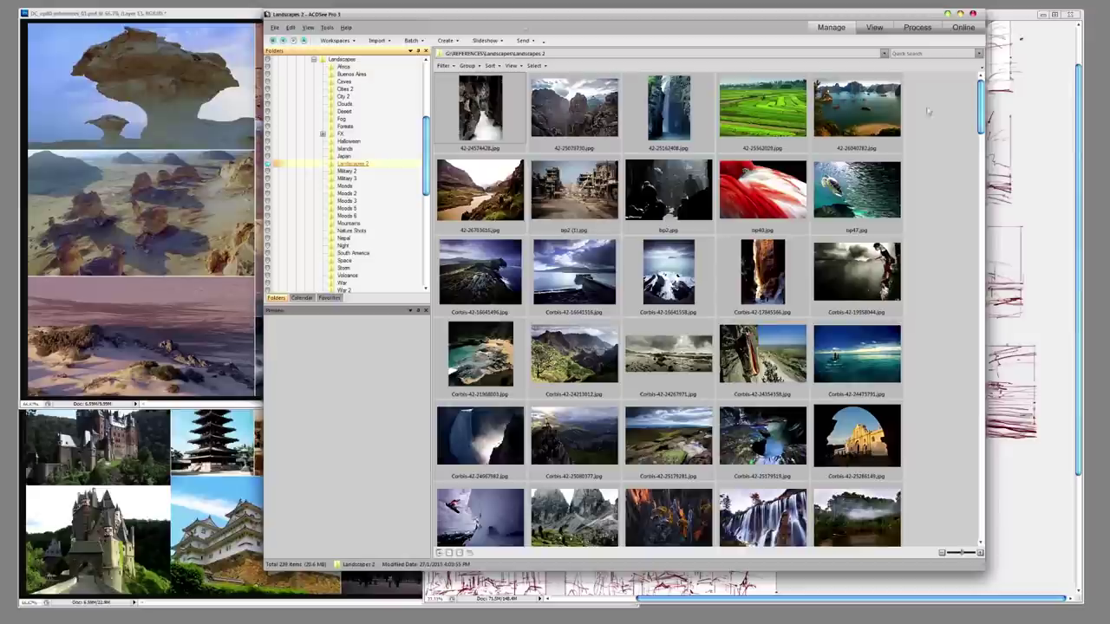
- Browse the Landscapes 2 photos in ACDSee and paste a snowy mountain photo over the Egypt thumbnail
scroll(604, 516, "down", 5)
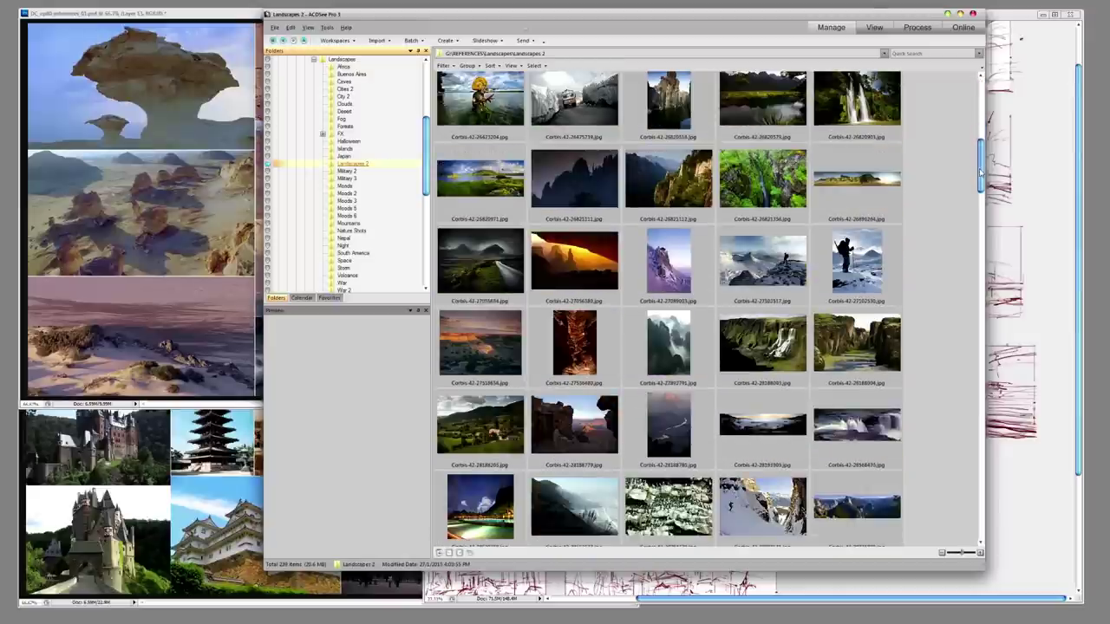
scroll(954, 168, "down", 1)
left_click_drag(981, 176, 977, 189)
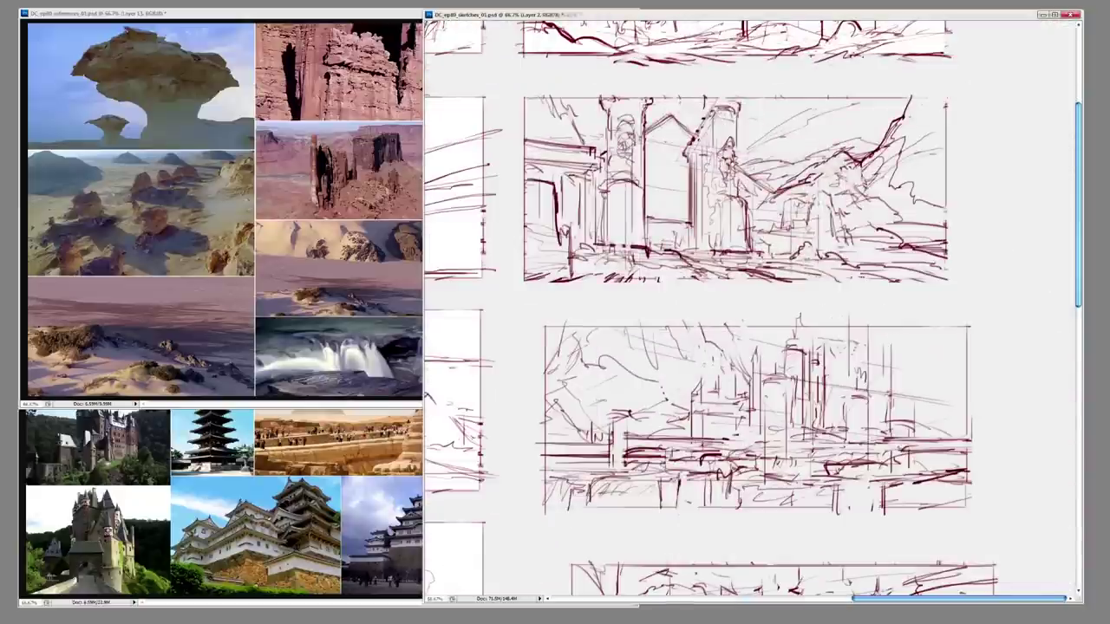
key("ctrl+v")
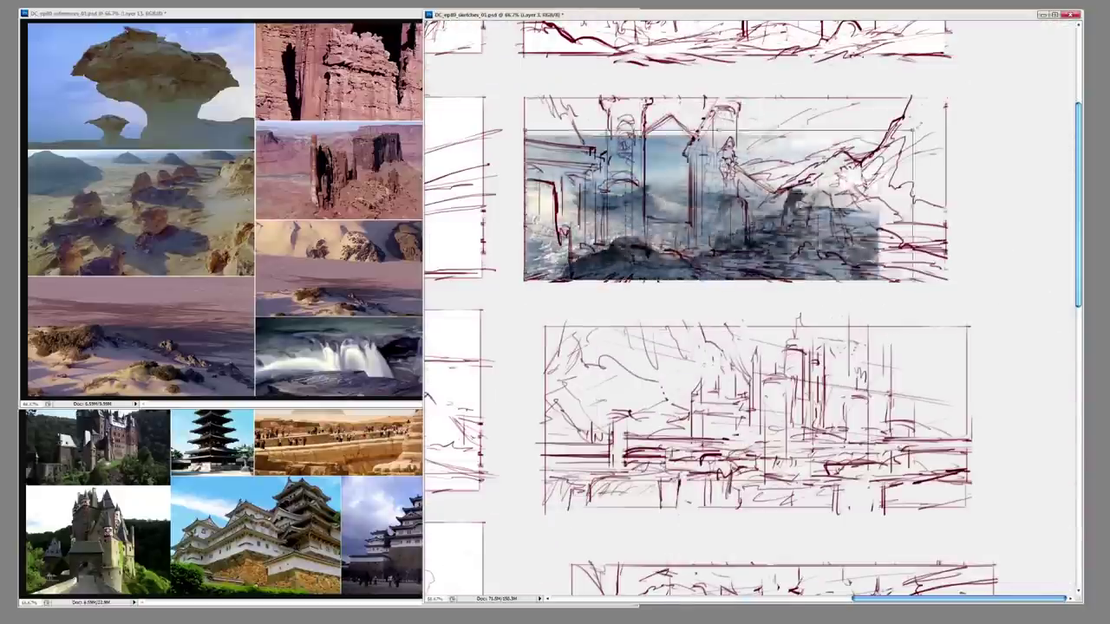
- Stretch the snowy photo to fill the Egypt frame and apply a Motion Blur at a 90° angle
mouse_move(173, 69)
left_click(111, 87)
left_click_drag(612, 245, 611, 257)
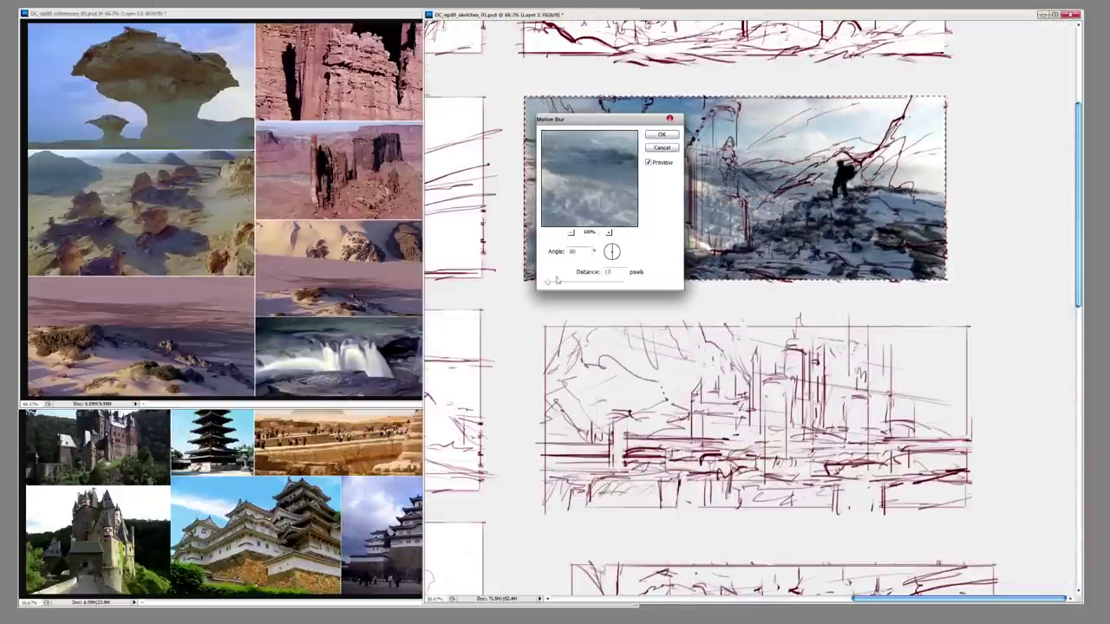
left_click(661, 134)
- Brighten the blurred backdrop with Levels, setting the white input to 226, and flip it horizontally
key("ctrl+l")
left_click_drag(971, 269, 953, 269)
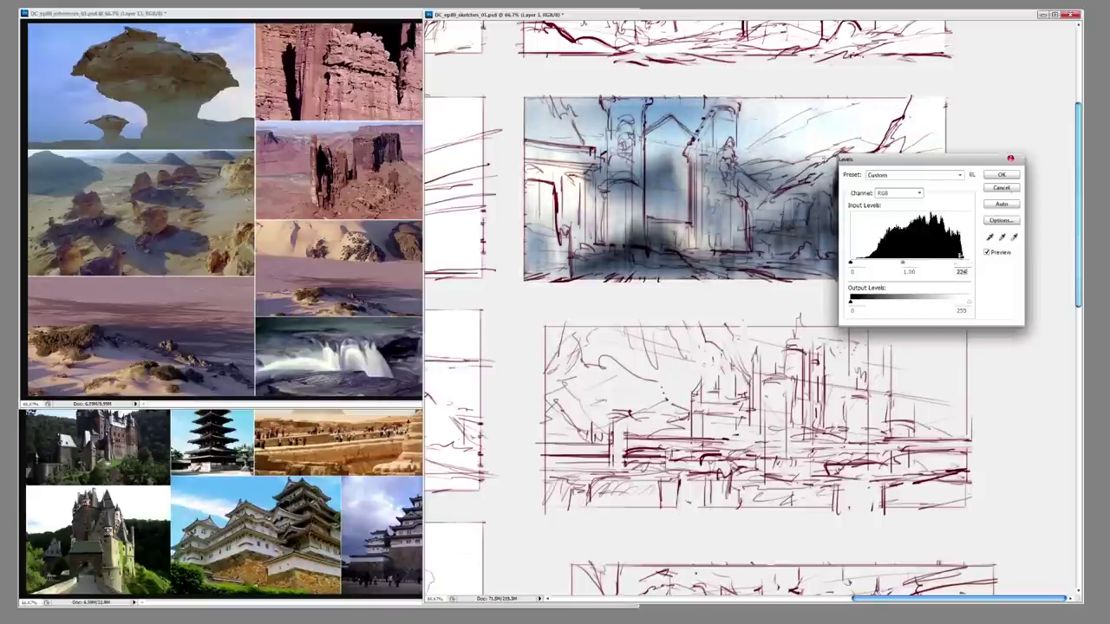
left_click(1003, 165)
key("alt+e")
key("a")
key("h")
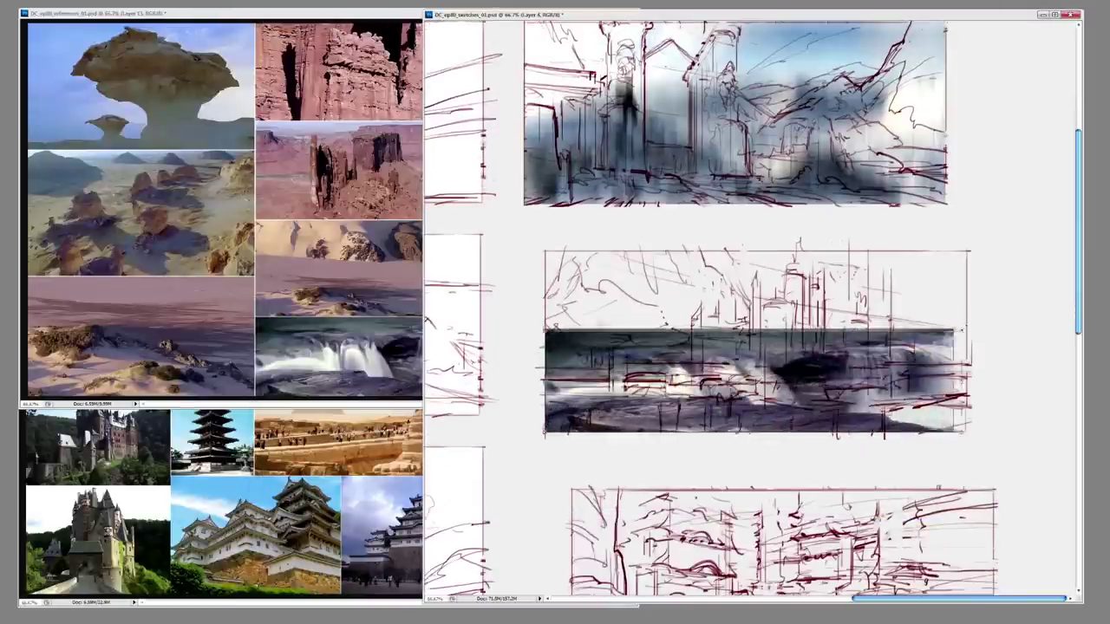
- Blur the waterfall photo over the castle thumbnail and search the Landscapes 2 photos in ACDSee for another backdrop
key("alt+t")
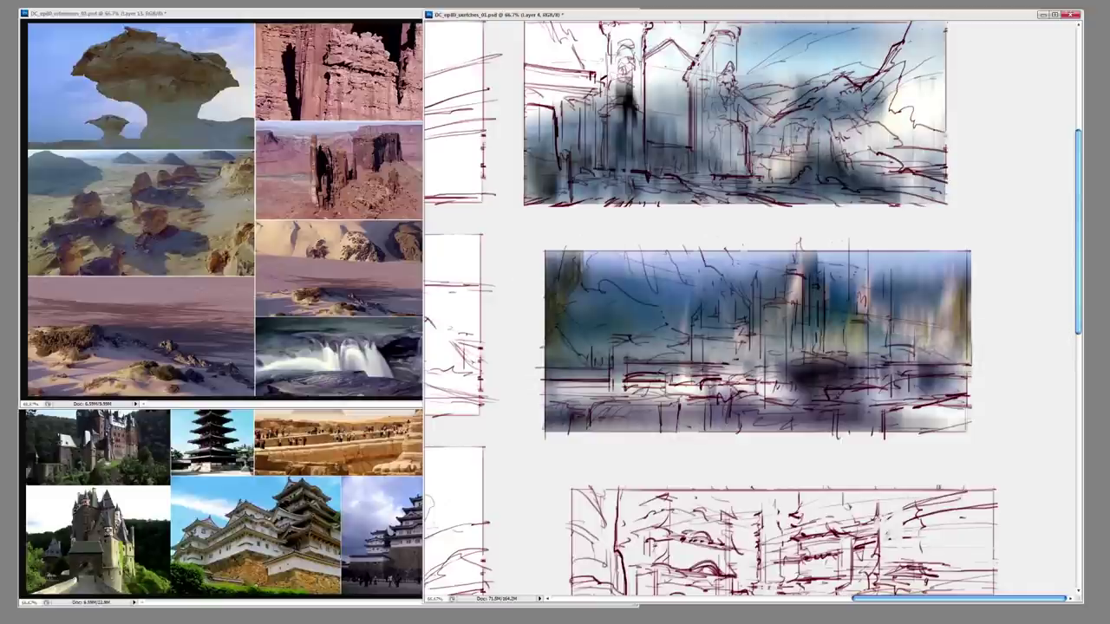
scroll(745, 312, "down", 2)
key("alt+Tab")
scroll(664, 305, "down", 5)
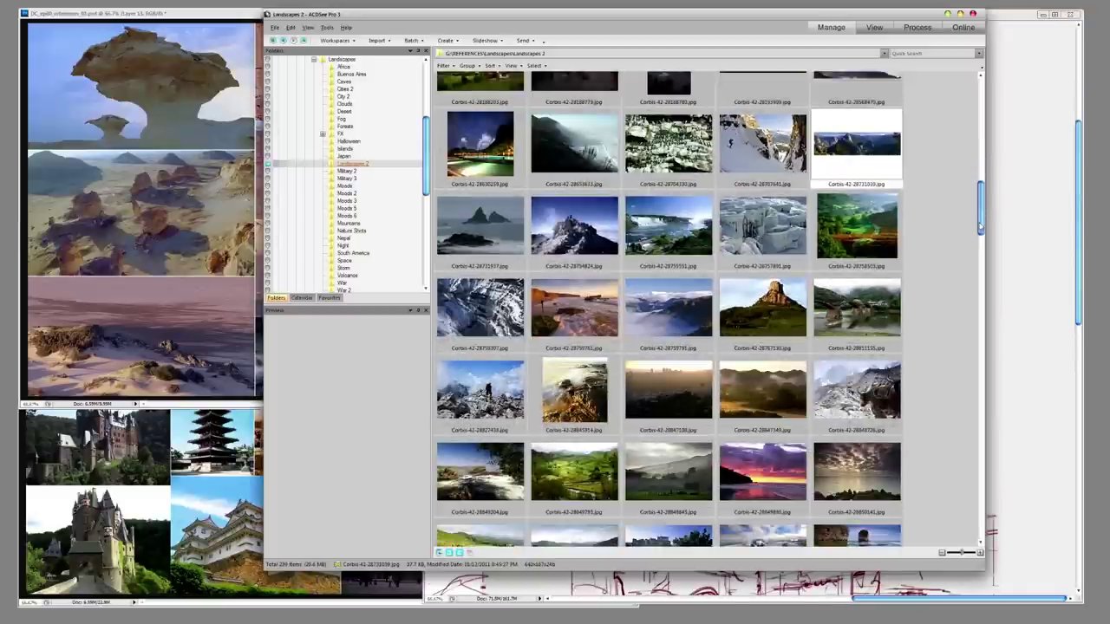
- Place the cloudy blue mountain photo over the castle thumbnail, blur it into the backdrop and clear the selection
double_click(664, 294)
left_click_drag(182, 138, 754, 355)
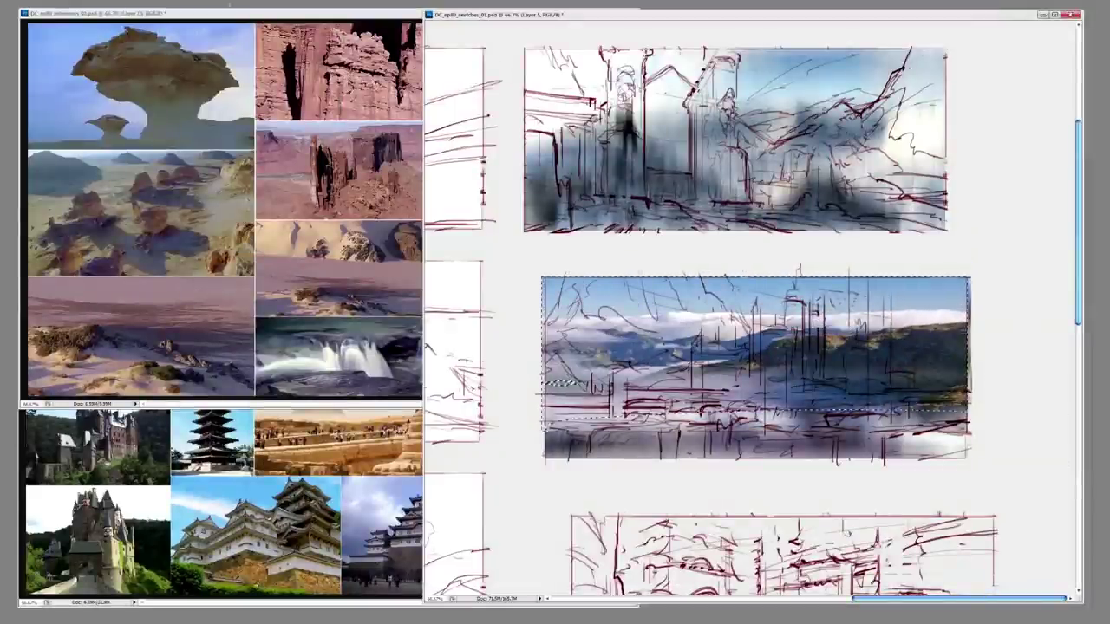
key("ctrl+d")
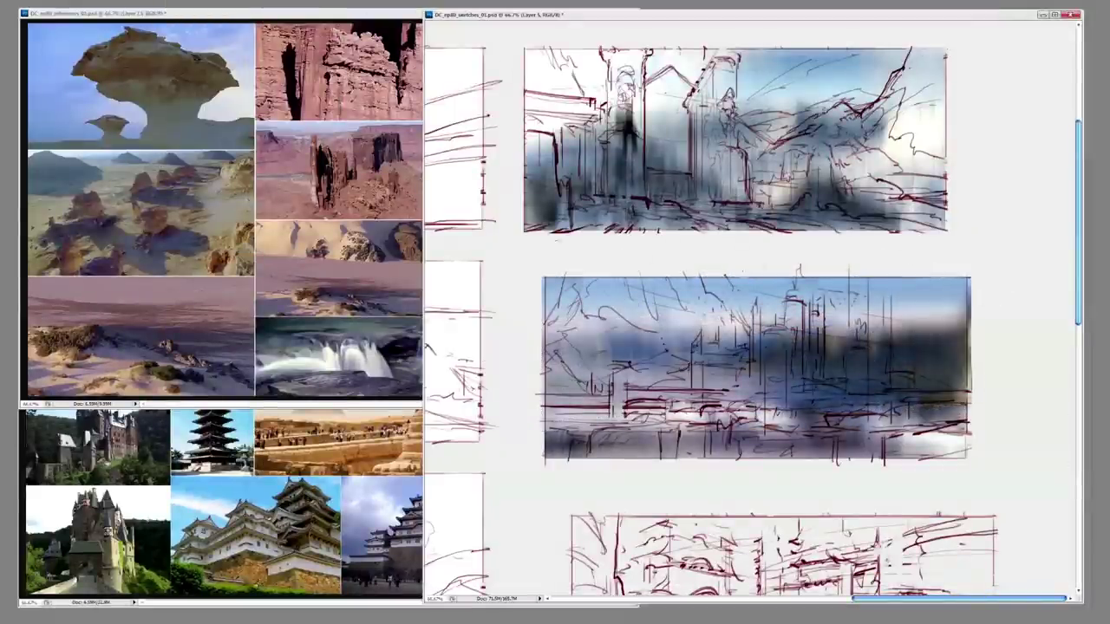
scroll(752, 312, "down", 3)
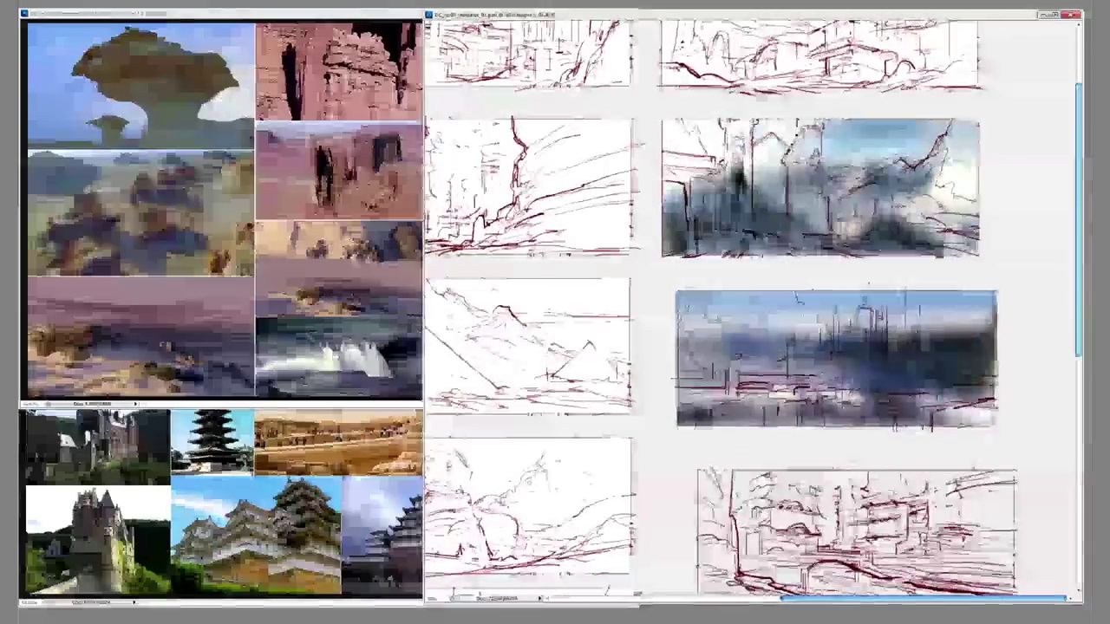
- Find a red-toned sunset landscape photo in Landscapes 2 and paste it over the bottom thumbnail
scroll(752, 312, "up", 3)
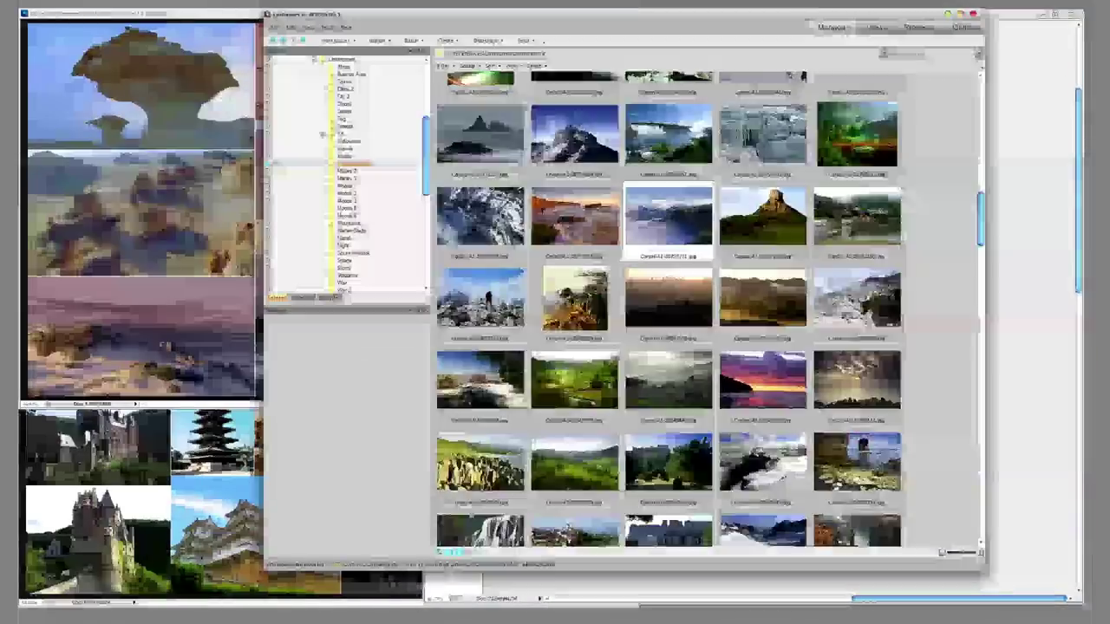
scroll(980, 277, "down", 5)
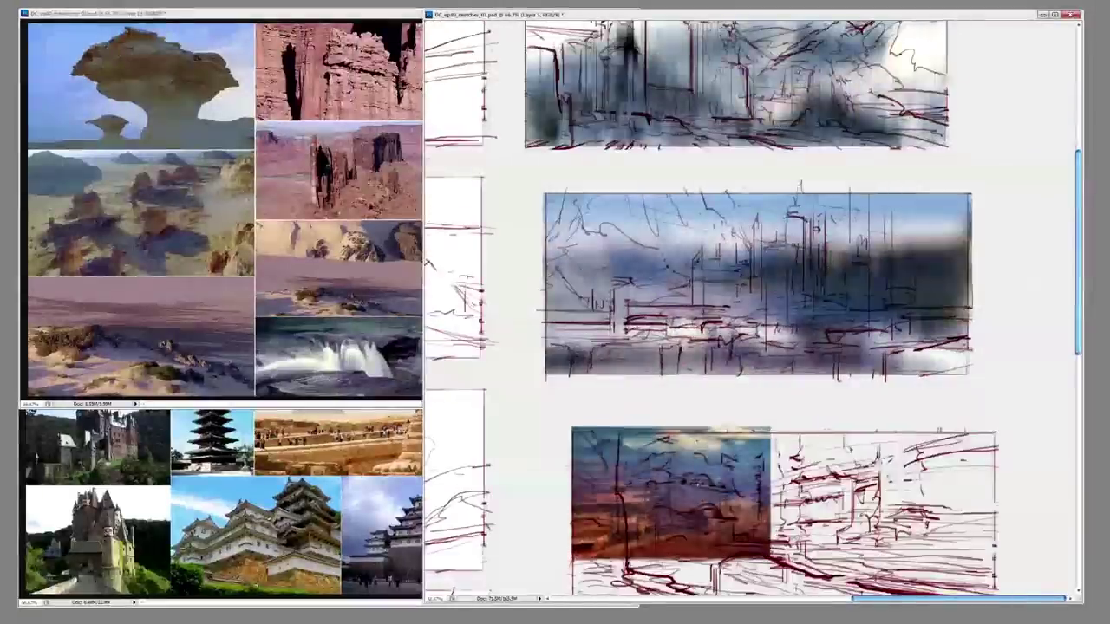
- Place a stormy dark-green sea photo from Landscapes 2 over the castle thumbnail and blur it to fill the frame
scroll(759, 304, "down", 4)
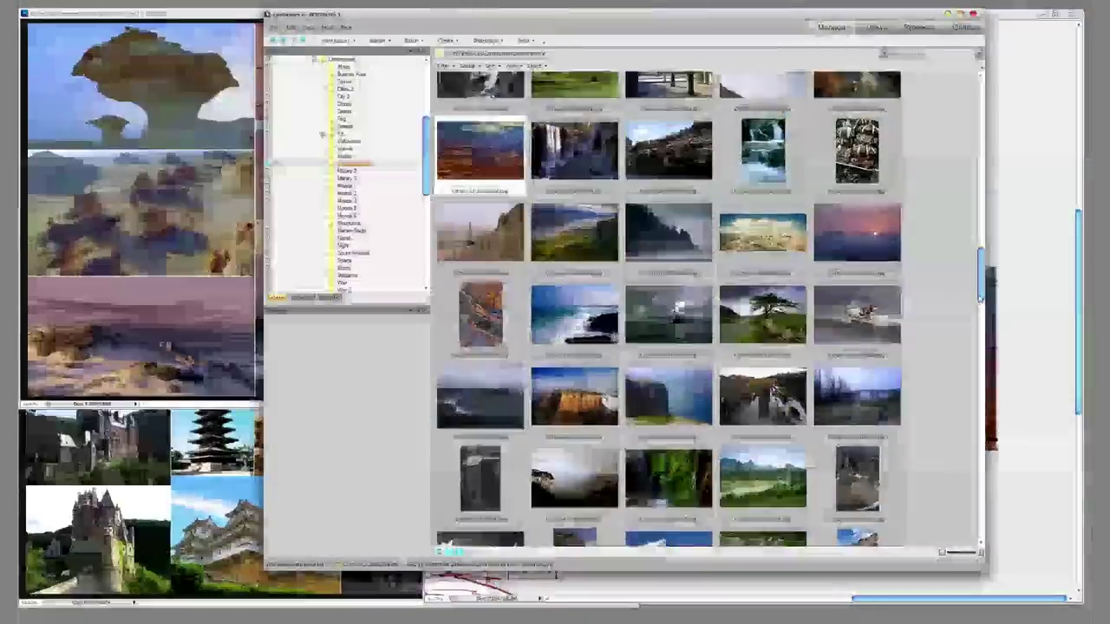
scroll(668, 309, "down", 1)
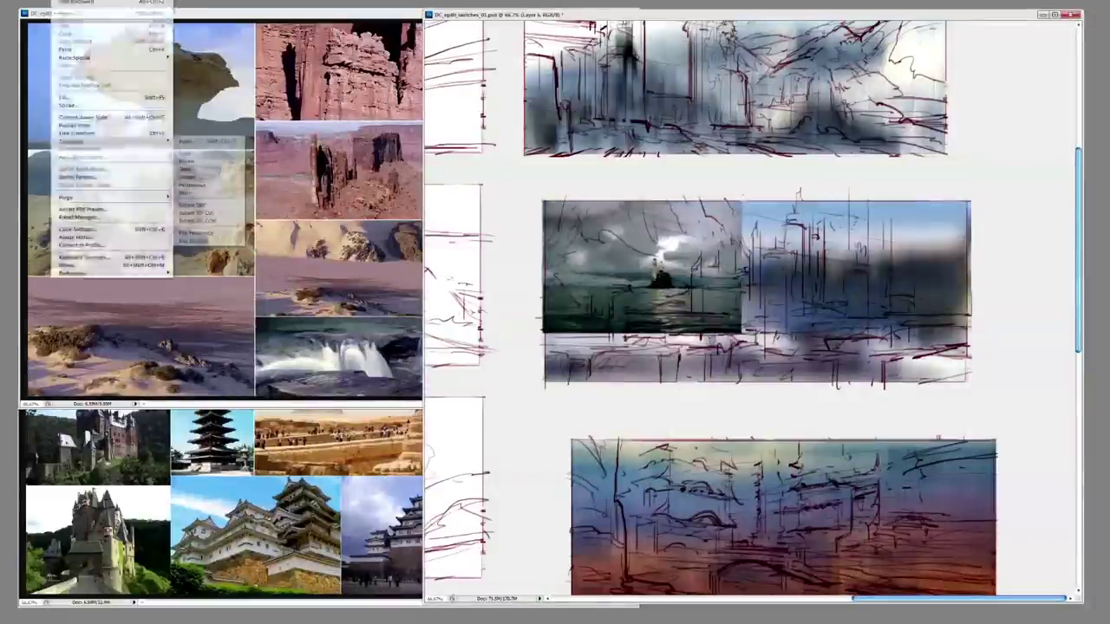
scroll(751, 310, "up", 1)
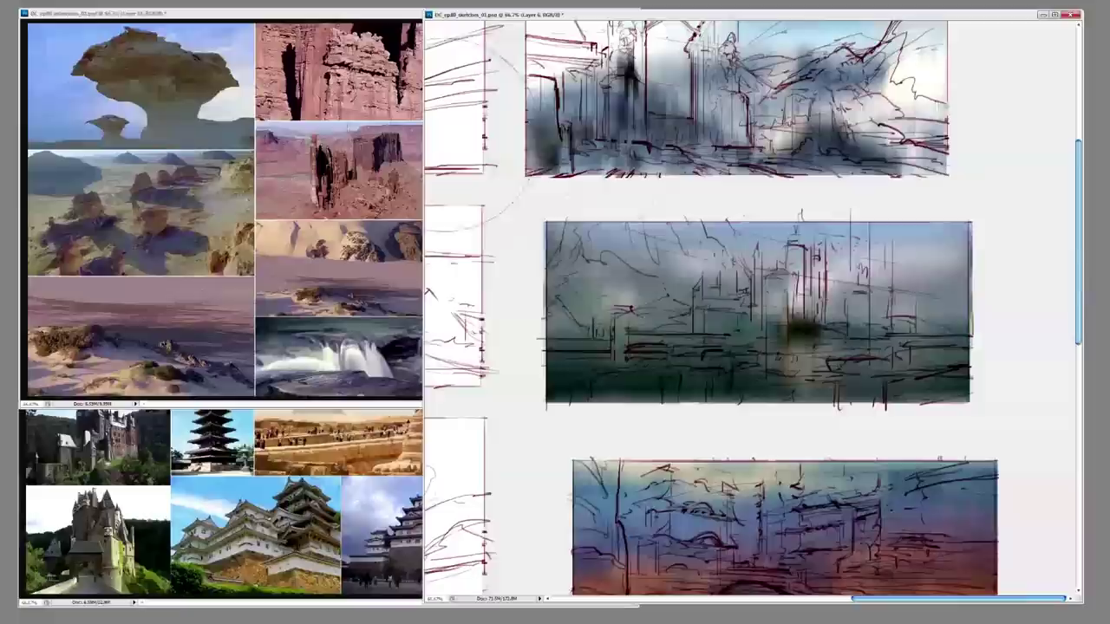
scroll(790, 244, "down", 7)
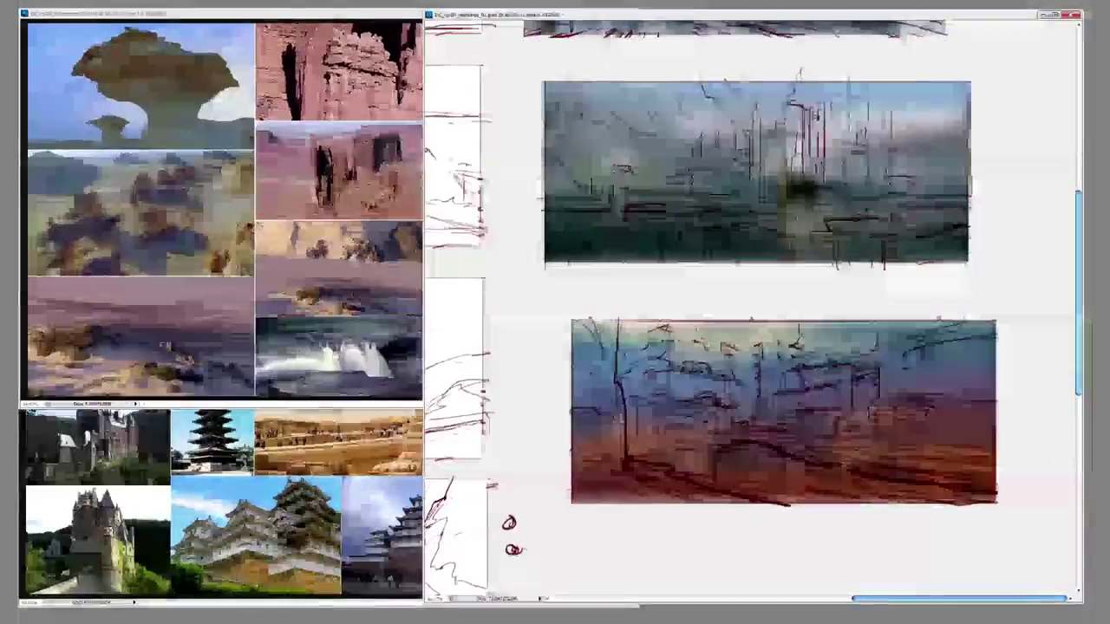
- Find a red canyon photo in Landscapes 2, paste it over the bottom thumbnail and scale it towards the frame
key("alt+Tab")
scroll(977, 333, "down", 10)
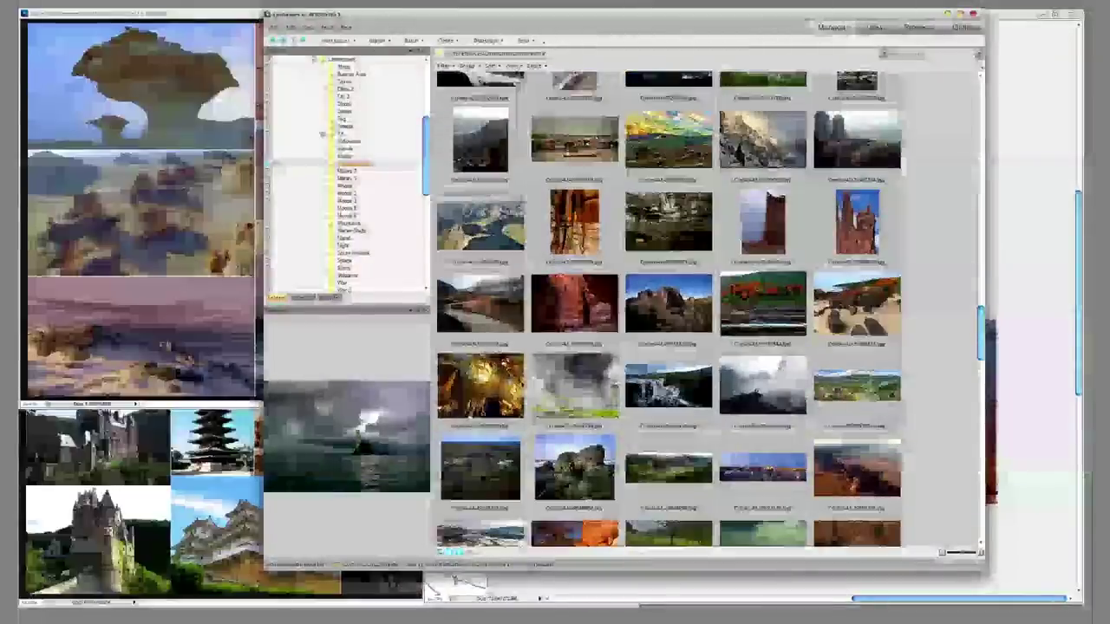
scroll(988, 333, "down", 3)
key("alt+Tab")
key("ctrl+v")
key("ctrl+t")
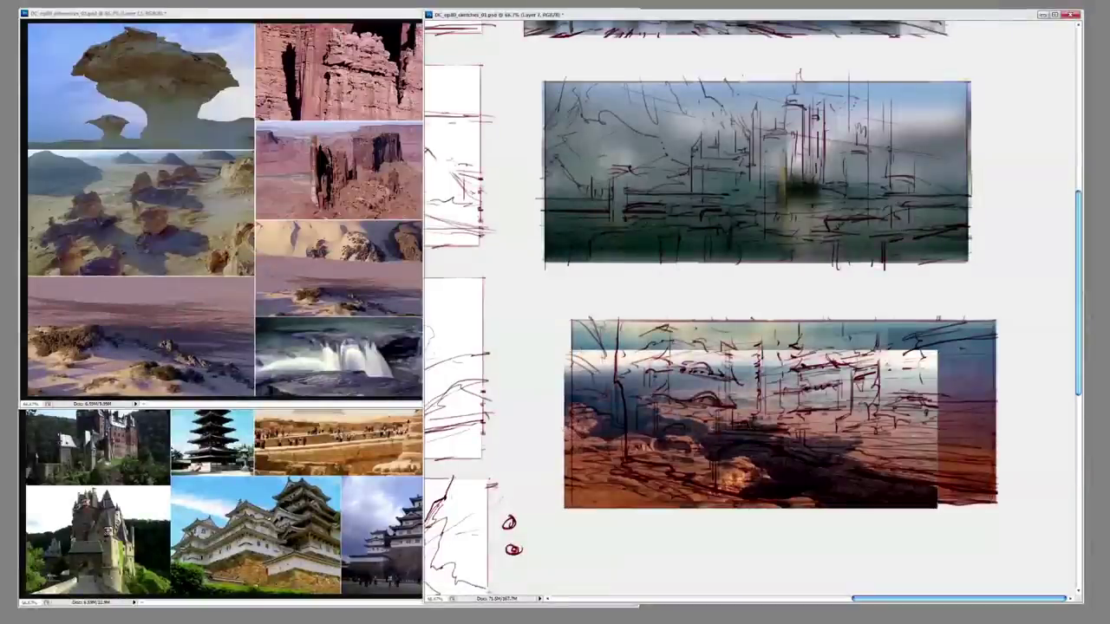
- Blend the canyon photo's edges into the bottom thumbnail's blurred sunset backdrop
key("Return")
left_click_drag(932, 355, 931, 468)
mouse_move(936, 498)
left_mouse_down()
mouse_move(607, 498)
mouse_move(568, 373)
left_mouse_up()
left_click_drag(918, 373, 919, 468)
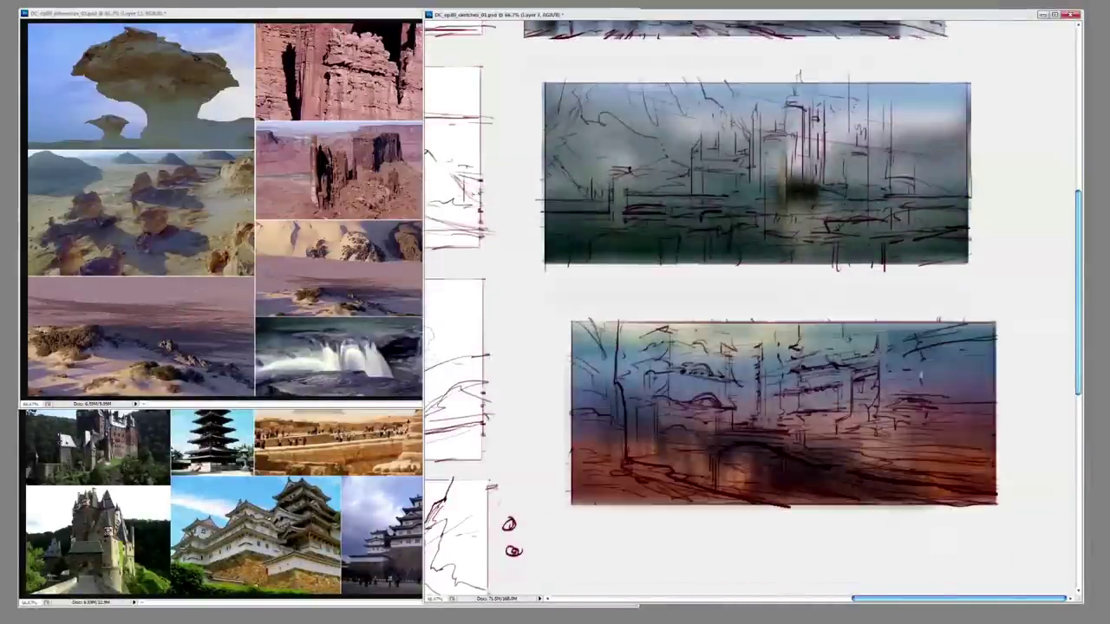
- Turn the red sketch lines on the colored thumbnails near-black with Hue/Saturation
key("ctrl+u")
key("Return")
scroll(745, 312, "up", 5)
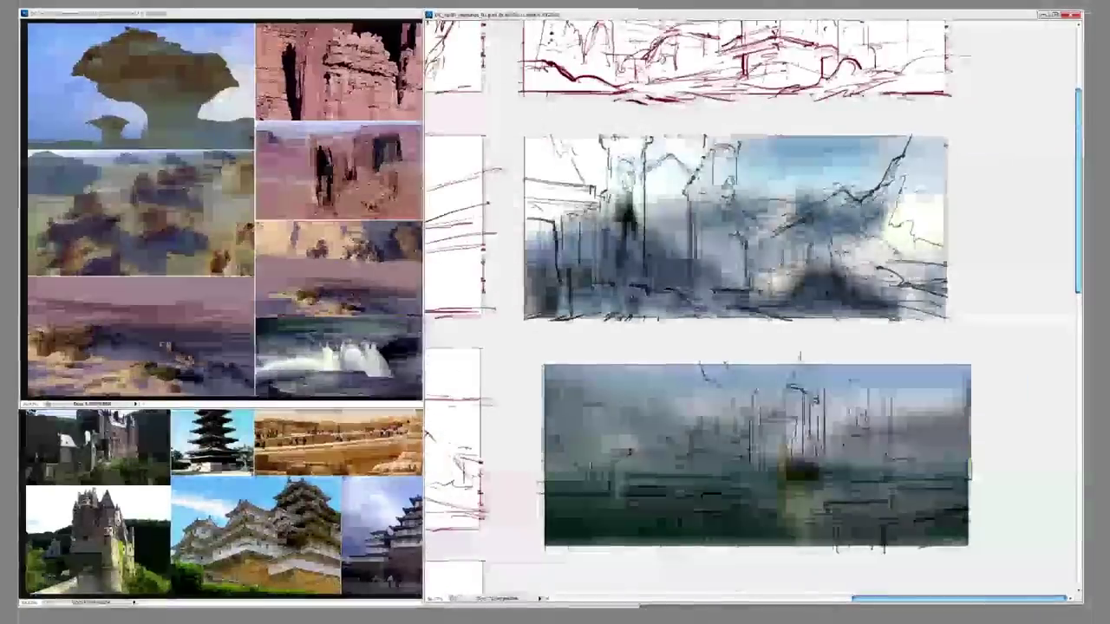
- Paint dark vertical shading down the Egypt thumbnail's left column and the wall beside it
key("ctrl+minus")
key("ctrl+equal")
right_click(733, 247)
key("Escape")
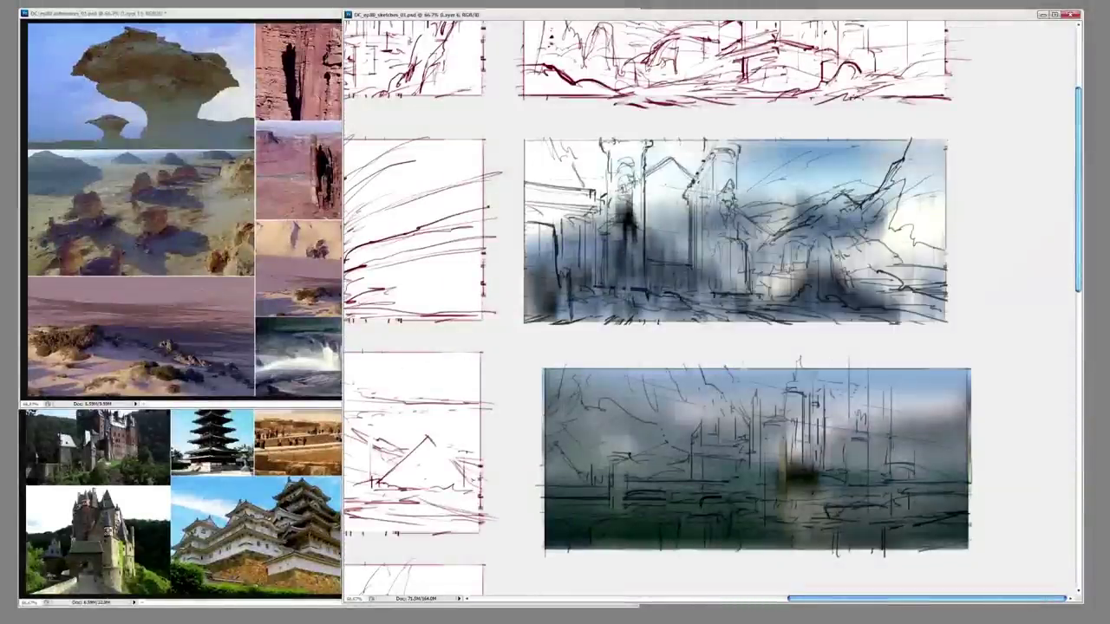
mouse_move(624, 174)
left_mouse_down()
mouse_move(626, 252)
mouse_move(615, 143)
mouse_move(637, 216)
mouse_move(620, 260)
left_mouse_up()
mouse_move(616, 199)
left_mouse_down()
mouse_move(626, 295)
mouse_move(850, 321)
left_mouse_up()
left_click_drag(642, 216, 640, 267)
left_click_drag(640, 186, 644, 269)
left_click_drag(602, 227, 600, 288)
- Shade the Egypt thumbnail's right column and the base of the wall between the two columns
left_click_drag(651, 275, 698, 275)
mouse_move(716, 149)
left_mouse_down()
mouse_move(723, 215)
mouse_move(729, 206)
mouse_move(697, 255)
left_mouse_up()
left_click_drag(720, 170, 707, 291)
mouse_move(729, 212)
left_mouse_down()
mouse_move(735, 296)
mouse_move(735, 262)
left_mouse_up()
left_click_drag(719, 266, 701, 297)
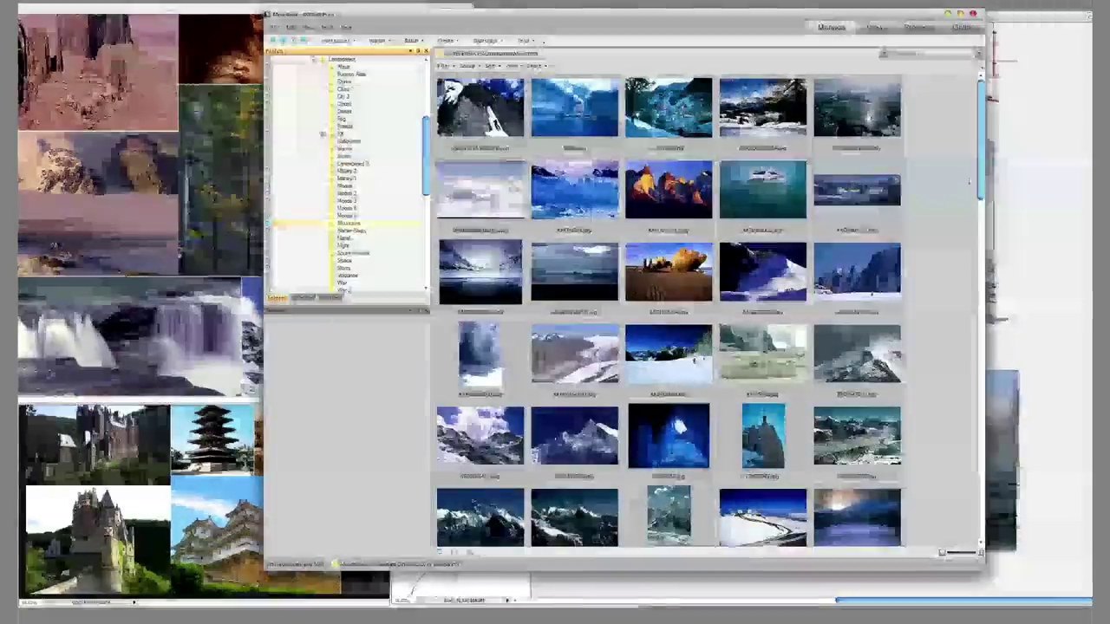
- Browse the Mountains photos in ACDSee and open a photo of snowfields with dark rocky peaks as color reference
scroll(667, 312, "down", 10)
scroll(667, 312, "down", 5)
scroll(667, 312, "down", 5)
scroll(667, 312, "down", 10)
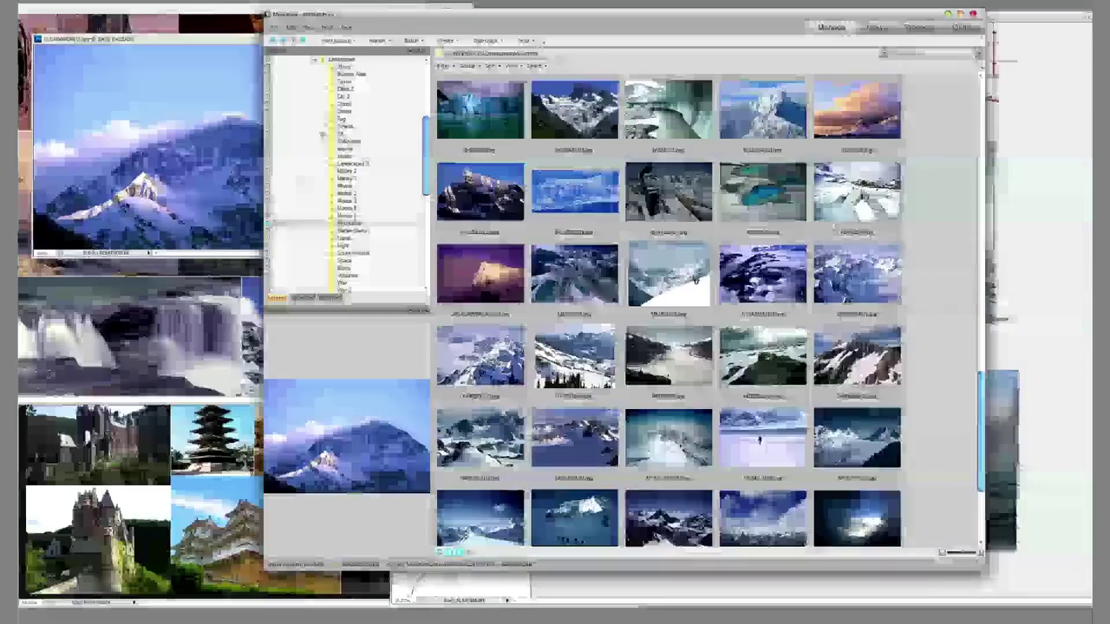
double_click(575, 438)
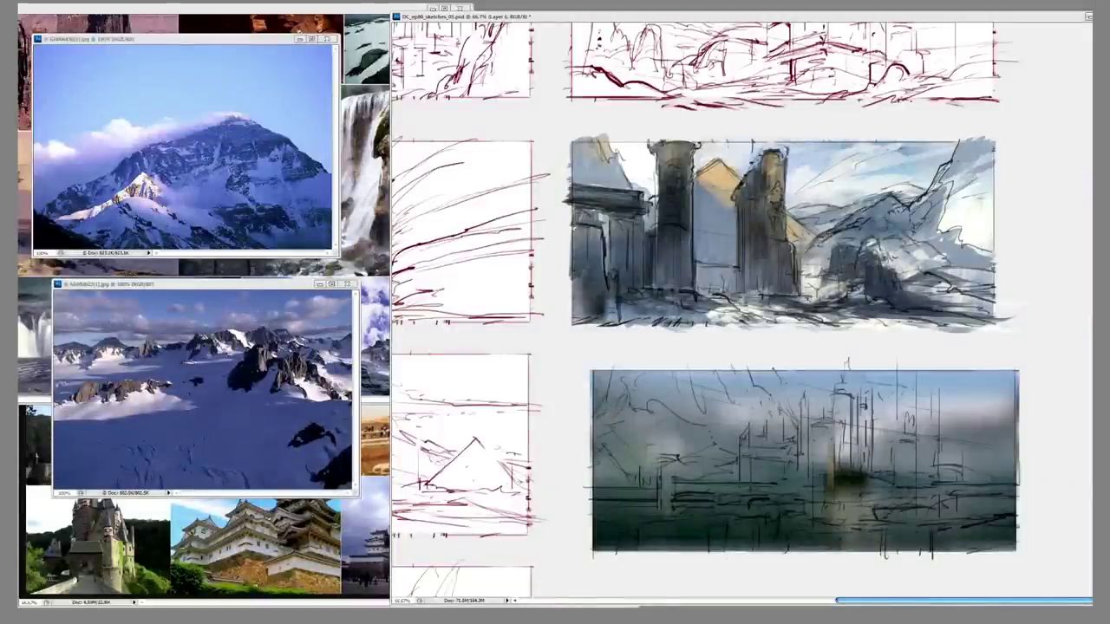
- Paint bluish shadow strokes across the Egypt thumbnail's foreground and blue streaks along its upper sky
left_click_drag(830, 293, 980, 330)
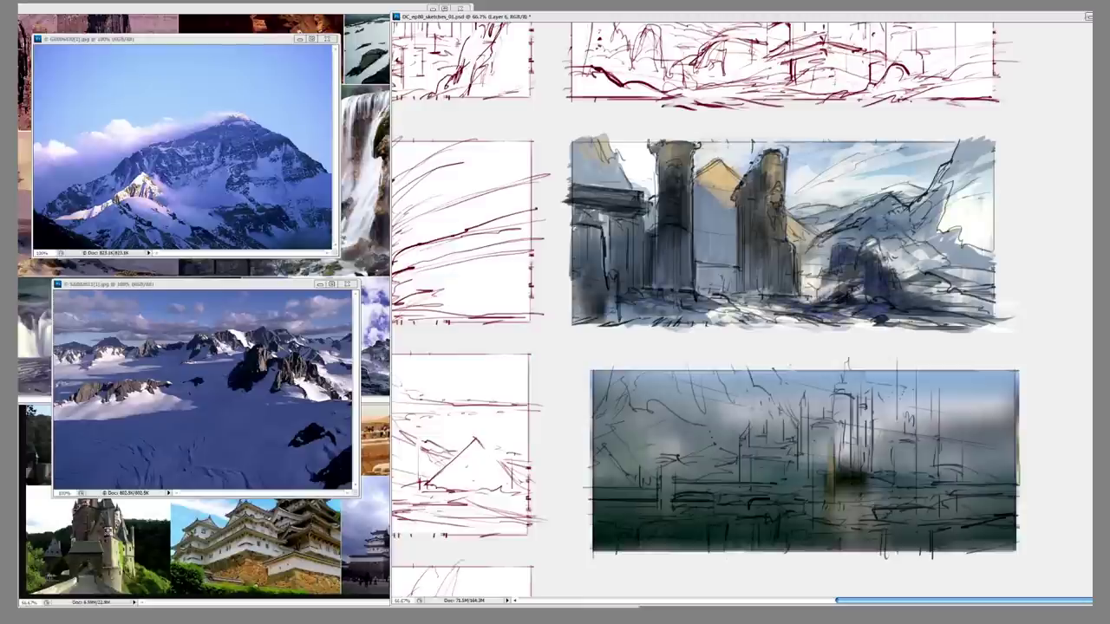
mouse_move(568, 282)
left_mouse_down()
mouse_move(614, 323)
mouse_move(801, 315)
left_mouse_up()
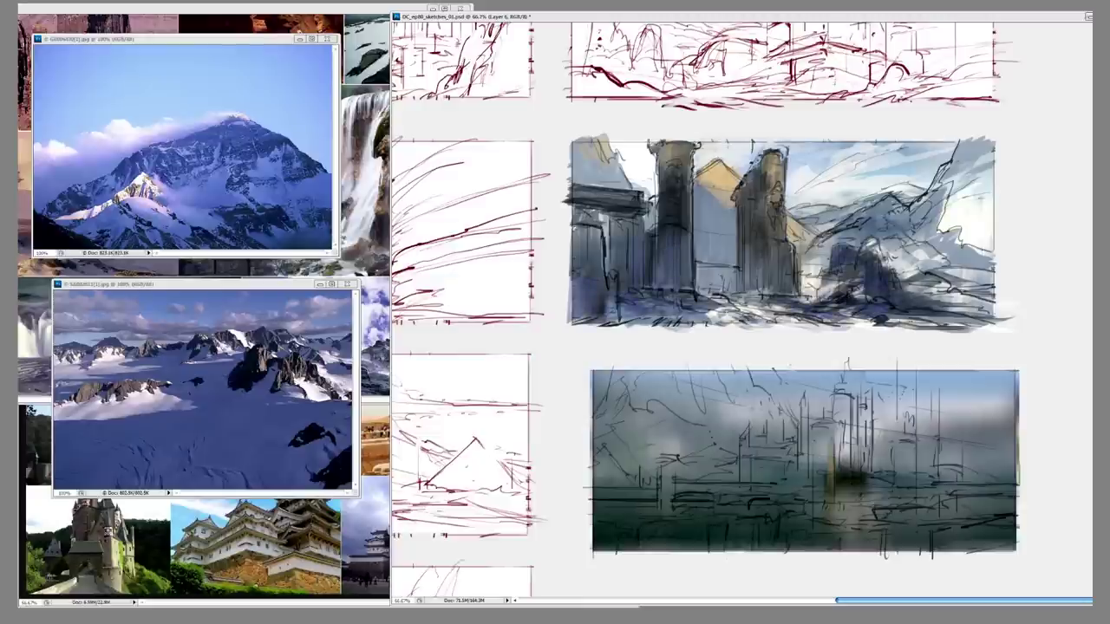
left_click_drag(809, 145, 851, 142)
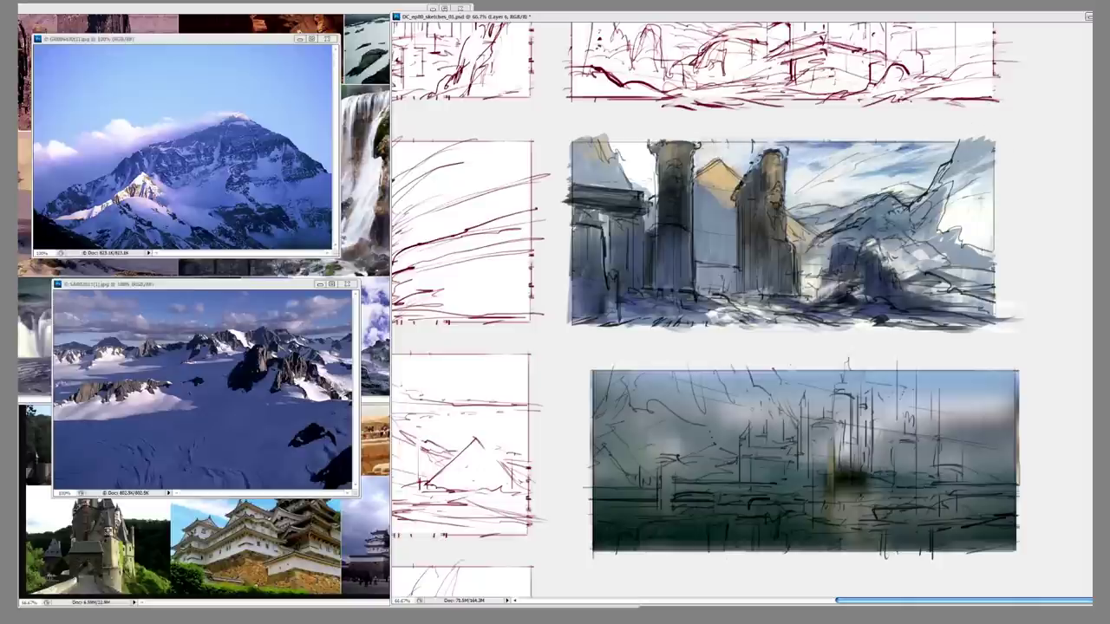
- Paint dark shading on the Egypt thumbnail's right-hand cliff and bluish-purple shadows over the rock mound beside the columns
left_click_drag(920, 192, 960, 158)
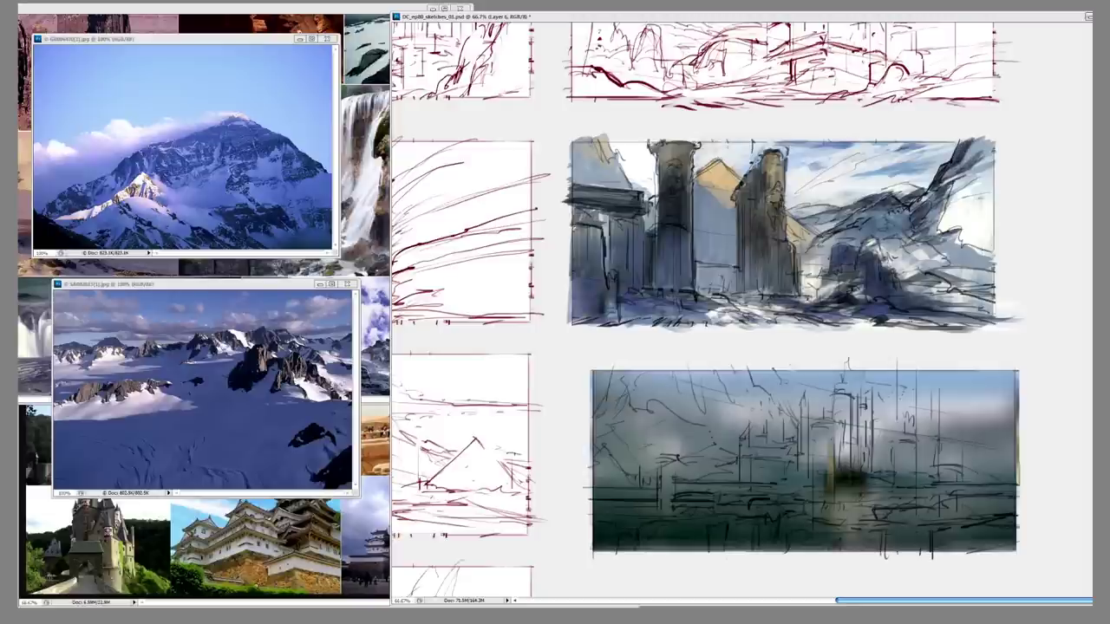
left_click_drag(944, 218, 958, 201)
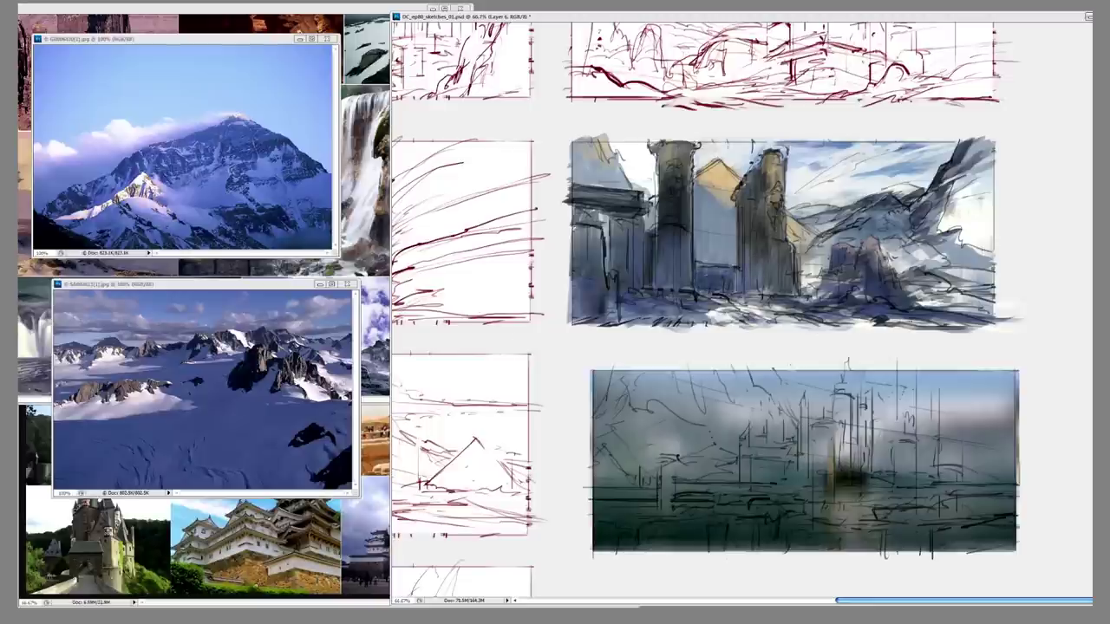
right_click(753, 224)
key("Return")
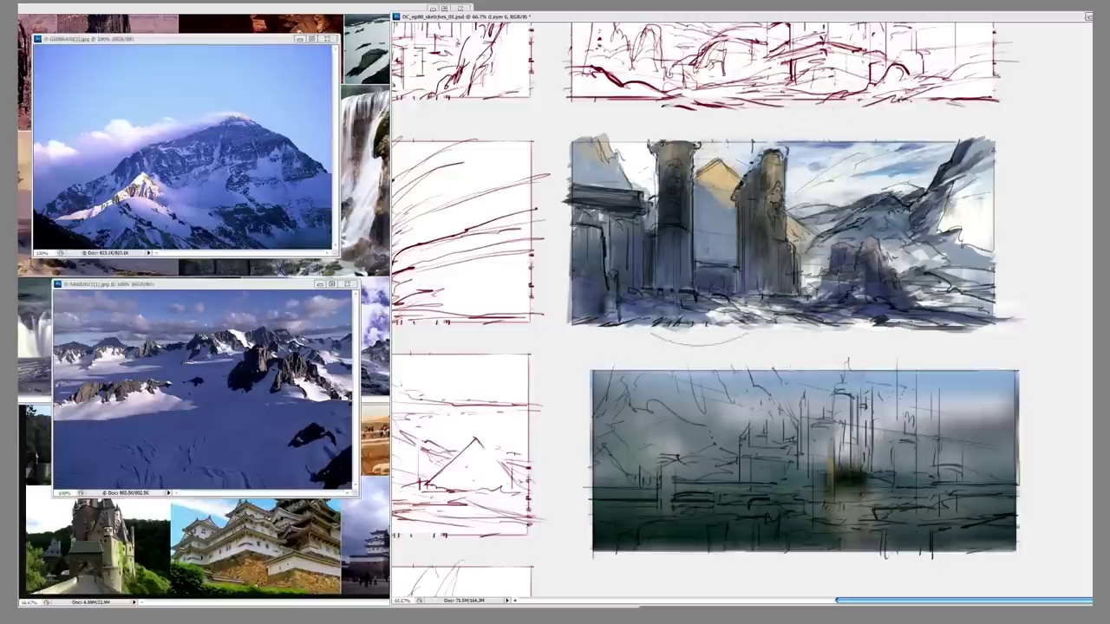
left_click_drag(841, 260, 919, 174)
left_click_drag(859, 226, 945, 173)
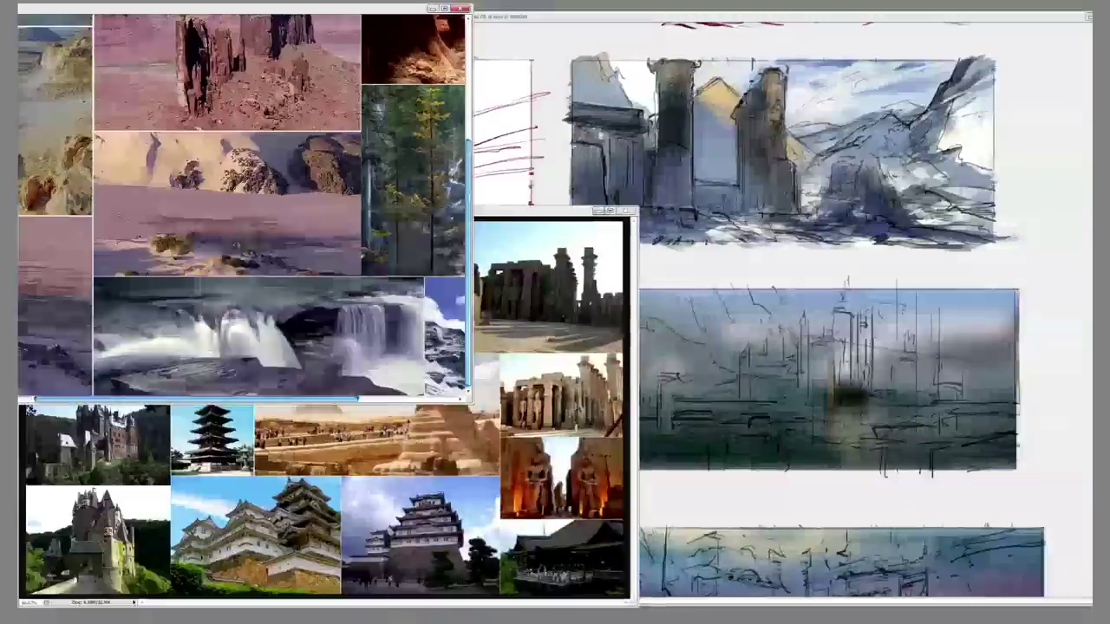
- Block in the castle thumbnail's towers in ochre, with a first pale waterfall stroke below and light strokes in the right-hand sky
left_click_drag(766, 442, 768, 467)
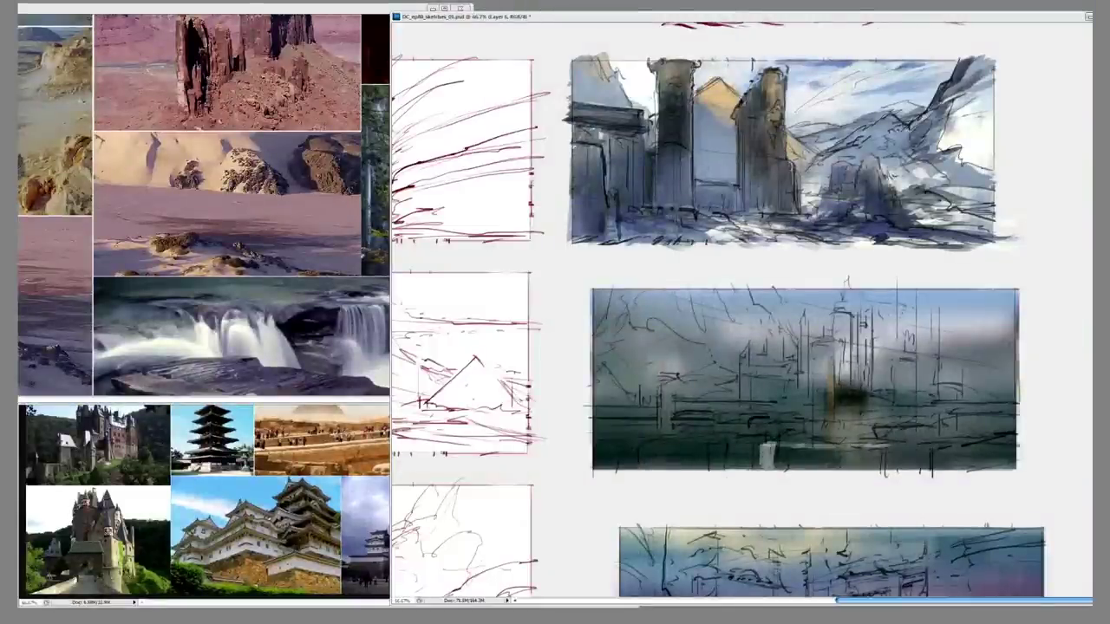
left_click_drag(822, 341, 822, 381)
left_click_drag(804, 318, 805, 373)
left_click_drag(841, 309, 841, 382)
left_click_drag(862, 324, 867, 385)
left_click_drag(901, 361, 903, 398)
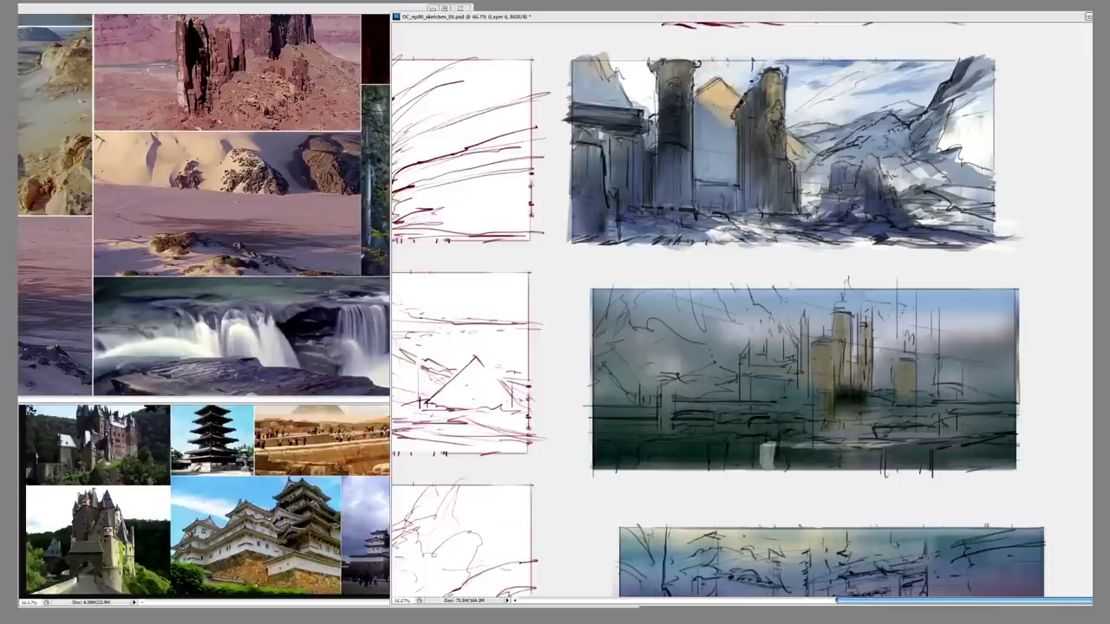
left_click_drag(840, 323, 846, 376)
left_click_drag(821, 345, 824, 385)
left_click_drag(801, 318, 806, 384)
left_click_drag(863, 329, 865, 384)
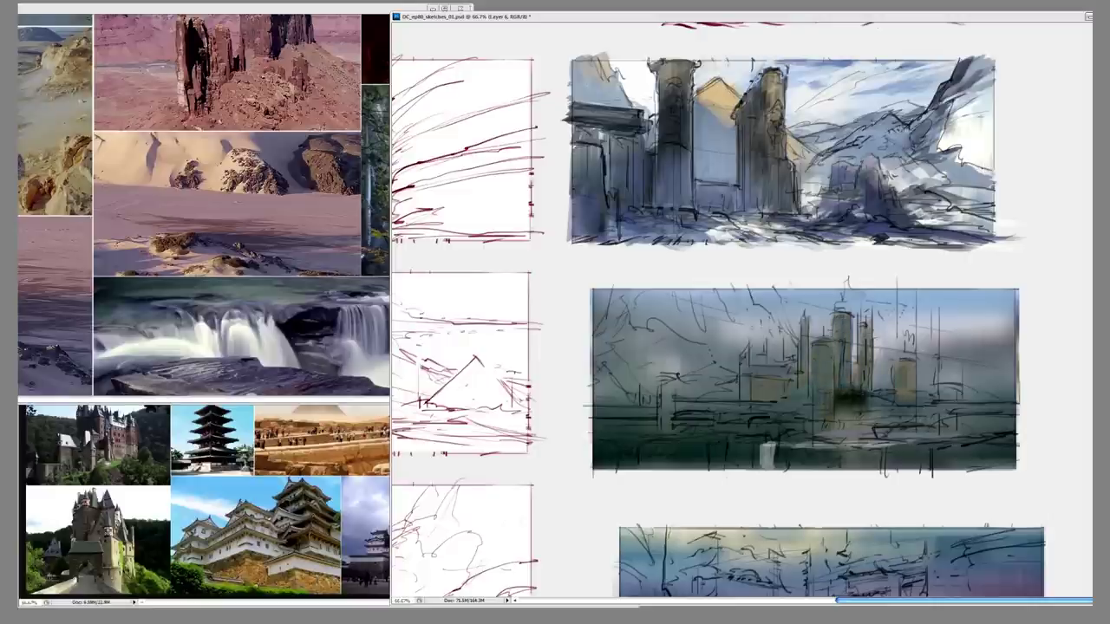
left_click_drag(947, 327, 993, 316)
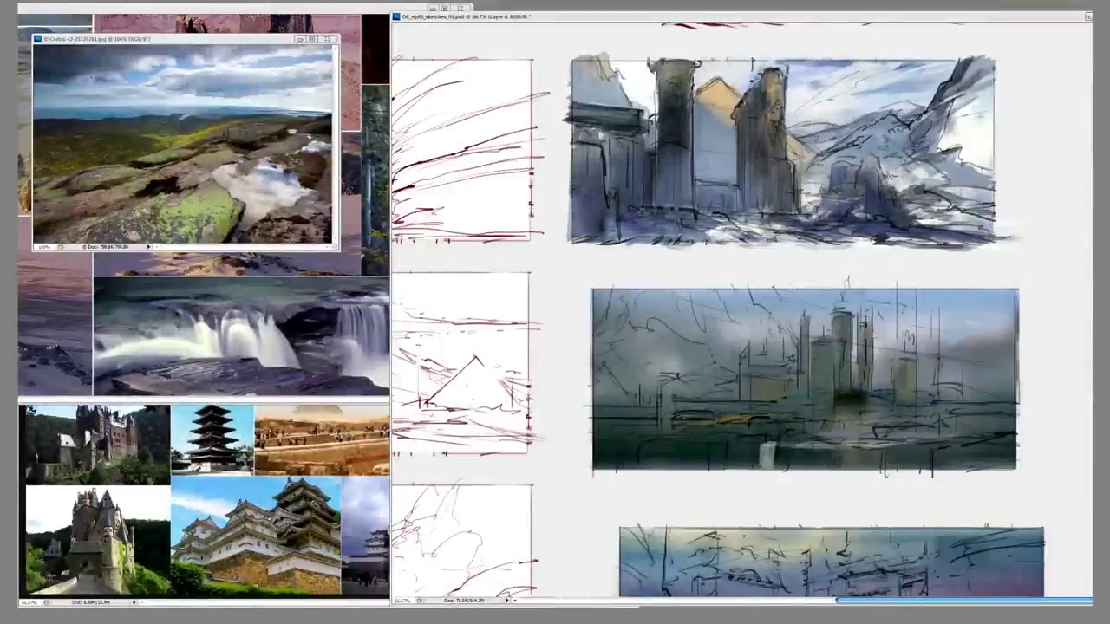
- Paint horizontal green and ochre meadow bands across the castle thumbnail, using the rocky landscape photo as color reference
left_click_drag(595, 426, 698, 432)
left_click_drag(737, 428, 838, 422)
left_click_drag(761, 411, 830, 407)
left_click_drag(879, 423, 952, 419)
left_click_drag(825, 421, 1016, 415)
- Block in a brownish-gray mountain and its foot on the castle thumbnail's left side
left_click_drag(600, 389, 653, 384)
mouse_move(605, 352)
left_mouse_down()
mouse_move(626, 338)
mouse_move(617, 307)
left_mouse_up()
mouse_move(612, 350)
left_mouse_down()
mouse_move(669, 303)
mouse_move(607, 381)
left_mouse_up()
mouse_move(598, 381)
left_mouse_down()
mouse_move(671, 347)
mouse_move(702, 385)
left_mouse_up()
left_click_drag(695, 343, 734, 388)
mouse_move(598, 395)
left_mouse_down()
mouse_move(633, 381)
mouse_move(694, 390)
left_mouse_up()
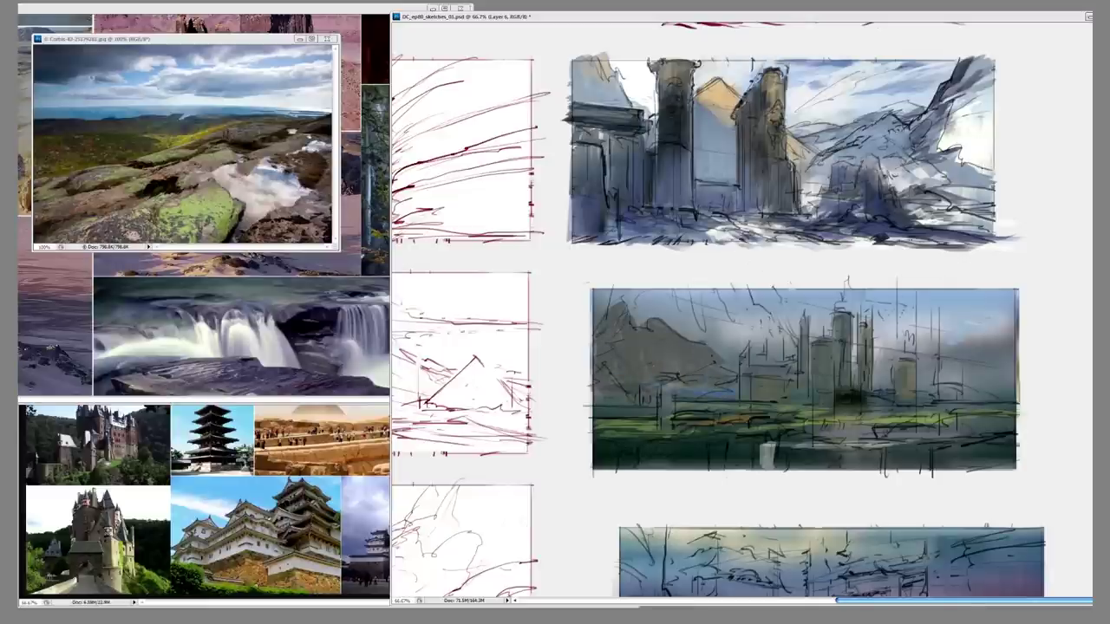
- Paint pale clouds and gray distant slopes behind the castle thumbnail's right-hand towers
mouse_move(916, 345)
left_mouse_down()
mouse_move(1018, 320)
mouse_move(1007, 338)
left_mouse_up()
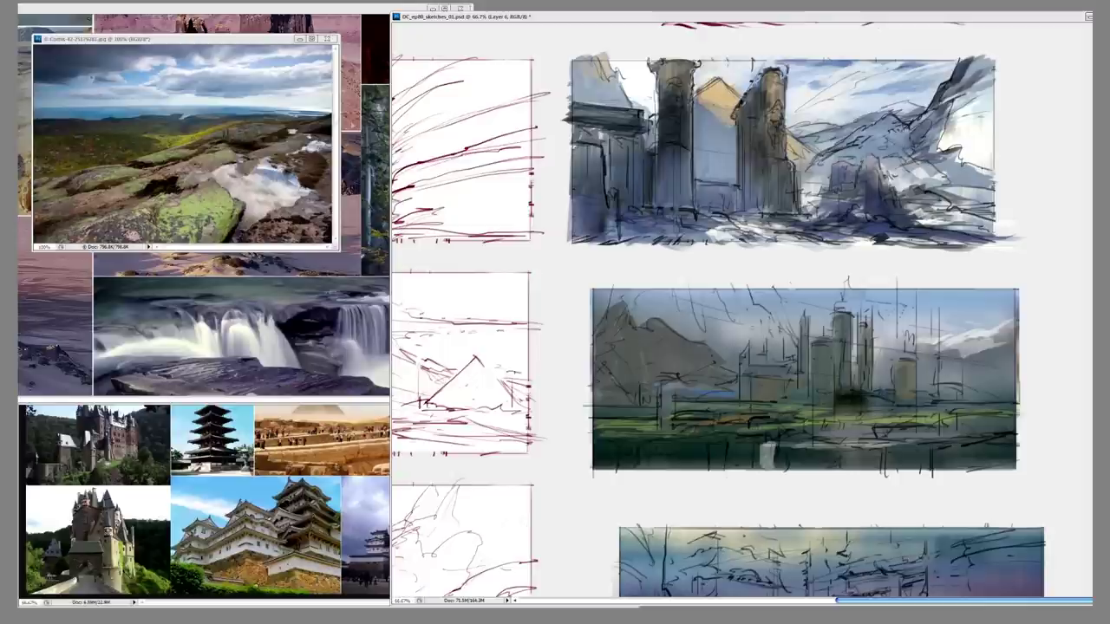
mouse_move(956, 385)
left_mouse_down()
mouse_move(1011, 380)
mouse_move(1018, 343)
mouse_move(1015, 389)
left_mouse_up()
left_click_drag(910, 392, 937, 345)
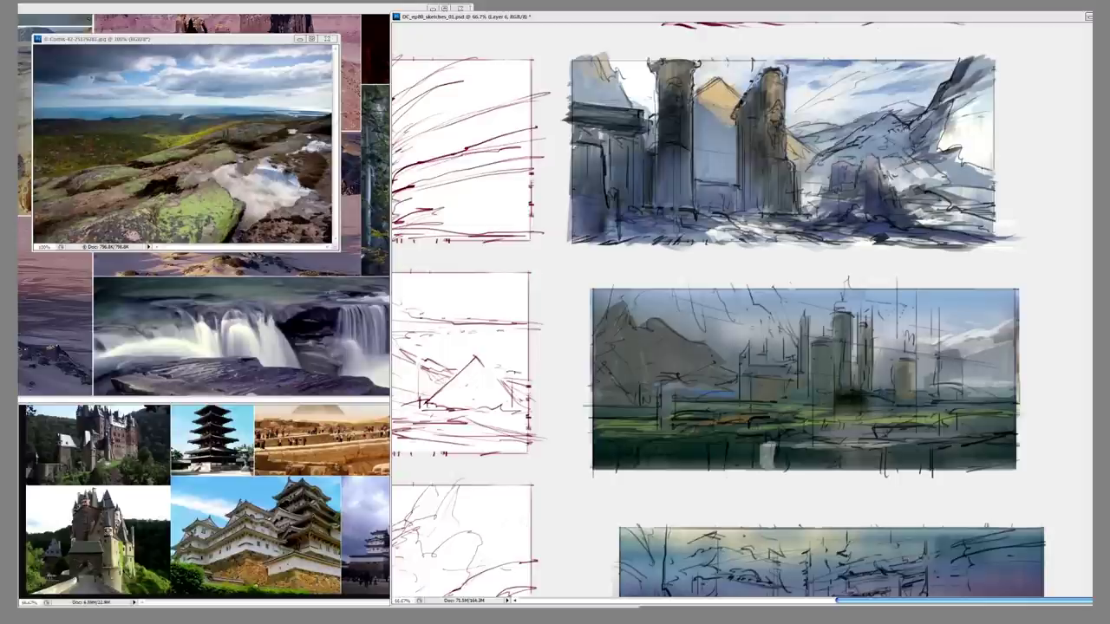
- Layer green and light gray strokes over the castle thumbnail's meadow and foreground
left_click_drag(766, 440, 881, 435)
mouse_move(718, 439)
left_mouse_down()
mouse_move(725, 470)
mouse_move(685, 434)
mouse_move(768, 421)
left_mouse_up()
left_click_drag(647, 437, 768, 439)
left_click_drag(836, 434, 979, 432)
left_click_drag(872, 418, 914, 407)
left_click_drag(699, 399, 737, 395)
left_click_drag(692, 409, 704, 428)
left_click_drag(594, 418, 719, 423)
left_click_drag(811, 426, 989, 425)
- Darken the castle thumbnail's towers, add a taller one to the group and a separate tower farther right
mouse_move(820, 352)
left_mouse_down()
mouse_move(815, 433)
mouse_move(840, 404)
left_mouse_up()
scroll(718, 305, "up", 2)
mouse_move(846, 348)
left_mouse_down()
mouse_move(851, 421)
mouse_move(914, 389)
mouse_move(916, 426)
left_mouse_up()
mouse_move(922, 419)
left_mouse_down()
mouse_move(942, 428)
mouse_move(959, 385)
left_mouse_up()
left_click_drag(881, 335, 890, 420)
mouse_move(870, 331)
left_mouse_down()
mouse_move(891, 350)
mouse_move(839, 444)
left_mouse_up()
mouse_move(800, 376)
left_mouse_down()
mouse_move(799, 420)
mouse_move(701, 423)
left_mouse_up()
left_click_drag(965, 400, 1002, 414)
left_click_drag(906, 444, 955, 436)
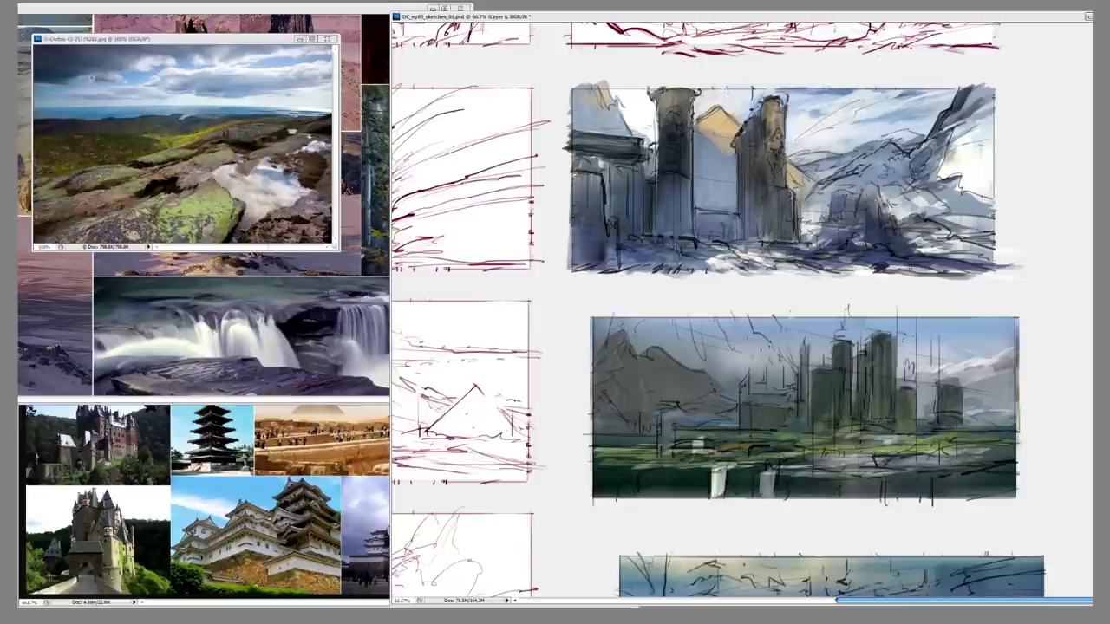
- Paint green and near-black strokes across the castle thumbnail's right foreground
left_click_drag(910, 458, 1016, 462)
left_click_drag(909, 466, 1015, 464)
left_click_drag(815, 477, 1014, 478)
left_click_drag(846, 494, 975, 476)
left_click_drag(891, 494, 1019, 475)
left_click_drag(950, 497, 1037, 475)
left_click_drag(858, 499, 919, 487)
left_click_drag(817, 502, 894, 491)
- Paint bright green light across the castle thumbnail's meadow with a large soft brush
right_click(954, 468)
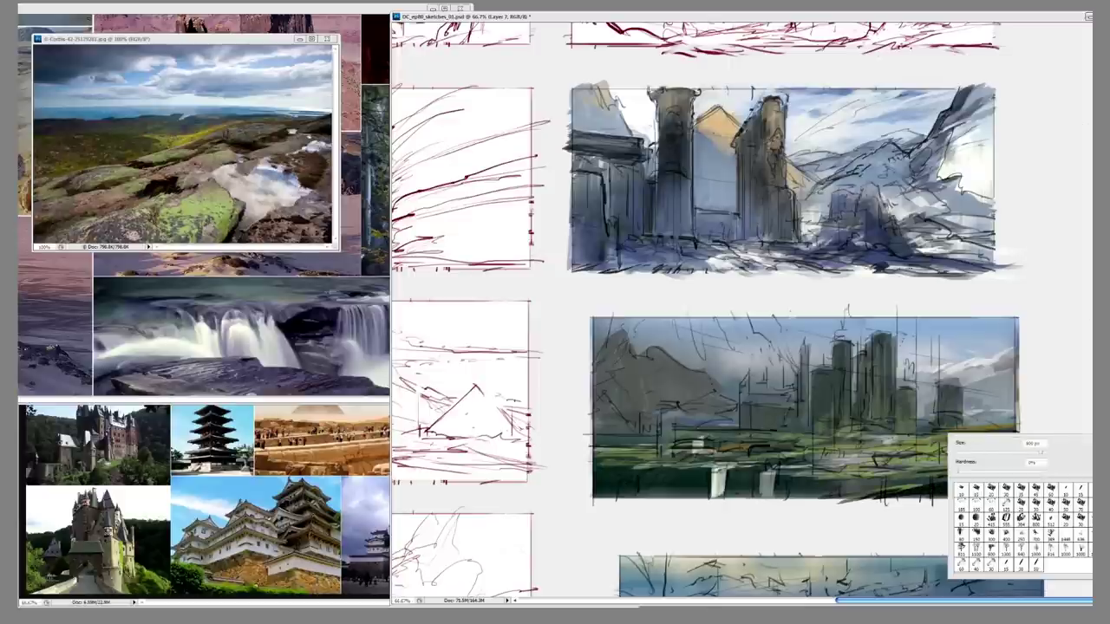
key("Return")
left_click_drag(849, 459, 1023, 442)
left_click_drag(945, 434, 676, 451)
left_click_drag(598, 442, 850, 433)
mouse_move(702, 468)
left_mouse_down()
mouse_move(902, 450)
mouse_move(897, 442)
left_mouse_up()
left_click_drag(819, 446, 928, 429)
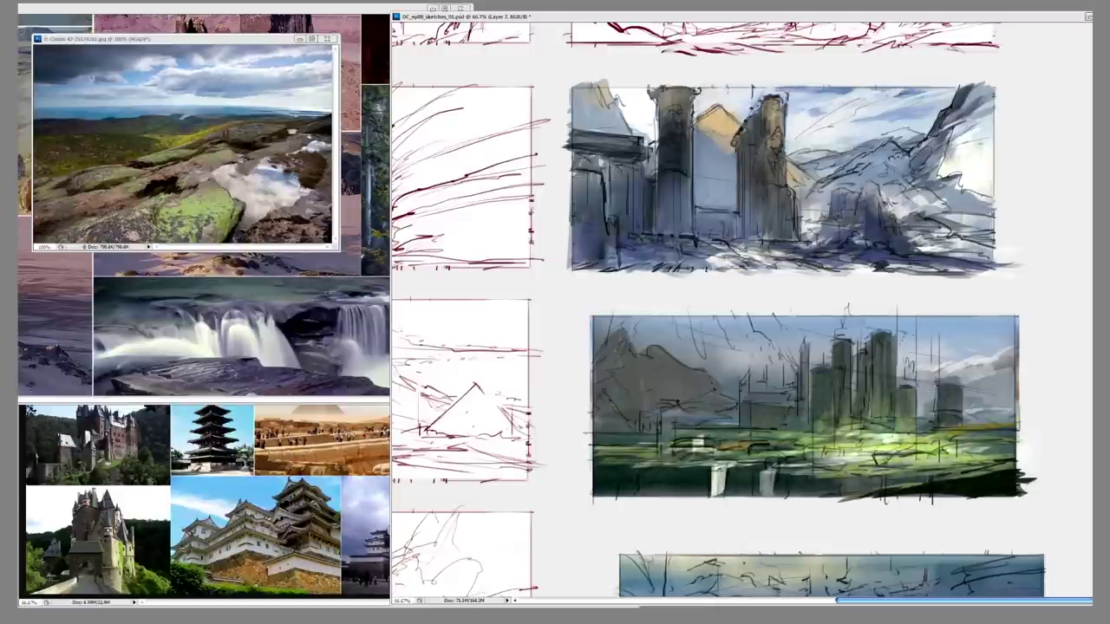
key("ctrl+u")
left_click_drag(802, 242, 833, 242)
key("Escape")
key("ctrl+u")
key("Escape")
key("ctrl+u")
key("Escape")
right_click(892, 390)
key("Escape")
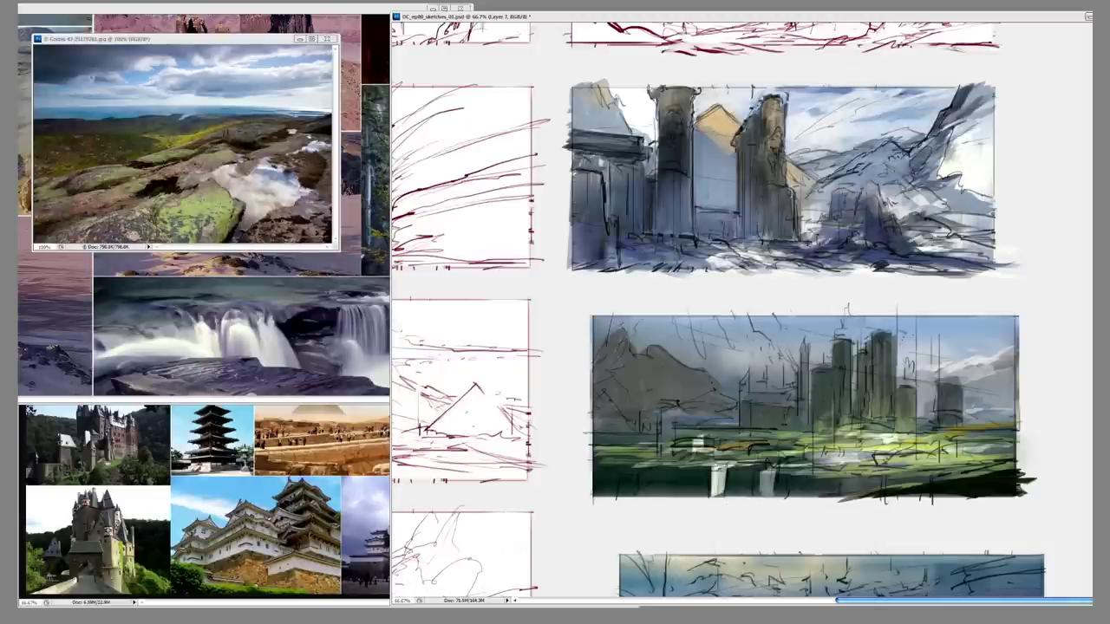
- Brighten the castle thumbnail's foreground waterfall and add pale structures and bands below the left mountain
mouse_move(796, 469)
left_mouse_down()
mouse_move(595, 447)
mouse_move(693, 454)
left_mouse_up()
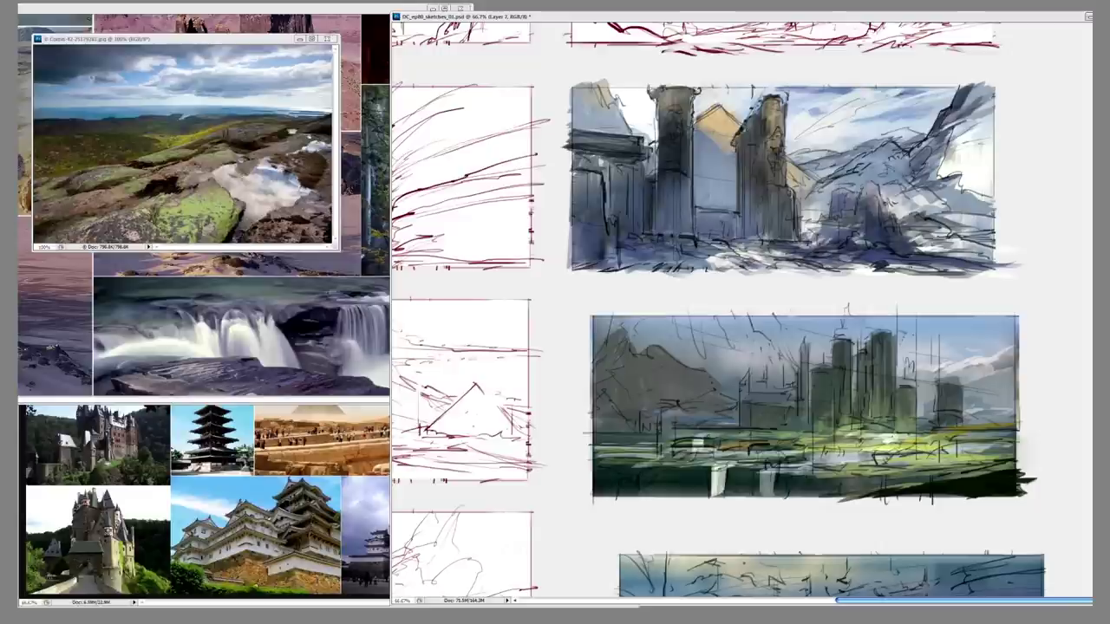
left_click_drag(768, 470, 772, 498)
mouse_move(797, 449)
left_mouse_down()
mouse_move(730, 447)
mouse_move(619, 414)
left_mouse_up()
left_click_drag(724, 420, 660, 402)
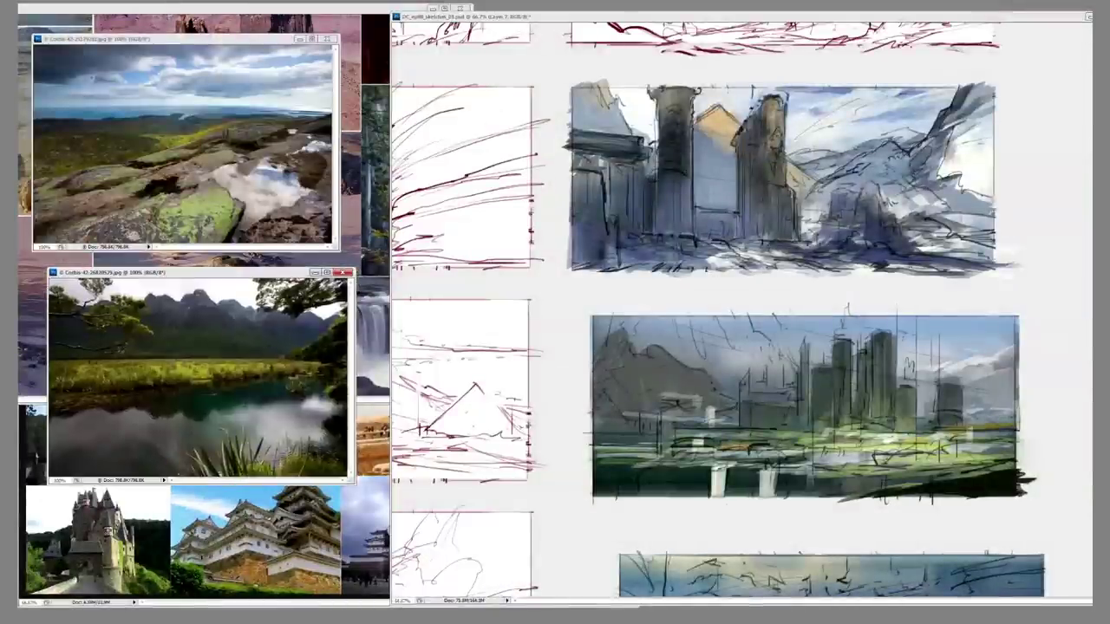
- Repaint the castle thumbnail's left mountain in dark green-gray, using the lake and mountains photo as color reference
mouse_move(642, 317)
left_mouse_down()
mouse_move(600, 343)
mouse_move(659, 381)
left_mouse_up()
left_click_drag(728, 317, 607, 407)
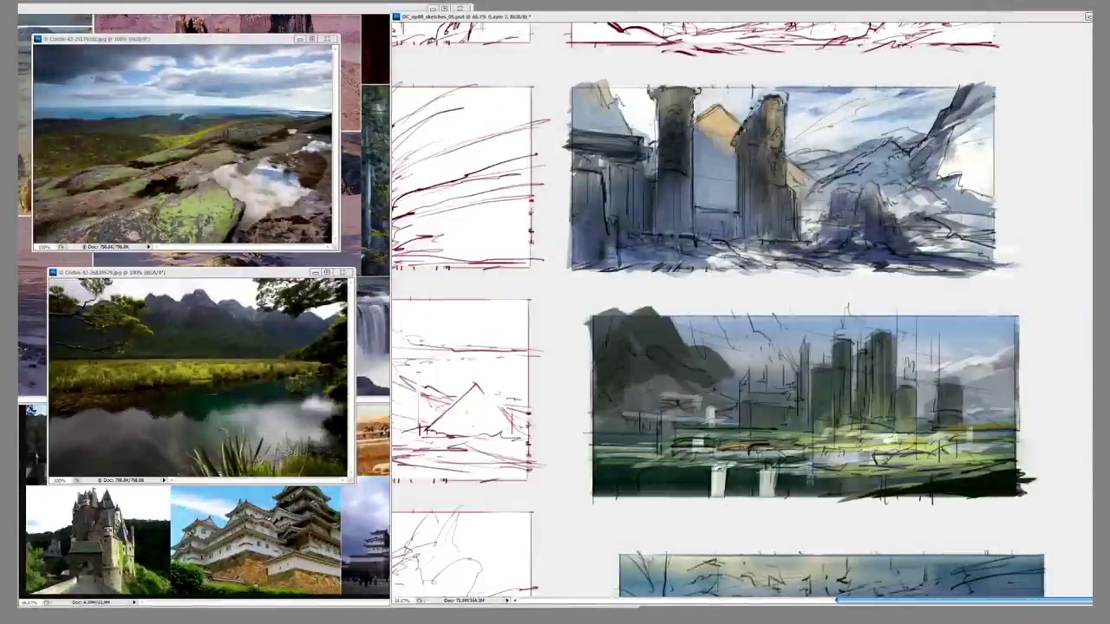
left_click_drag(725, 373, 616, 417)
left_click_drag(694, 409, 599, 444)
- Extend a gray ridge behind the castle thumbnail's left mountain toward the towers and darken the foothills in front
mouse_move(673, 308)
left_mouse_down()
mouse_move(703, 335)
mouse_move(766, 358)
left_mouse_up()
left_click_drag(692, 333, 787, 381)
left_click_drag(756, 336, 796, 401)
mouse_move(747, 314)
left_mouse_down()
mouse_move(794, 352)
mouse_move(799, 373)
left_mouse_up()
left_click_drag(706, 375, 596, 404)
left_click_drag(652, 364, 595, 394)
left_click_drag(727, 375, 633, 411)
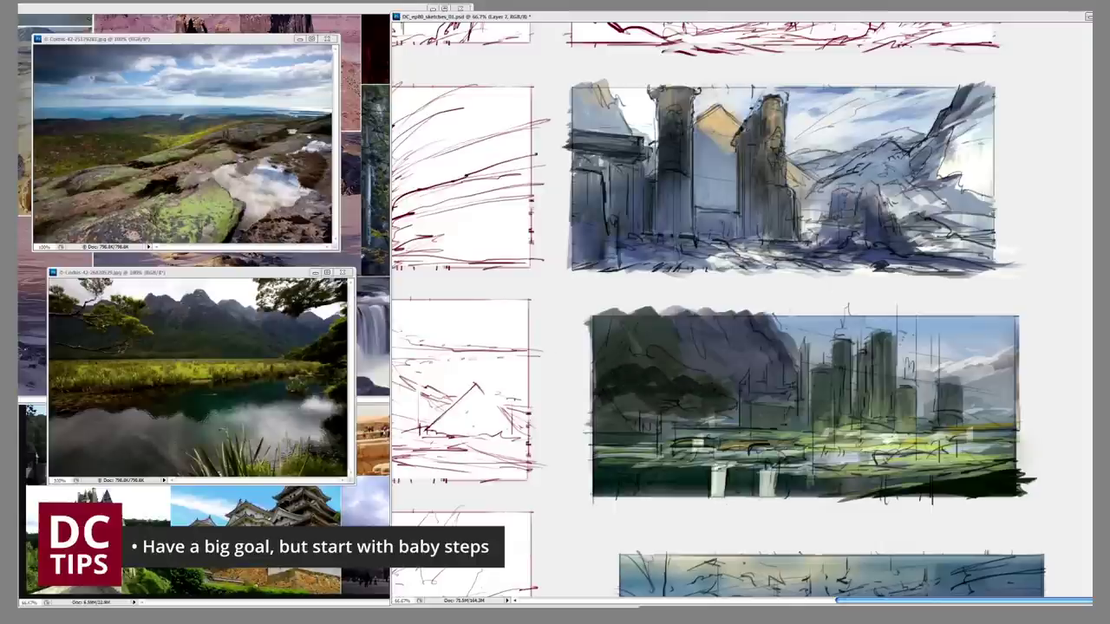
mouse_move(736, 276)
left_mouse_down()
mouse_move(668, 303)
mouse_move(609, 416)
left_mouse_up()
- Soften the castle thumbnail's mountains with haze and fill the castle walls and towers as one dark silhouette
right_click(849, 335)
key("Return")
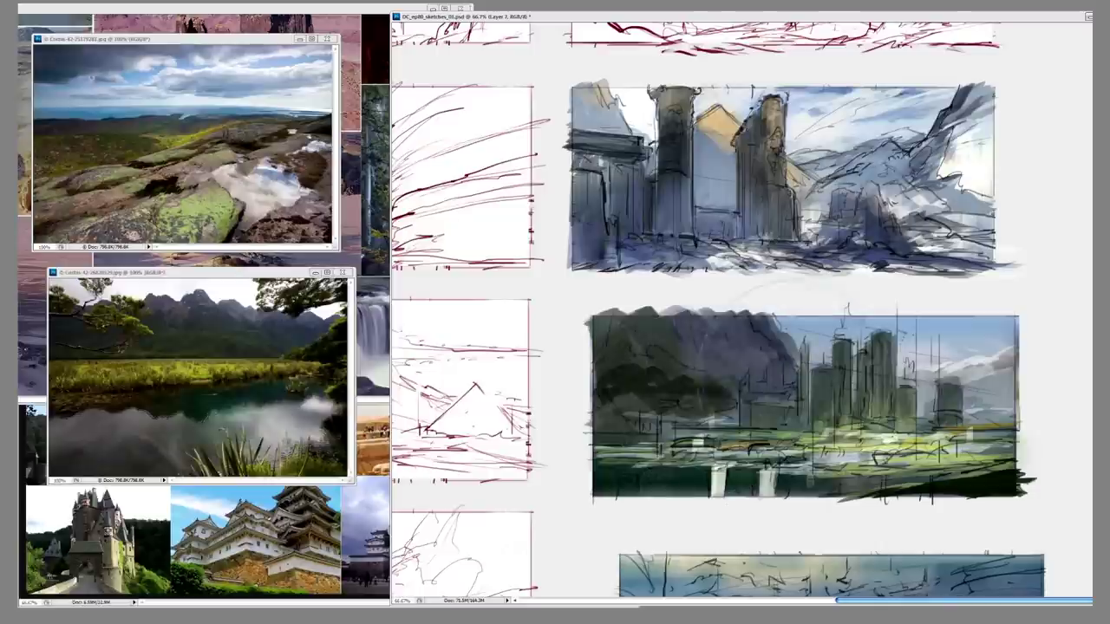
left_click_drag(784, 323, 659, 416)
left_click_drag(876, 294, 867, 407)
left_click_drag(754, 364, 780, 433)
left_click_drag(806, 339, 858, 399)
left_click_drag(867, 300, 850, 398)
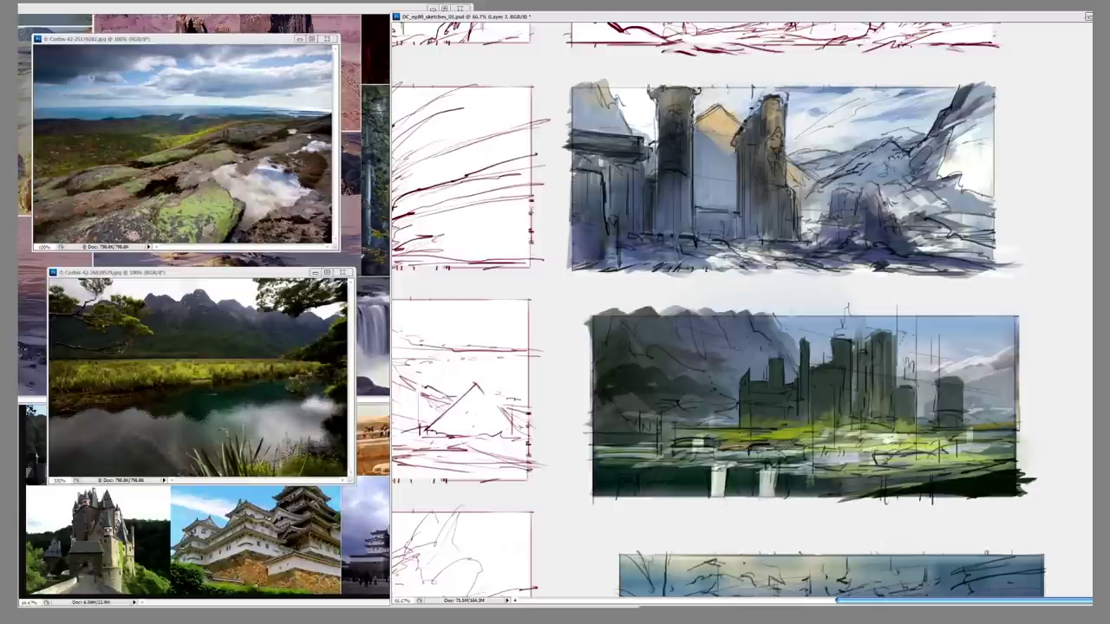
- Add small light strokes to the castle thumbnail's meadow around the castle's base and toward its right edge
right_click(921, 361)
key("Escape")
right_click(867, 321)
key("Escape")
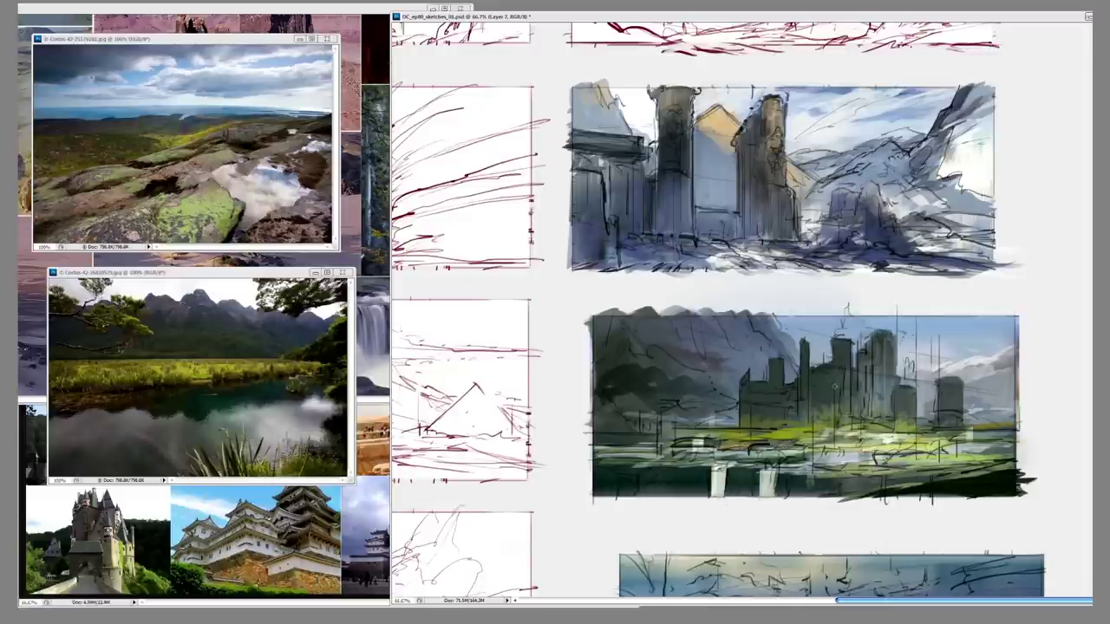
left_click_drag(655, 428, 770, 437)
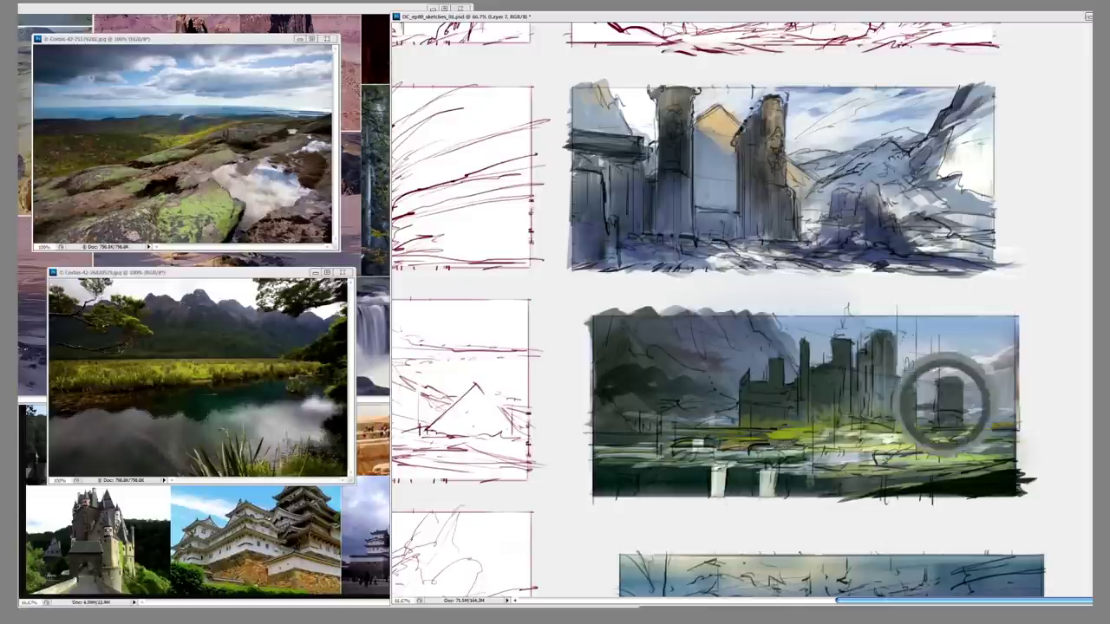
mouse_move(837, 418)
left_mouse_down()
mouse_move(898, 425)
mouse_move(821, 452)
left_mouse_up()
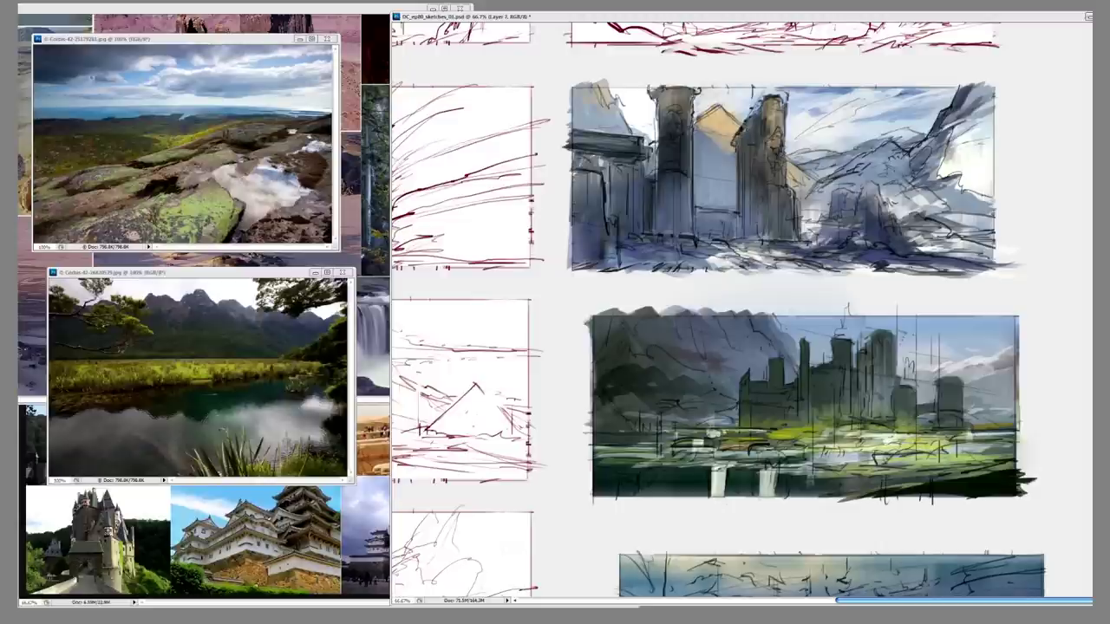
left_click_drag(1013, 429, 919, 429)
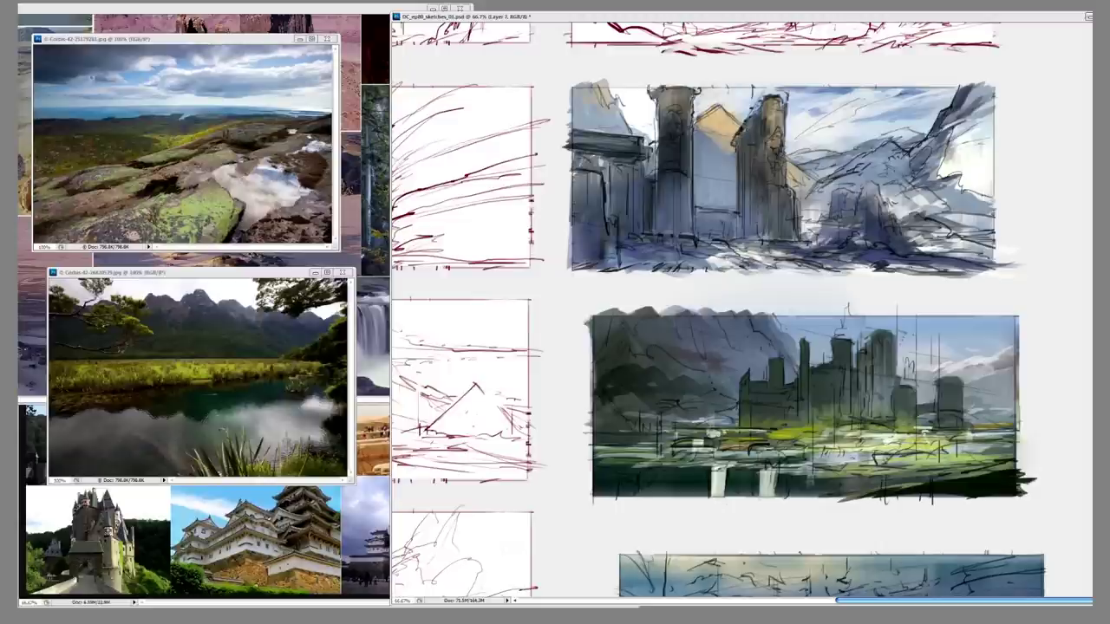
- Bring up the waterfall reference photos and paint pale waterfalls over the castle thumbnail's dark lower-left foreground
key("ctrl+Tab")
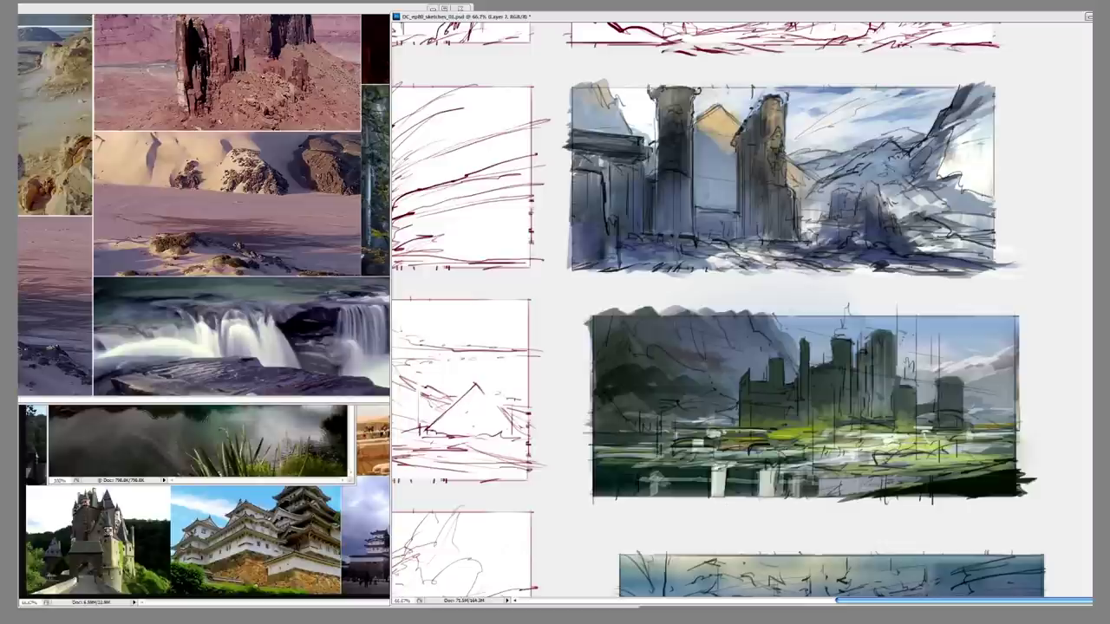
mouse_move(753, 468)
left_mouse_down()
mouse_move(752, 499)
mouse_move(607, 473)
mouse_move(667, 497)
left_mouse_up()
mouse_move(784, 463)
left_mouse_down()
mouse_move(656, 482)
mouse_move(633, 499)
left_mouse_up()
- Cycle through the open reference windows and arrange the rocky landscape and lake photos beside the canvas
key("ctrl+Tab")
key("ctrl+Tab")
key("ctrl+Tab")
key("ctrl+Tab")
key("ctrl+Tab")
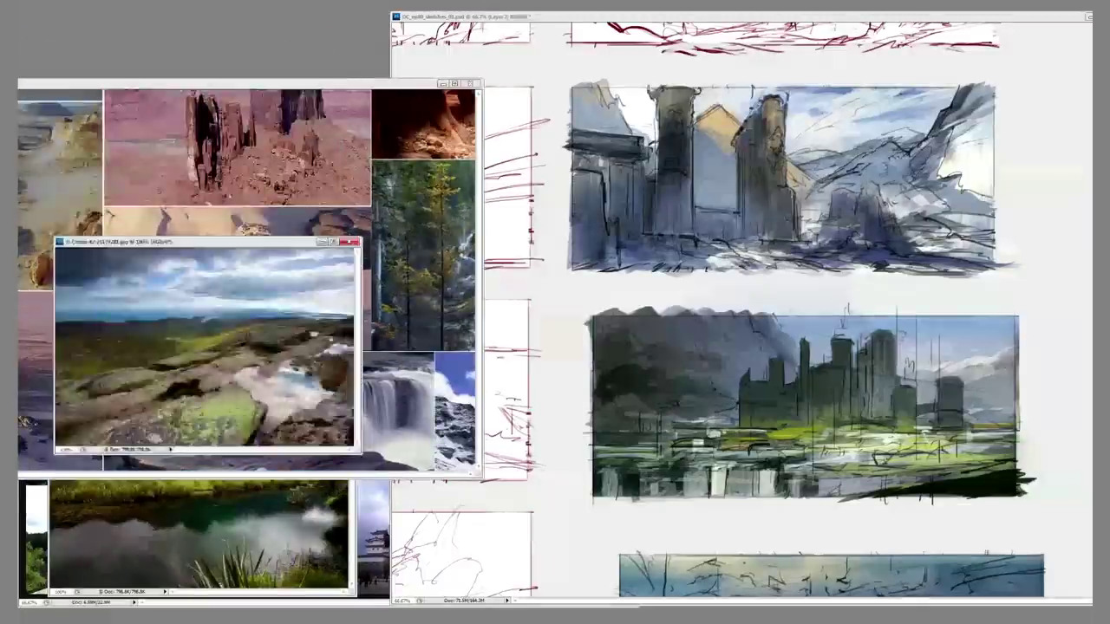
key("ctrl+Tab")
key("ctrl+Tab")
key("ctrl+Tab")
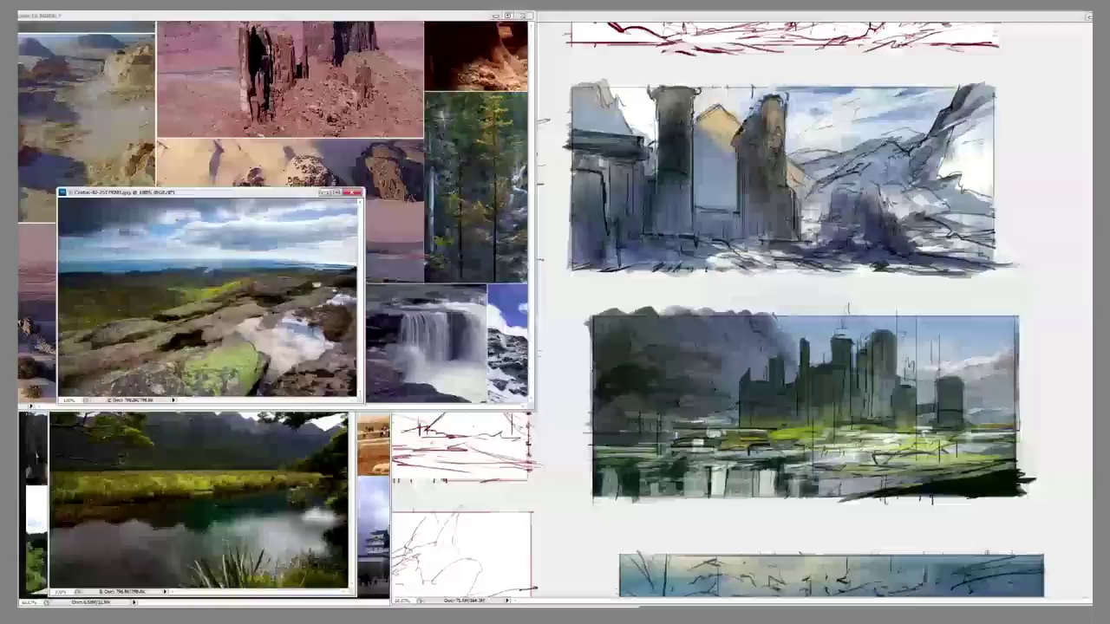
key("Return")
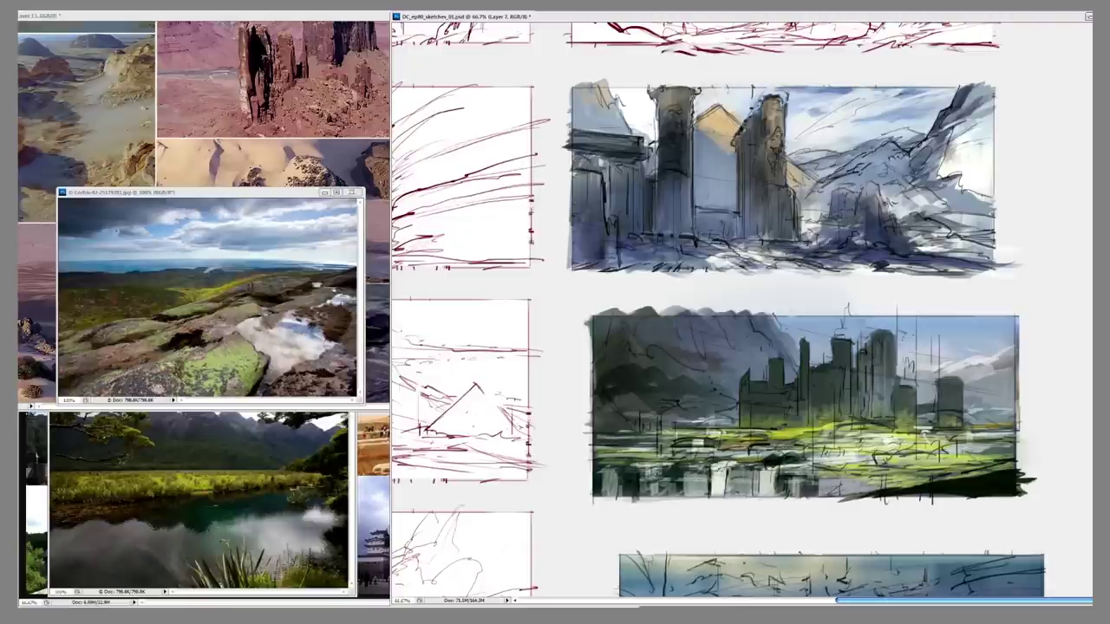
- Touch up the castle thumbnail's sunlit meadow and compare the color studies on the full thumbnail sheet
left_click(962, 456)
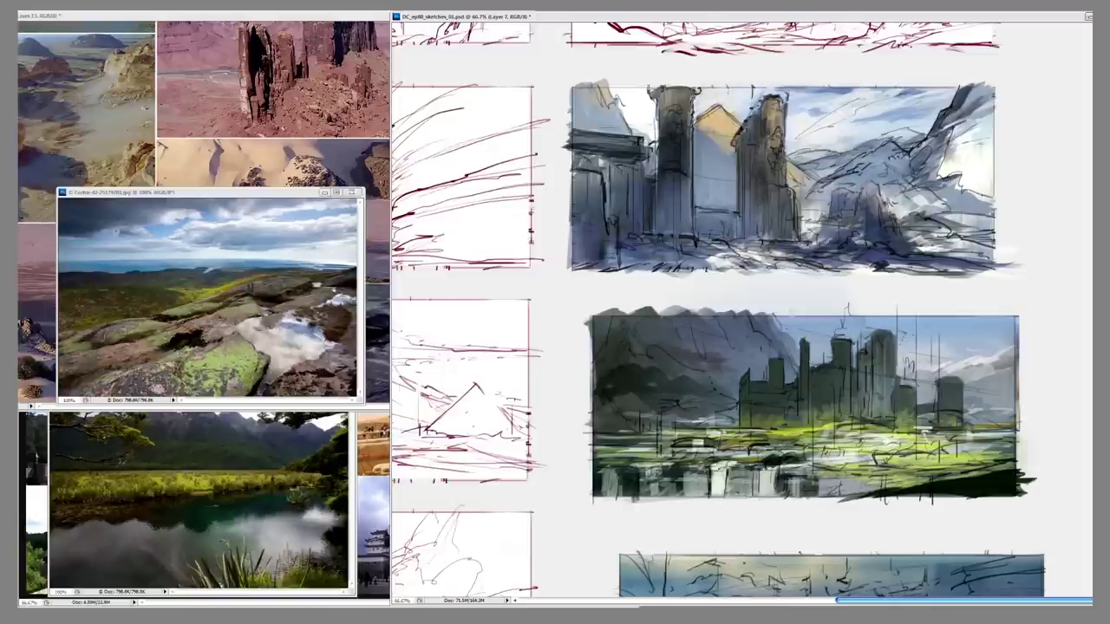
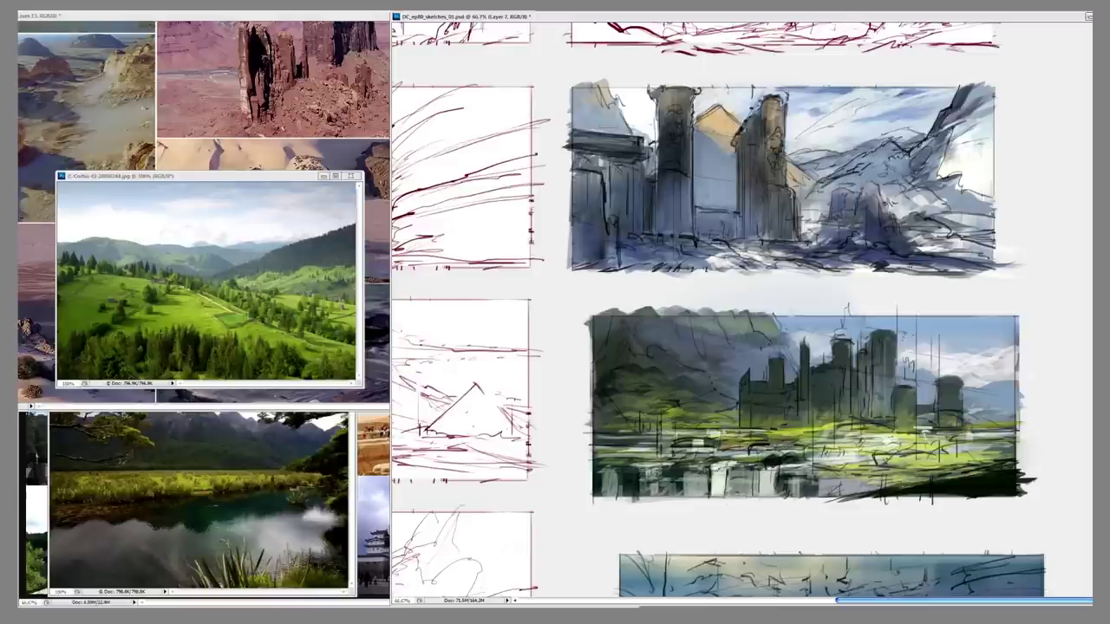
key("ctrl+minus")
key("ctrl+minus")
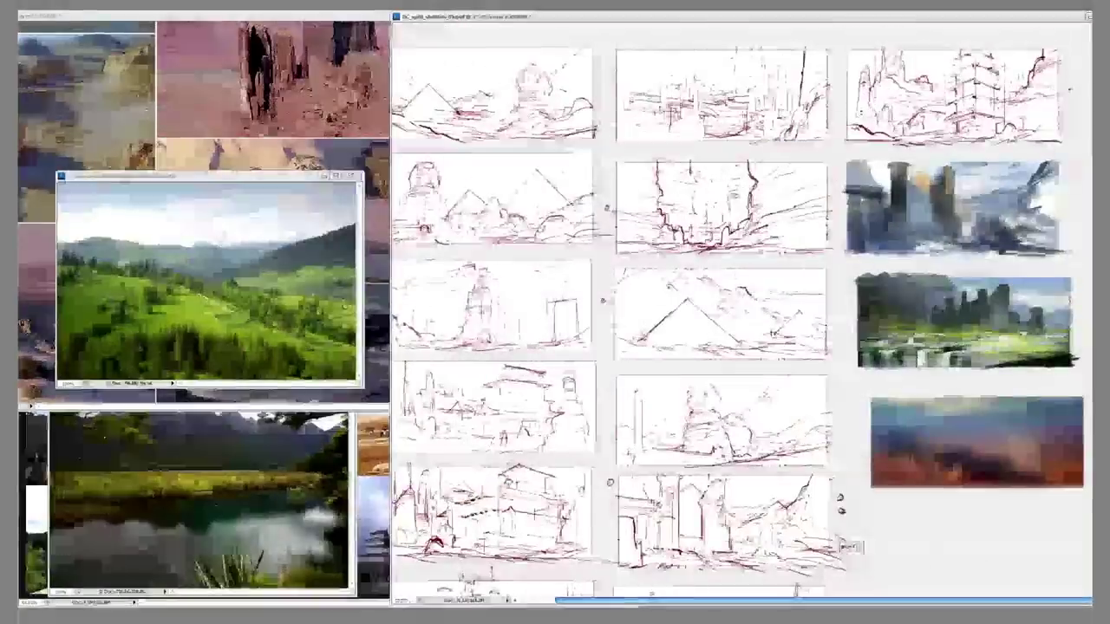
key("ctrl+plus")
key("ctrl+plus")
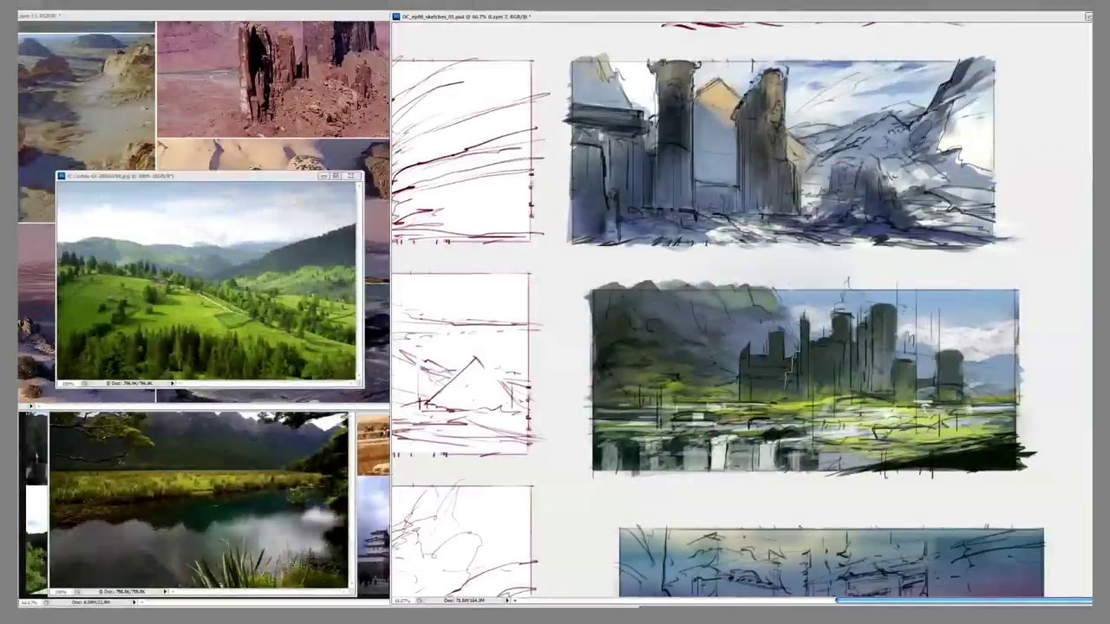
right_click(793, 304)
key("Escape")
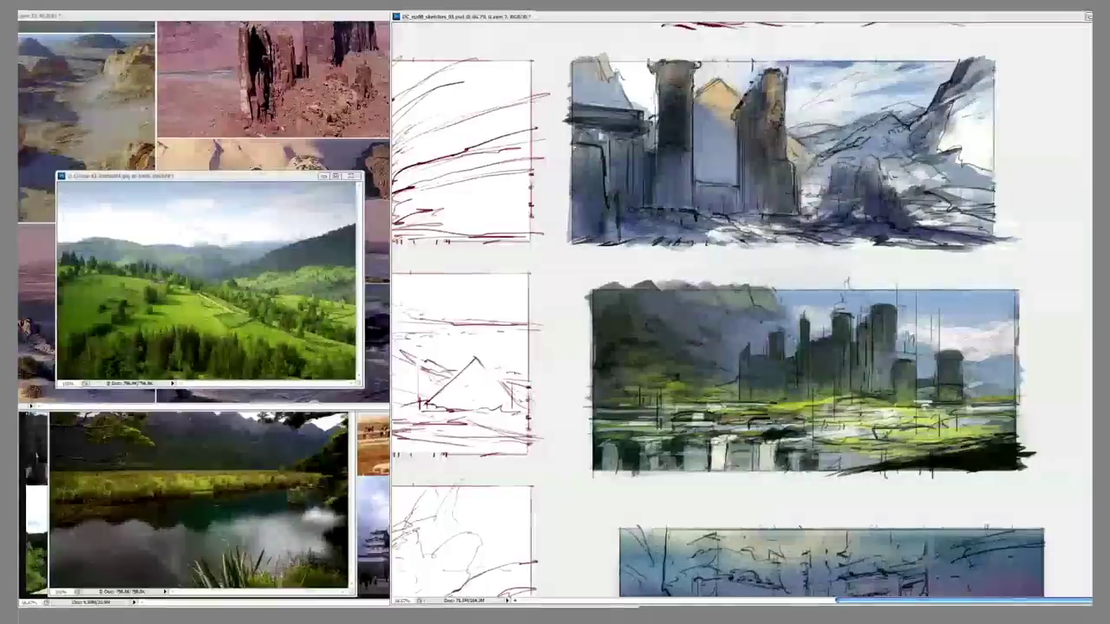
key("ctrl+minus")
key("ctrl+minus")
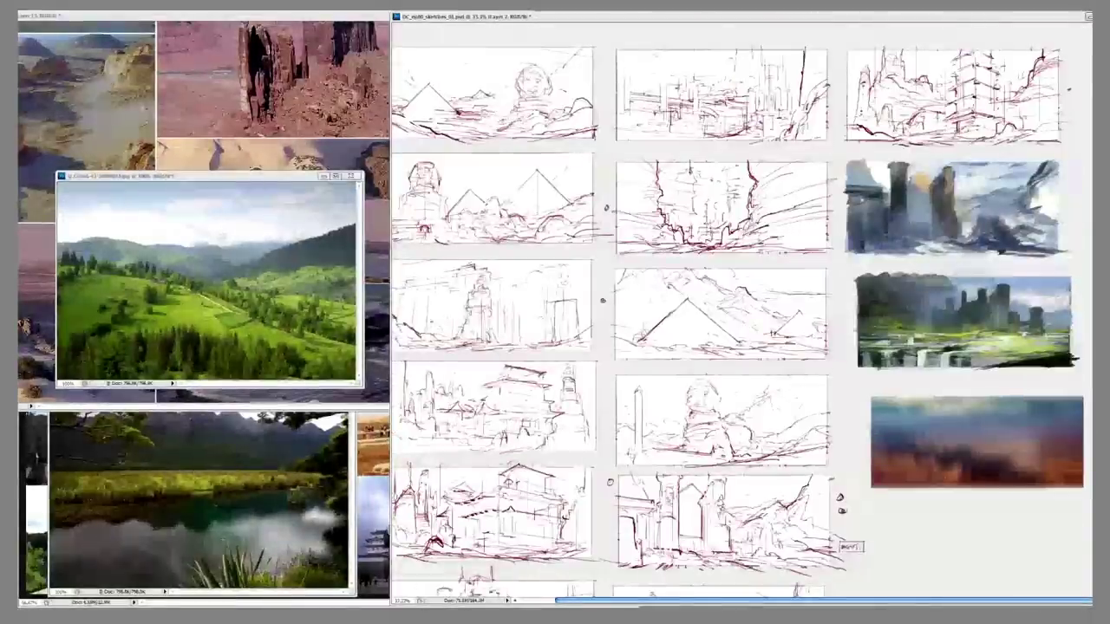
- Close the green hills photo and bring the red desert rock and castle reference sheets up beside the pagoda thumbnail
key("ctrl+plus")
key("]")
key("]")
key("]")
key("]")
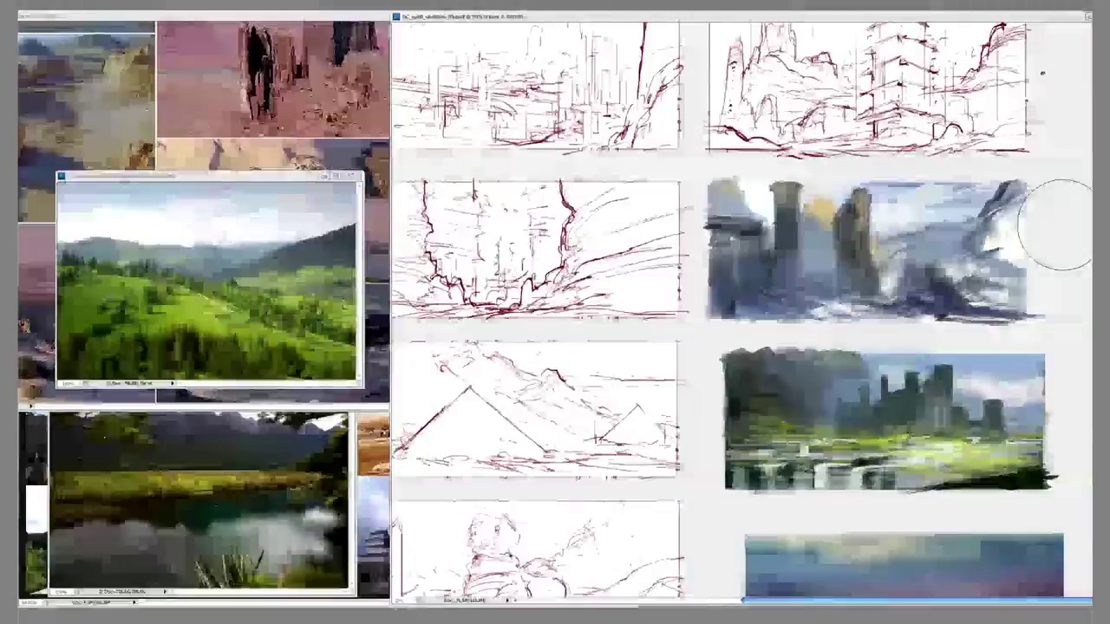
key("ctrl+plus")
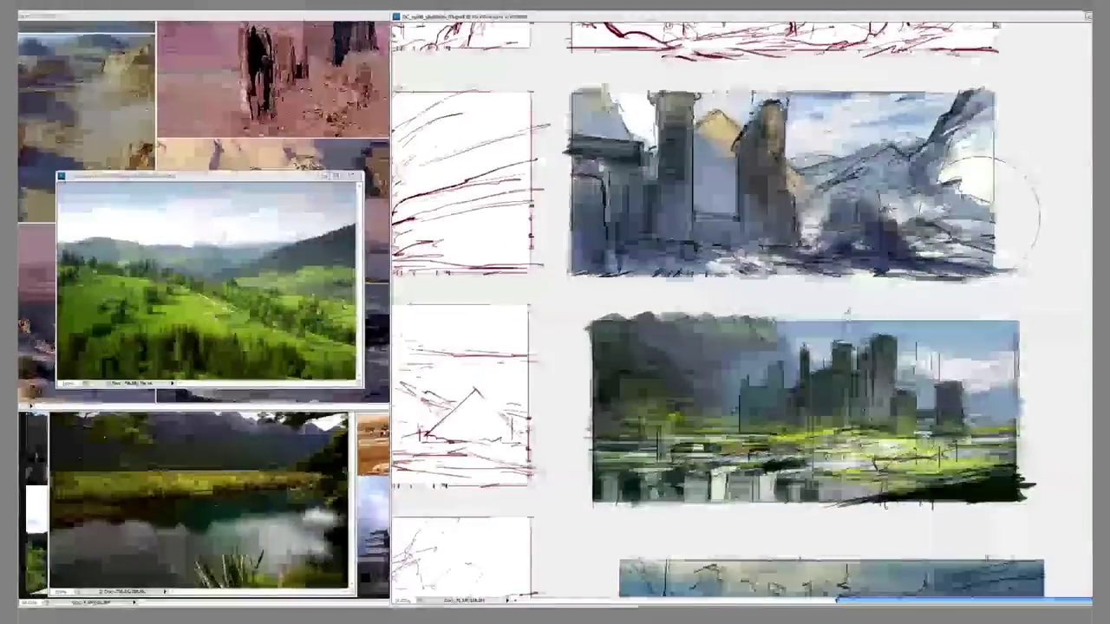
scroll(556, 572, "down", 5)
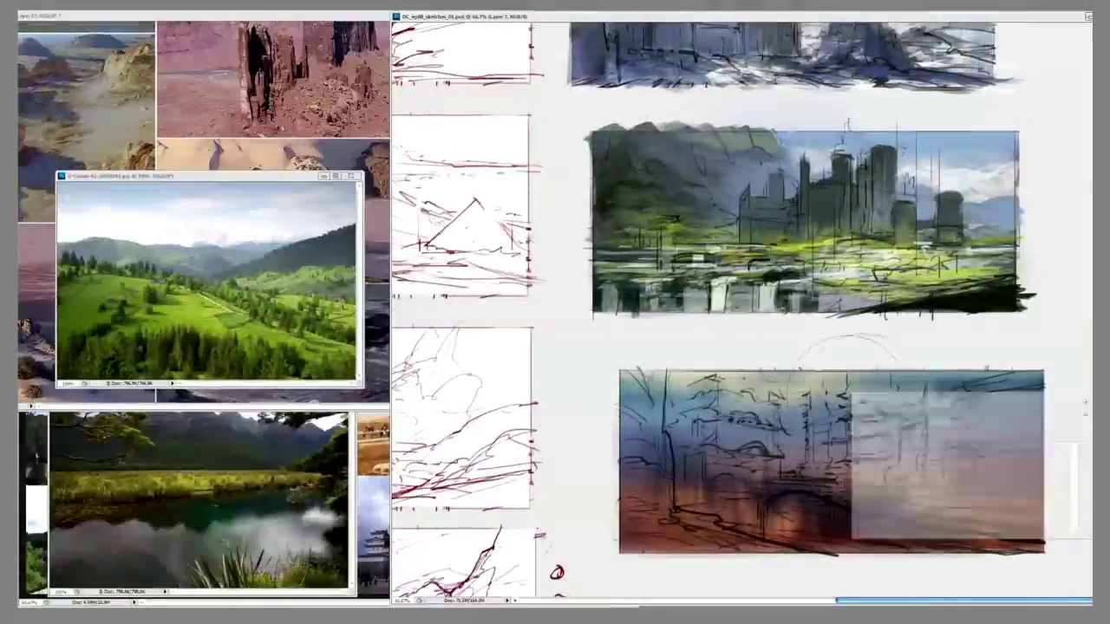
key("ctrl+w")
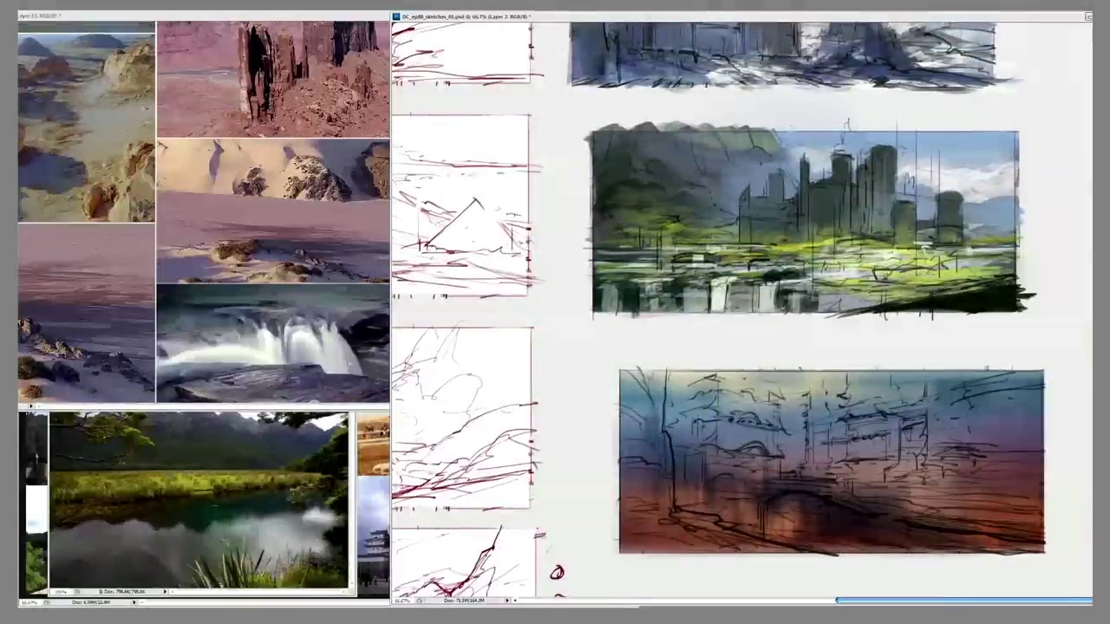
key("ctrl+Tab")
key("ctrl+Tab")
- Block in a muted blue-purple cliff along the pagoda thumbnail's left edge and extend it across the lower-left foreground
mouse_move(663, 371)
left_mouse_down()
mouse_move(620, 425)
mouse_move(632, 455)
left_mouse_up()
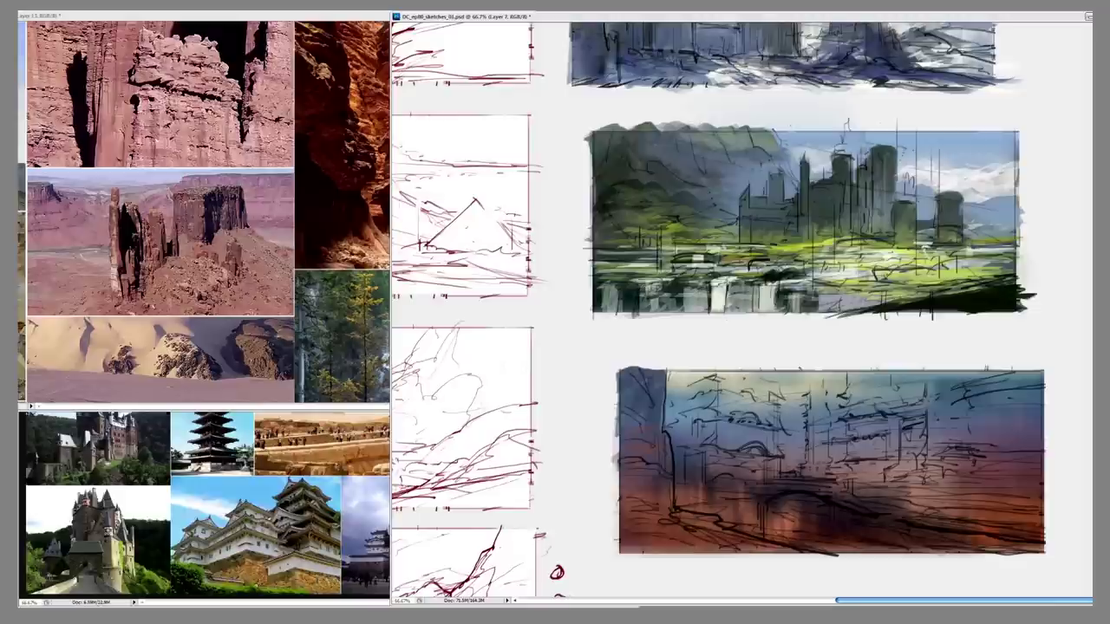
left_click_drag(639, 367, 684, 399)
left_click_drag(621, 550, 851, 567)
- Bring the castle and pagoda reference sheet forward and block in gray-brown masses for the pagoda buildings
key("ctrl+tab")
key("ctrl+shift+tab")
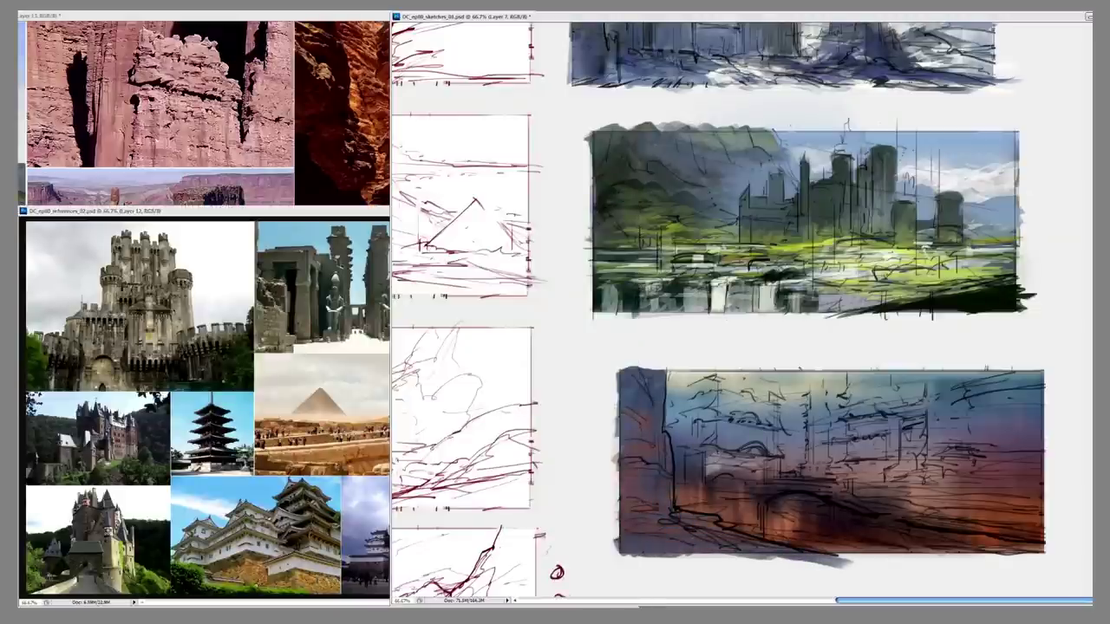
mouse_move(706, 472)
left_mouse_down()
mouse_move(754, 459)
mouse_move(702, 442)
mouse_move(776, 407)
mouse_move(773, 392)
left_mouse_up()
left_click_drag(779, 423, 730, 463)
left_click_drag(698, 449, 678, 473)
left_click_drag(670, 395, 685, 378)
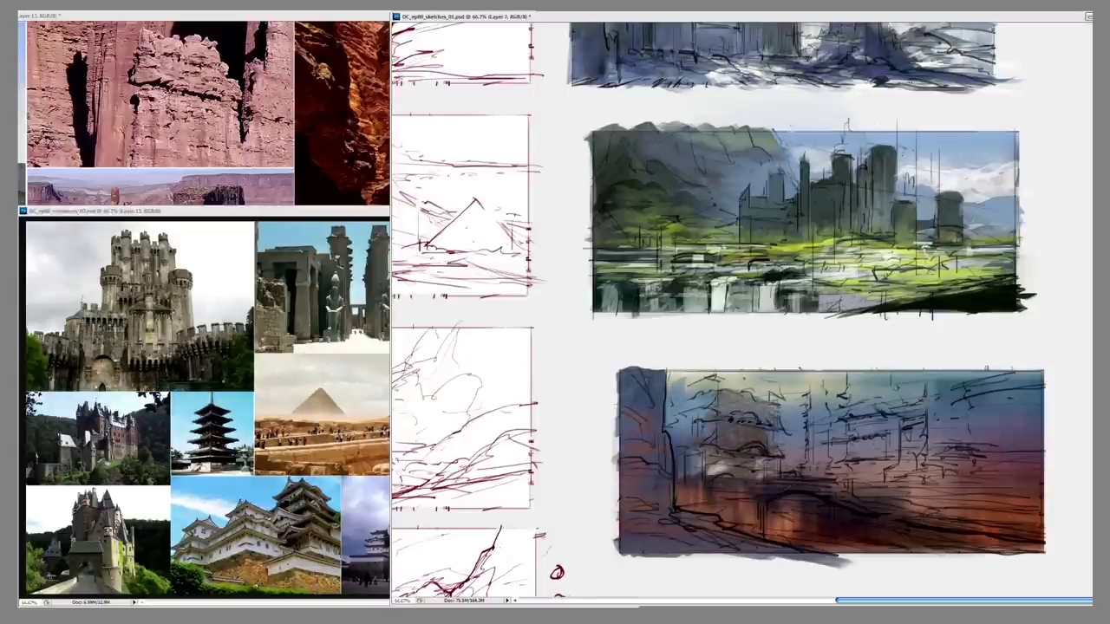
left_click_drag(765, 491, 818, 482)
mouse_move(862, 447)
left_mouse_down()
mouse_move(850, 418)
mouse_move(877, 454)
left_mouse_up()
- Shift the sketch window over the references and paint dark reddish-brown ground across the pagoda thumbnail's right side
left_click_drag(391, 347, 362, 347)
left_click_drag(606, 15, 562, 16)
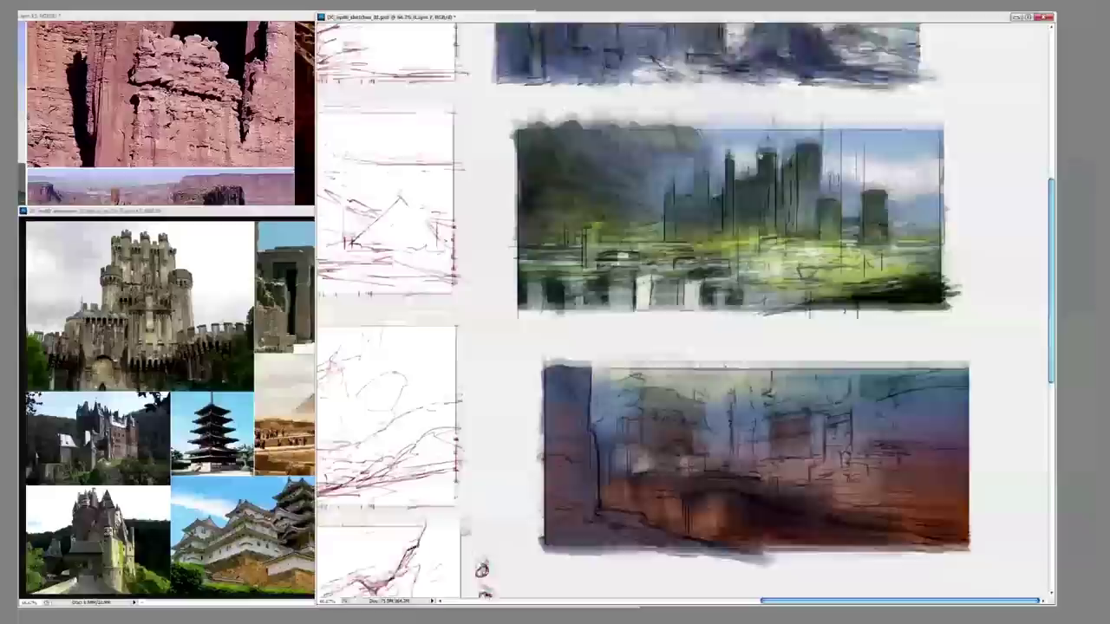
scroll(745, 303, "down", 2)
left_click_drag(777, 412, 812, 399)
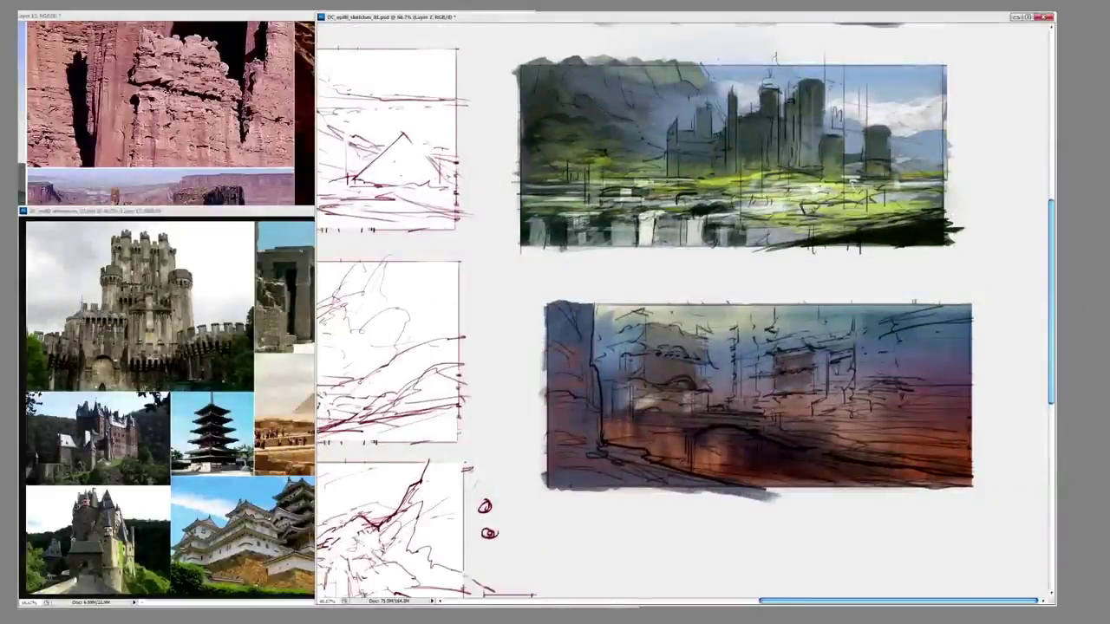
left_click_drag(792, 442, 943, 435)
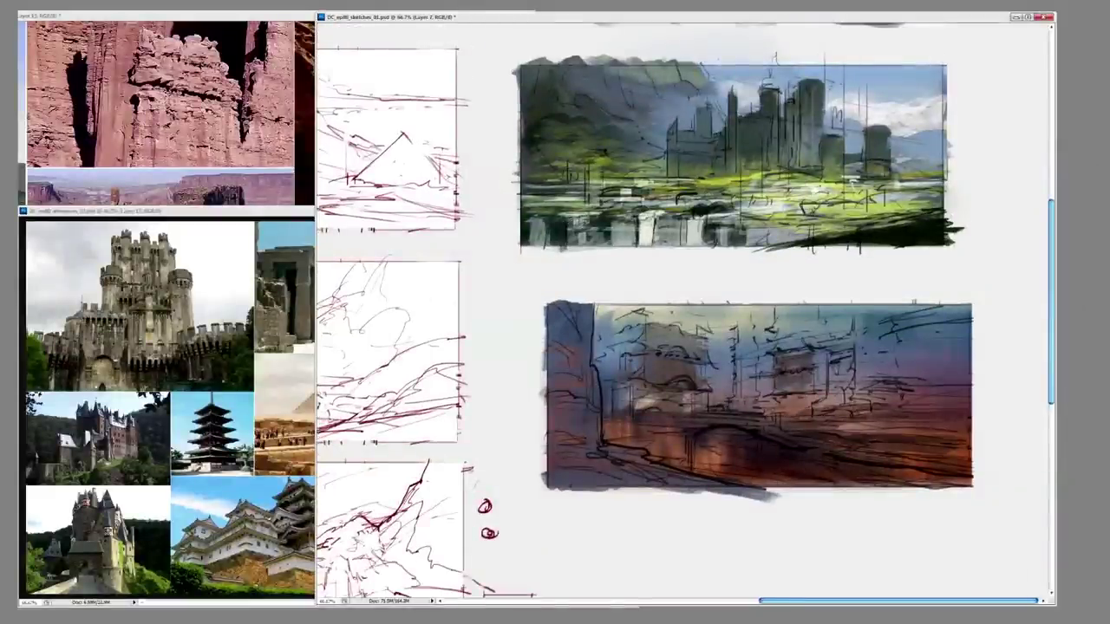
- Cycle through the open windows and arrange the red canyon and waterfall reference sheet beside the canvas
key("ctrl+Tab")
key("ctrl+Tab")
key("ctrl+Tab")
key("ctrl+Tab")
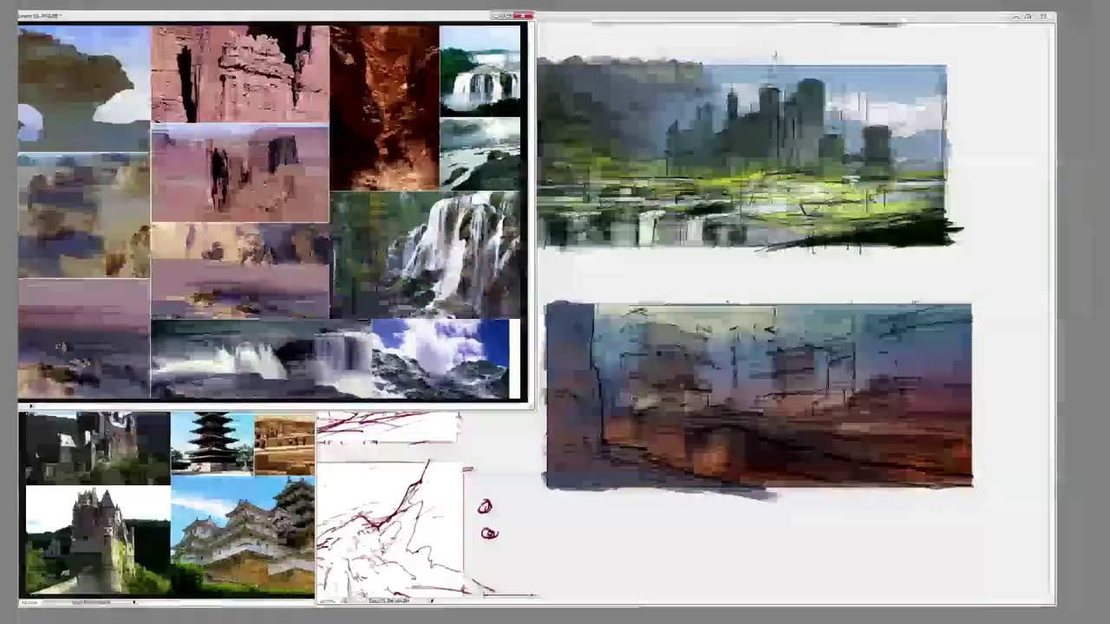
key("ctrl+Tab")
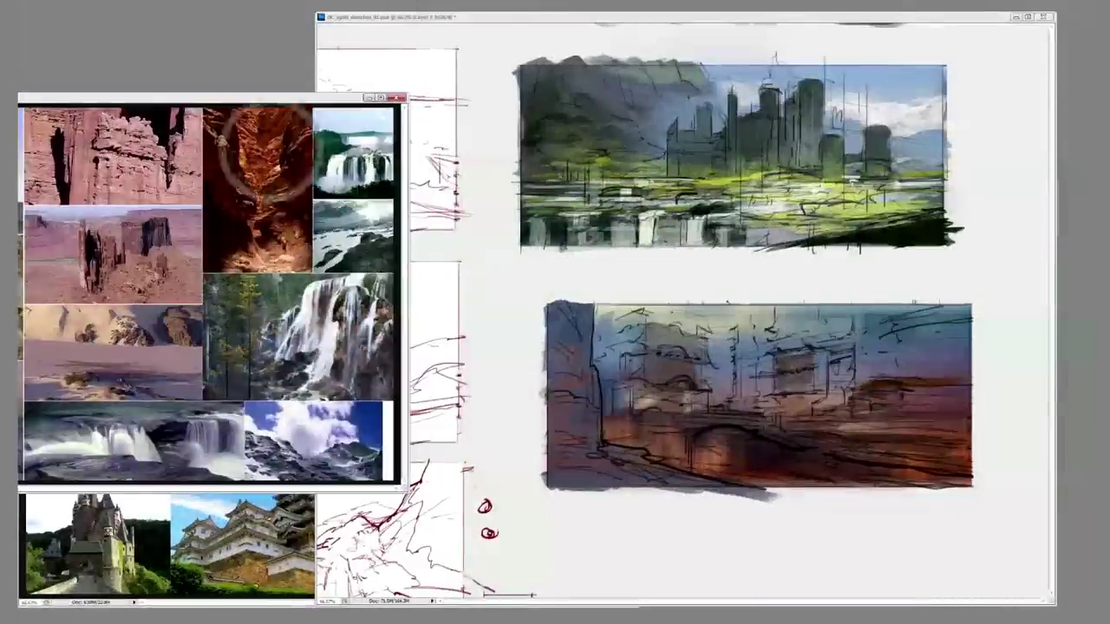
key("ctrl+shift+Tab")
key("ctrl+Tab")
key("ctrl+shift+Tab")
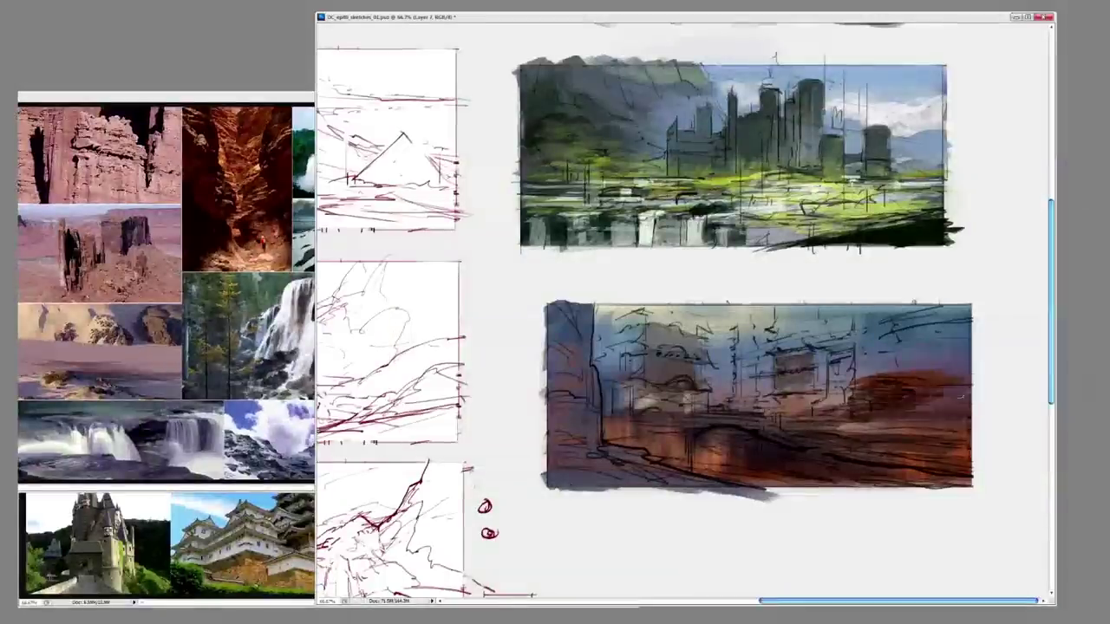
- Paint rust-orange cliff strokes behind the right-hand pagoda, up to the thumbnail's upper border
left_click_drag(893, 305, 780, 338)
left_click_drag(833, 300, 769, 339)
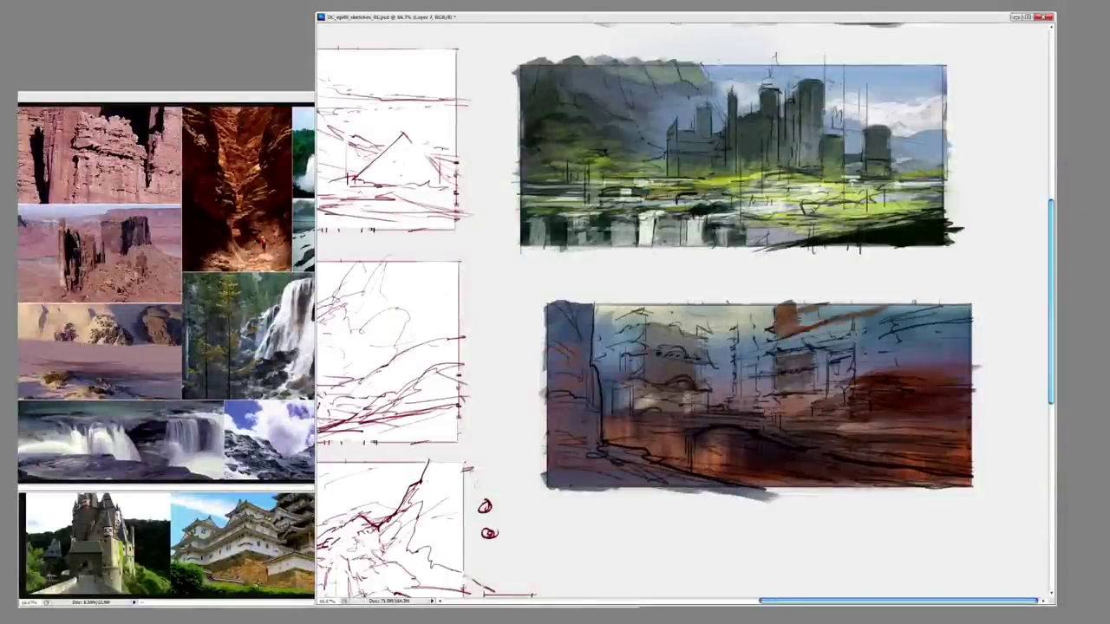
left_click_drag(874, 303, 771, 345)
mouse_move(941, 307)
left_mouse_down()
mouse_move(806, 359)
mouse_move(854, 371)
left_mouse_up()
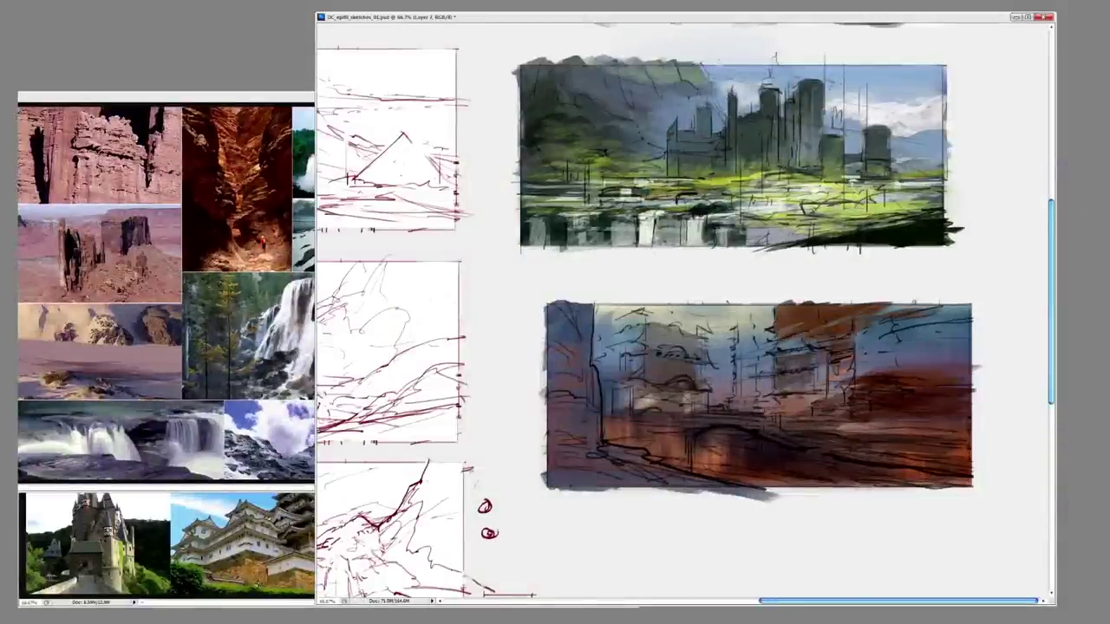
- Add warm orange strokes around the bridge, the right pagoda's base and the rock pillar between the buildings
mouse_move(763, 355)
left_mouse_down()
mouse_move(775, 390)
mouse_move(926, 437)
left_mouse_up()
mouse_move(863, 390)
left_mouse_down()
mouse_move(949, 382)
mouse_move(910, 360)
left_mouse_up()
mouse_move(763, 433)
left_mouse_down()
mouse_move(811, 418)
mouse_move(611, 416)
left_mouse_up()
mouse_move(701, 434)
left_mouse_down()
mouse_move(780, 444)
mouse_move(733, 416)
mouse_move(728, 466)
mouse_move(739, 439)
mouse_move(776, 459)
left_mouse_up()
left_click_drag(767, 309, 756, 340)
- Fill the pagoda thumbnail's right cliff and ground with deep red-brown canyon tones
mouse_move(733, 300)
left_mouse_down()
mouse_move(771, 305)
mouse_move(819, 375)
mouse_move(978, 357)
left_mouse_up()
mouse_move(905, 312)
left_mouse_down()
mouse_move(855, 373)
mouse_move(976, 309)
mouse_move(857, 376)
mouse_move(974, 363)
left_mouse_up()
left_click_drag(858, 385, 970, 385)
left_click_drag(978, 333, 863, 351)
mouse_move(863, 312)
left_mouse_down()
mouse_move(946, 321)
mouse_move(968, 310)
left_mouse_up()
mouse_move(962, 375)
left_mouse_down()
mouse_move(874, 390)
mouse_move(953, 429)
mouse_move(853, 468)
mouse_move(744, 490)
left_mouse_up()
mouse_move(658, 425)
left_mouse_down()
mouse_move(605, 435)
mouse_move(545, 487)
mouse_move(763, 459)
left_mouse_up()
- Choose a different brush and glaze light haze over the left pagoda and the gap between the buildings
right_click(737, 359)
double_click(940, 419)
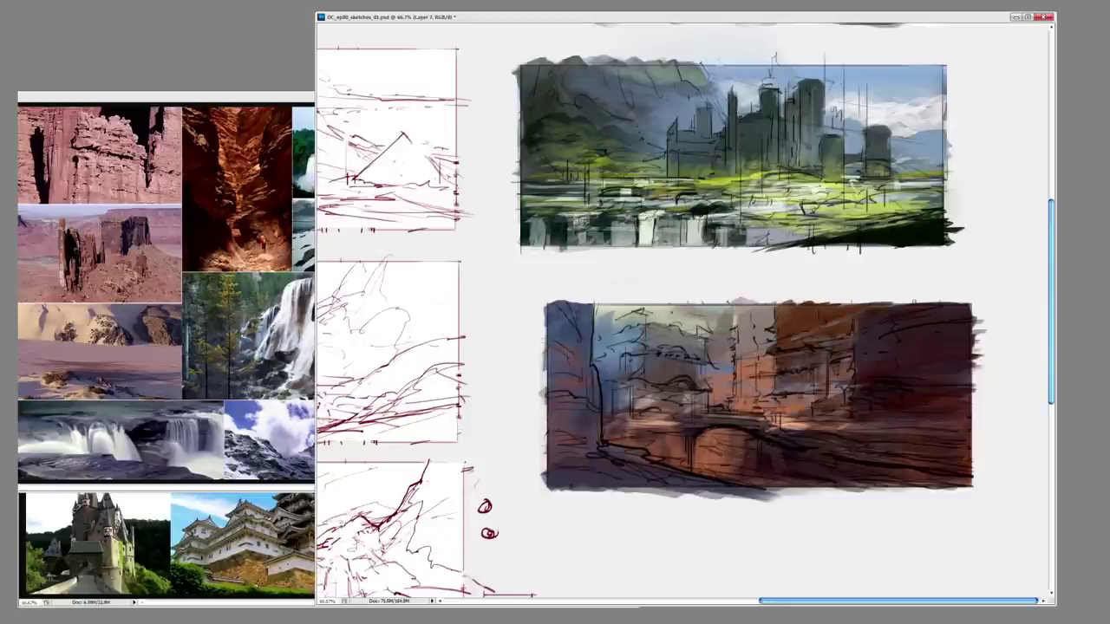
left_click_drag(607, 408, 711, 330)
left_click_drag(702, 382, 819, 312)
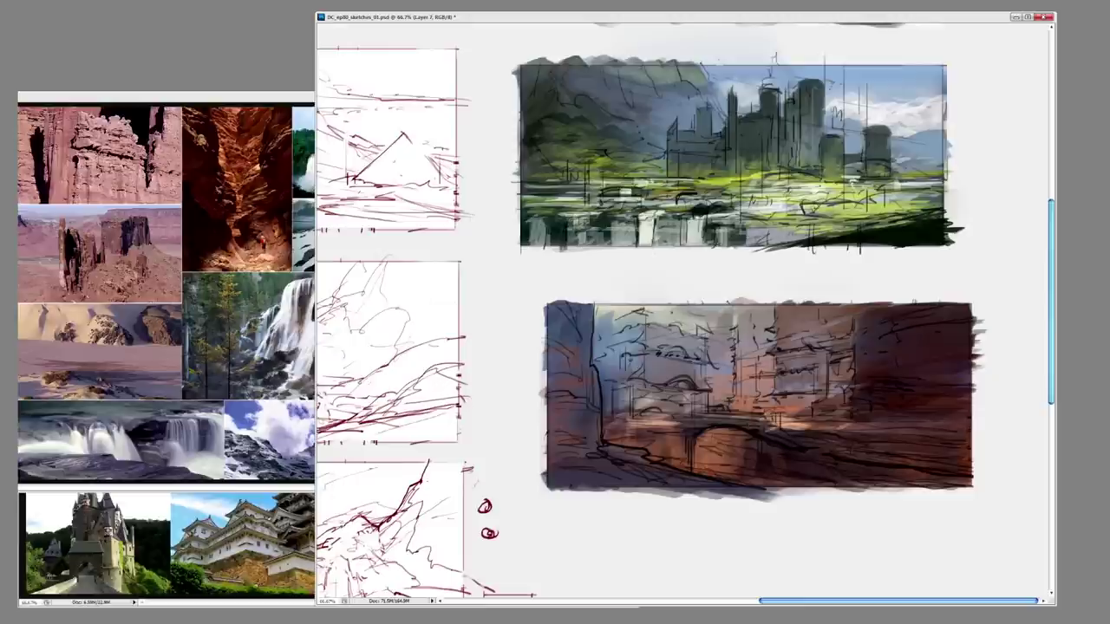
- Darken the left and right pagoda masses with gray tones to separate them from the cliffs
mouse_move(676, 364)
left_mouse_down()
mouse_move(659, 368)
mouse_move(703, 381)
mouse_move(633, 377)
mouse_move(650, 338)
mouse_move(693, 343)
mouse_move(620, 334)
mouse_move(620, 381)
mouse_move(650, 373)
left_mouse_up()
mouse_move(607, 325)
left_mouse_down()
mouse_move(693, 321)
mouse_move(706, 333)
mouse_move(685, 386)
mouse_move(659, 373)
left_mouse_up()
mouse_move(704, 407)
left_mouse_down()
mouse_move(633, 390)
mouse_move(728, 410)
mouse_move(815, 373)
mouse_move(780, 351)
mouse_move(824, 381)
mouse_move(703, 407)
mouse_move(907, 387)
mouse_move(876, 400)
mouse_move(841, 346)
mouse_move(908, 334)
left_mouse_up()
key("ctrl+d")
- Switch brushes and lighten the right cliff with soft grayish strokes beside the right-hand pagoda
right_click(901, 346)
double_click(953, 373)
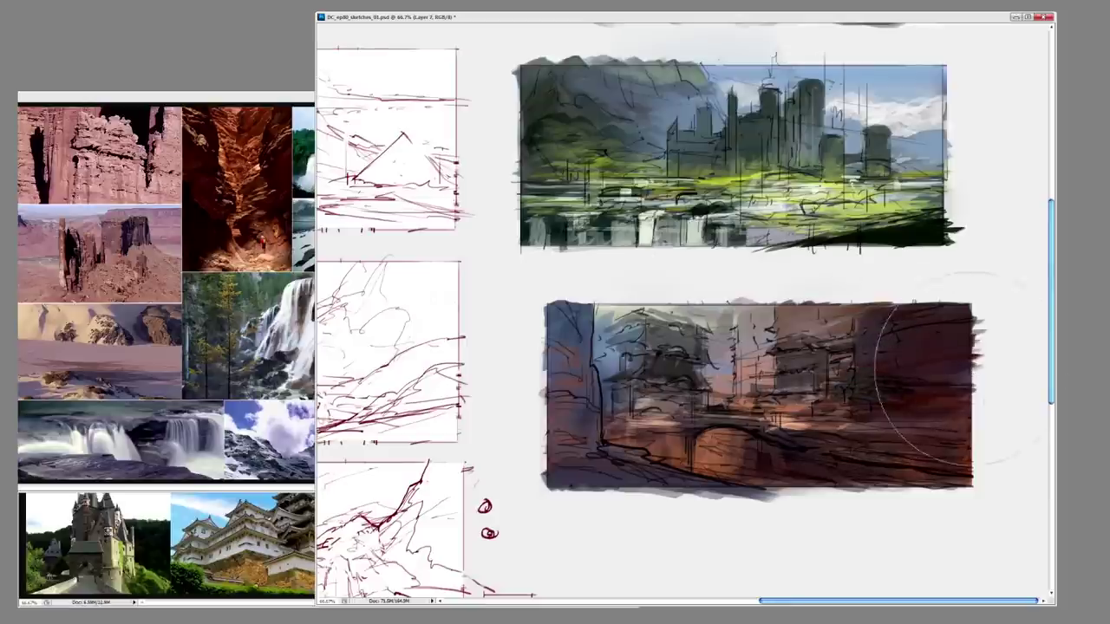
mouse_move(952, 386)
left_mouse_down()
mouse_move(901, 347)
mouse_move(867, 381)
mouse_move(902, 416)
left_mouse_up()
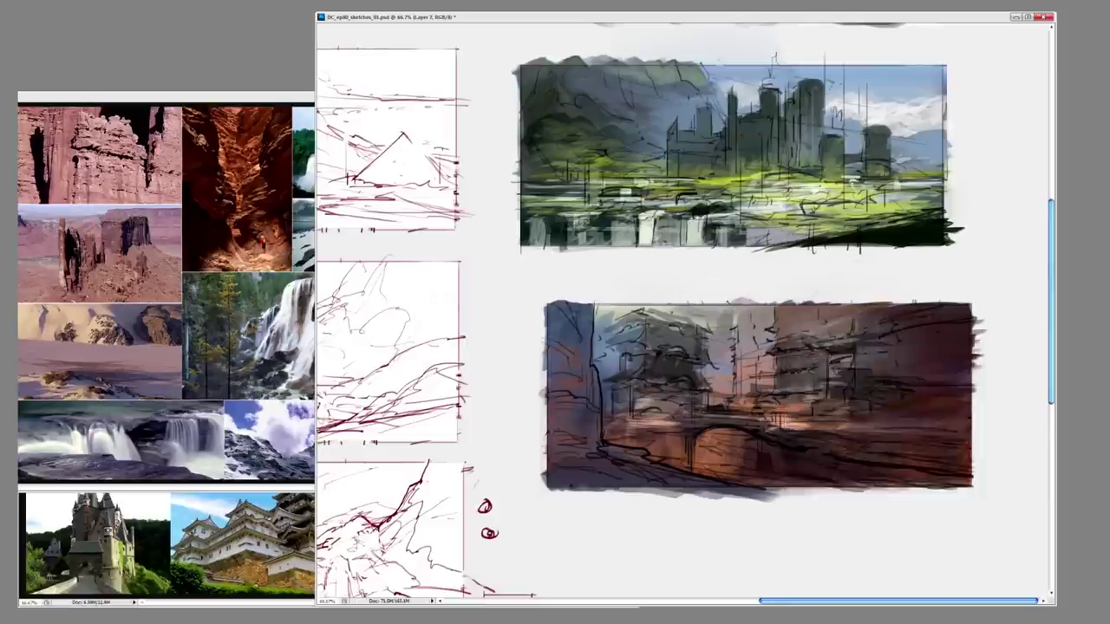
left_click_drag(685, 321, 701, 307)
- Pick another brush, deepen the left foreground cliff and add warm light to the sky and upper right cliff
right_click(741, 348)
double_click(781, 476)
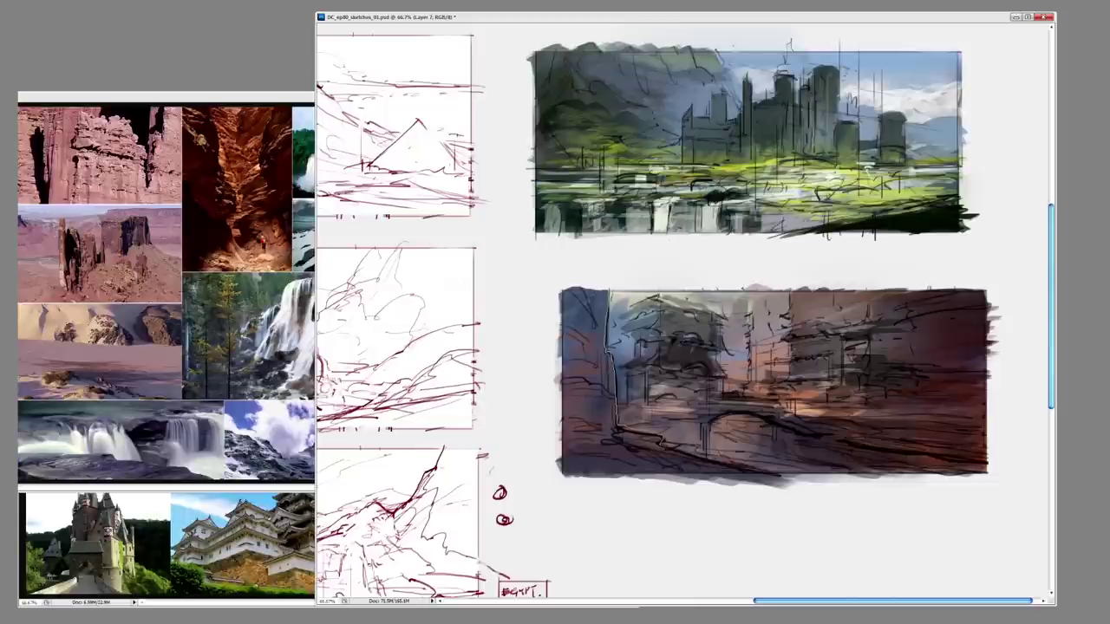
left_click_drag(674, 319, 674, 381)
mouse_move(591, 279)
left_mouse_down()
mouse_move(592, 423)
mouse_move(642, 468)
mouse_move(778, 494)
left_mouse_up()
left_click_drag(746, 260, 729, 304)
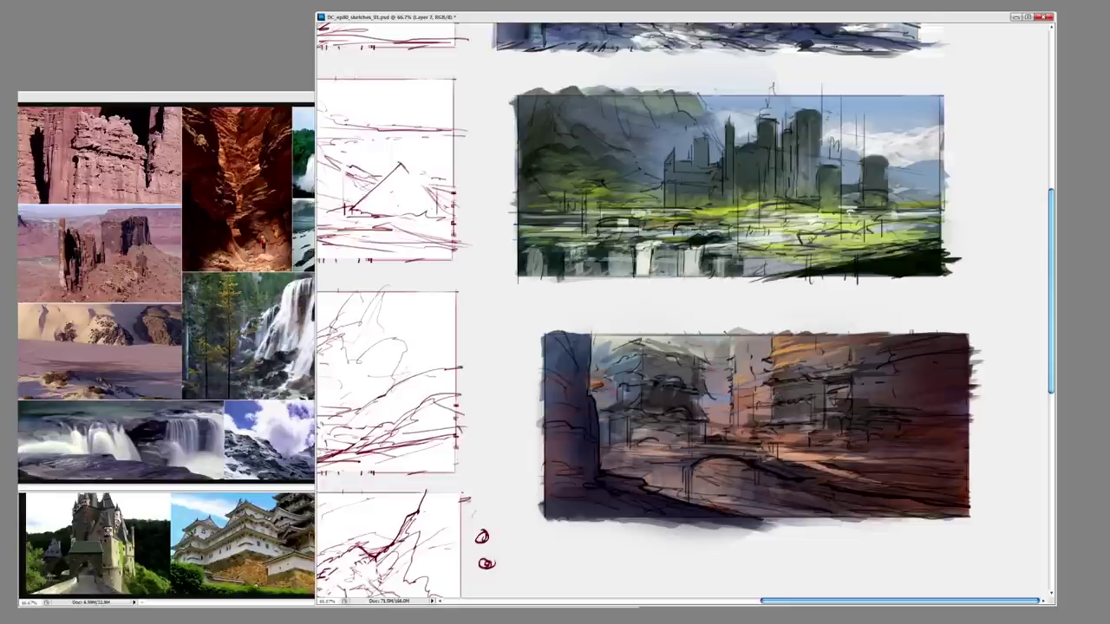
mouse_move(593, 360)
left_mouse_down()
mouse_move(602, 339)
mouse_move(644, 338)
mouse_move(594, 334)
mouse_move(628, 343)
mouse_move(622, 335)
left_mouse_up()
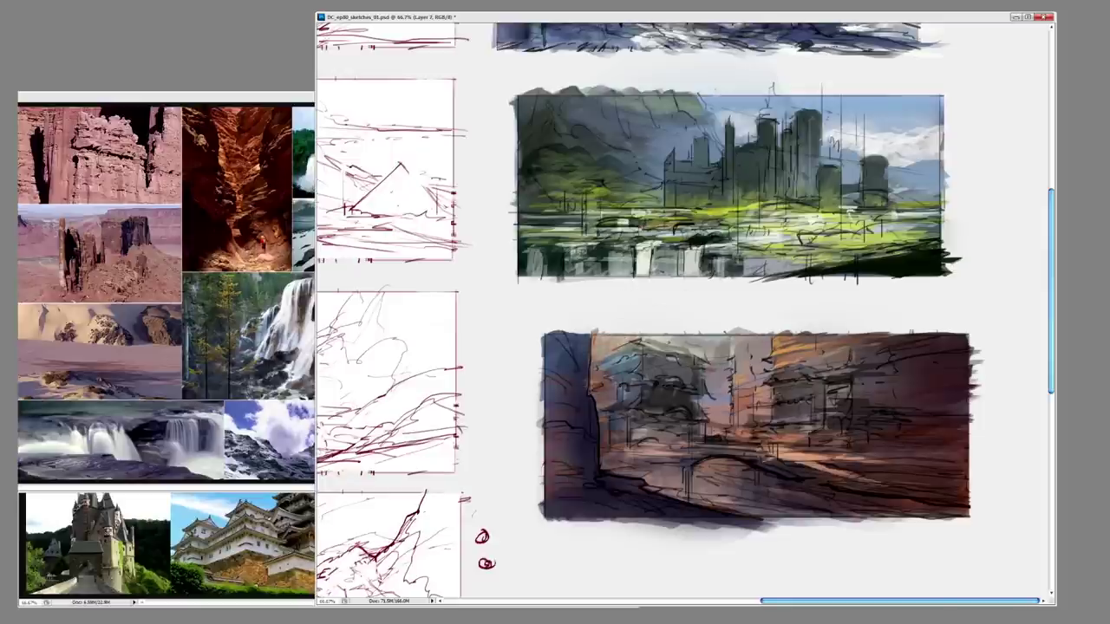
- Switch to ACDSee, open the red temple photo from the Japanese architecture folder and paint red accents on the pagodas and bridge
left_click(717, 408)
key("alt+Tab")
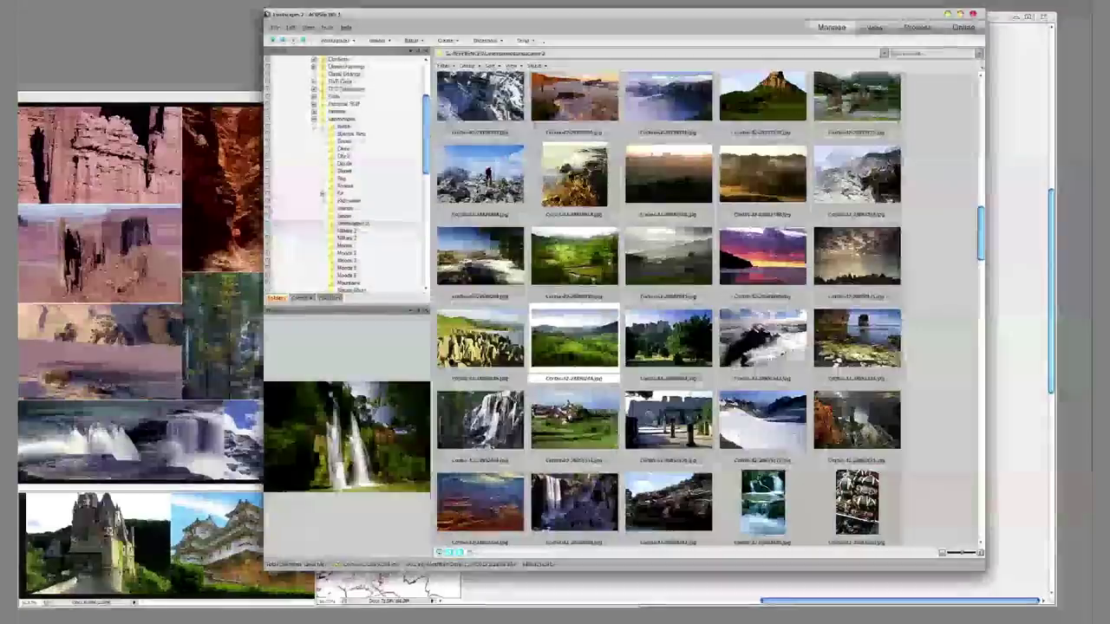
left_click(345, 208)
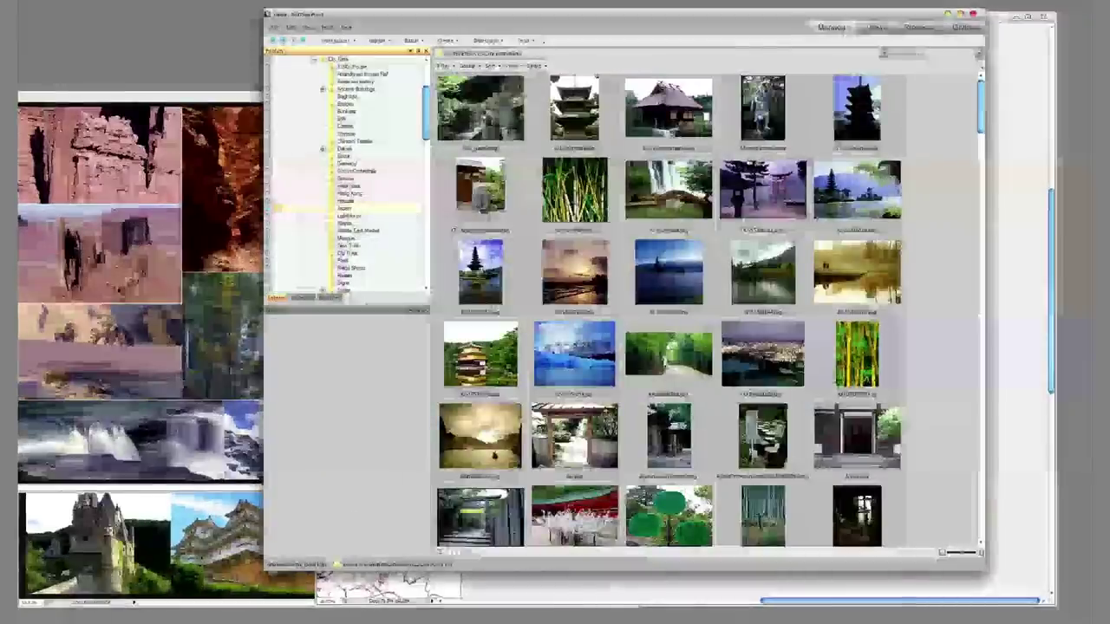
scroll(667, 312, "down", 3)
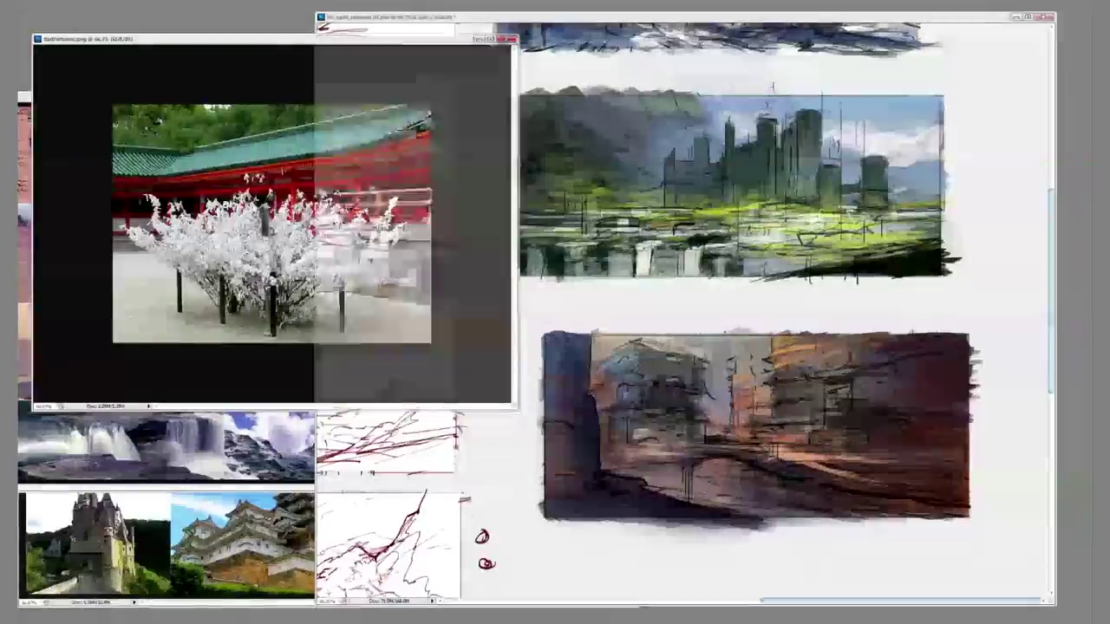
key("ctrl+Tab")
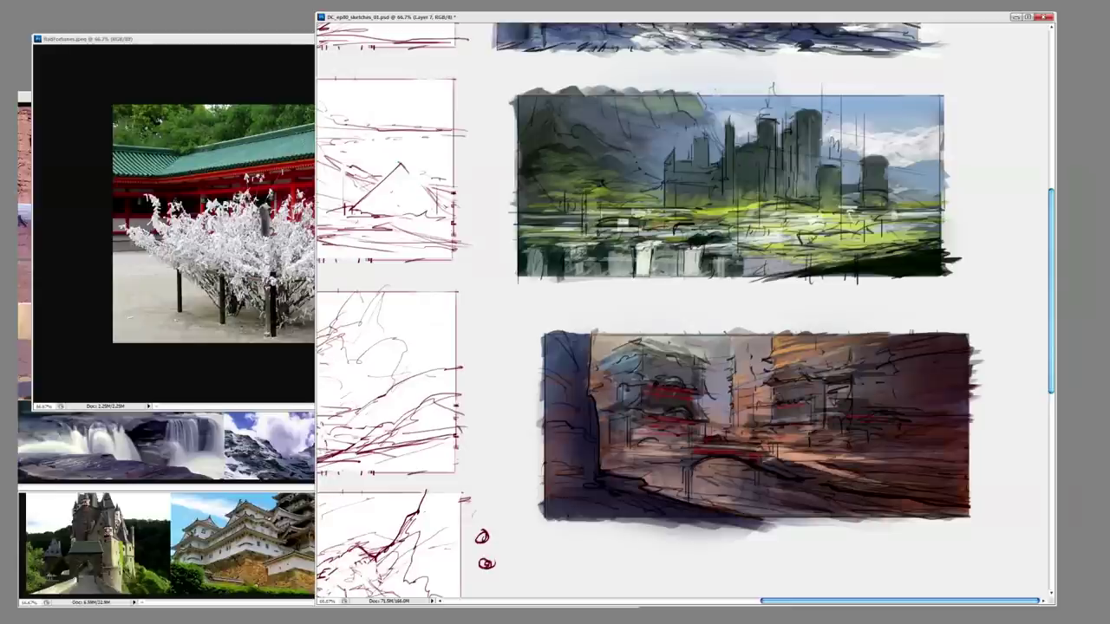
- Bring up the Japanese house photo and paint soft gray tones over the left pagoda and its surroundings
key("ctrl+Tab")
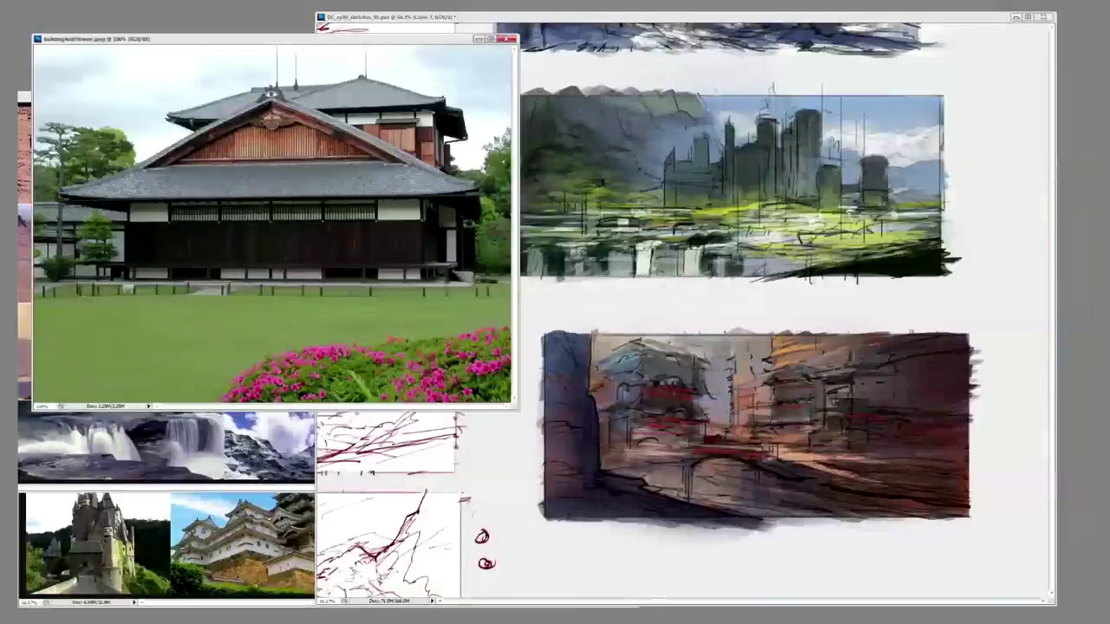
key("ctrl+Tab")
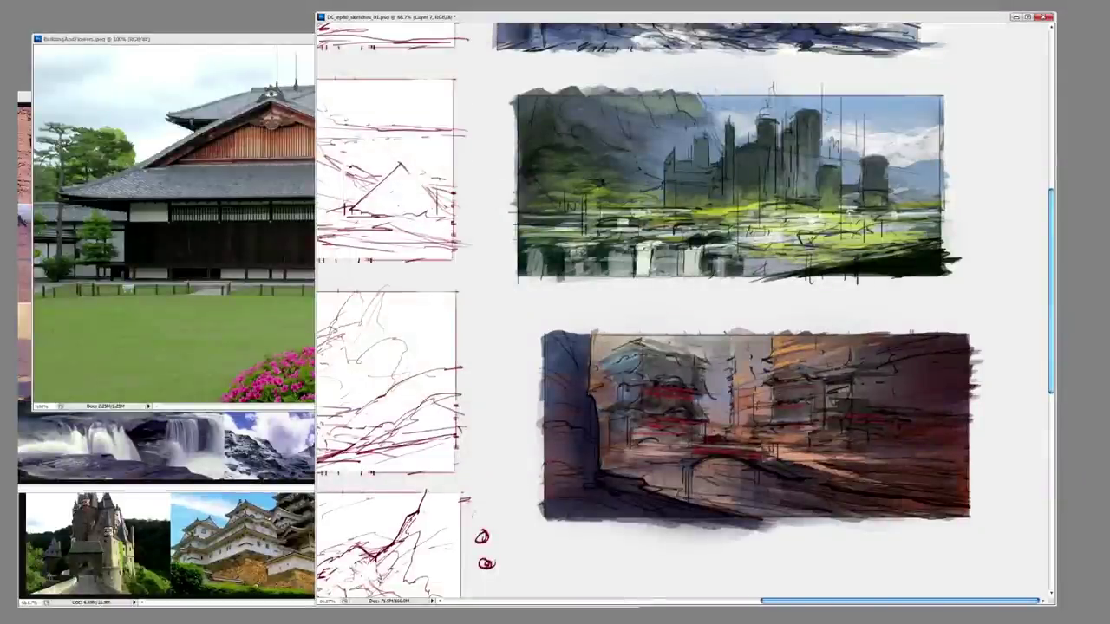
right_click(818, 388)
left_click_drag(676, 356, 754, 429)
left_click_drag(645, 373, 690, 417)
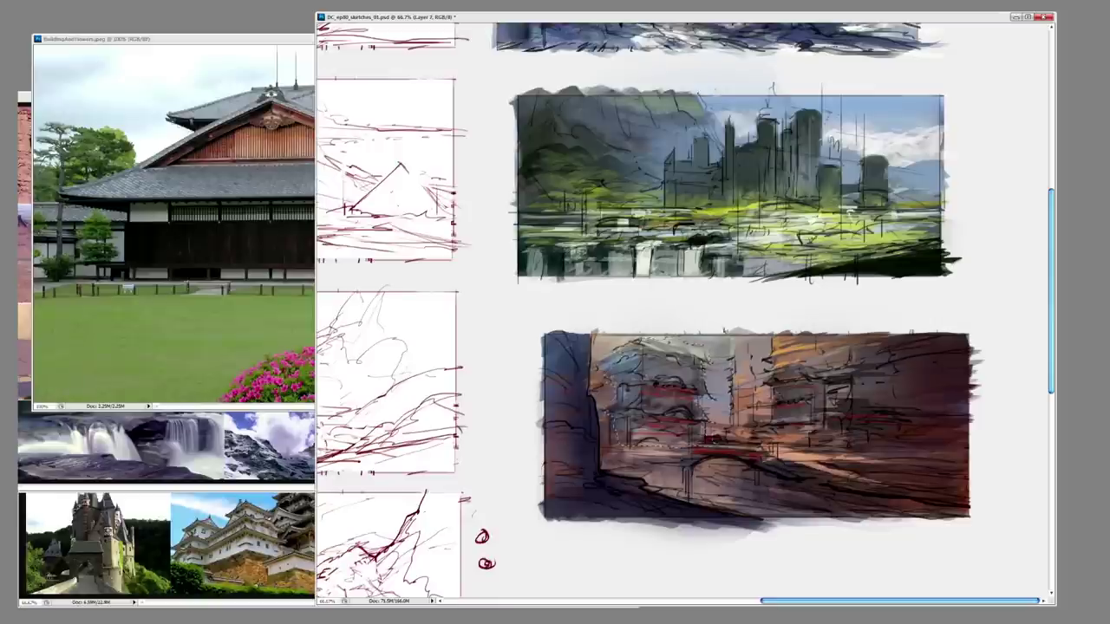
- Change the brush and repaint the left pagoda's tiered roofs and base as a darker gray silhouette
right_click(733, 340)
key("Return")
left_click_drag(607, 364, 702, 437)
mouse_move(612, 343)
left_mouse_down()
mouse_move(666, 371)
mouse_move(707, 354)
left_mouse_up()
left_click_drag(629, 427, 666, 445)
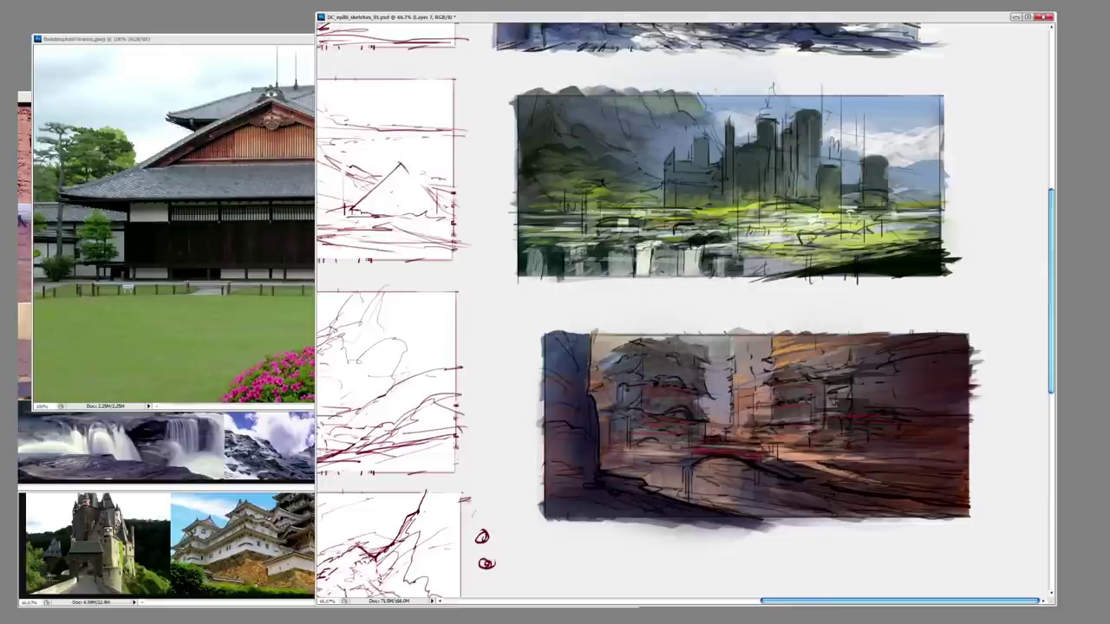
- Define the narrow central tower and the right-hand pagodas as dark silhouettes with overhanging roofs
mouse_move(787, 348)
left_mouse_down()
mouse_move(763, 377)
mouse_move(767, 421)
left_mouse_up()
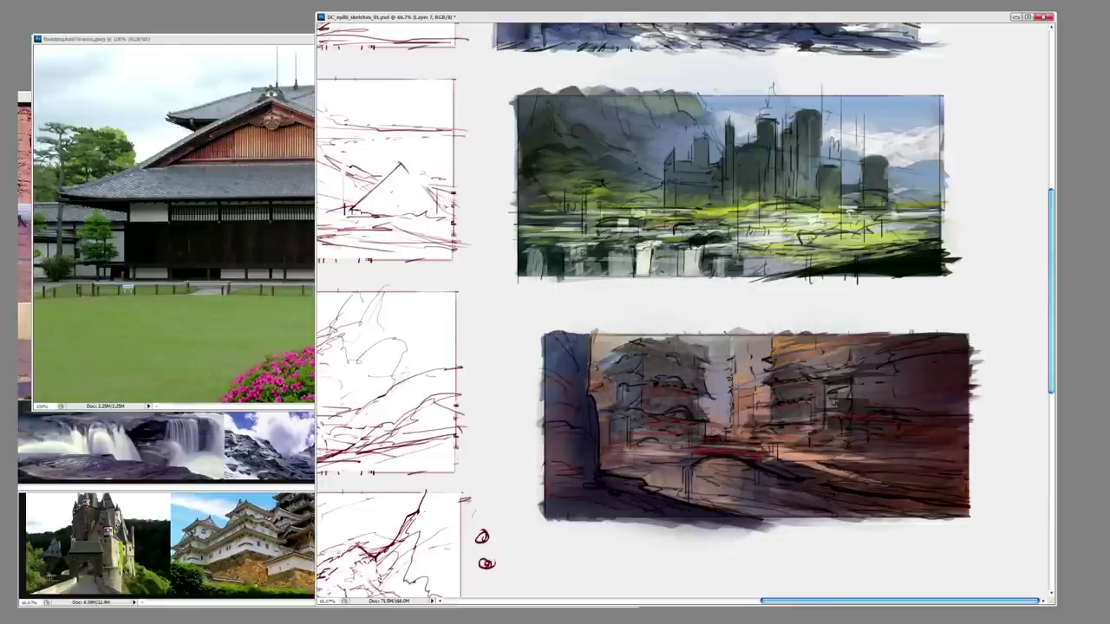
left_click_drag(741, 347, 738, 429)
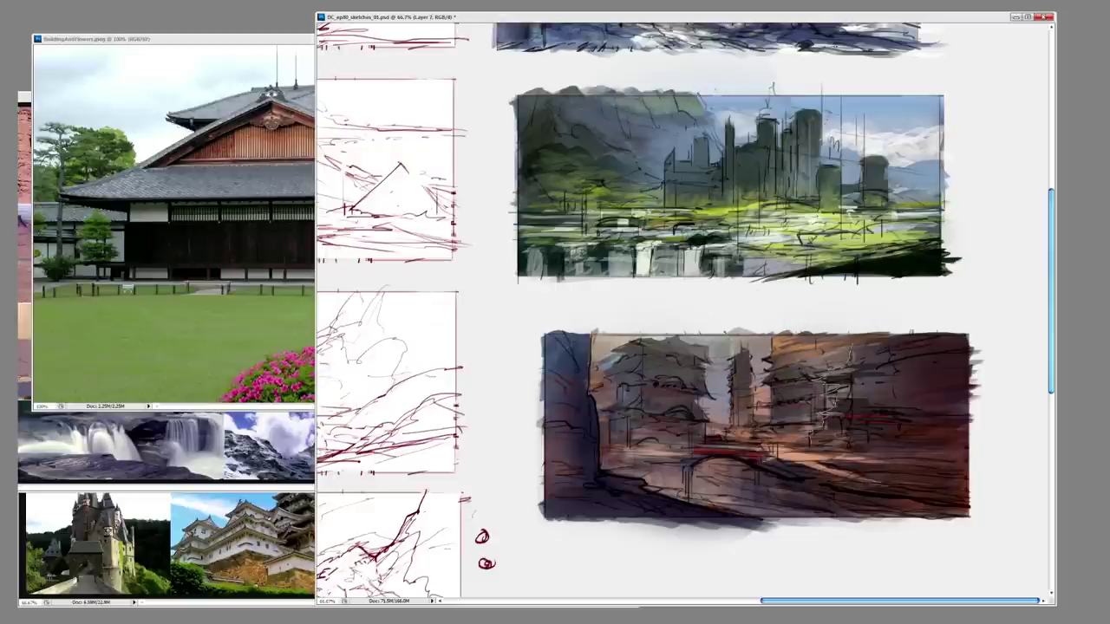
mouse_move(863, 347)
left_mouse_down()
mouse_move(867, 408)
mouse_move(841, 423)
left_mouse_up()
left_click_drag(845, 364, 854, 460)
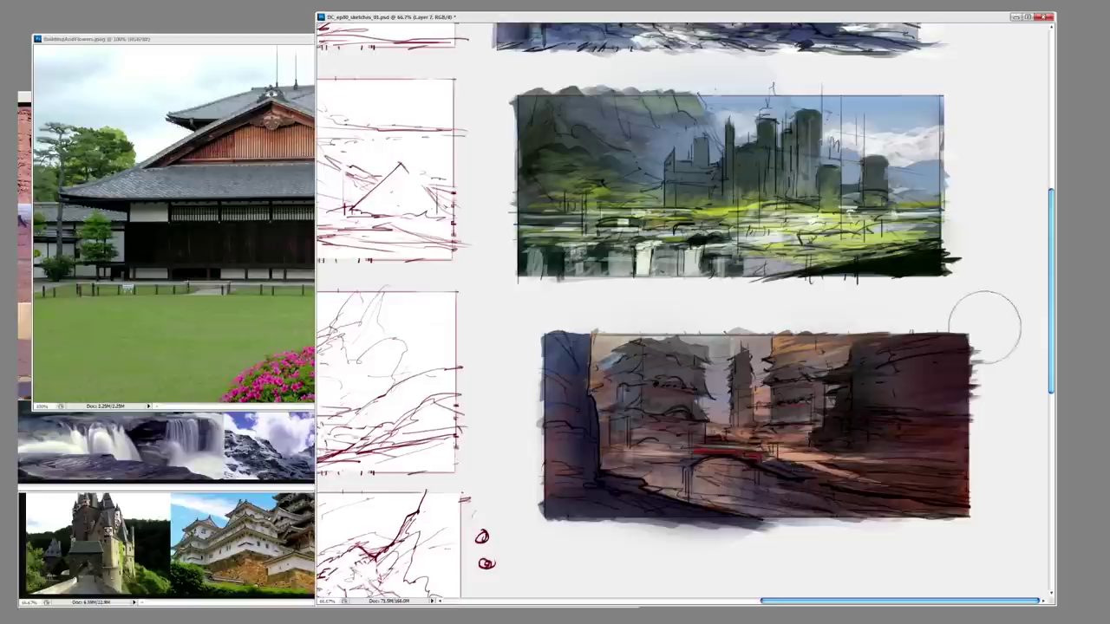
- Paint dark purple rock shapes in front of the right cliff and clean up the pagoda thumbnail's right border
mouse_move(815, 329)
left_mouse_down()
mouse_move(806, 438)
mouse_move(841, 449)
mouse_move(850, 360)
left_mouse_up()
mouse_move(893, 438)
left_mouse_down()
mouse_move(941, 398)
mouse_move(875, 451)
mouse_move(934, 381)
left_mouse_up()
mouse_move(875, 455)
left_mouse_down()
mouse_move(973, 416)
mouse_move(949, 437)
mouse_move(983, 395)
mouse_move(871, 455)
mouse_move(935, 390)
left_mouse_up()
mouse_move(884, 438)
left_mouse_down()
mouse_move(954, 381)
mouse_move(958, 395)
left_mouse_up()
right_click(975, 342)
key("Escape")
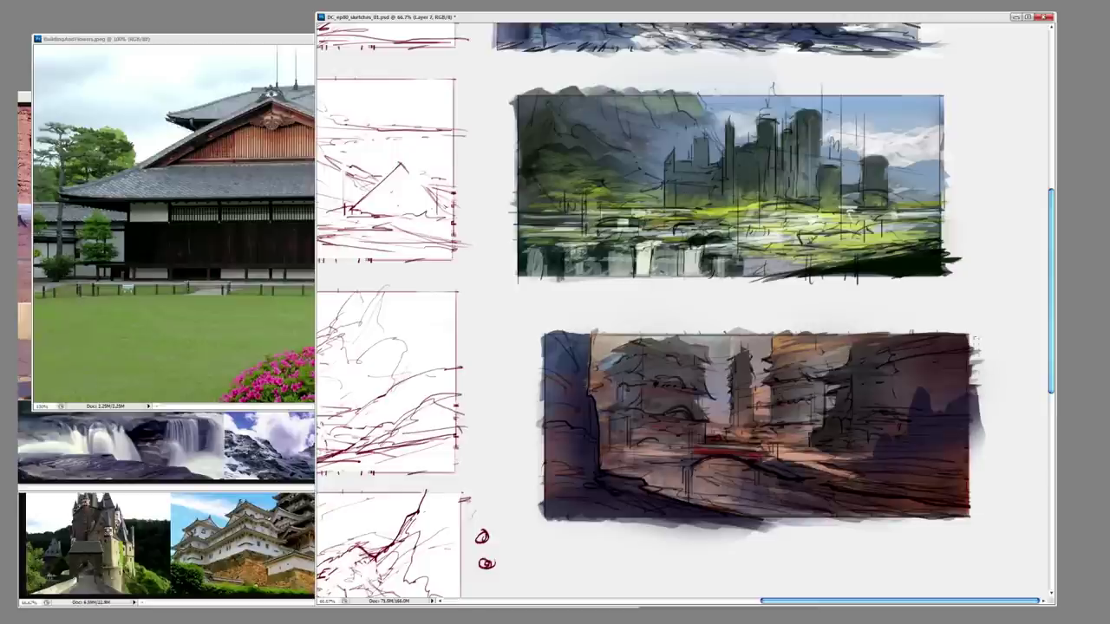
right_click(874, 390)
key("Escape")
right_click(893, 444)
key("Escape")
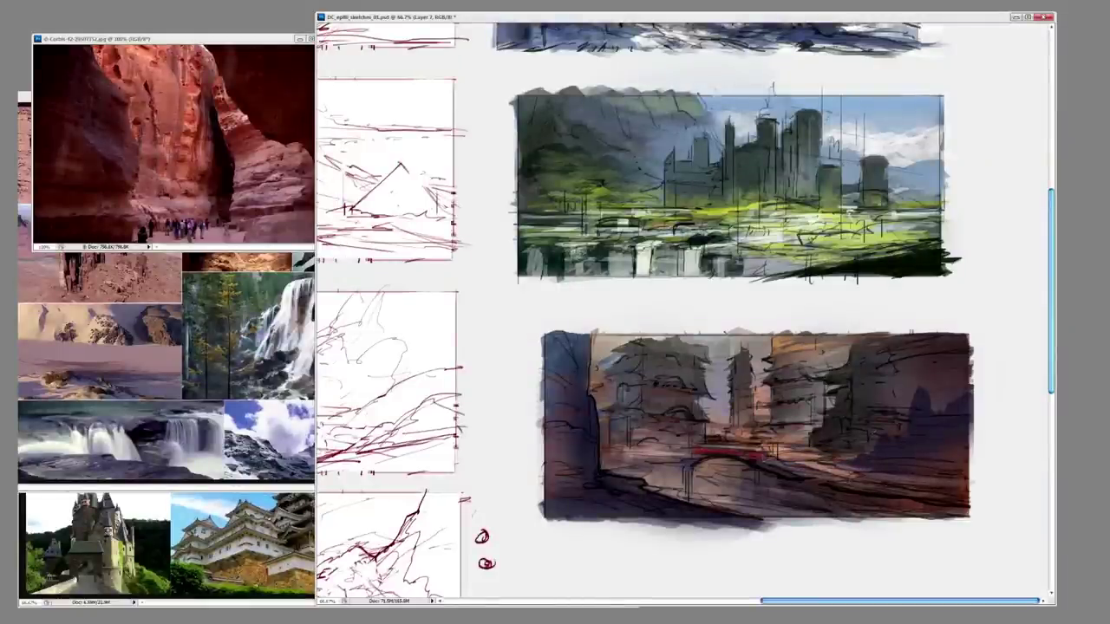
- Change the brush and paint reddish light over the ground around the bridge and the rocks beside the right-hand pagodas
right_click(917, 442)
left_click(1003, 470)
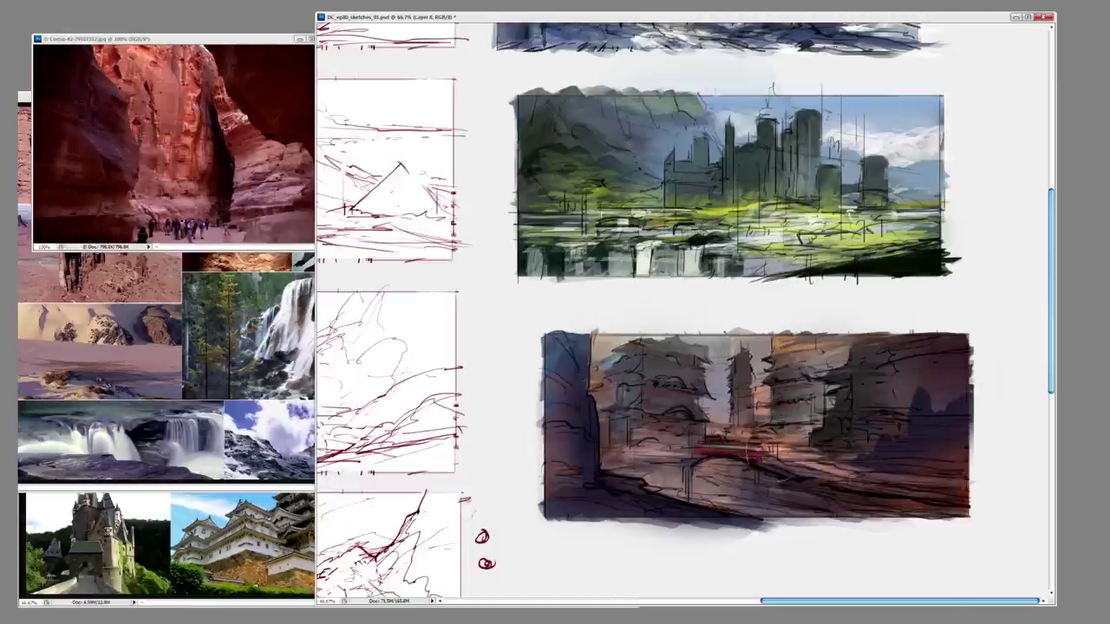
left_click_drag(701, 449, 767, 433)
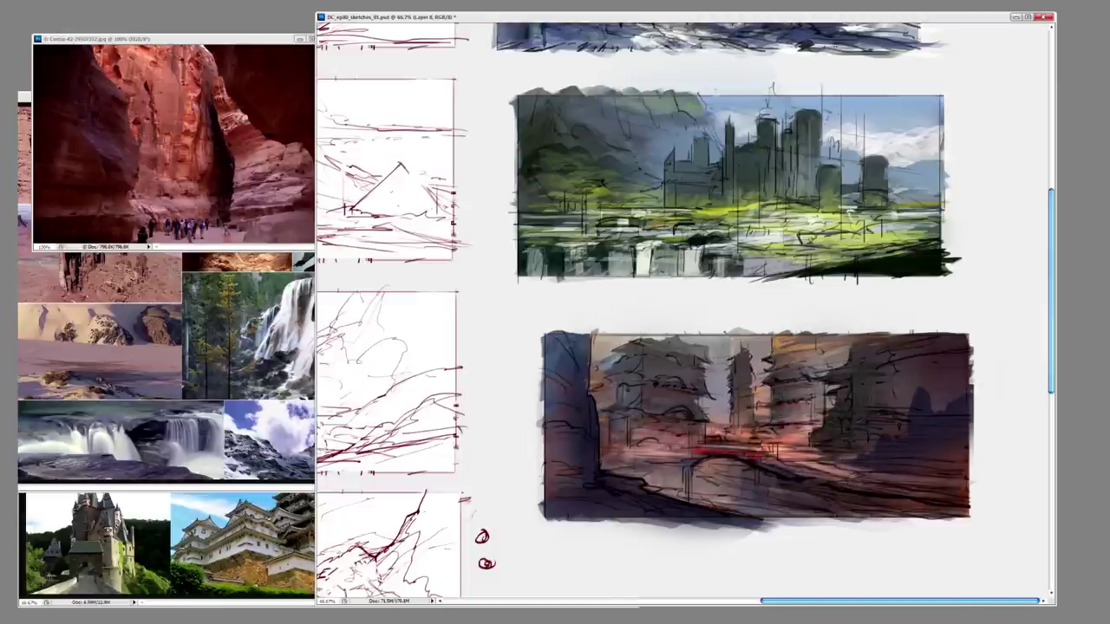
right_click(811, 400)
double_click(865, 474)
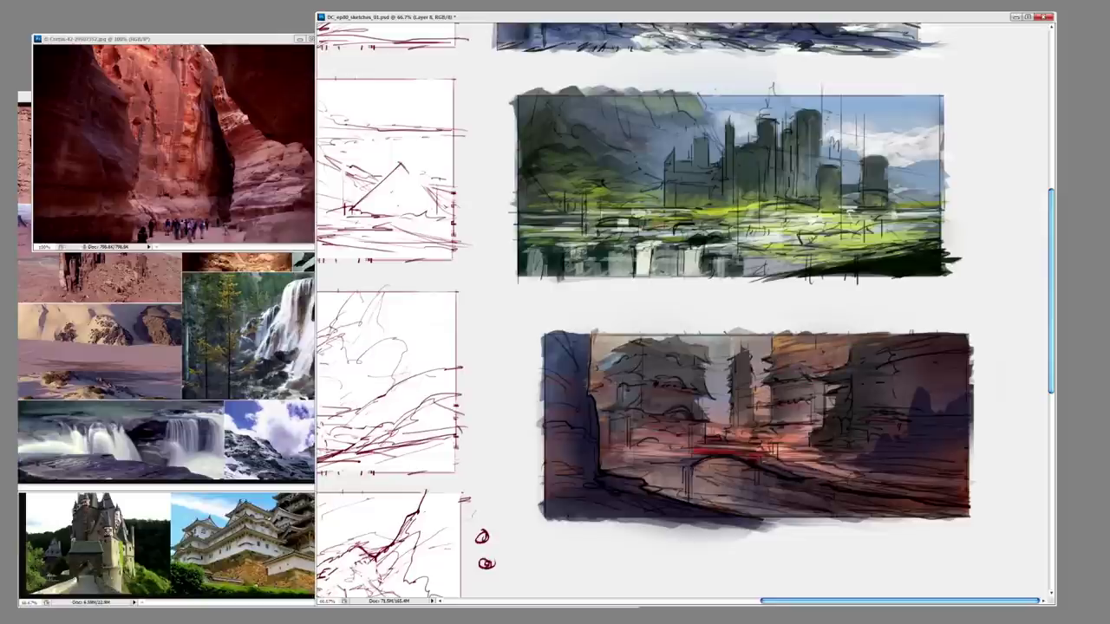
left_click_drag(847, 395, 861, 384)
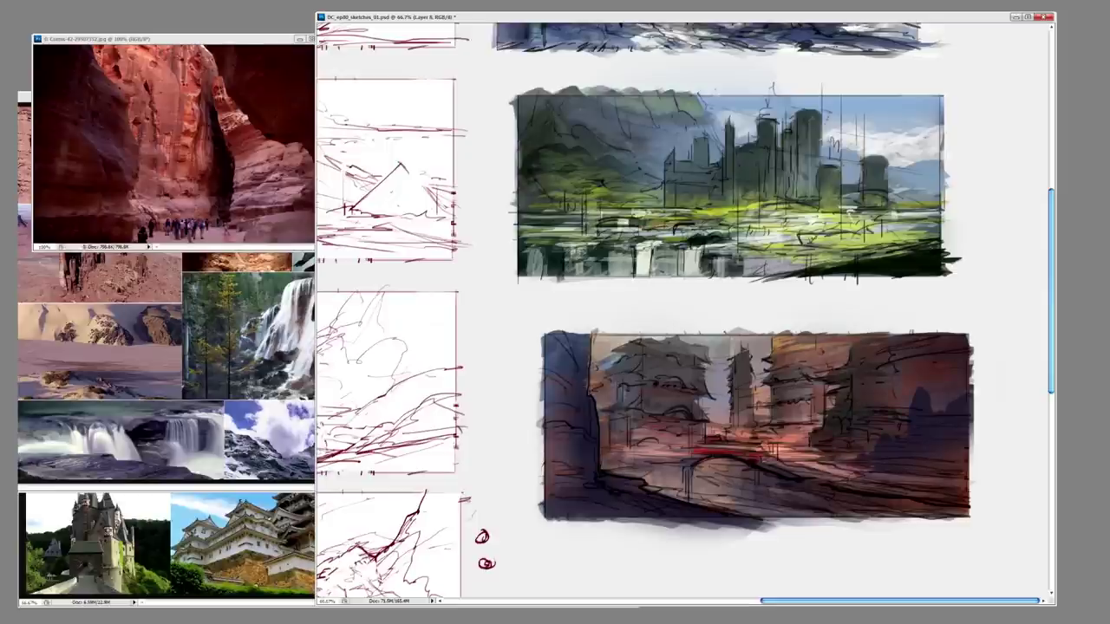
- Repaint the left cliff in dark red-brown and darken the lower edge of the canyon foreground
mouse_move(564, 334)
left_mouse_down()
mouse_move(581, 377)
mouse_move(559, 390)
mouse_move(563, 429)
left_mouse_up()
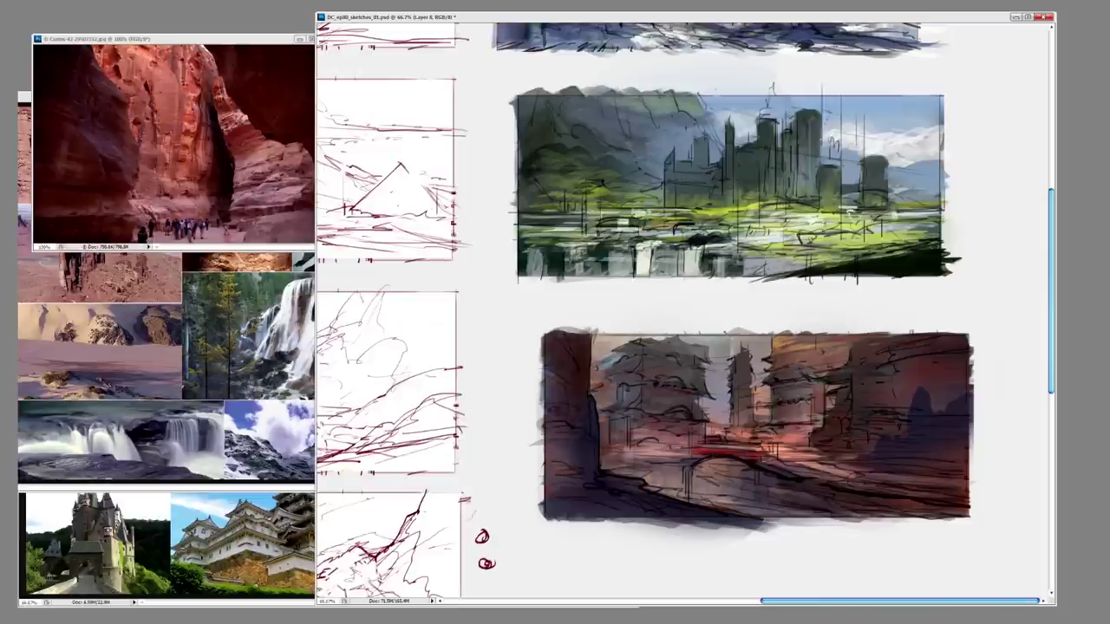
left_click_drag(593, 481, 760, 533)
left_click_drag(541, 500, 733, 525)
key("ctrl+minus")
key("ctrl+minus")
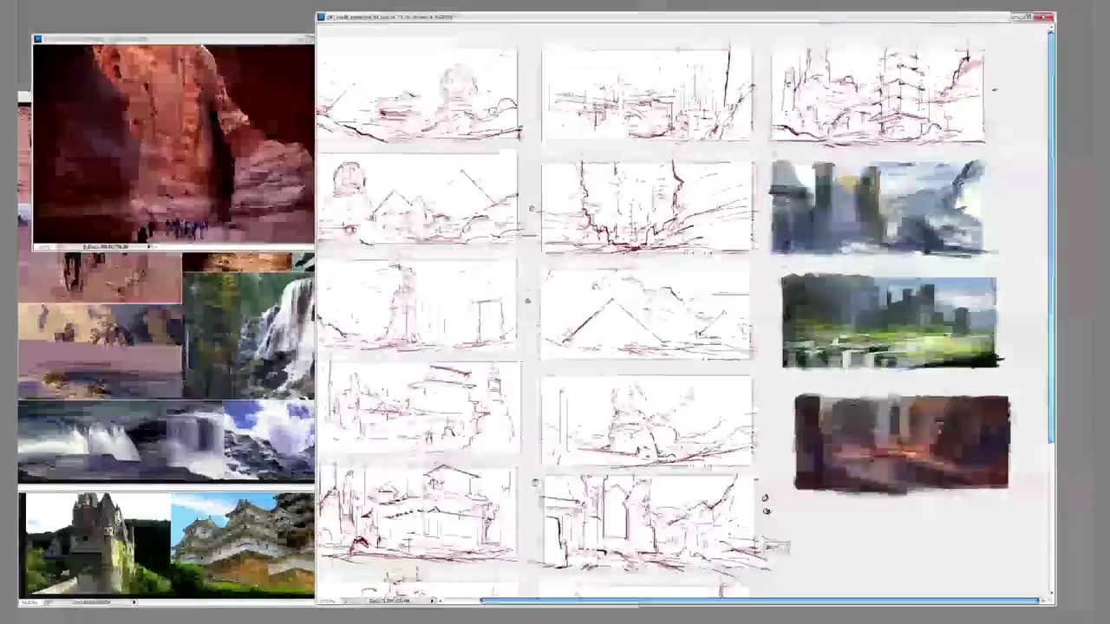
- Change the brush and paint a pinkish glow between the pagodas and its reflection in the water beneath the bridge
key("ctrl+plus")
key("ctrl+plus")
right_click(853, 422)
double_click(947, 456)
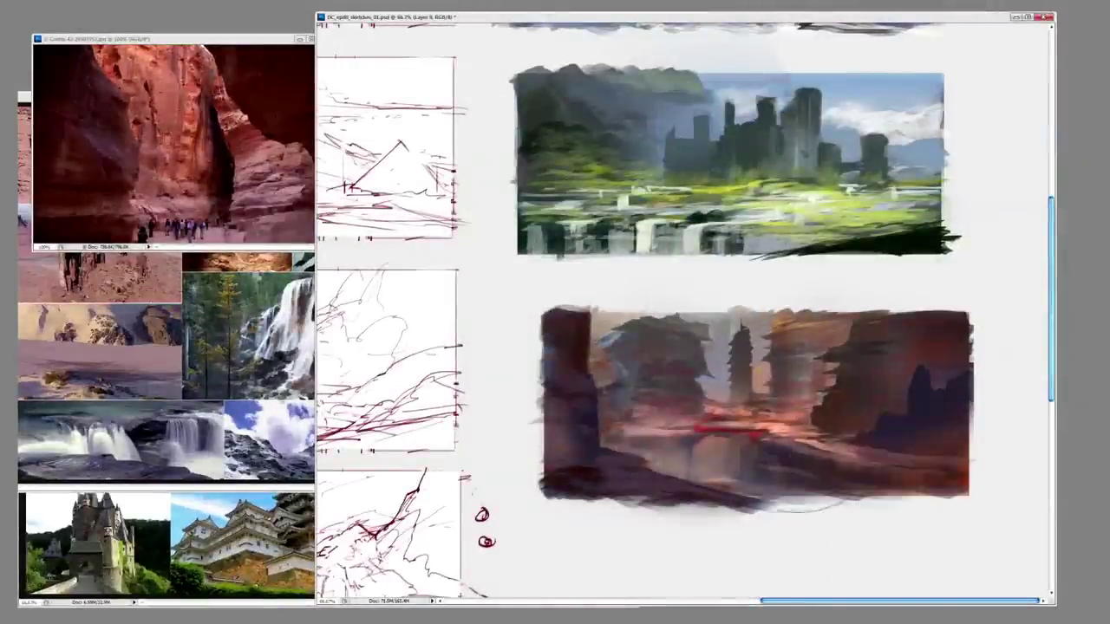
mouse_move(713, 488)
left_mouse_down()
mouse_move(711, 381)
mouse_move(724, 338)
left_mouse_up()
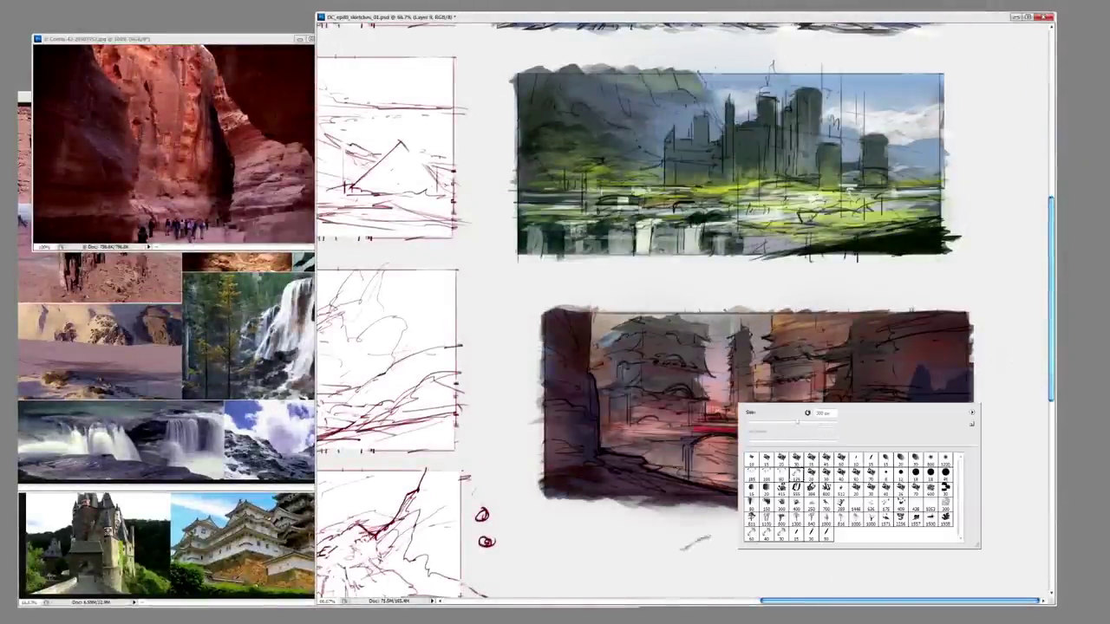
key("Escape")
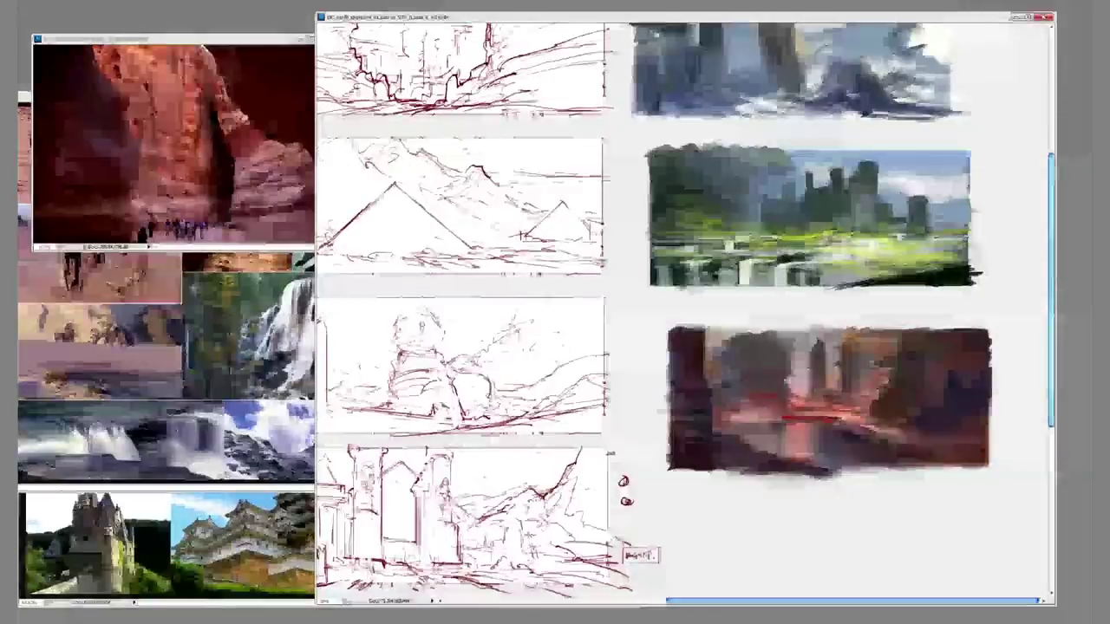
- Return to the Egyptian thumbnail and repaint the rock formation beside the columns as a clearer dark blue silhouette
scroll(685, 304, "up", 3)
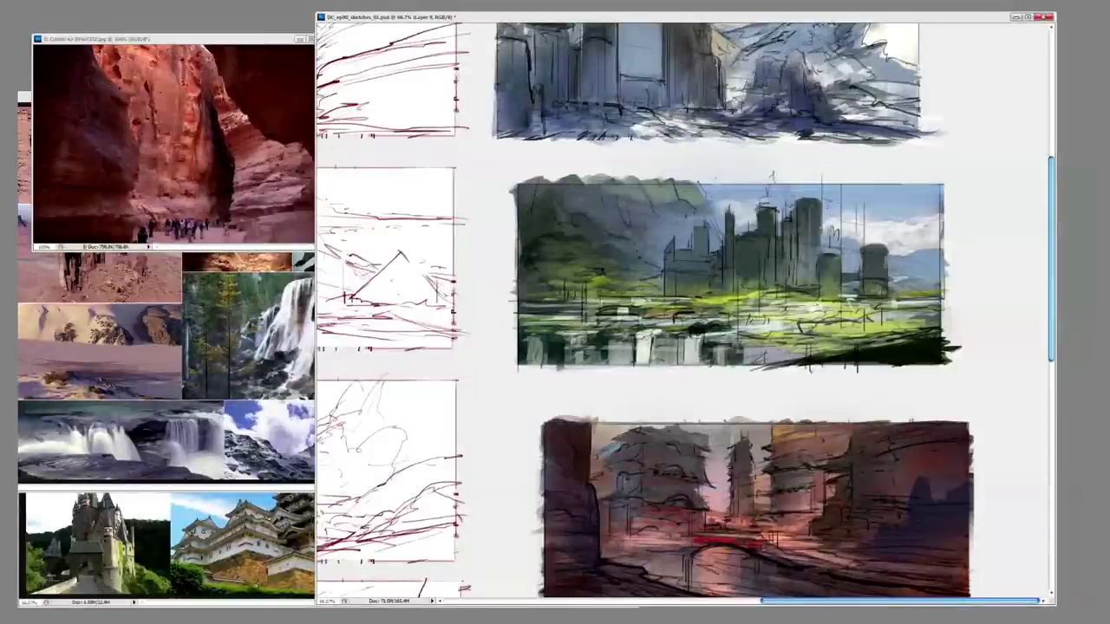
key("Return")
key("Return")
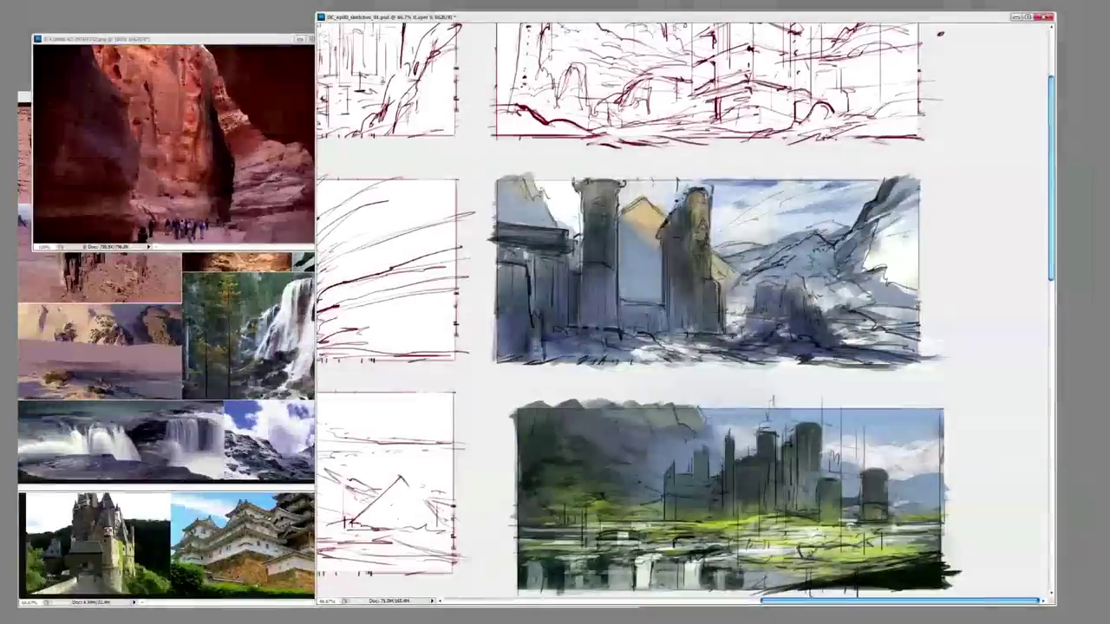
right_click(791, 319)
key("Return")
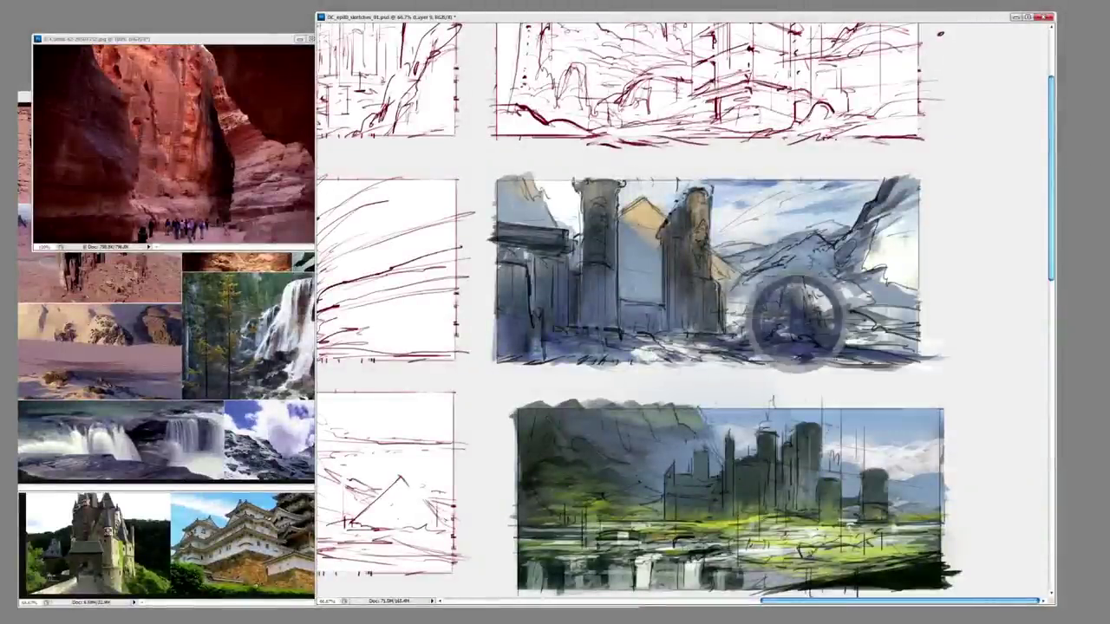
right_click(767, 334)
key("Return")
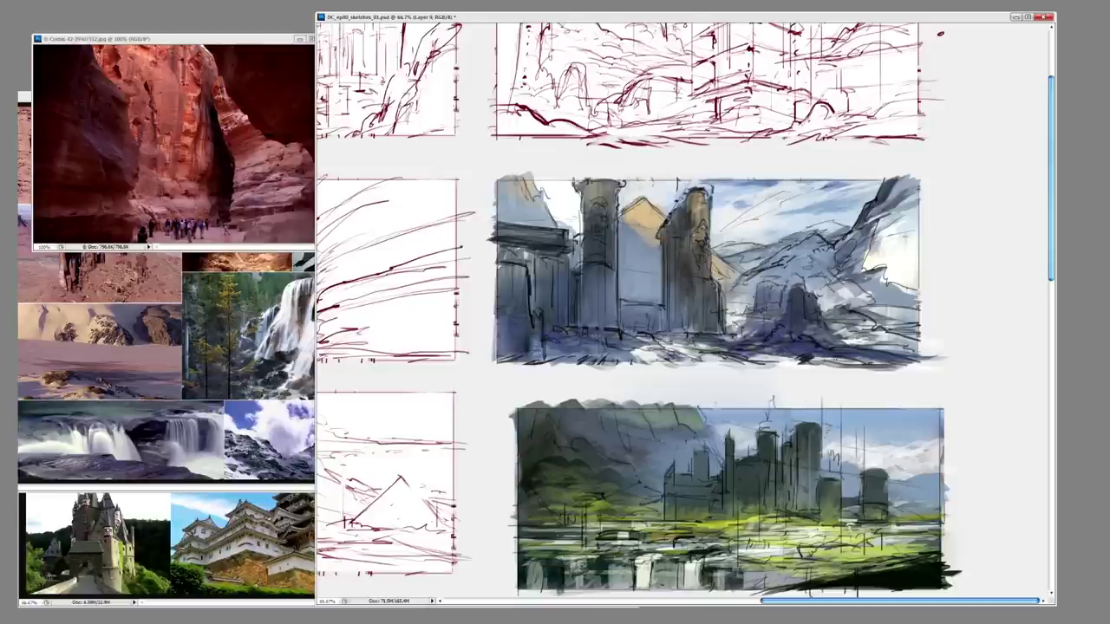
- Paint the foreground block at the Egyptian scene's left edge as a solid dark blue shape
right_click(546, 288)
key("Escape")
key("Return")
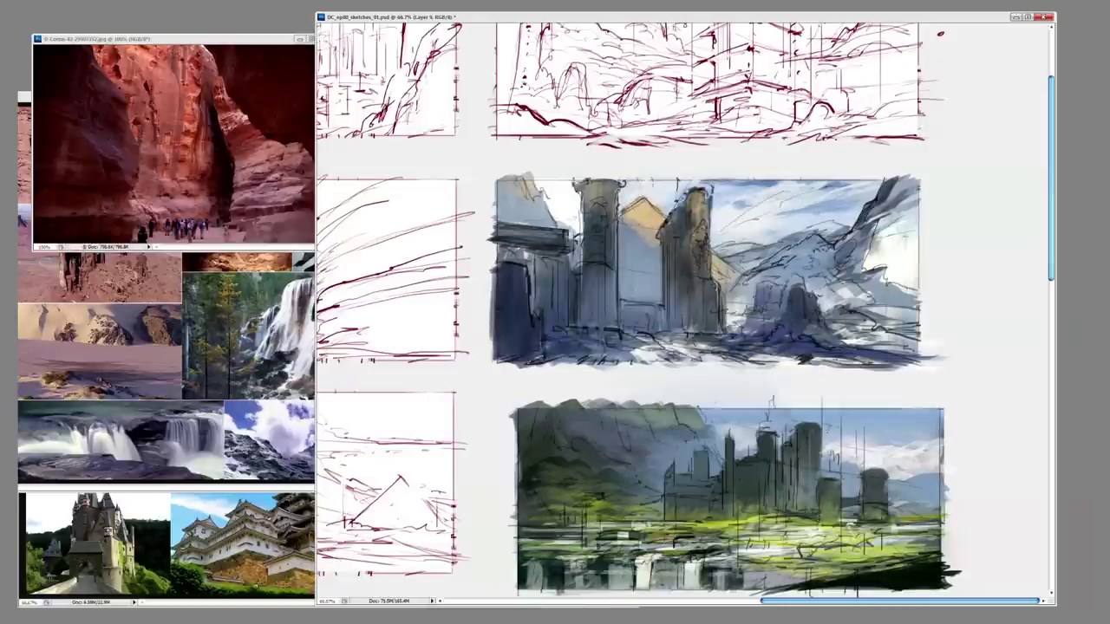
- Brush a warm yellow glow over the sunlit gable and the tops of the columns in the Egyptian scene
right_click(668, 320)
key("Escape")
right_click(843, 295)
key("Escape")
left_click_drag(606, 169, 663, 247)
left_click_drag(626, 200, 663, 232)
left_click_drag(668, 182, 728, 235)
left_click_drag(620, 187, 678, 211)
left_click_drag(720, 204, 718, 238)
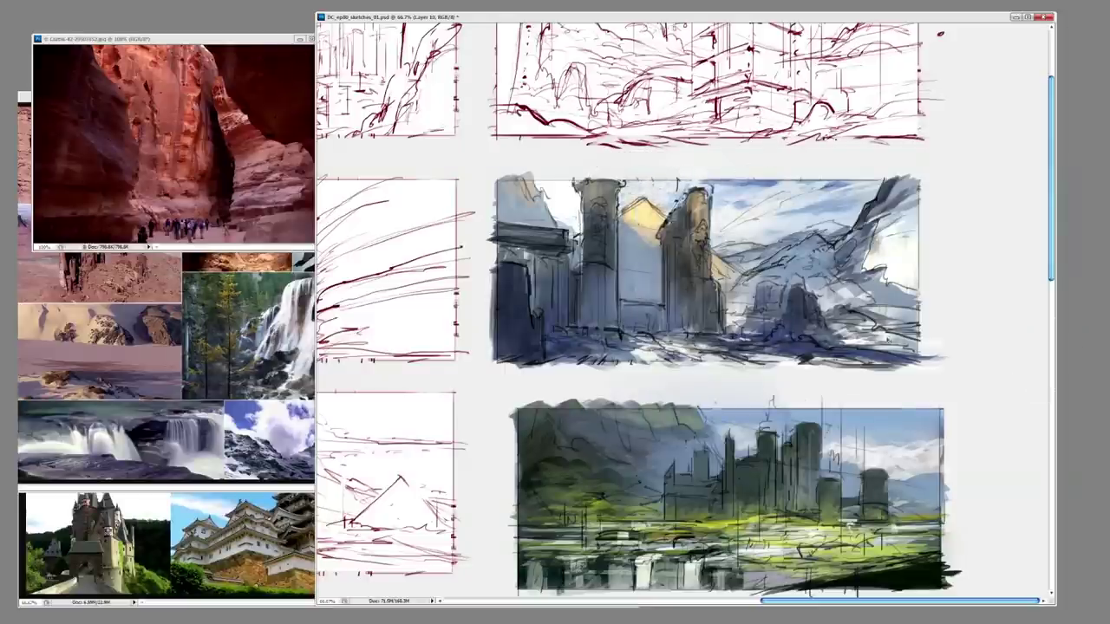
- Refine the two Egyptian columns with warm brown tones and darken the lower part of the left column
scroll(685, 312, "up", 1)
right_click(758, 294)
double_click(811, 349)
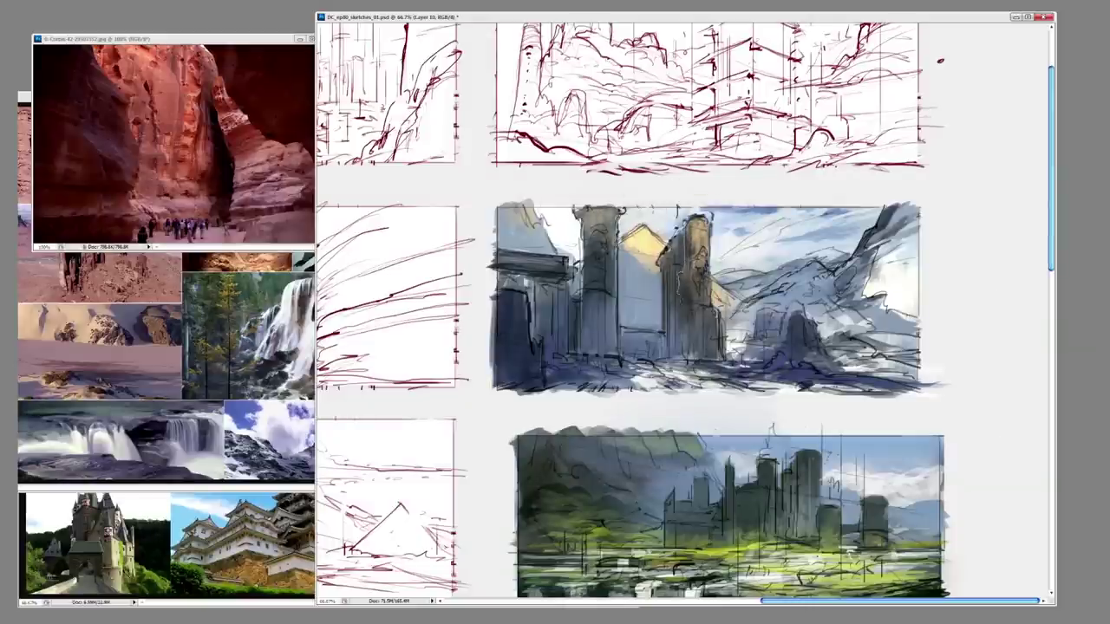
right_click(714, 234)
key("Return")
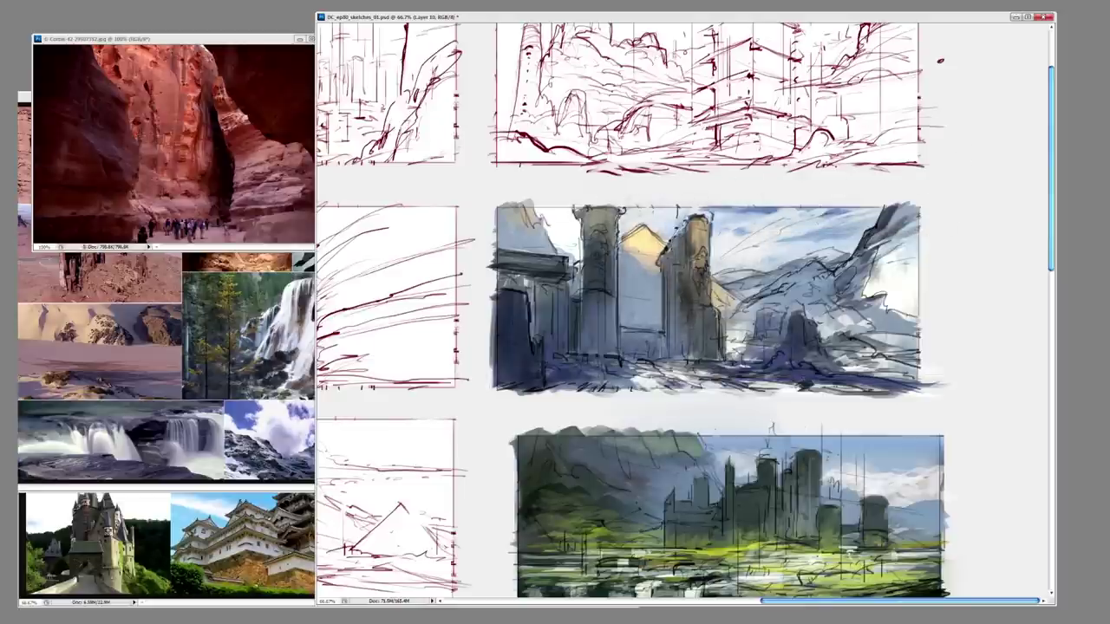
right_click(728, 274)
key("Return")
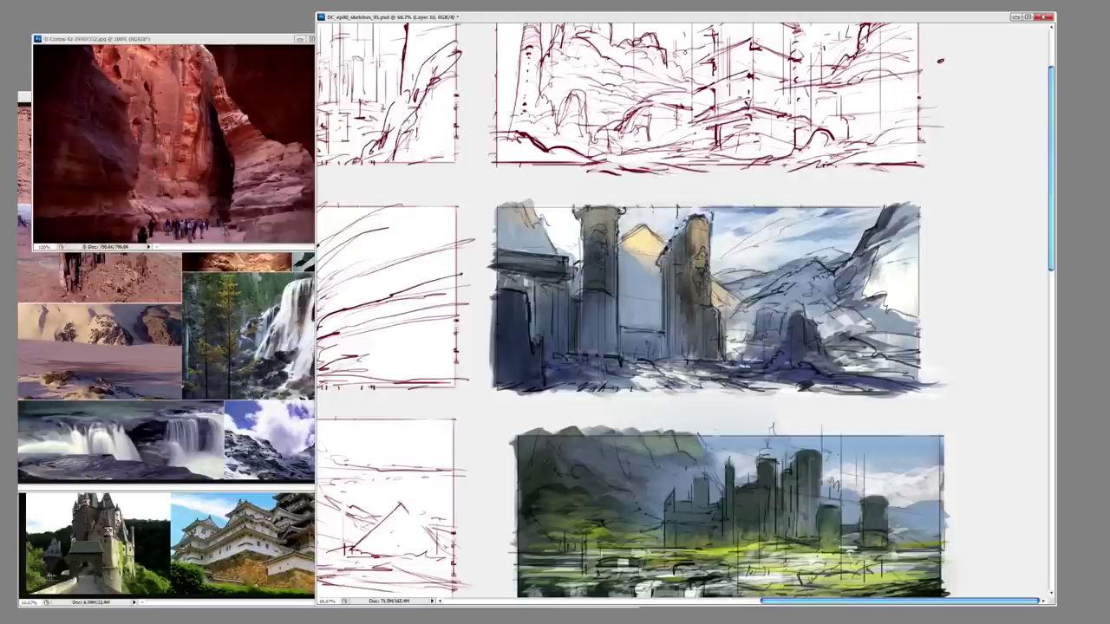
left_click_drag(589, 301, 598, 355)
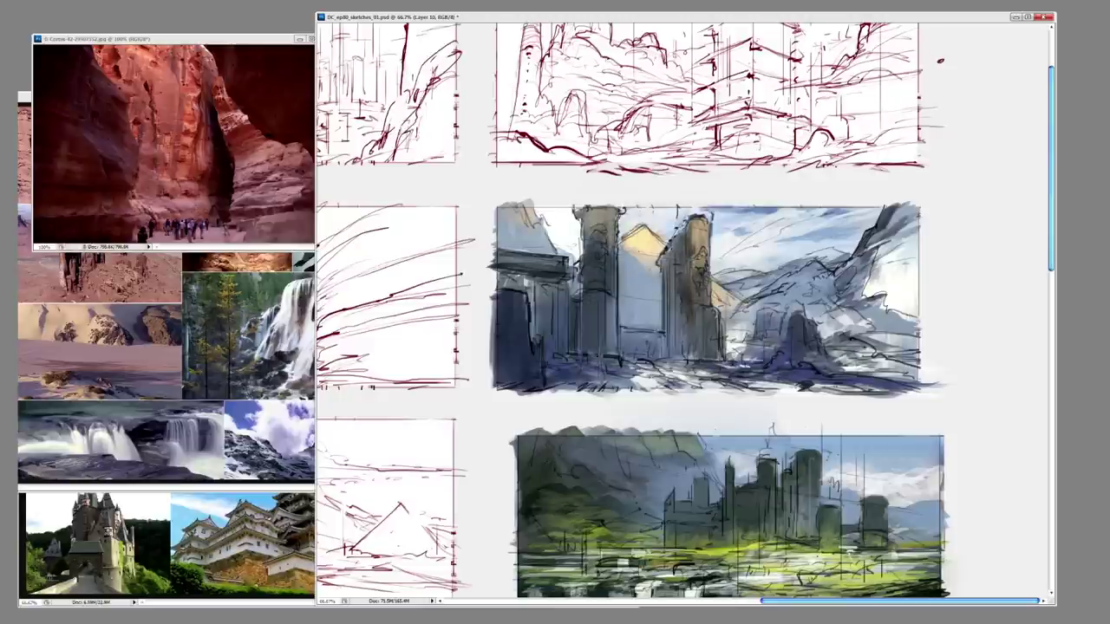
left_click_drag(609, 294, 610, 361)
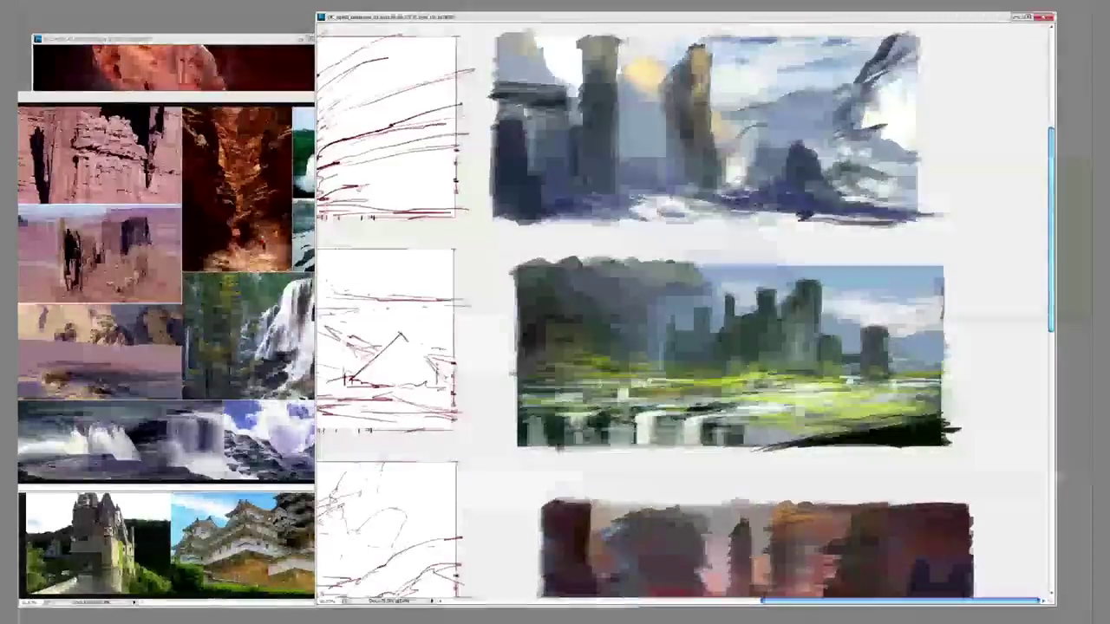
- Copy the Egyptian color thumbnail into a new document of its own and fit it in the window
scroll(685, 313, "up", 2)
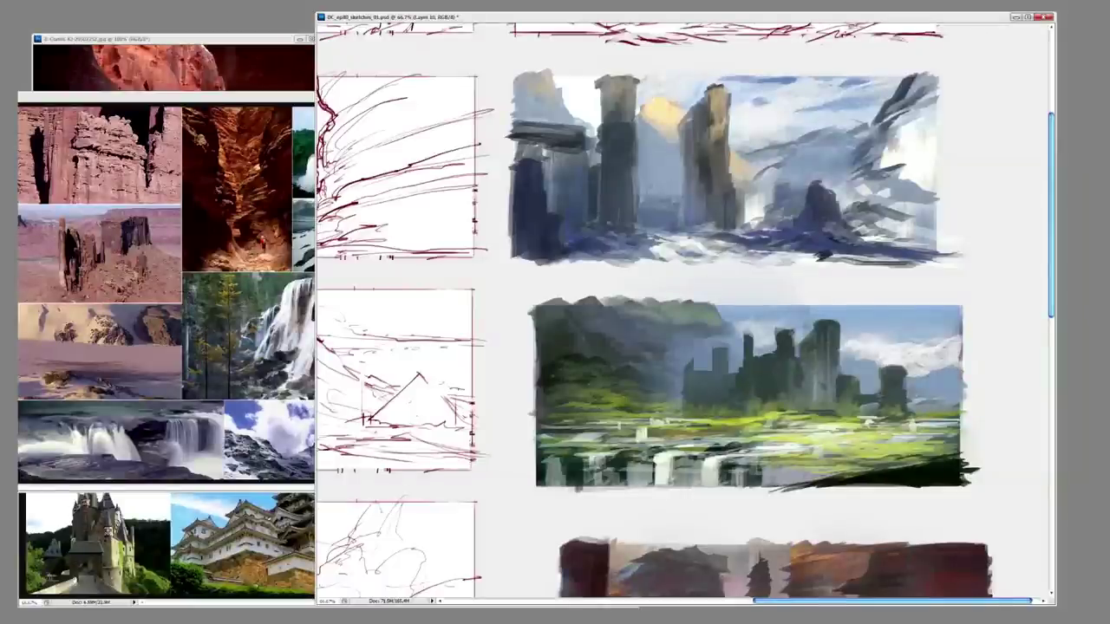
left_click(768, 335)
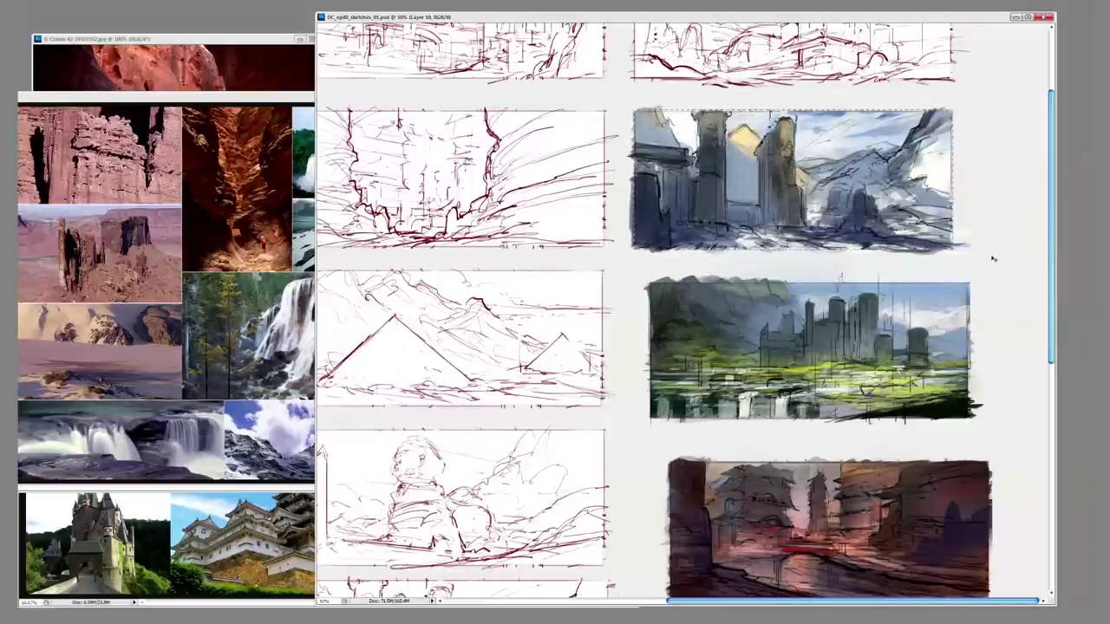
key("ctrl+n")
key("ctrl+v")
key("ctrl+0")
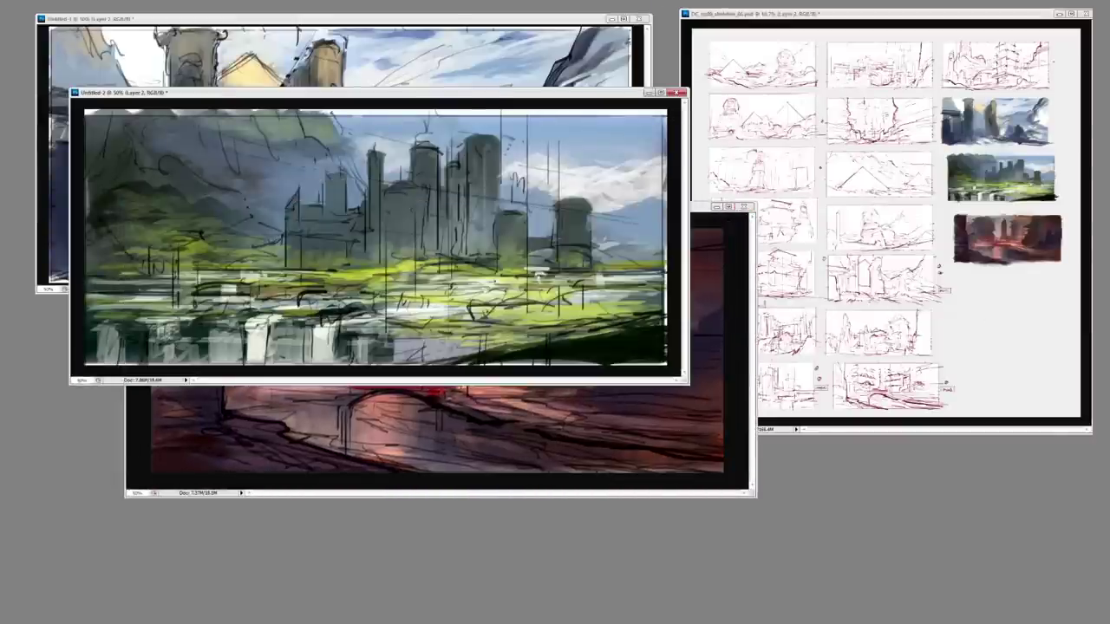
- Transform the pasted Egyptian painting to fit its canvas
key("ctrl+Tab")
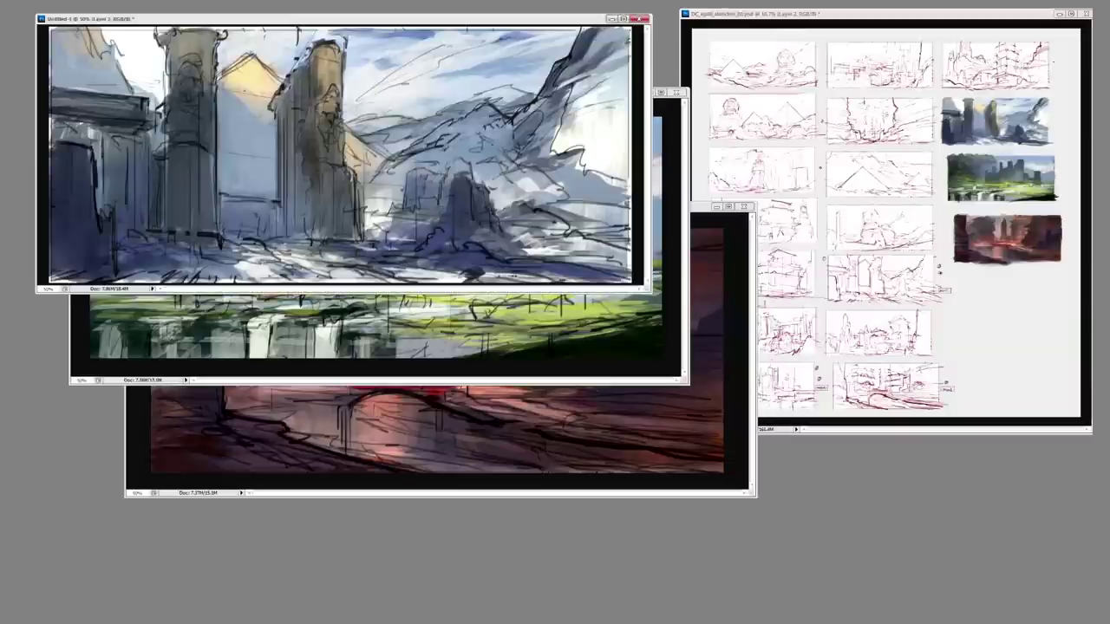
key("ctrl+t")
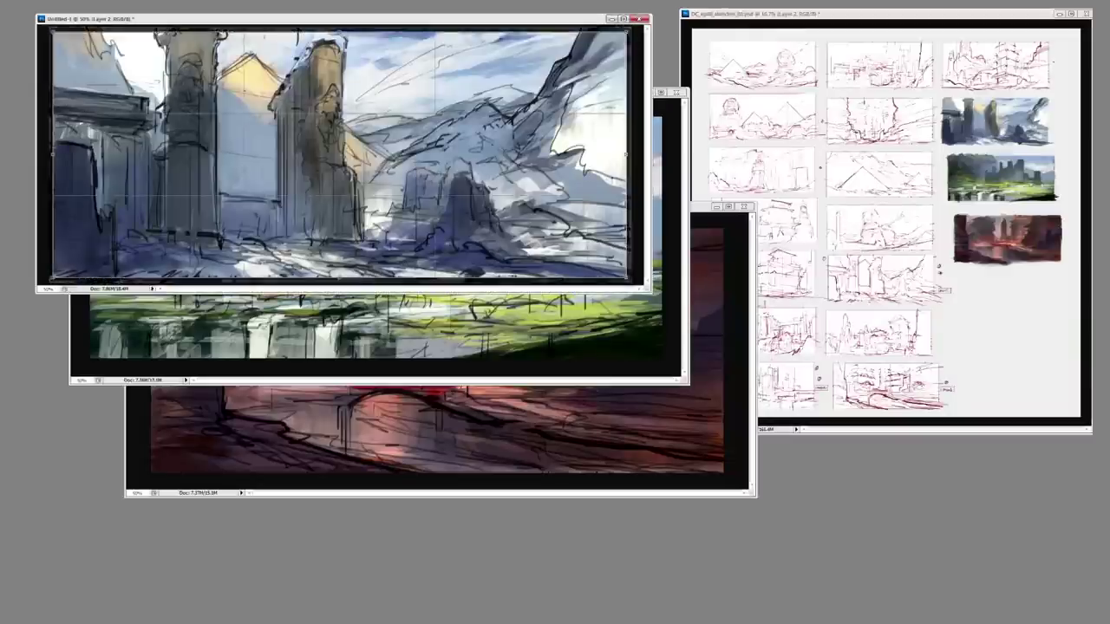
key("Return")
key("ctrl+Tab")
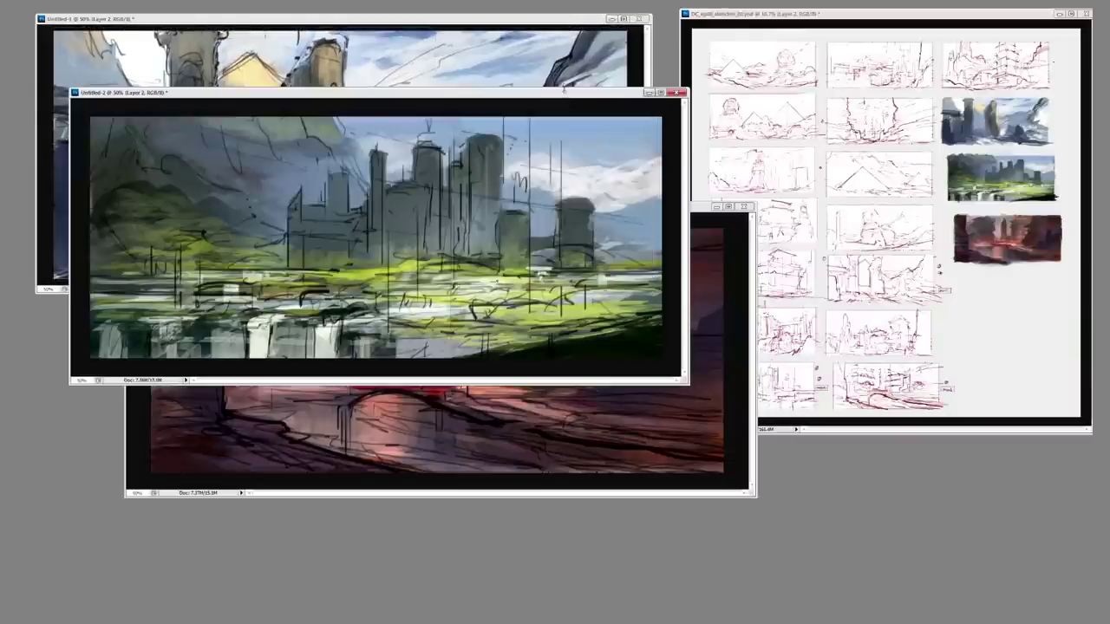
- Save the Egyptian painting as DC_ep80_image_Egypt_01 in Photoshop format
key("ctrl+Tab")
key("ctrl+Tab")
key("ctrl+shift+s")
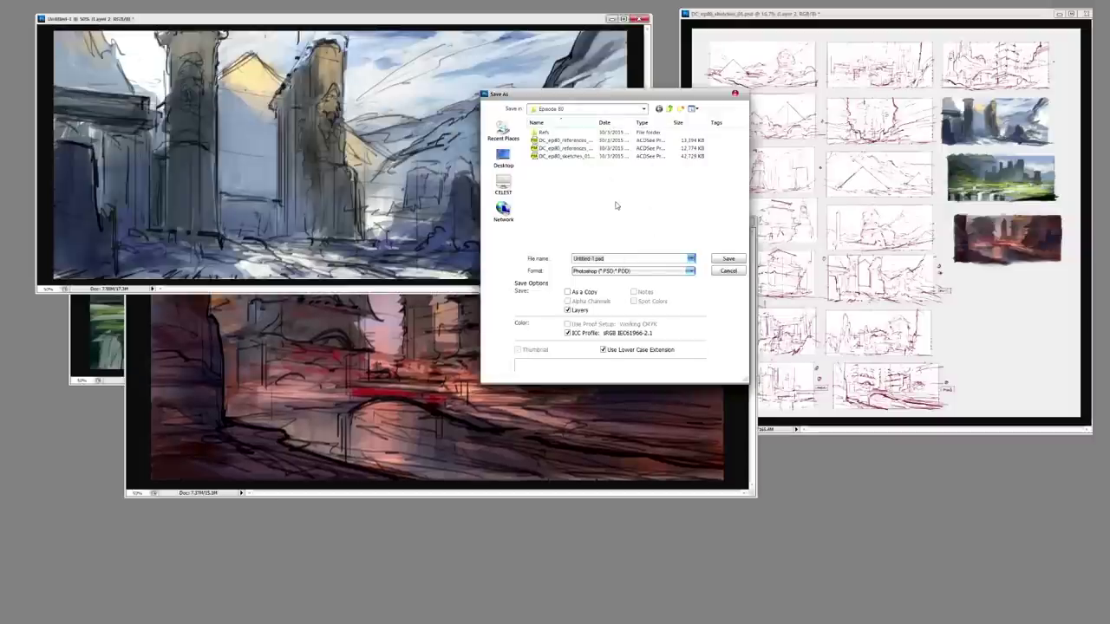
type("DC_ep80_image_")
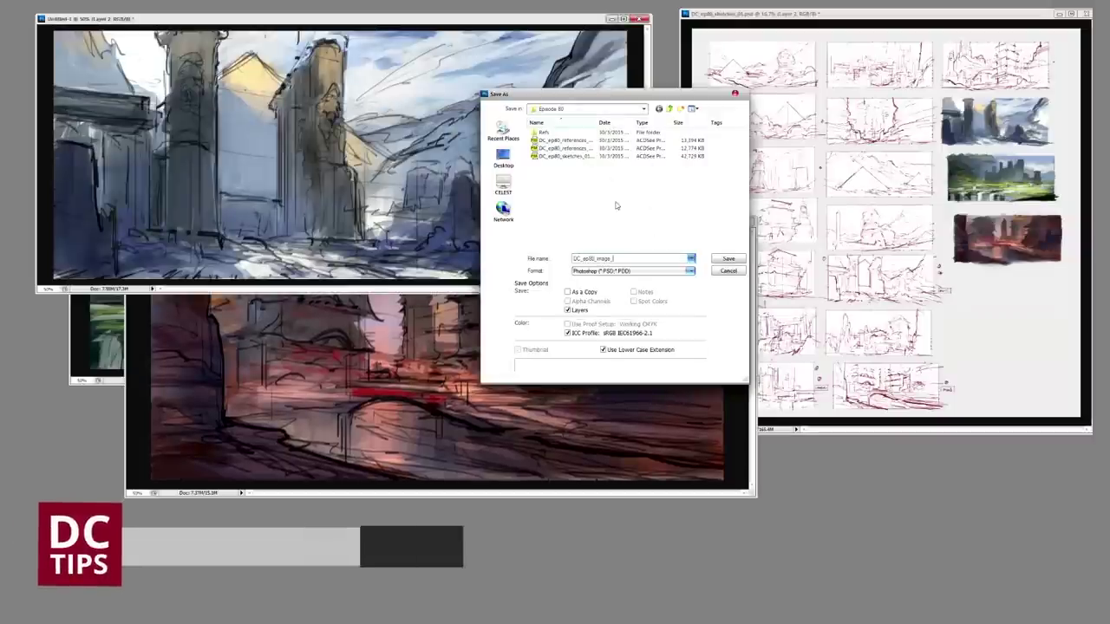
type("Egypt_01")
key("Return")
- Save the castle painting as DC_ep80_image_Castle_01.psd in the same folder
key("ctrl+Tab")
key("ctrl+shift+s")
left_click_drag(594, 123, 646, 125)
left_click(645, 139)
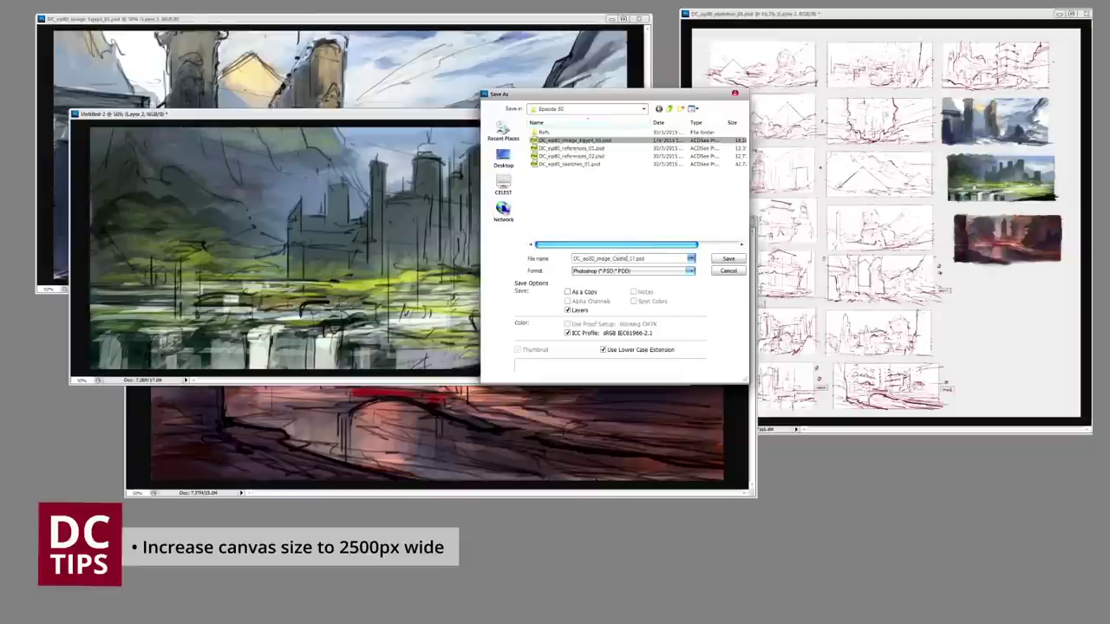
key("Return")
- Save the pagoda painting as DC_ep80_image_Japan_01.psd in the same folder
key("ctrl+Tab")
key("ctrl+shift+s")
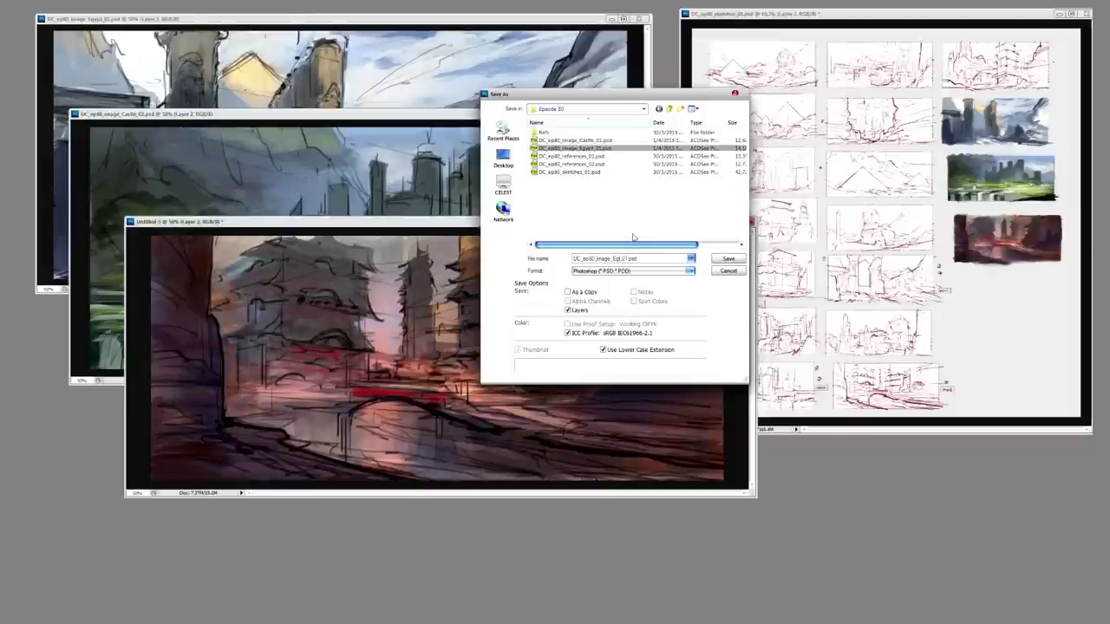
key("Return")
key("ctrl+Tab")
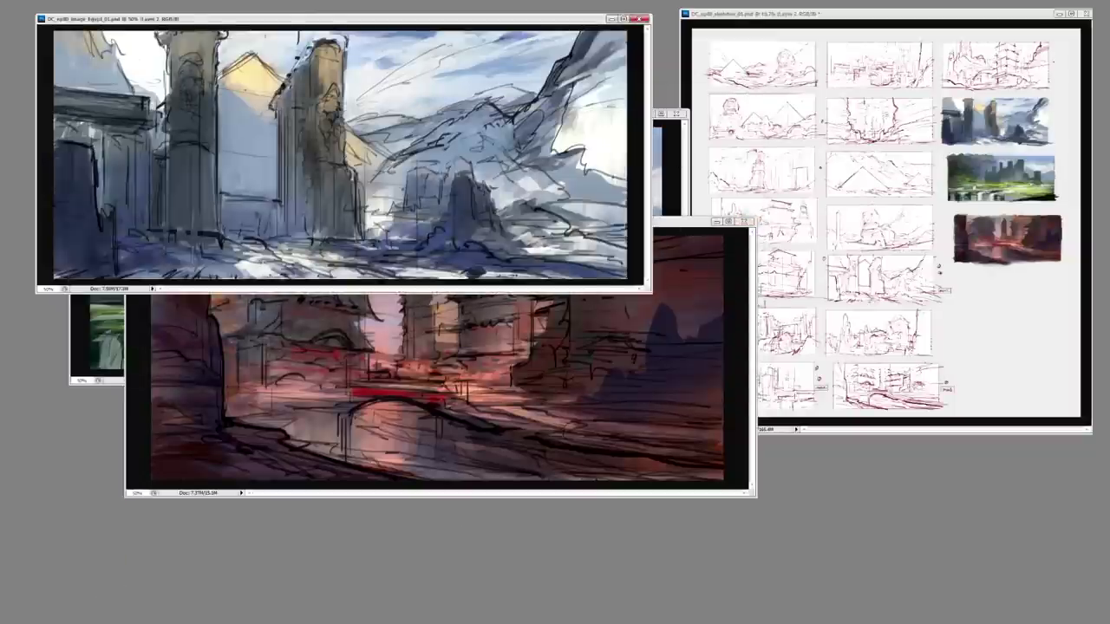
- Hide the line art in the separate paintings and make the Background layer active
key("ctrl+Tab")
key("ctrl+Tab")
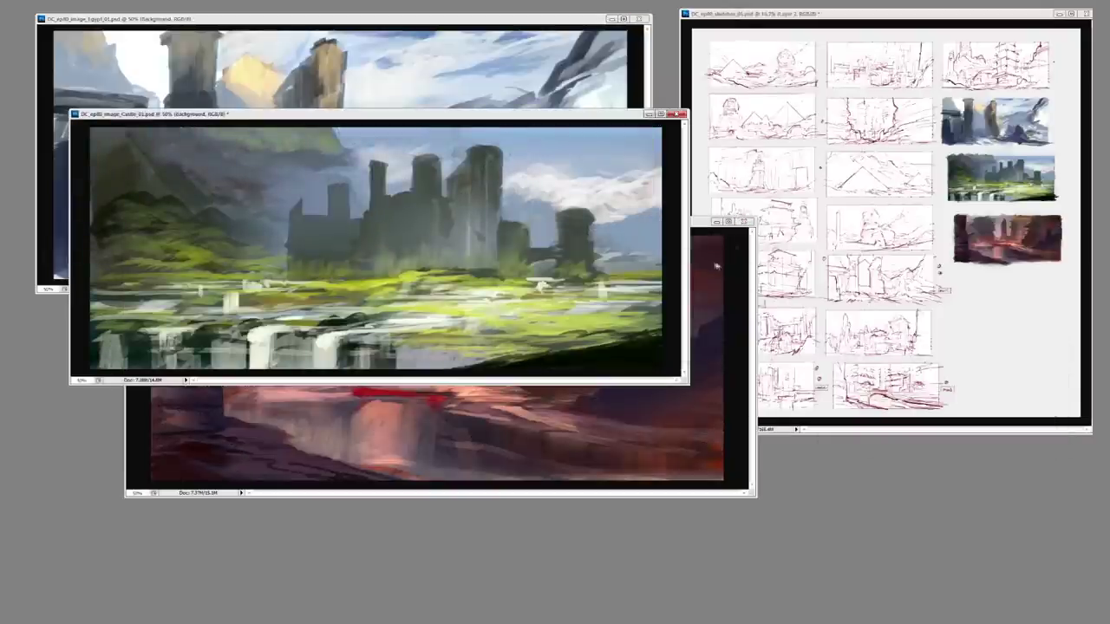
left_click(691, 265)
left_click(708, 281)
- Adjust the midtones of the Egyptian painting with Color Balance
key("ctrl+b")
left_click_drag(589, 276, 583, 297)
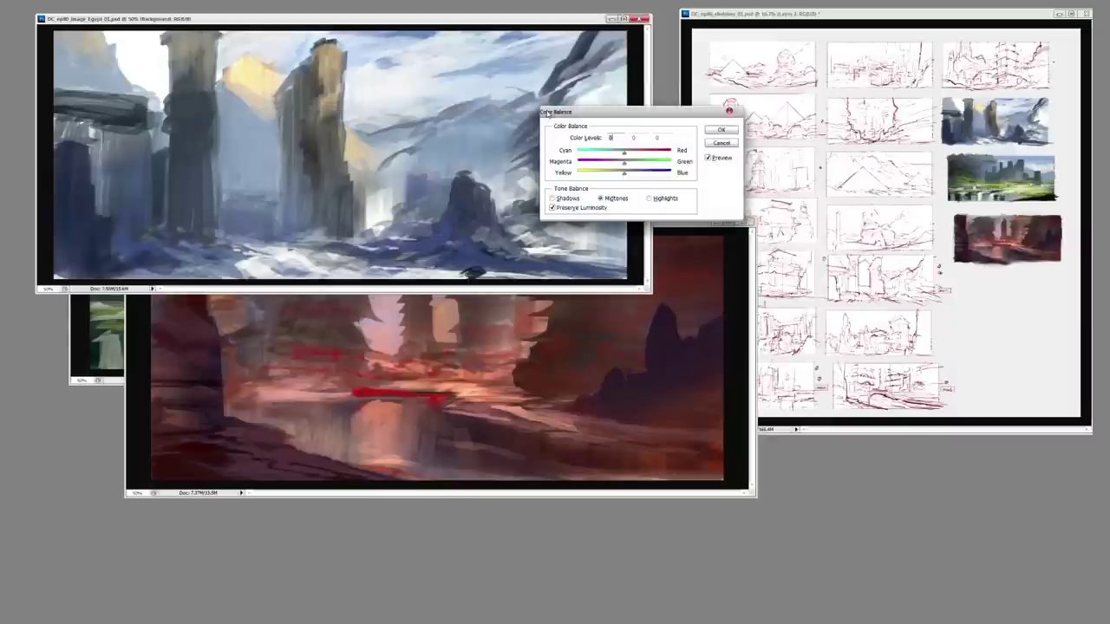
left_click(600, 198)
left_click_drag(624, 152, 624, 173)
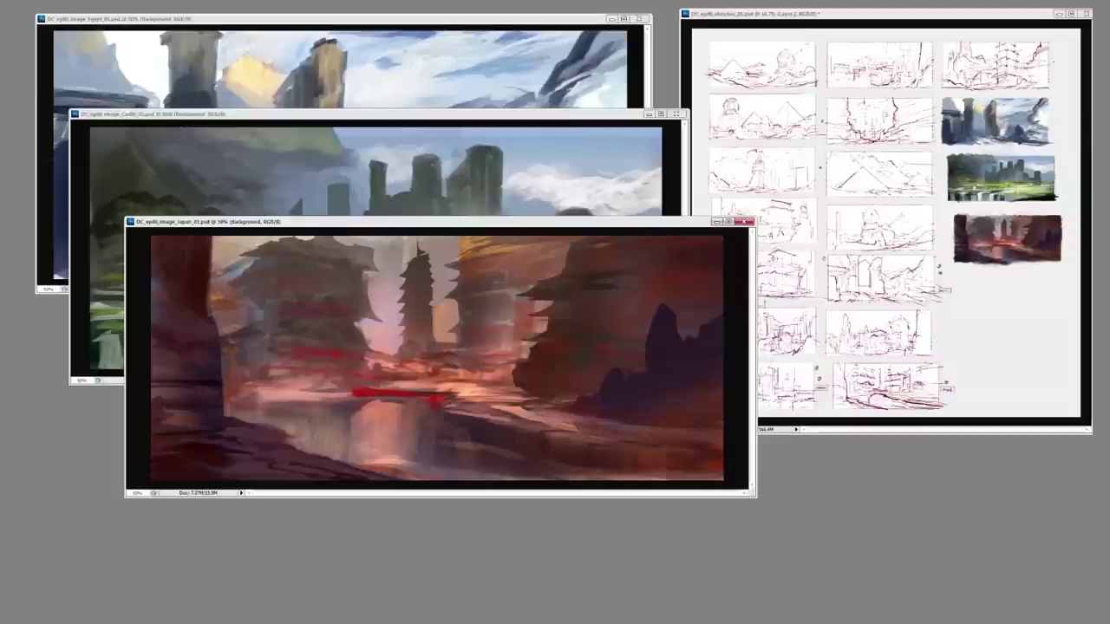
left_click_drag(766, 9, 752, 7)
key("ctrl+Tab")
key("ctrl+Tab")
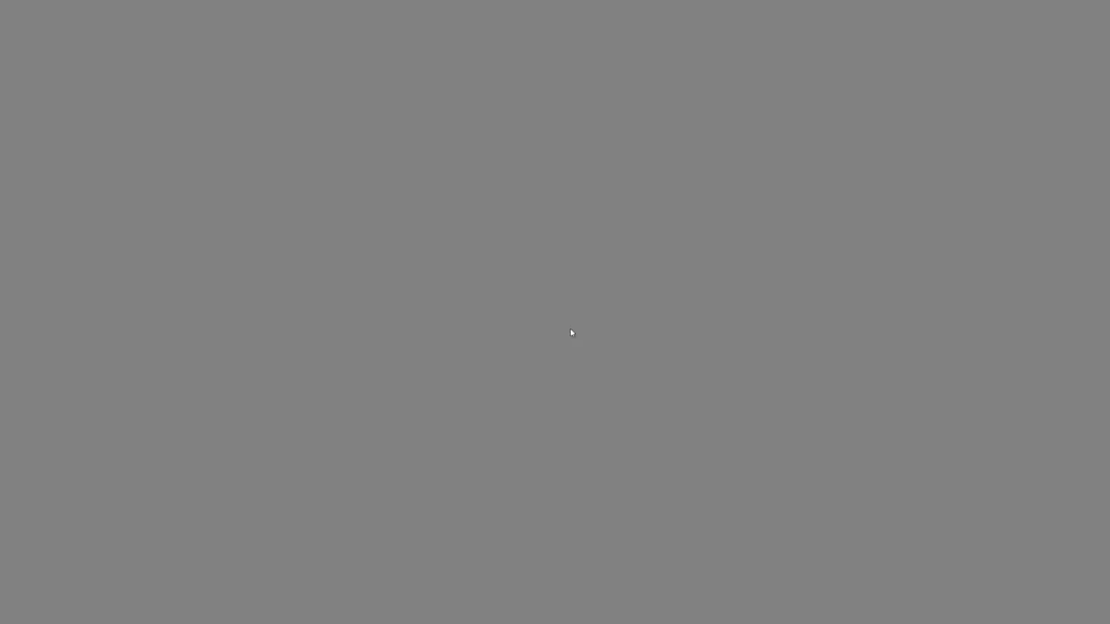
- Open DC_ep80_image_Castle_01.psd, DC_ep80_image_Egypt_01.psd and DC_ep80_image_Japan_01.psd together from the Episode 80 folder
key("ctrl+o")
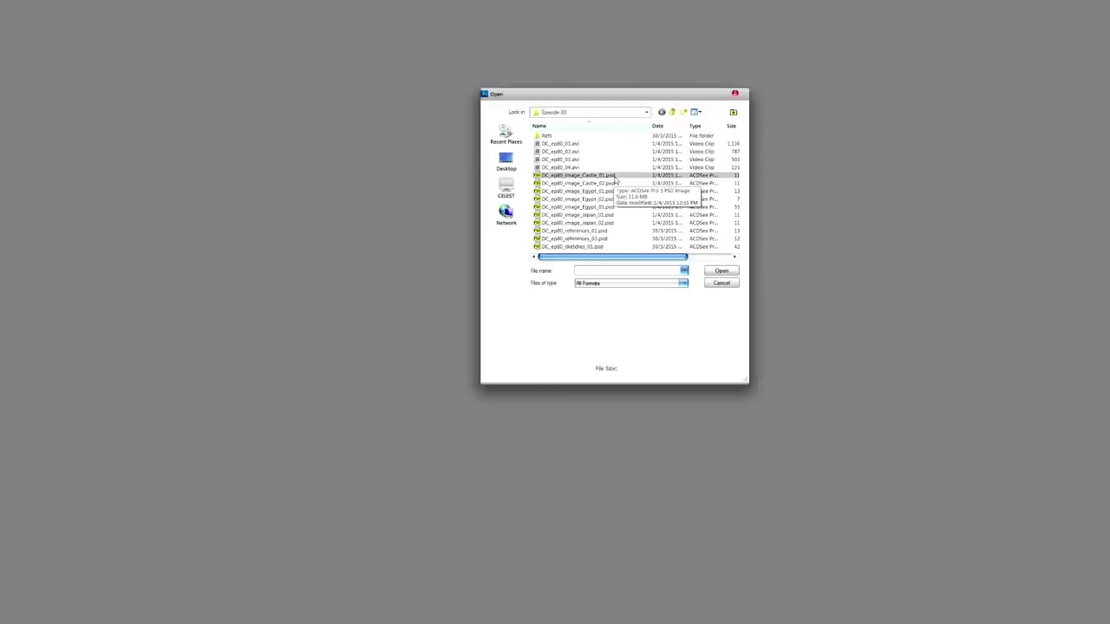
left_click(607, 175)
left_click(612, 191, "ctrl")
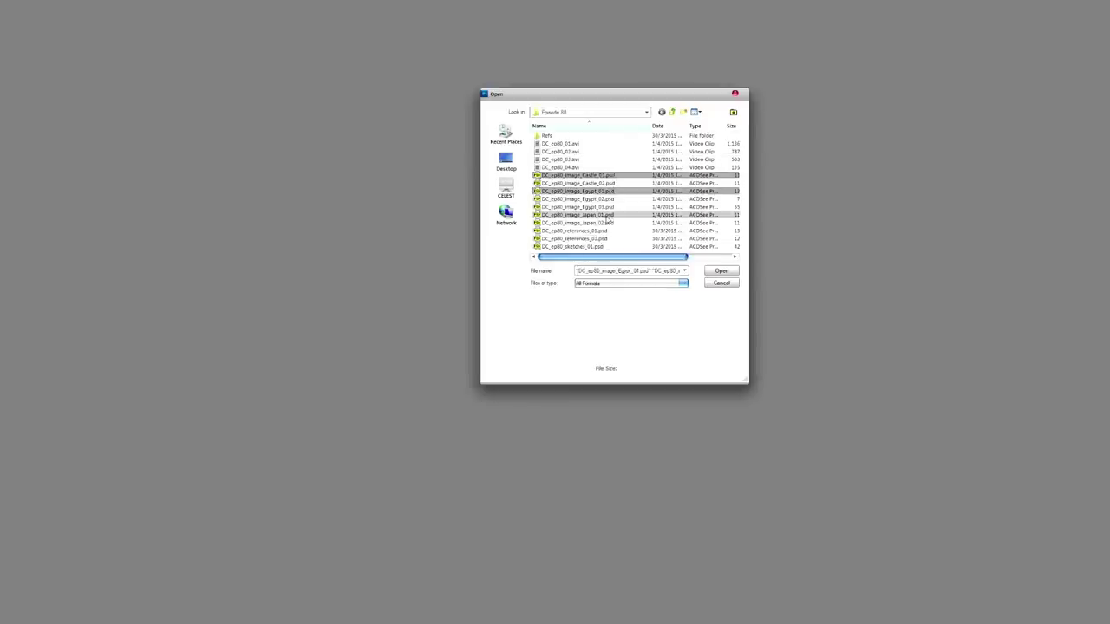
left_click(721, 270)
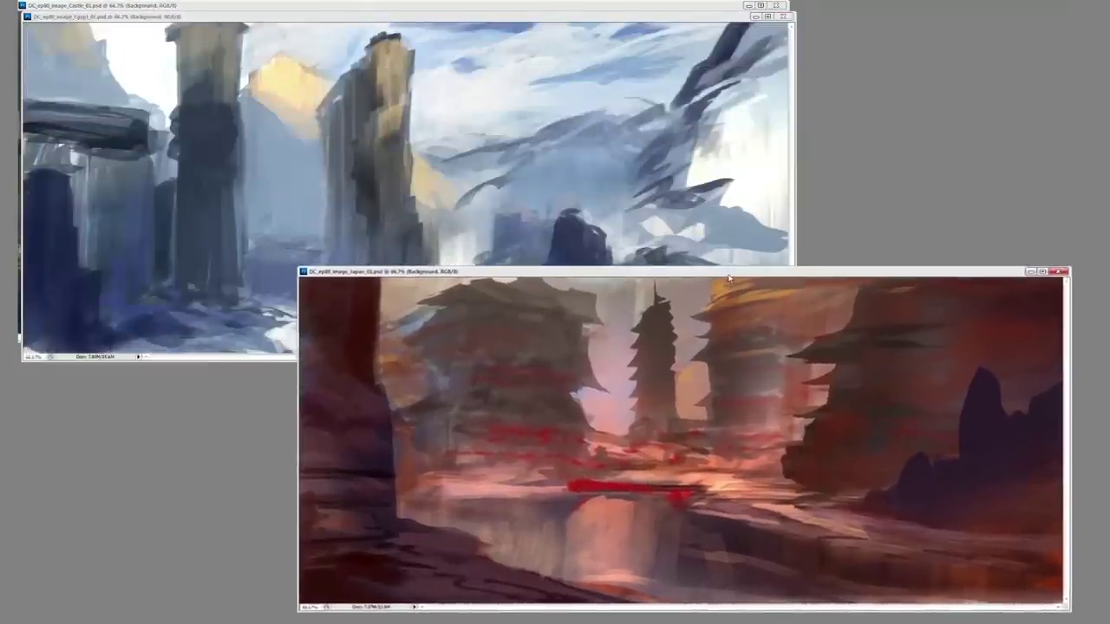
- Cascade the Egyptian, castle and pagoda document windows diagonally so the three color studies can be compared
left_click(466, 19)
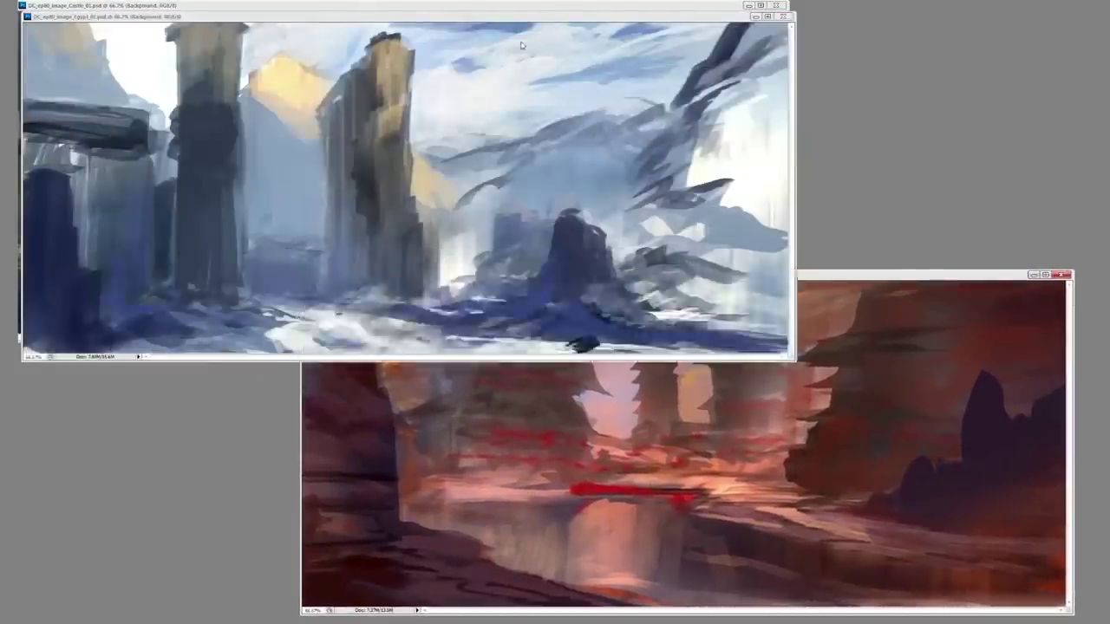
left_click_drag(483, 17, 567, 195)
left_click_drag(588, 149, 456, 12)
left_click(810, 185)
left_click_drag(737, 185, 789, 137)
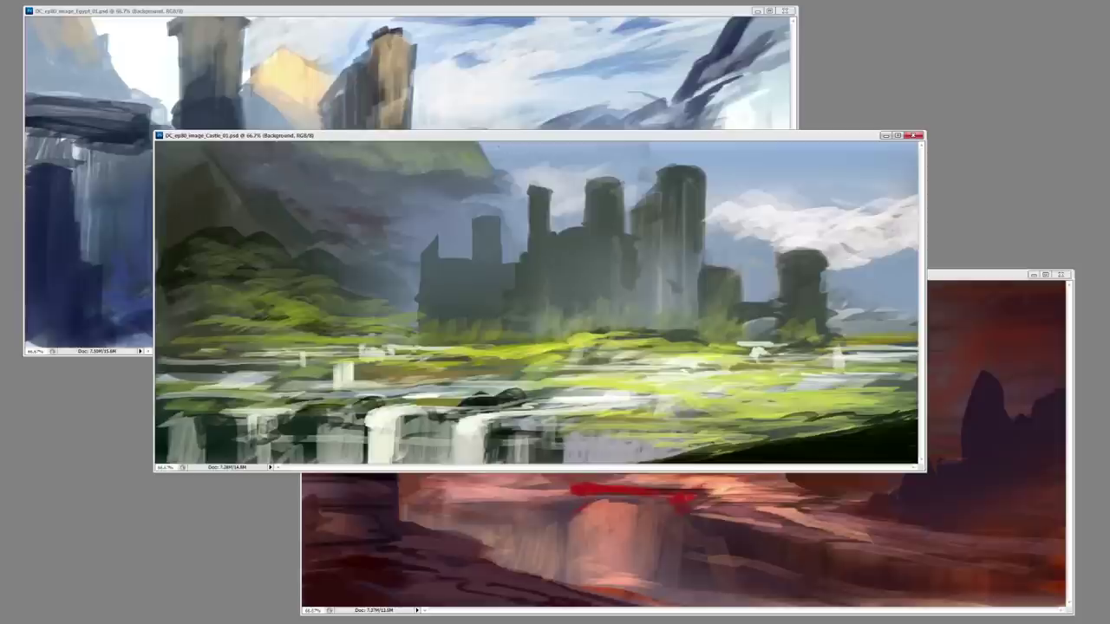
left_click_drag(726, 147, 752, 157)
left_click(997, 274)
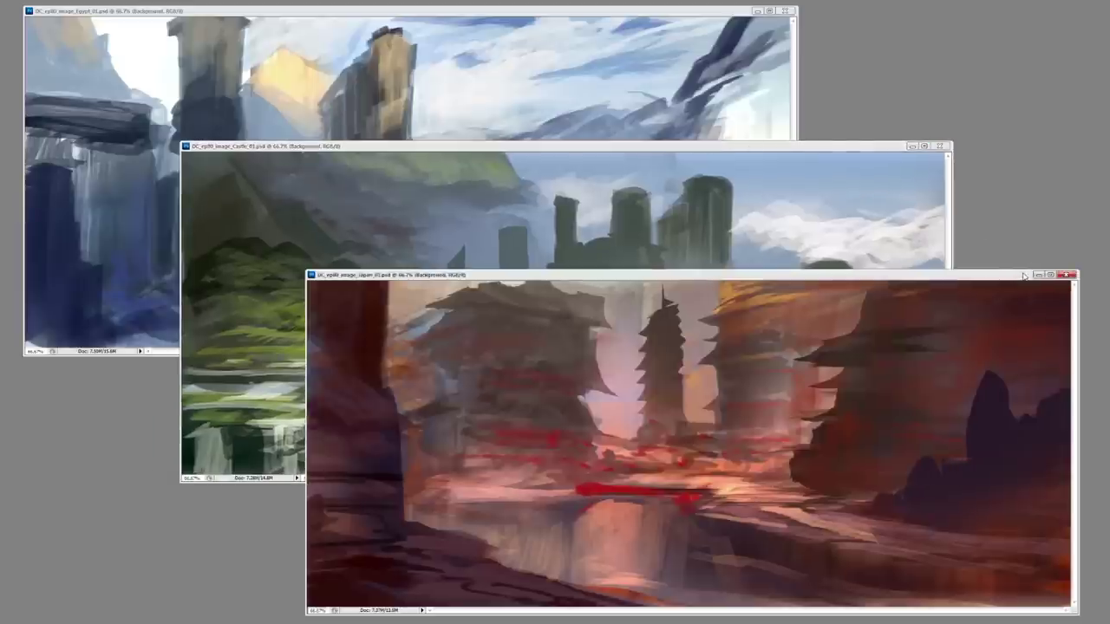
- Close the pagoda and castle paintings, leaving the Egyptian color study in a smaller window at 50% zoom
left_click(1059, 274)
left_click_drag(826, 151, 953, 280)
left_click_drag(491, 12, 500, 13)
key("ctrl+minus")
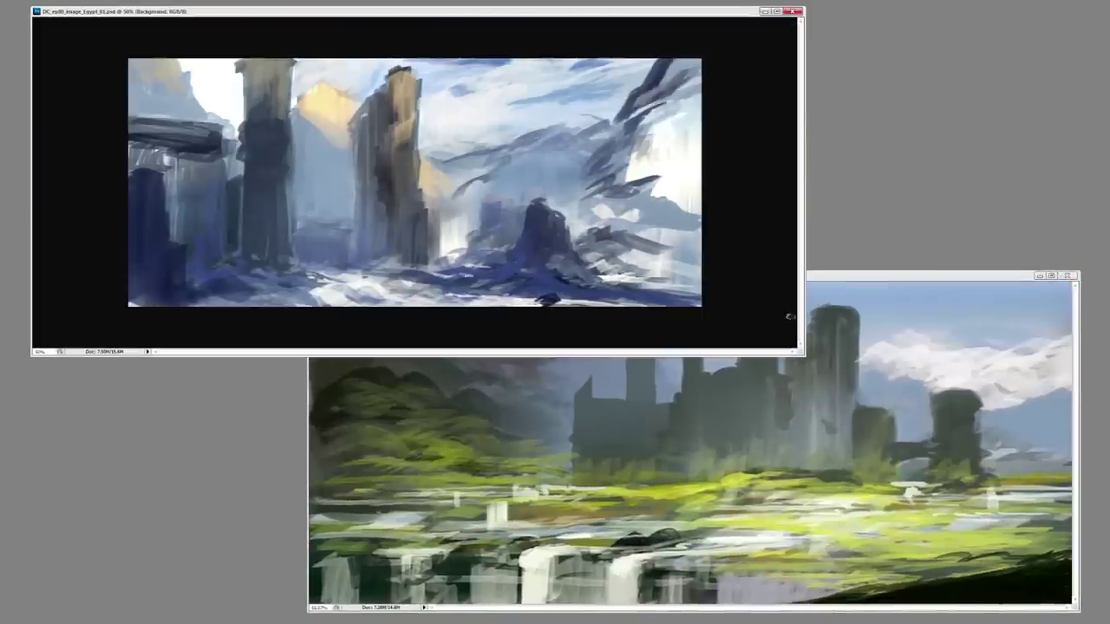
left_click_drag(796, 350, 653, 295)
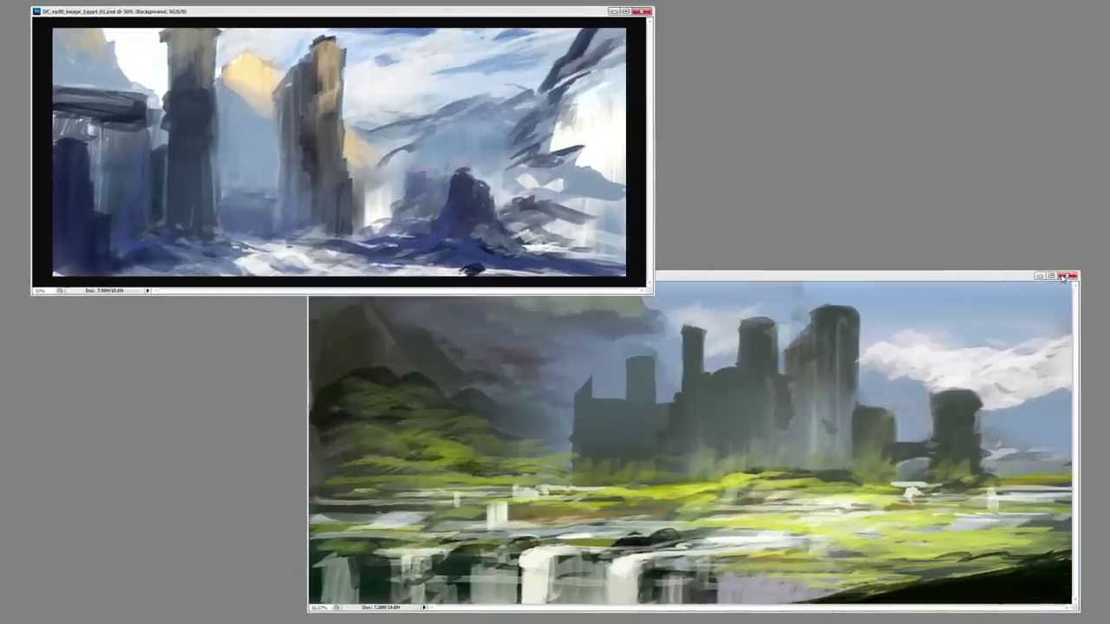
left_click(1068, 276)
- Open the final Egyptian painting, DC_ep80_image_Egypt_03.psd, from the Episode 80 folder
double_click(749, 232)
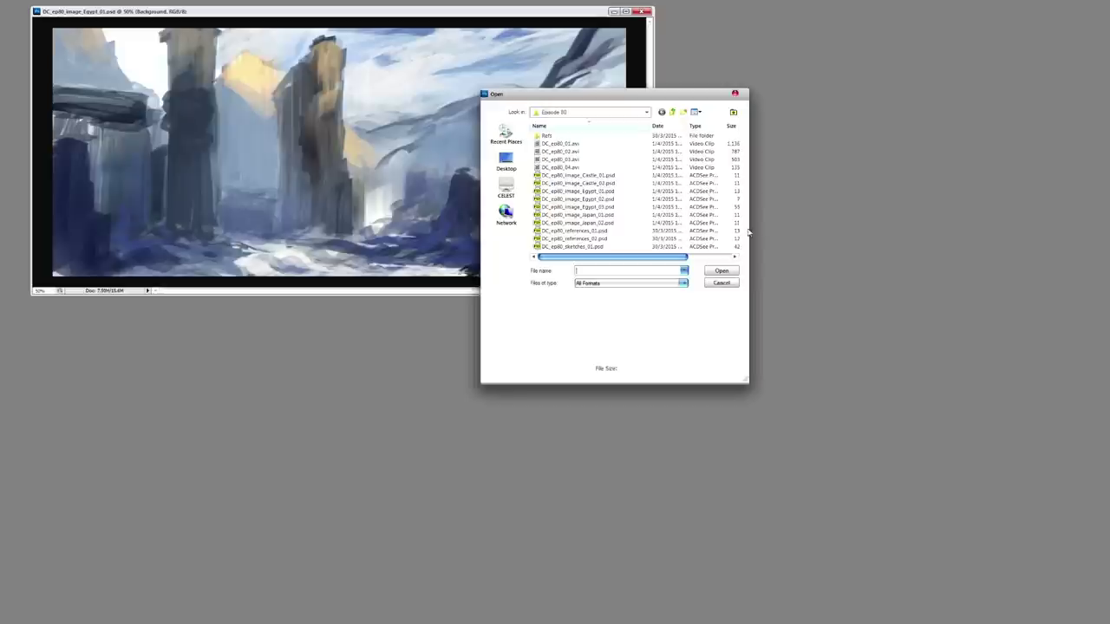
left_click(621, 207)
left_click(721, 271)
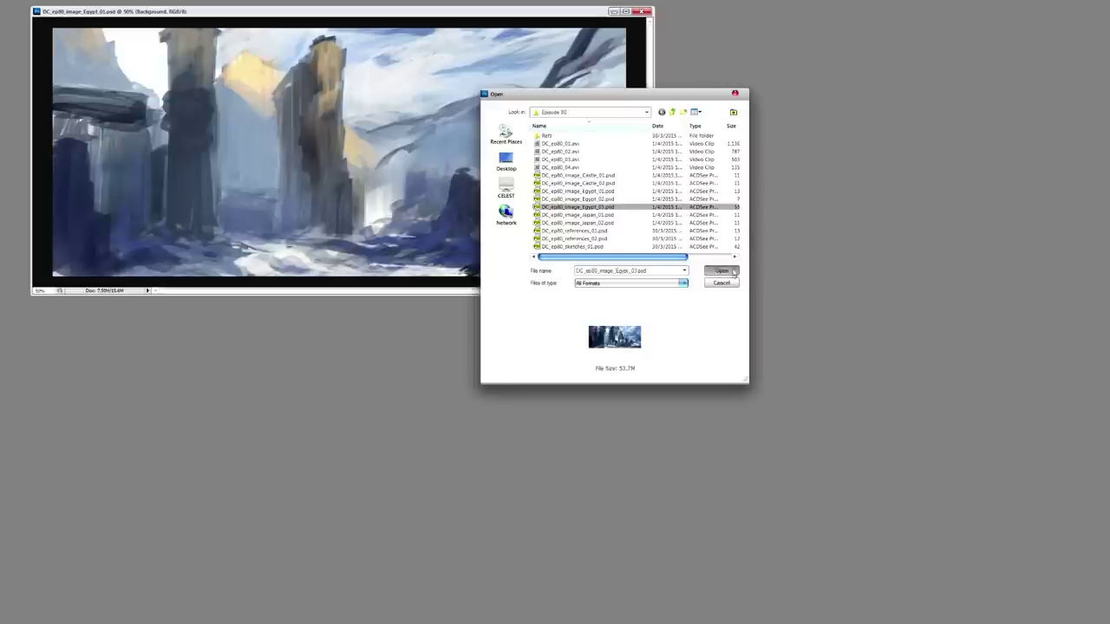
- Arrange the Egyptian color study above the final painting to compare the two versions
left_click_drag(406, 20, 425, 221)
left_click_drag(675, 220, 655, 273)
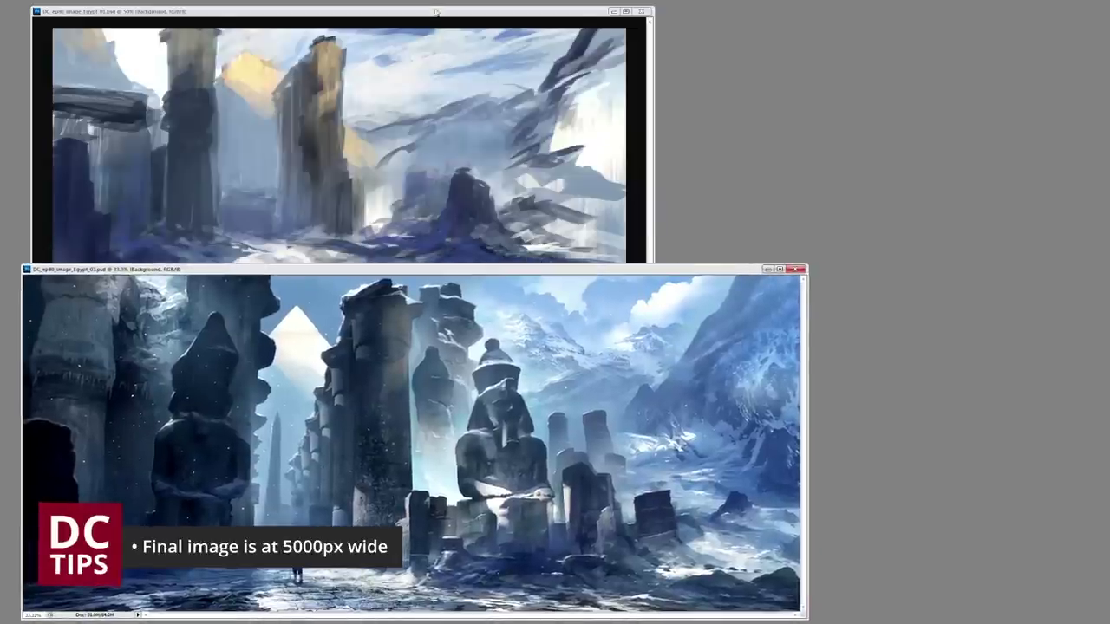
left_click_drag(428, 25, 426, 21)
mouse_move(648, 288)
left_mouse_down()
mouse_move(637, 264)
mouse_move(654, 271)
left_mouse_up()
left_click(652, 276)
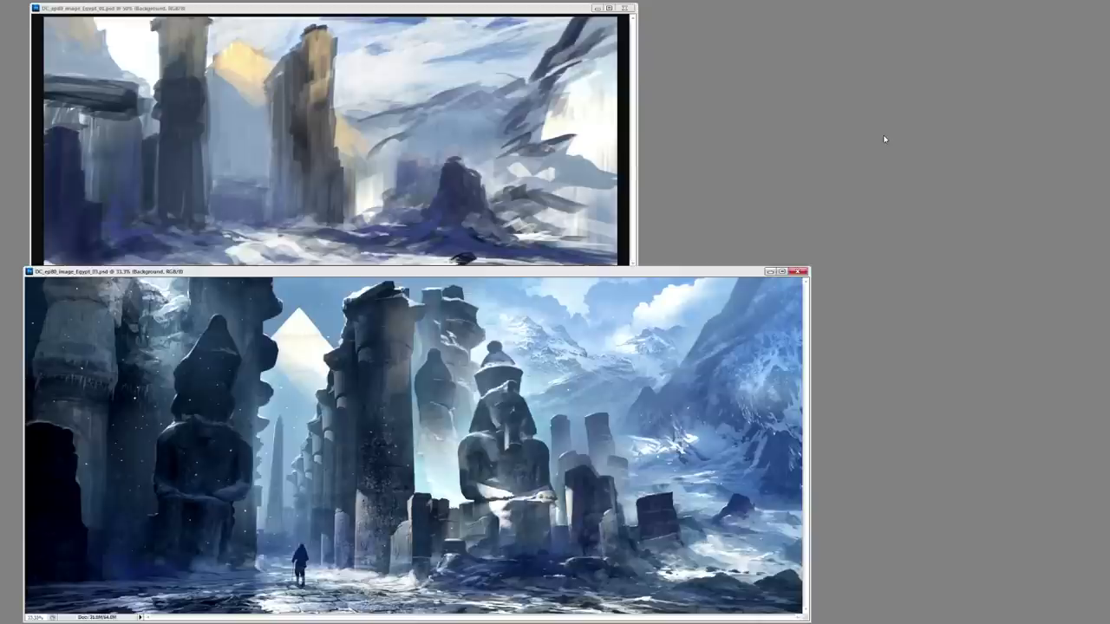
- Enlarge the final Egyptian painting's window across the workspace, fit the image to it and hide the color study behind it
left_click_drag(489, 271, 482, 65)
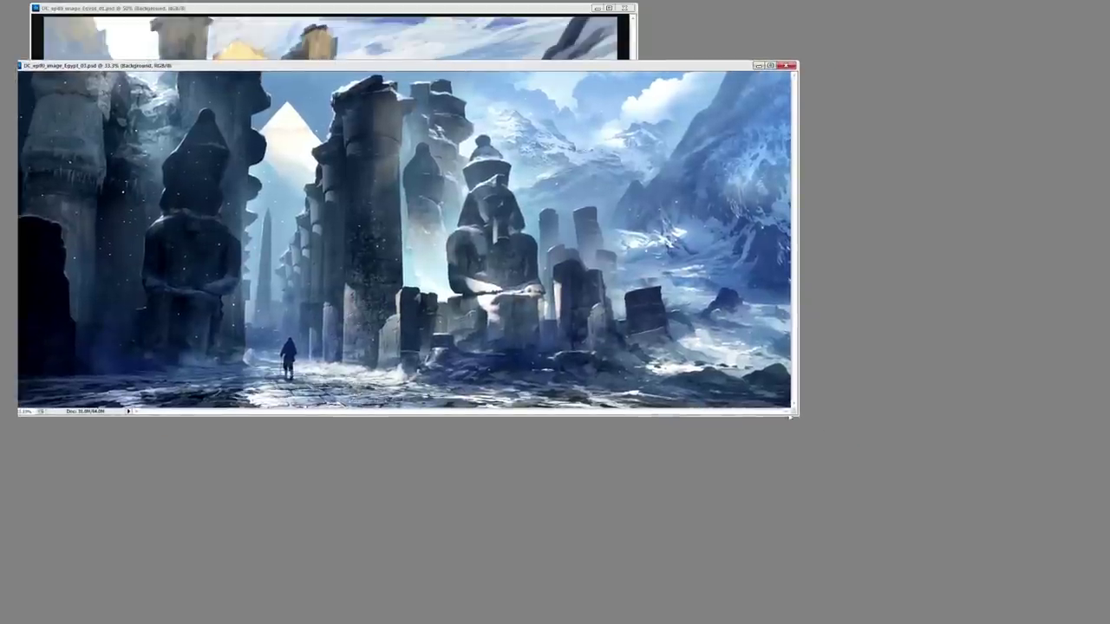
left_click_drag(790, 416, 1090, 546)
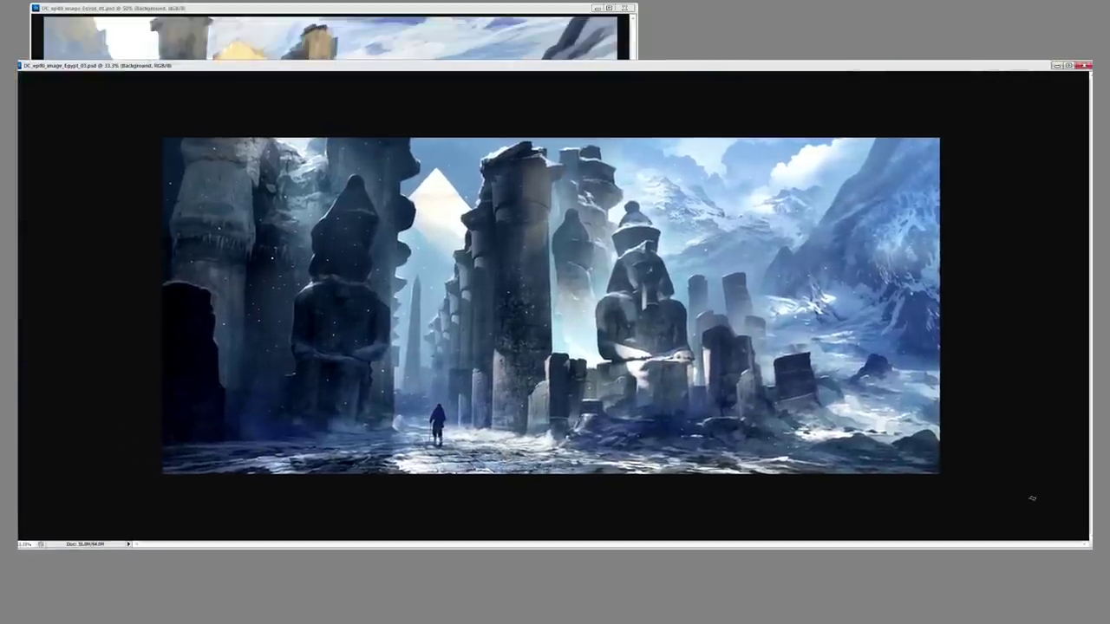
left_click_drag(674, 359, 648, 332)
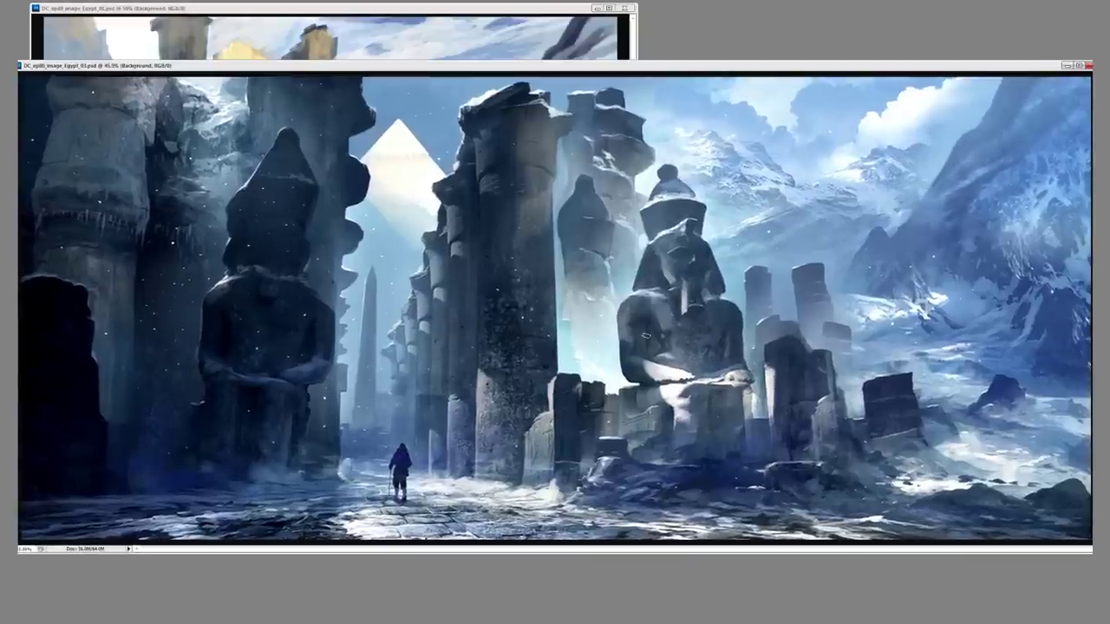
left_click_drag(544, 12, 564, 125)
left_click(707, 190)
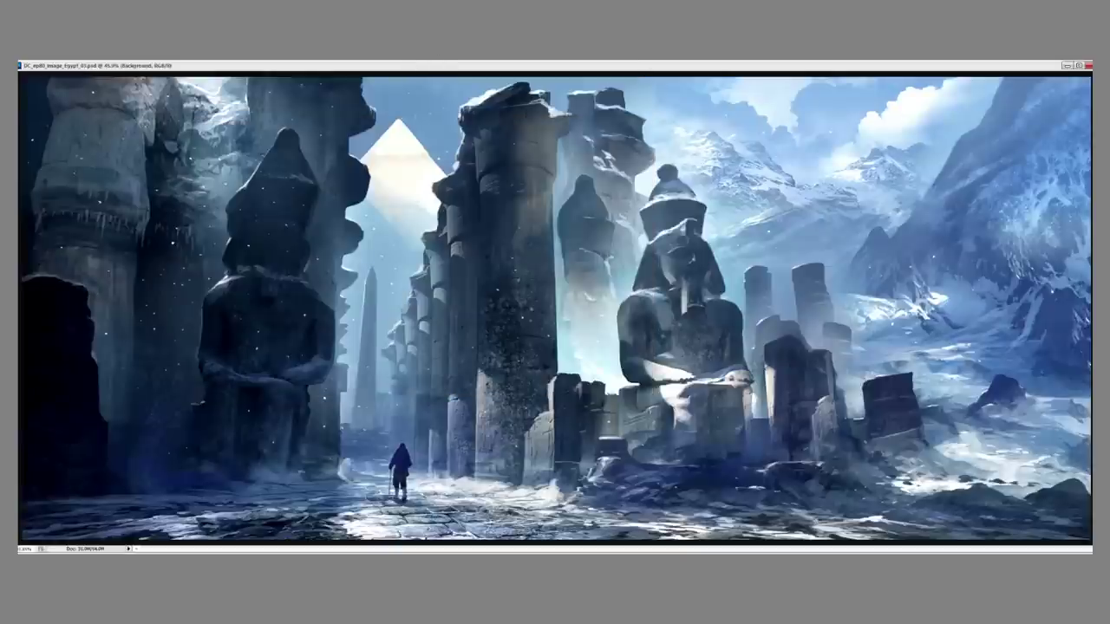
- Examine the final Egyptian painting's details at 50% zoom
key("ctrl+Tab")
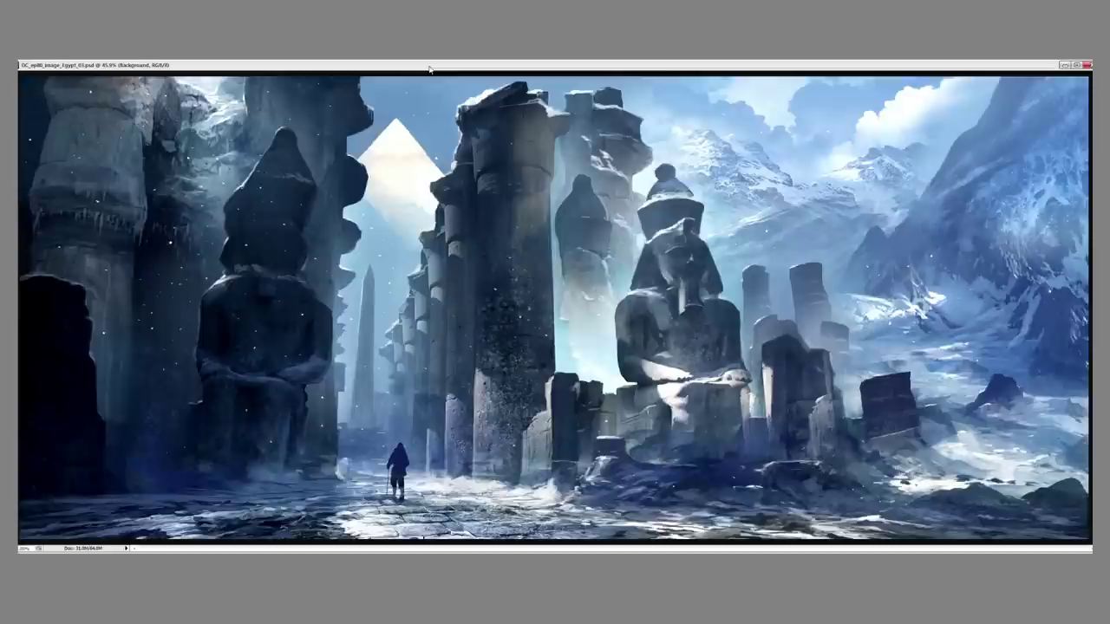
left_click(410, 255)
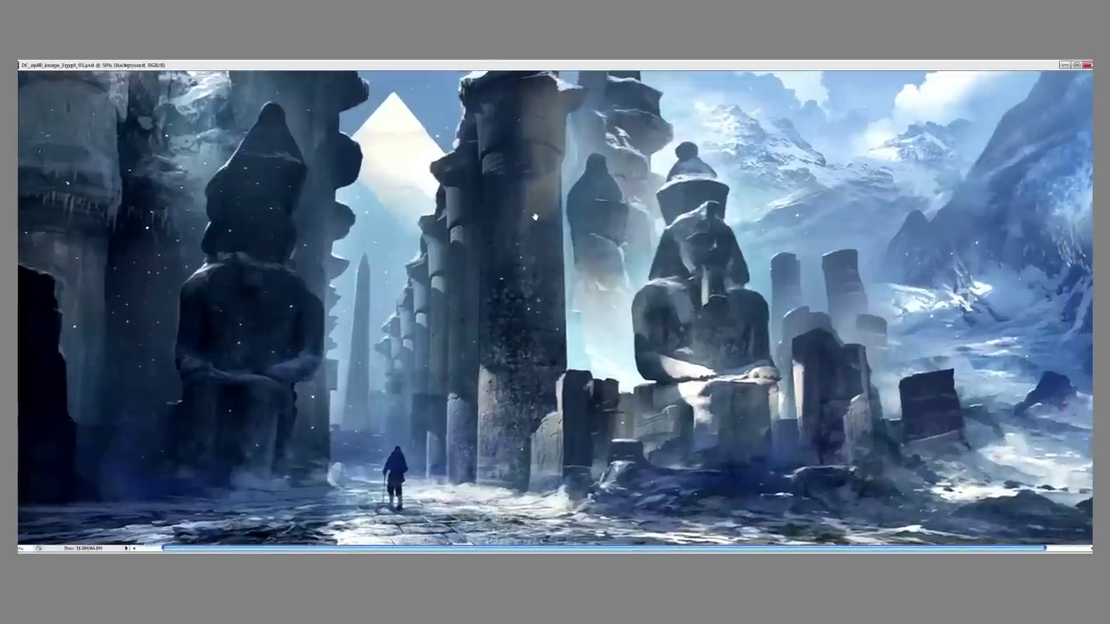
left_click_drag(534, 218, 570, 181)
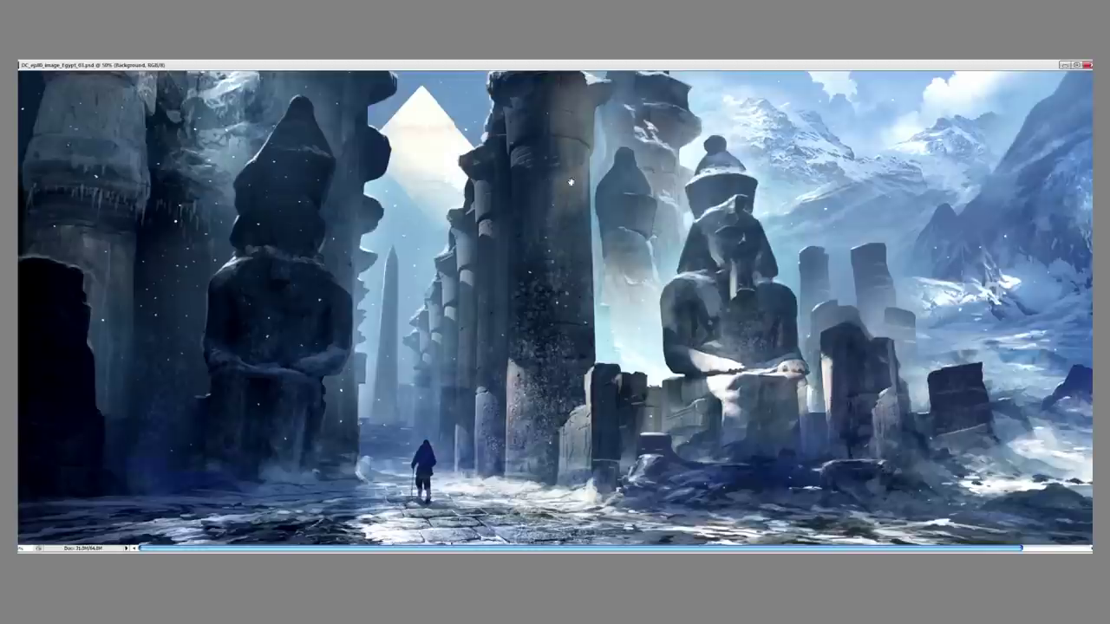